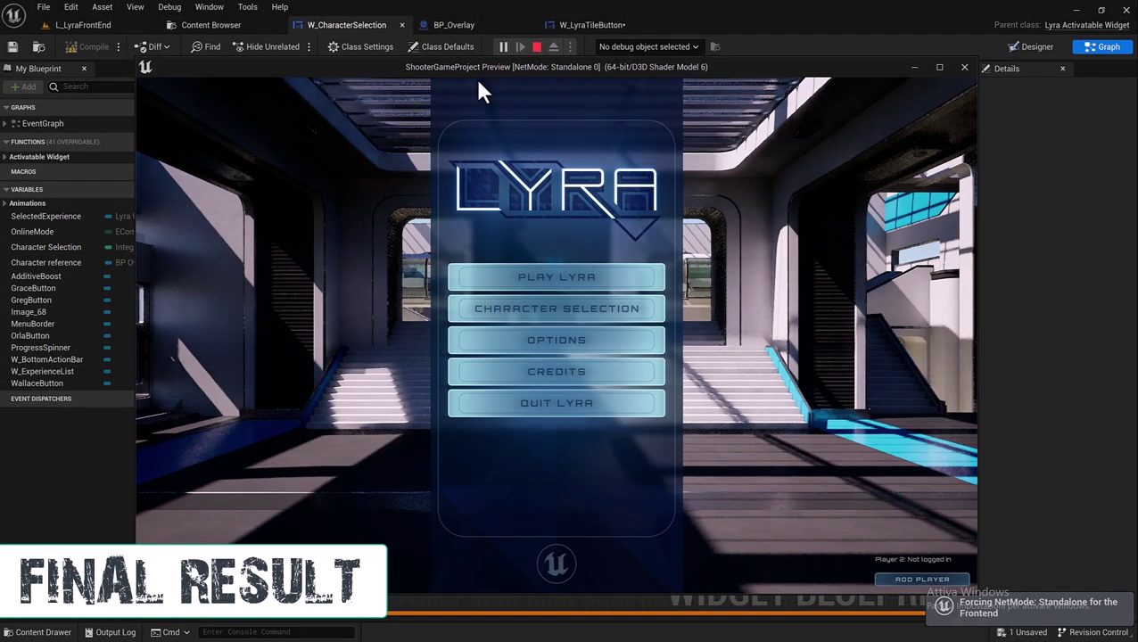
# In the play preview, open Character Selection, browse the character cards, and select Grace.
pyautogui.click(552, 315)
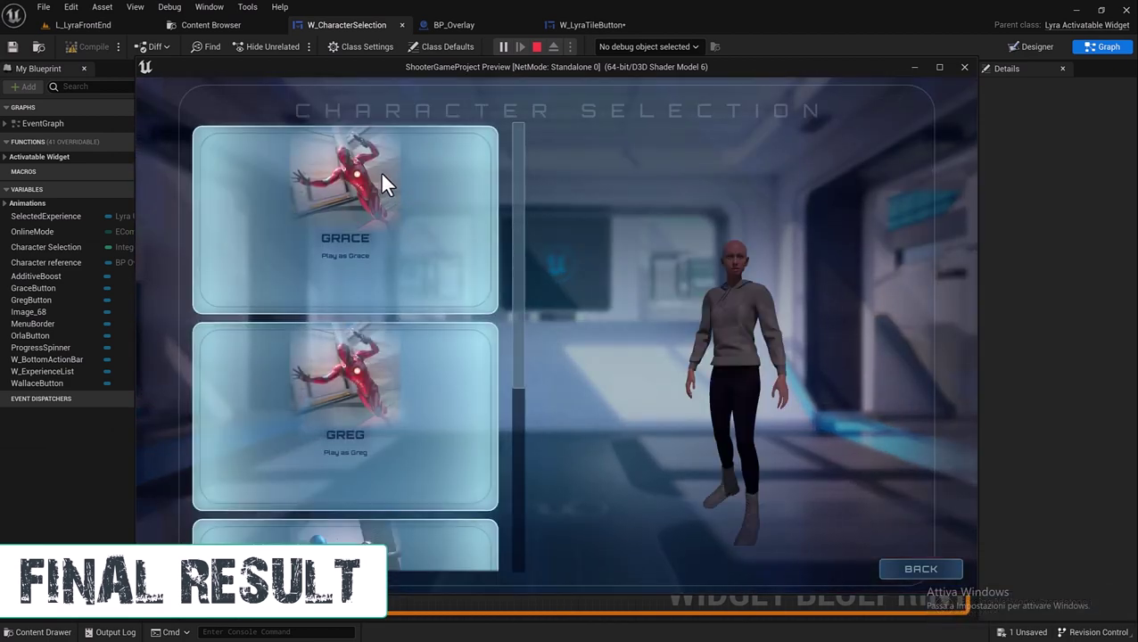
pyautogui.scroll(-2, 394, 214)
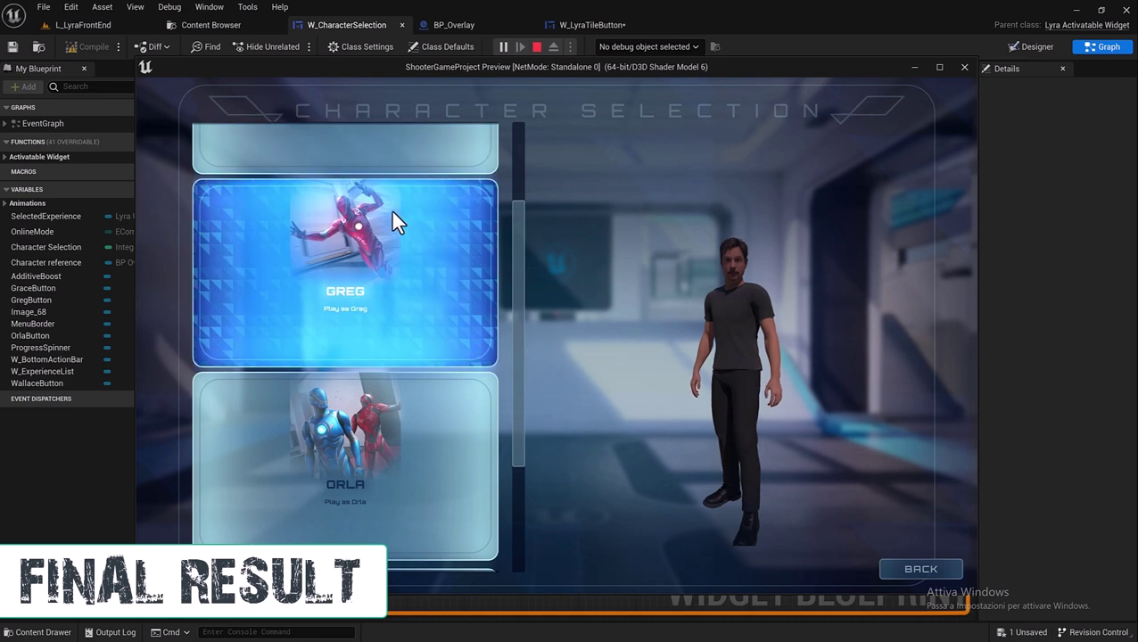
pyautogui.scroll(2, 394, 206)
pyautogui.scroll(-2, 351, 228)
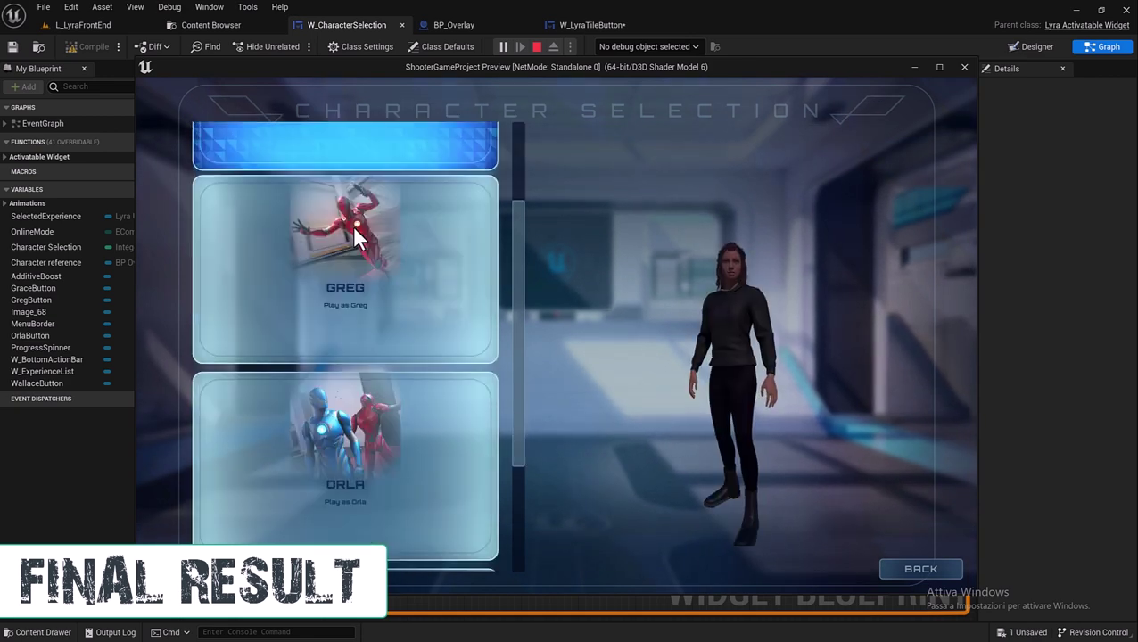
pyautogui.scroll(1, 352, 225)
pyautogui.scroll(-3, 353, 225)
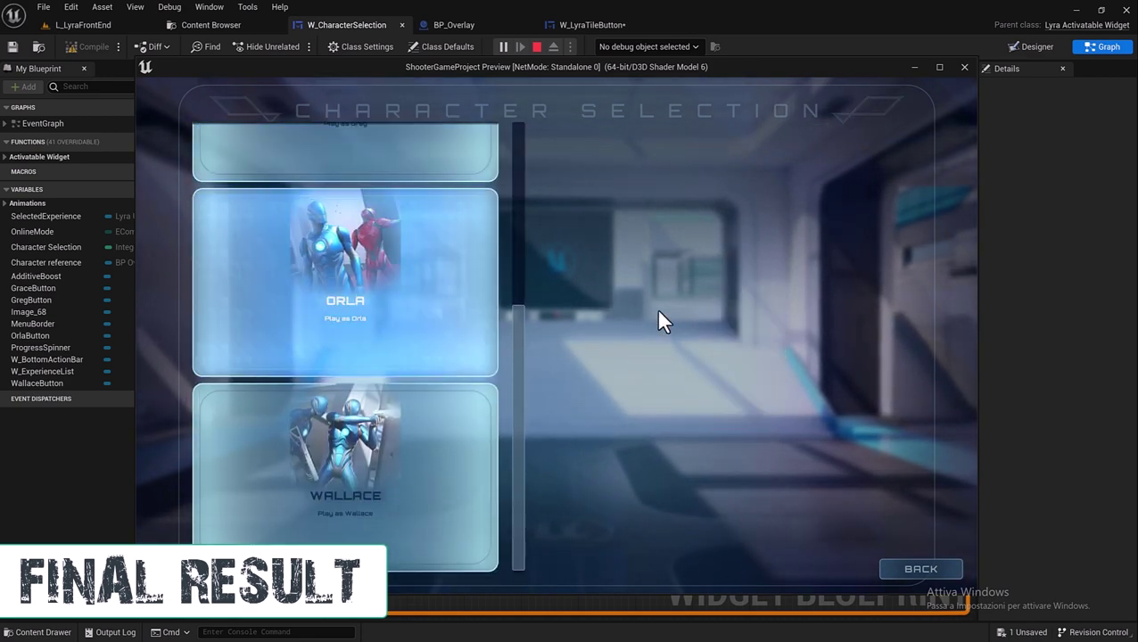
pyautogui.scroll(3, 360, 379)
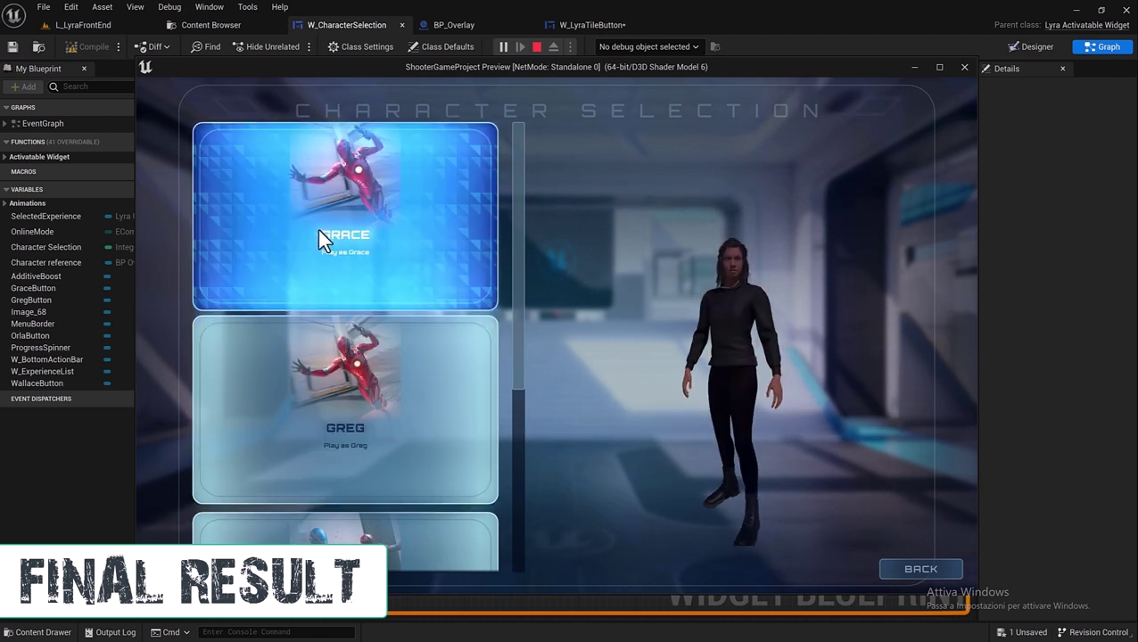
pyautogui.scroll(-3, 346, 219)
pyautogui.scroll(3, 383, 339)
pyautogui.scroll(-2, 382, 348)
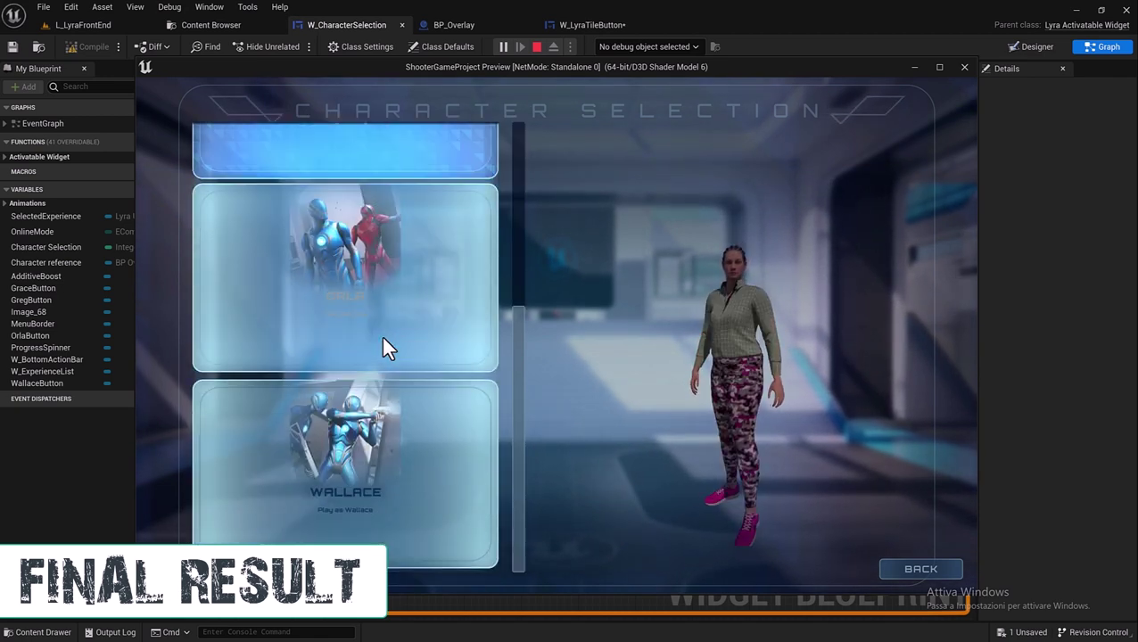
pyautogui.scroll(3, 375, 291)
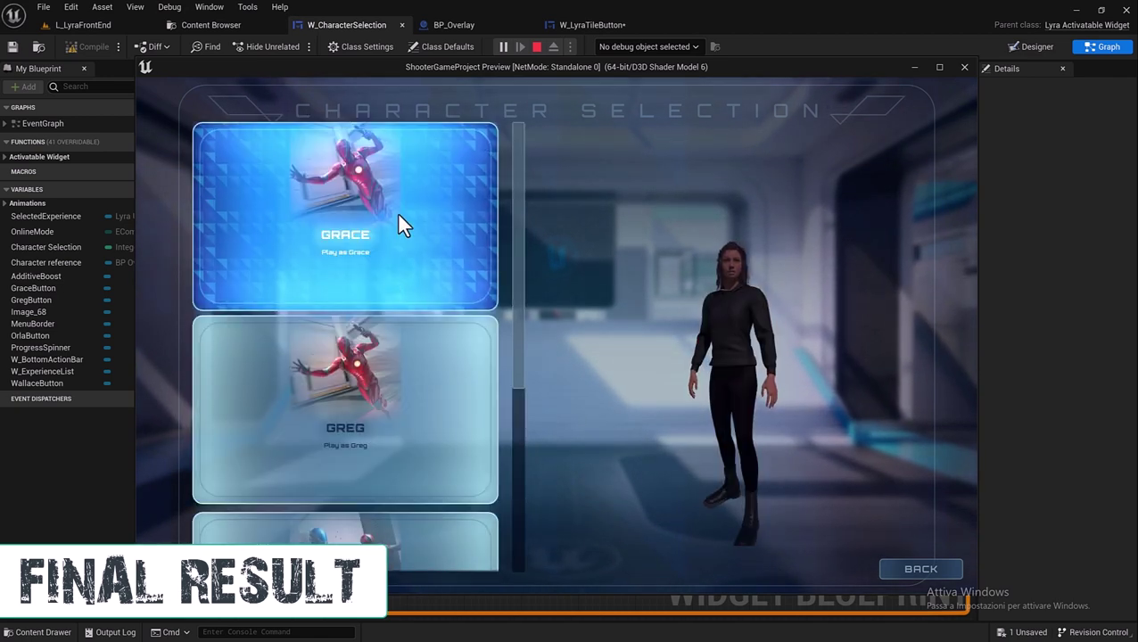
pyautogui.scroll(-3, 395, 253)
pyautogui.scroll(3, 400, 336)
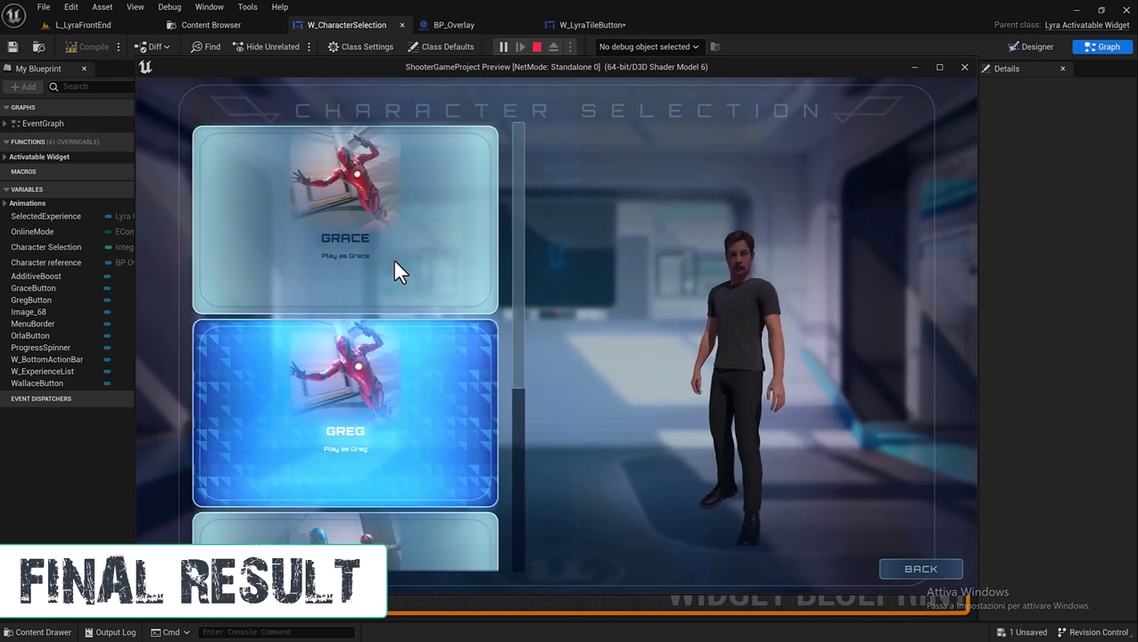
pyautogui.click(369, 217)
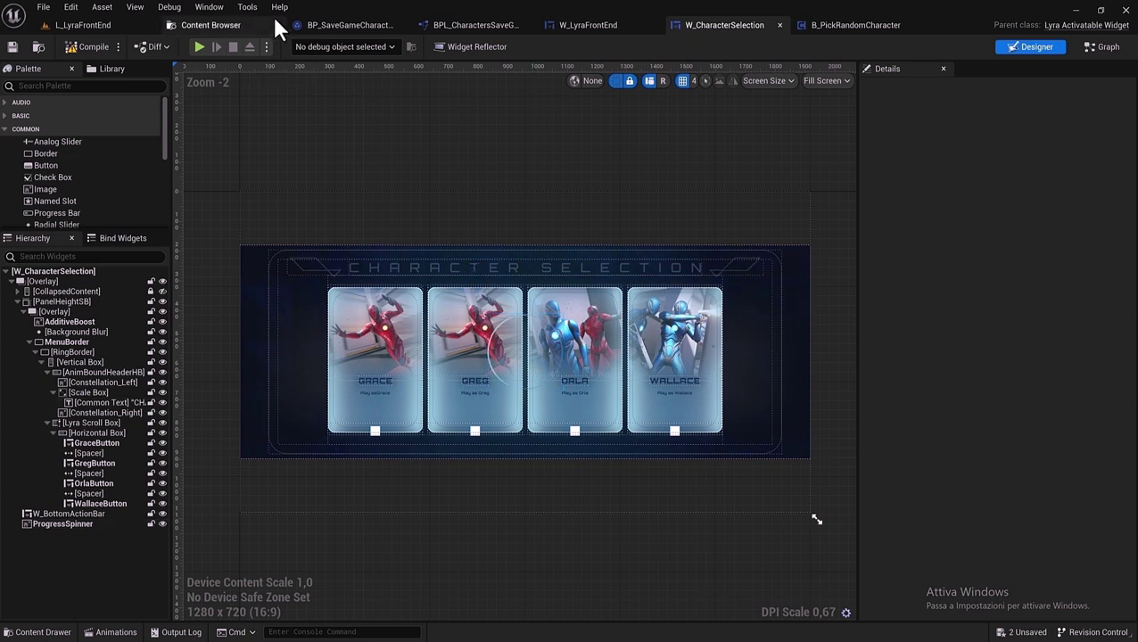
# In the Content Browser, go to Content > A_MyShooterGame > Blueprints > BlueprintsFrameworks.
pyautogui.click(222, 27)
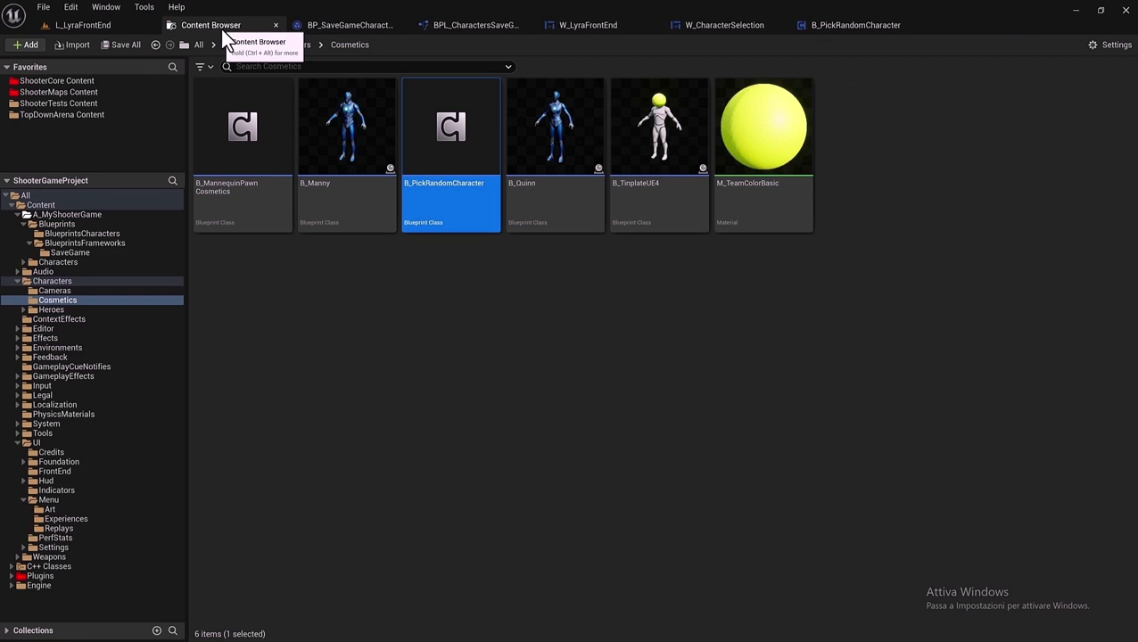
pyautogui.click(155, 45)
pyautogui.click(32, 205)
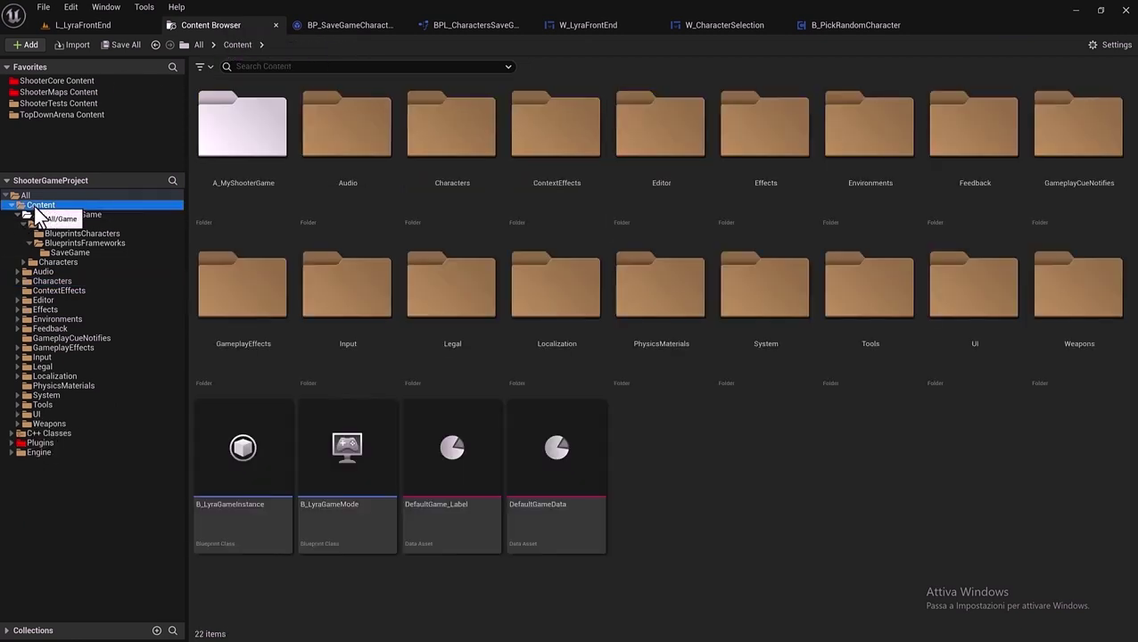
pyautogui.doubleClick(237, 123)
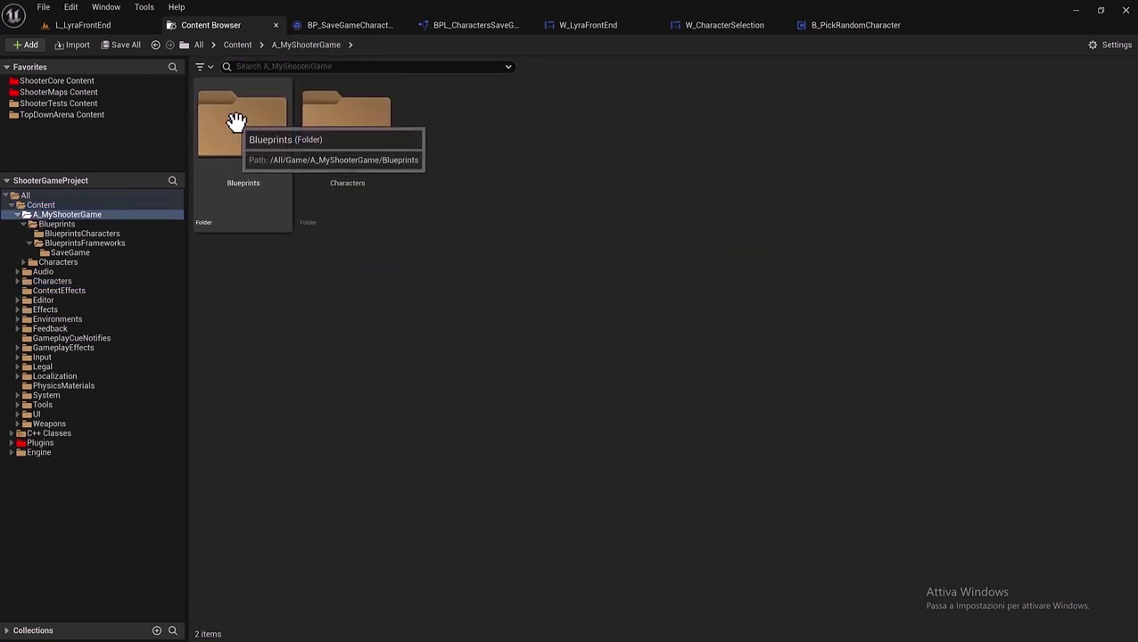
pyautogui.click(239, 45)
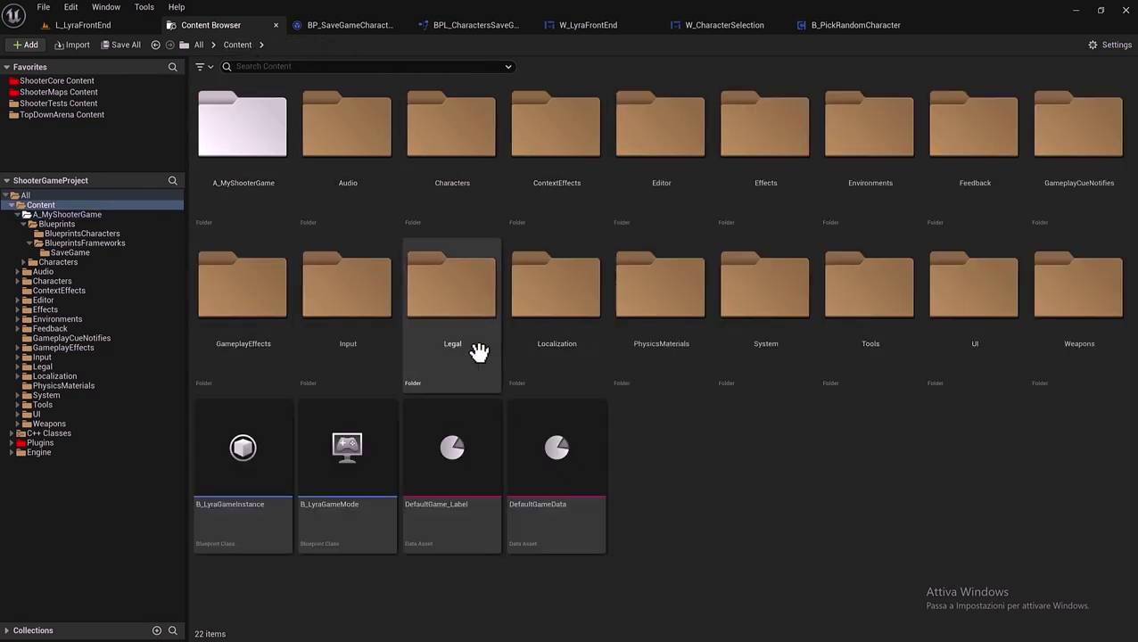
pyautogui.doubleClick(243, 180)
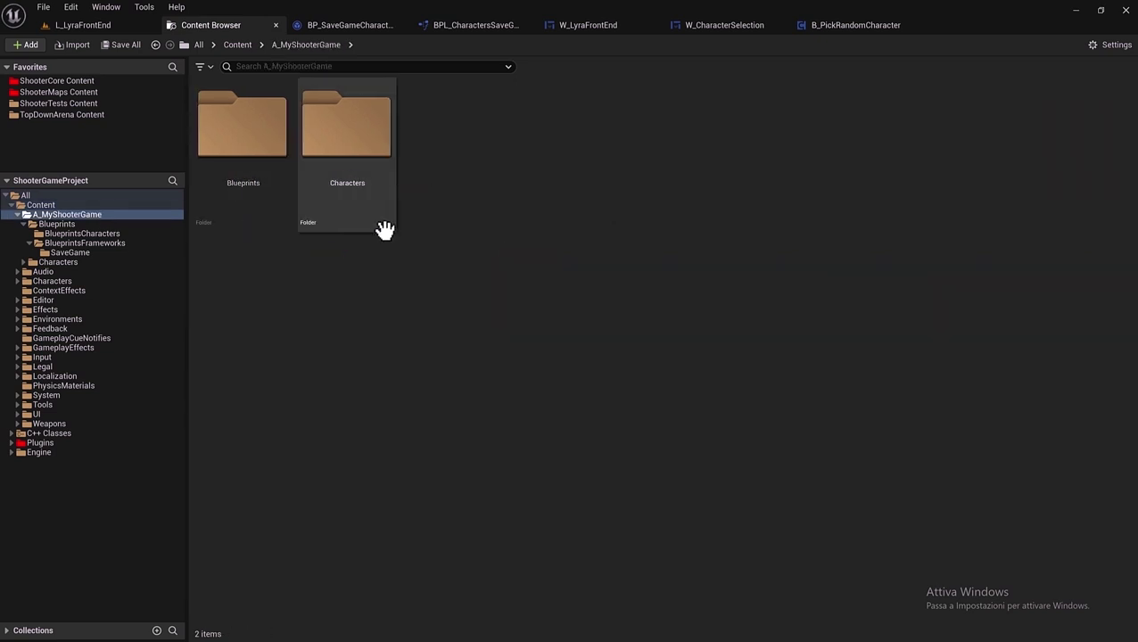
pyautogui.doubleClick(250, 180)
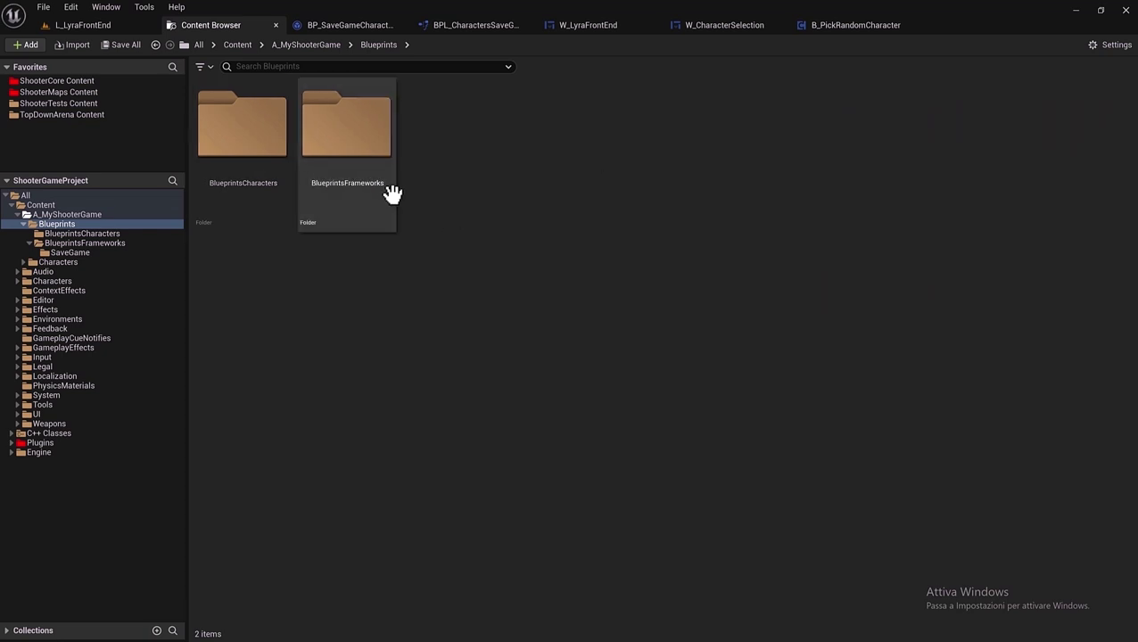
pyautogui.doubleClick(390, 193)
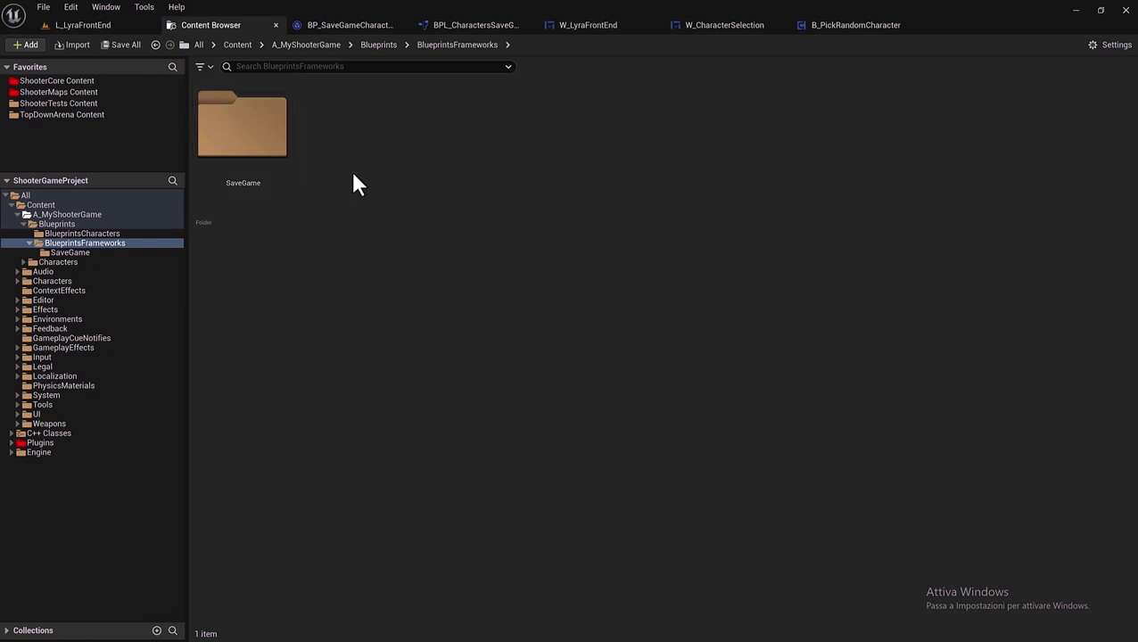
# Create a new folder named Menu in BlueprintsFrameworks.
pyautogui.rightClick(352, 170)
pyautogui.click(421, 231)
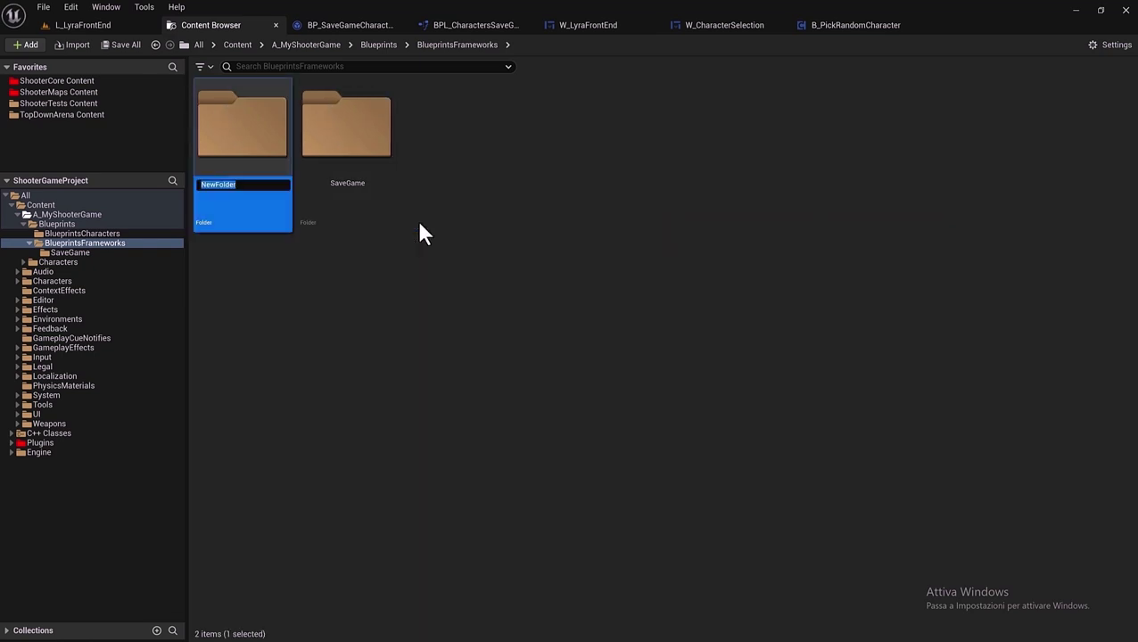
pyautogui.write('m')
pyautogui.write('enu')
pyautogui.press('BackSpace')
pyautogui.press('BackSpace')
pyautogui.write('Menu')
pyautogui.press('Return')
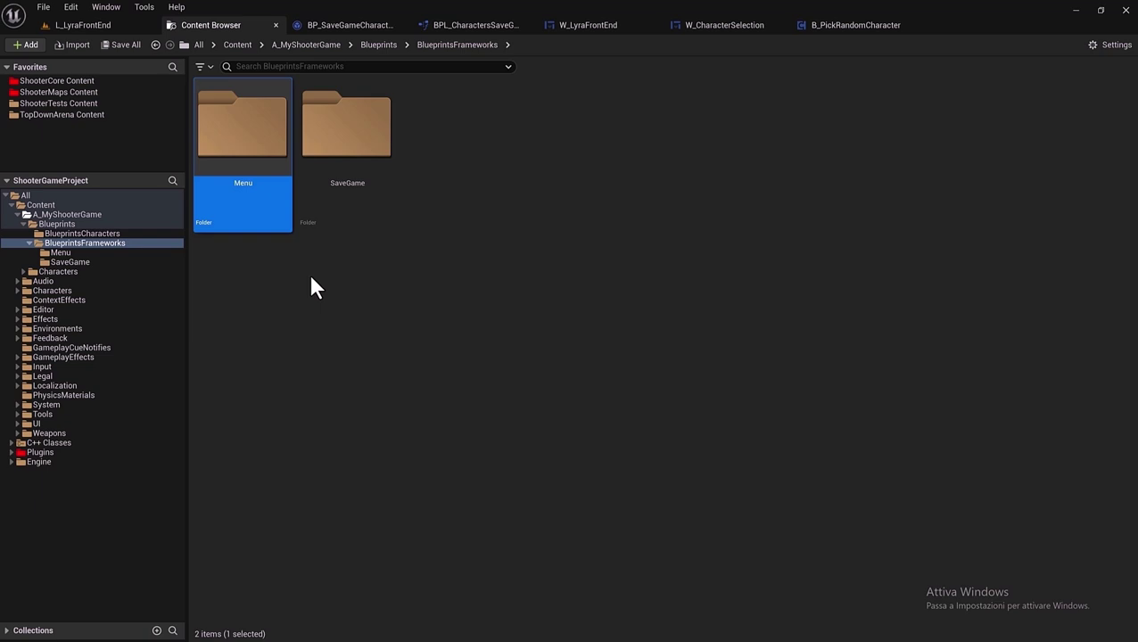
# Inside the Menu folder, create a new subfolder named Overlay.
pyautogui.doubleClick(273, 165)
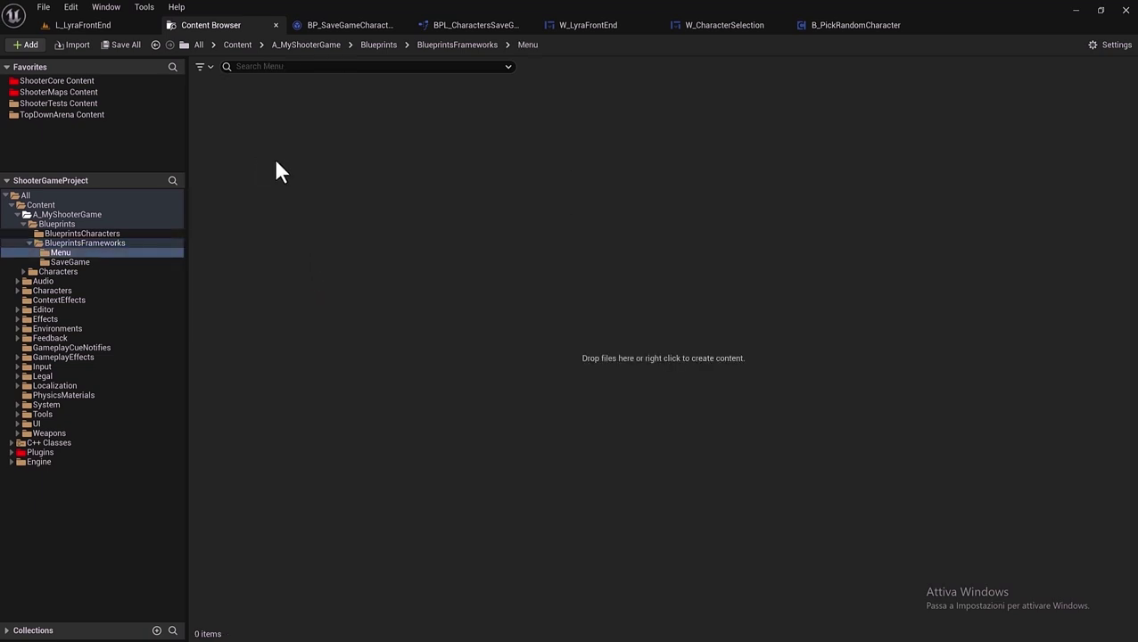
pyautogui.rightClick(274, 152)
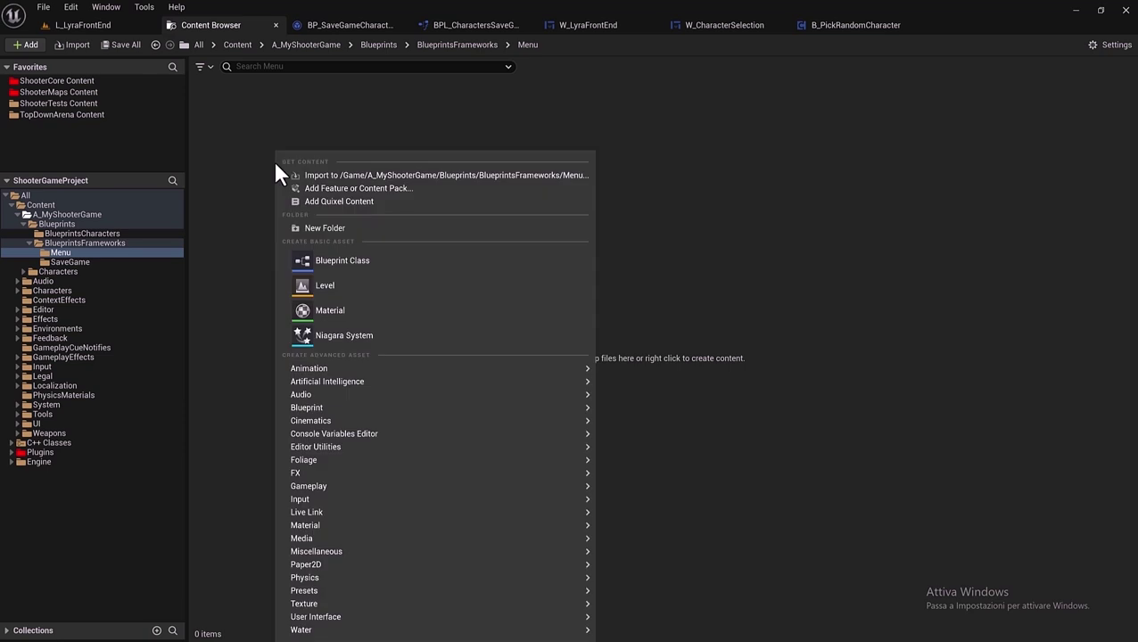
pyautogui.click(357, 227)
pyautogui.write('overla')
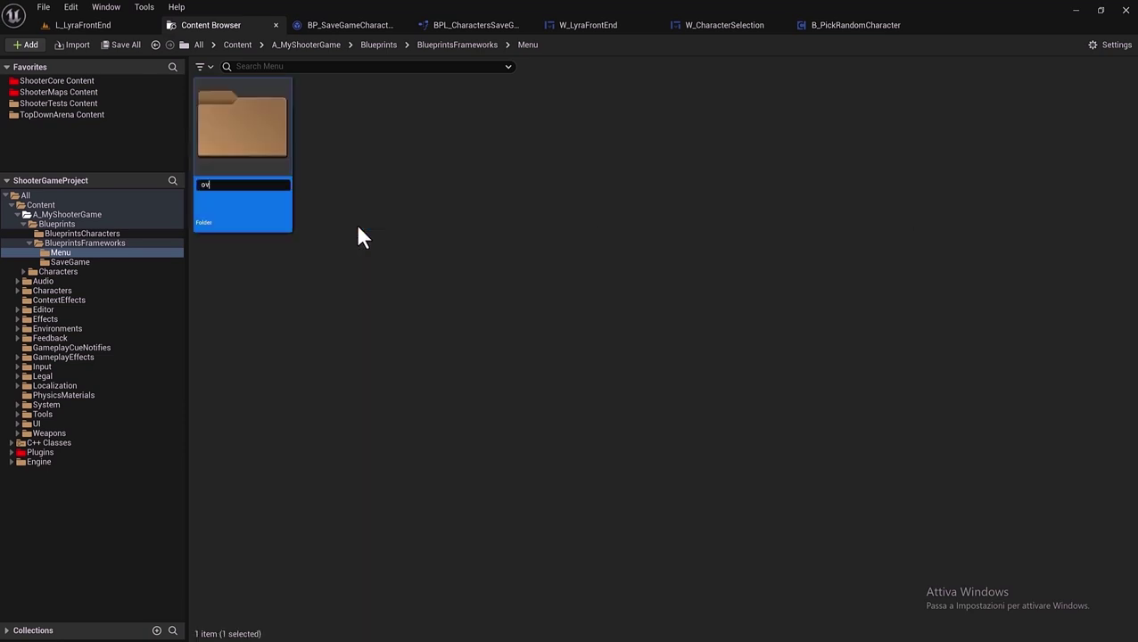
pyautogui.write('y')
pyautogui.press('Left')
pyautogui.press('Left')
pyautogui.press('Left')
pyautogui.press('BackSpace')
pyautogui.write('O')
pyautogui.click(360, 228)
# Play the L_LyraFrontEnd level, open Character Selection, then stop and return to the Content Browser.
pyautogui.click(122, 24)
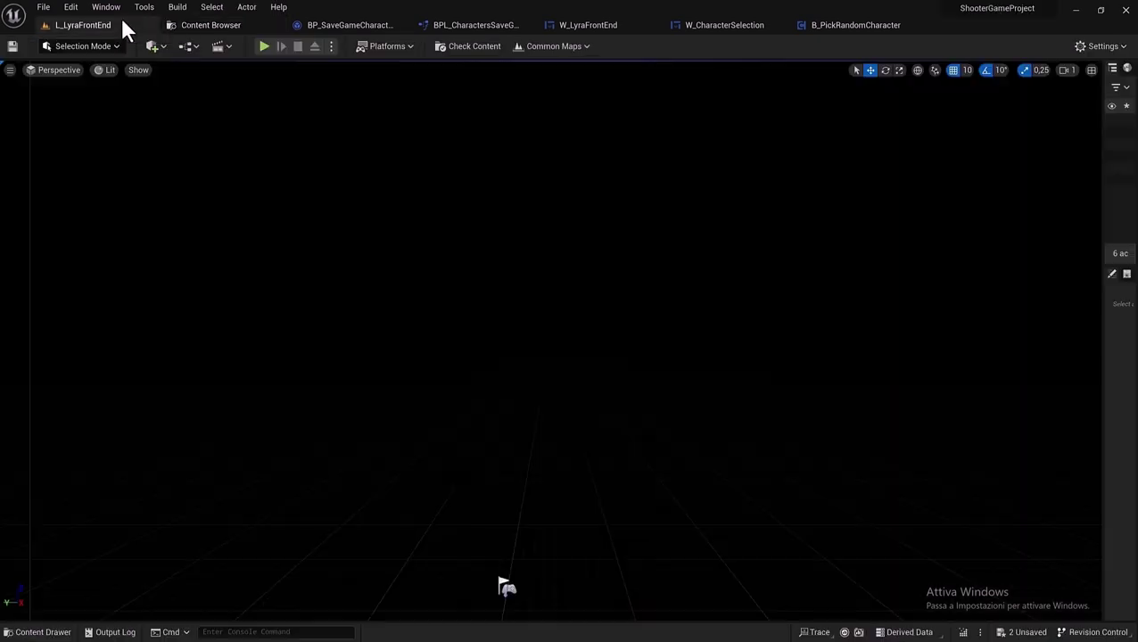
pyautogui.click(257, 46)
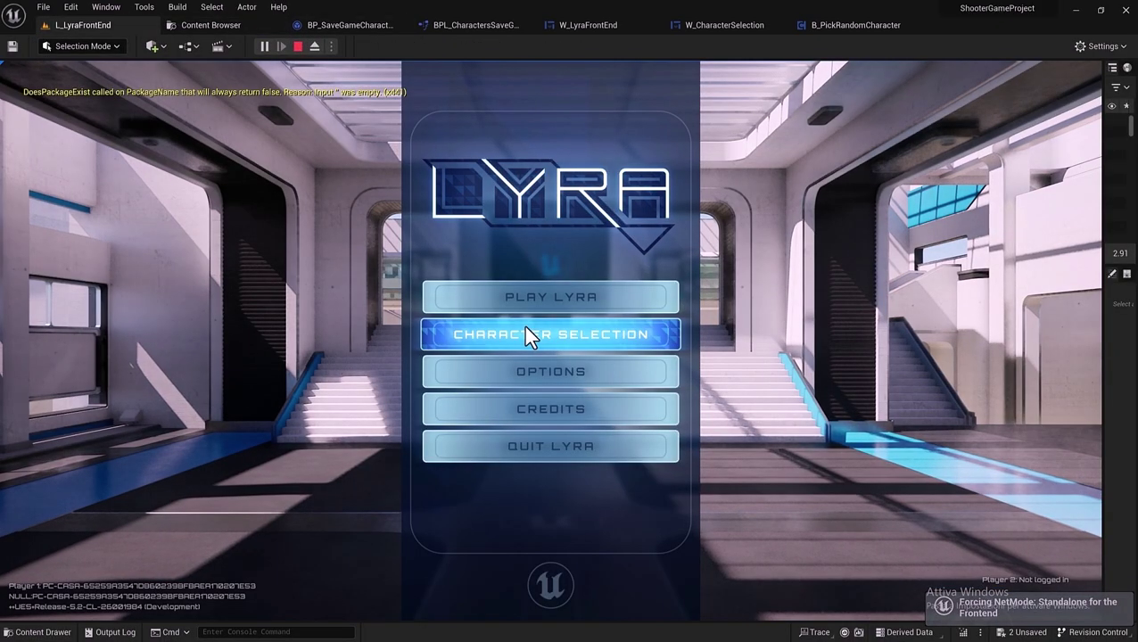
pyautogui.click(523, 329)
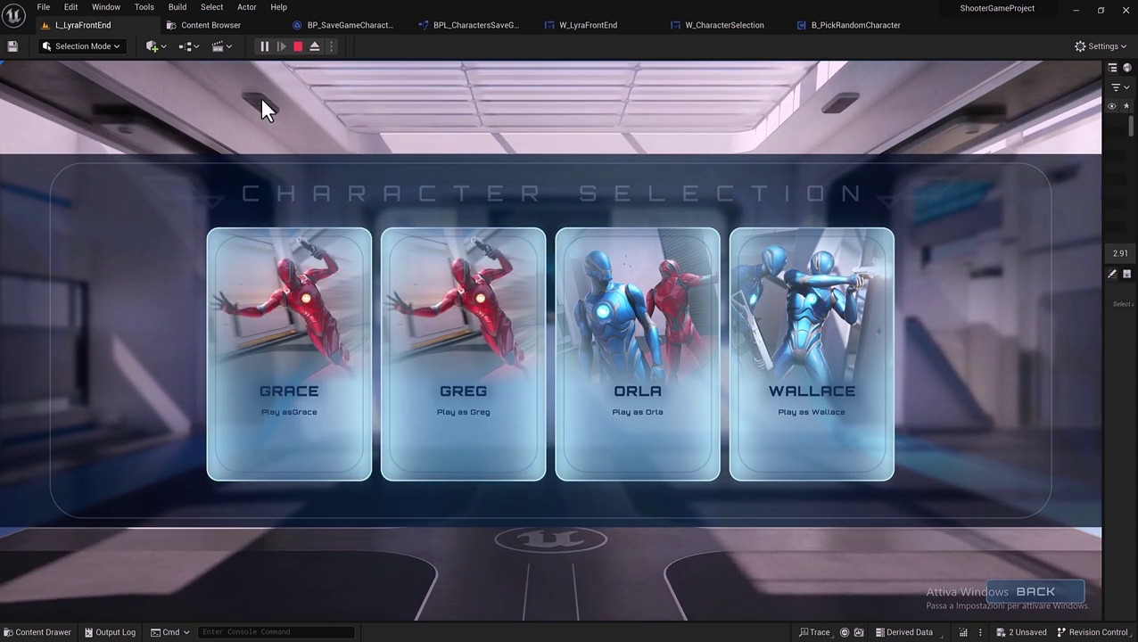
pyautogui.click(298, 47)
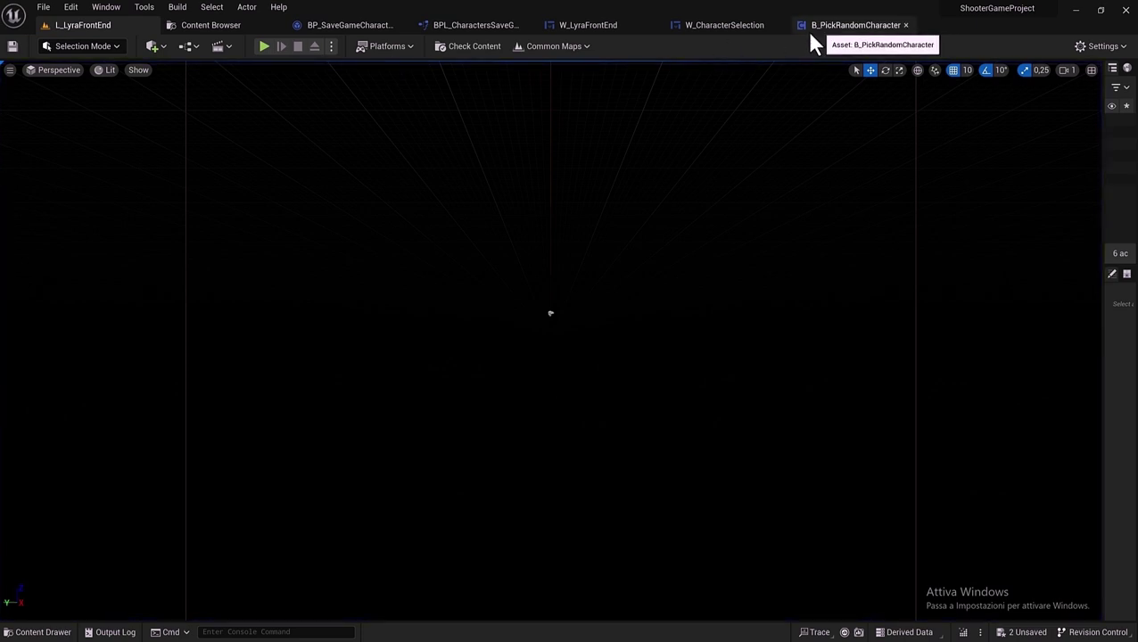
pyautogui.click(225, 27)
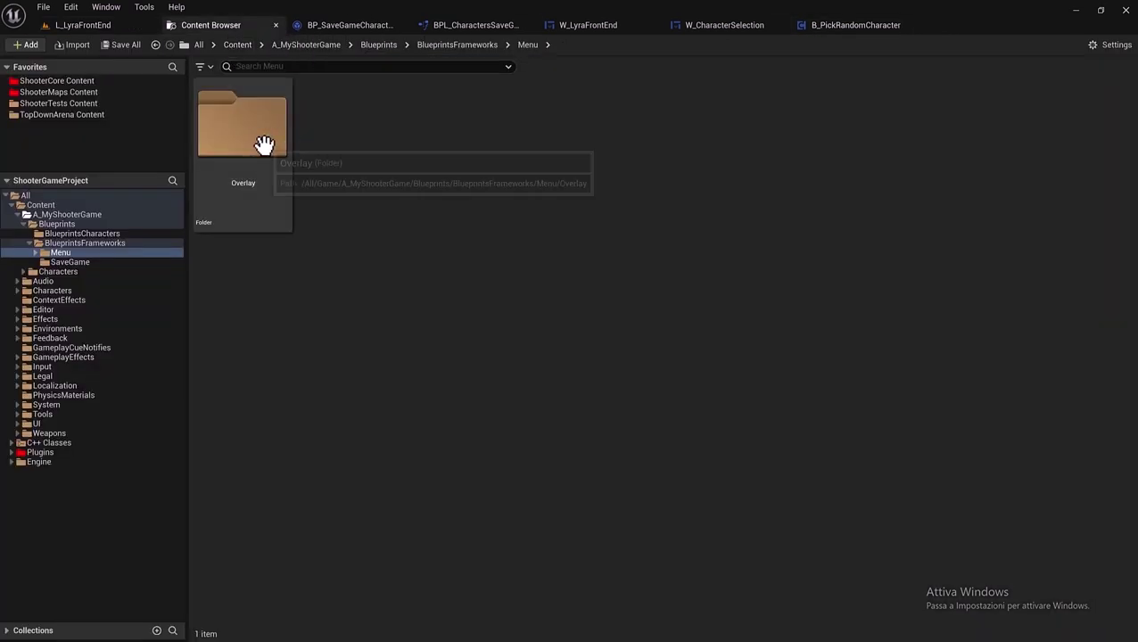
# In the Overlay folder, create a Blueprint with Actor as parent class and name it BP_Overlay.
pyautogui.doubleClick(288, 145)
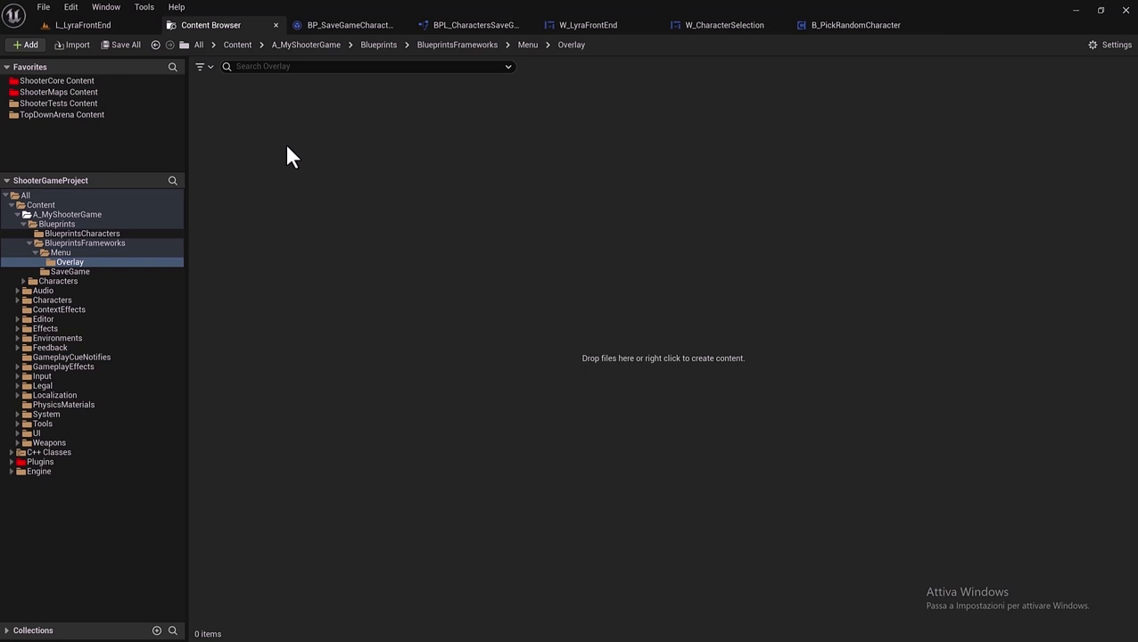
pyautogui.rightClick(294, 142)
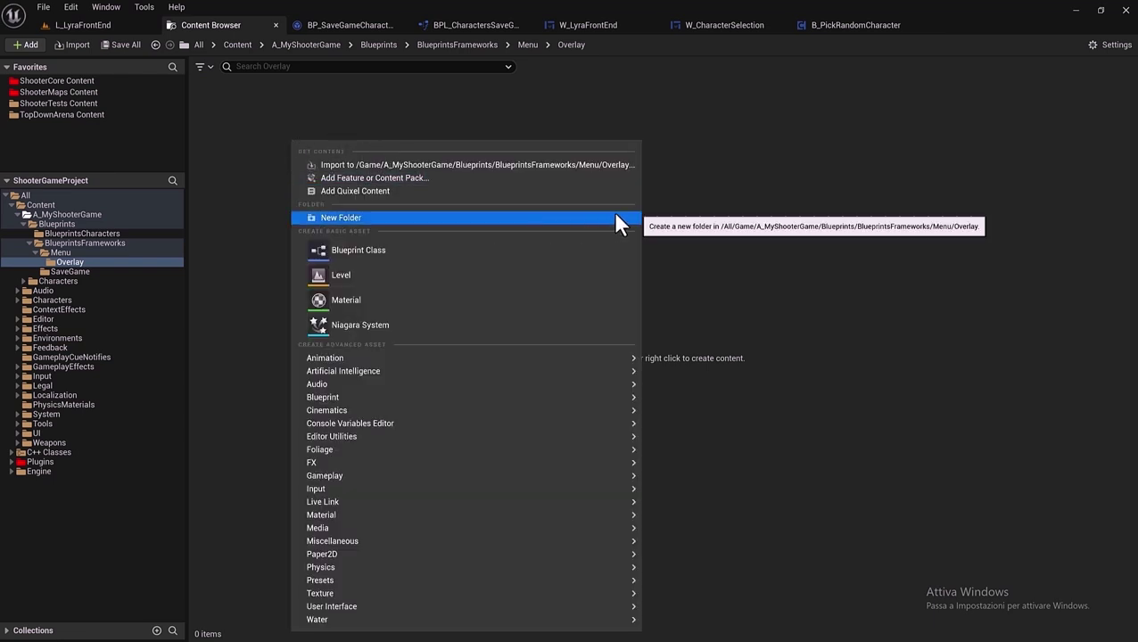
pyautogui.rightClick(368, 243)
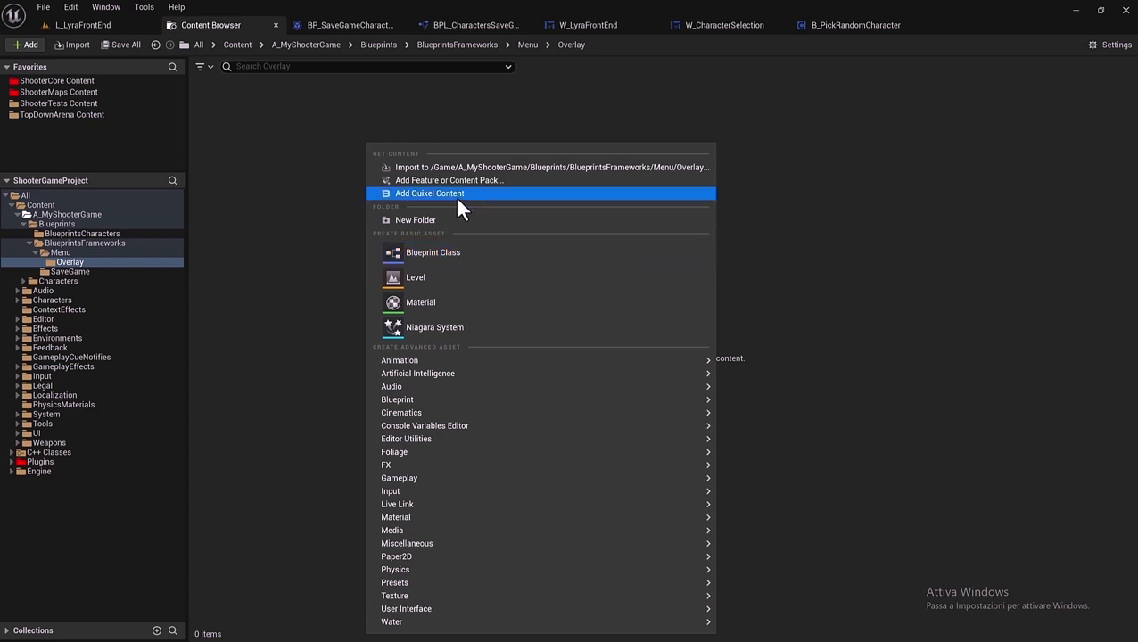
pyautogui.click(437, 252)
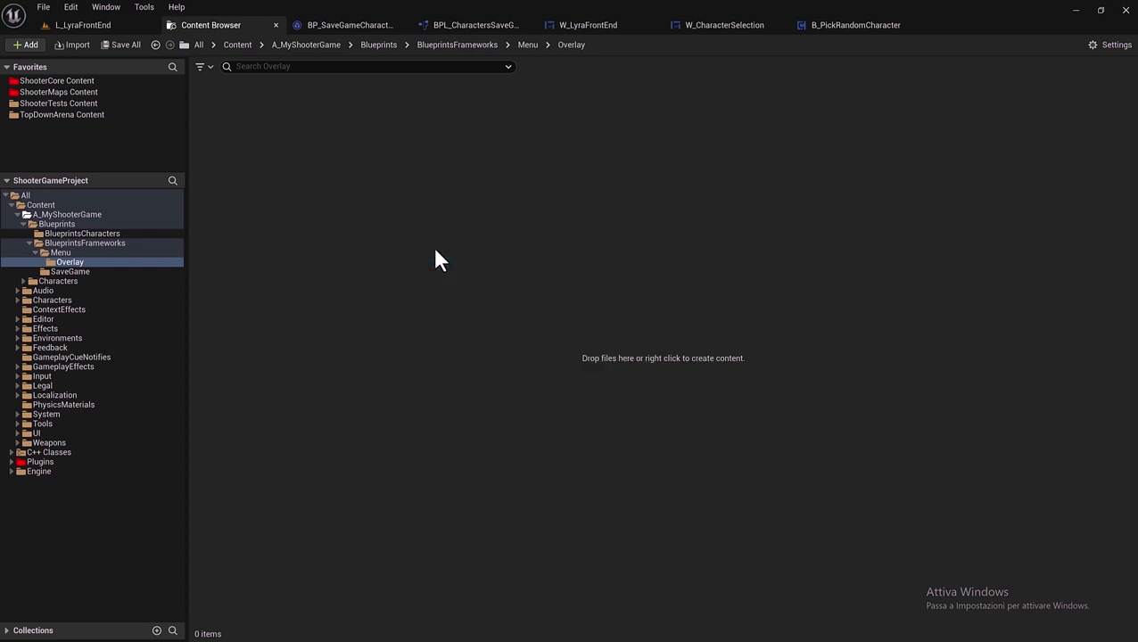
pyautogui.click(457, 416)
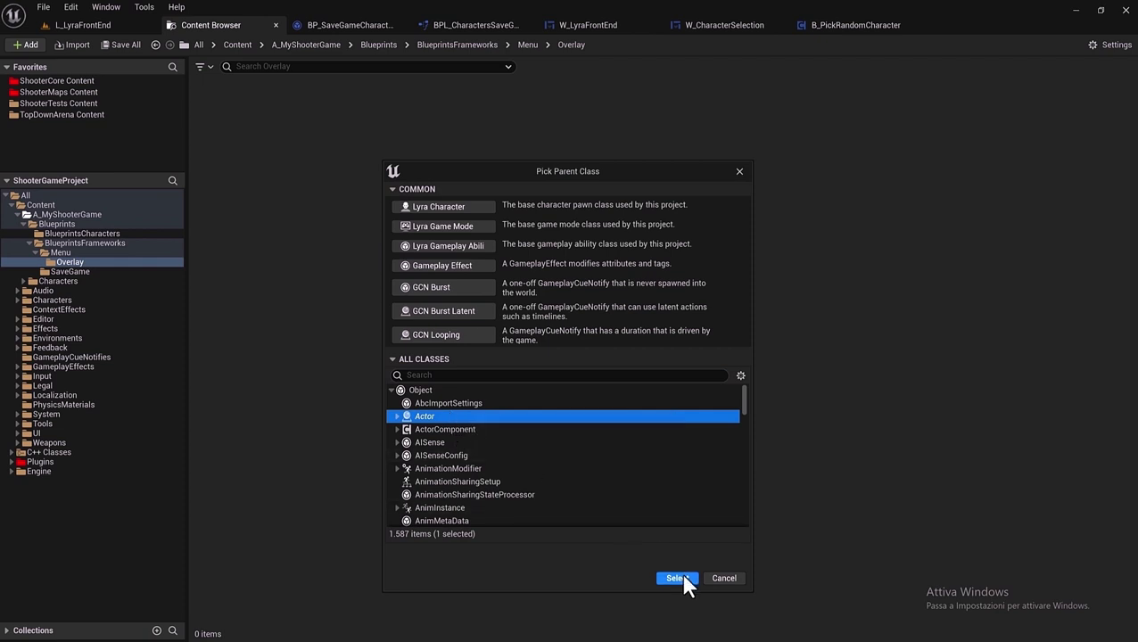
pyautogui.click(680, 576)
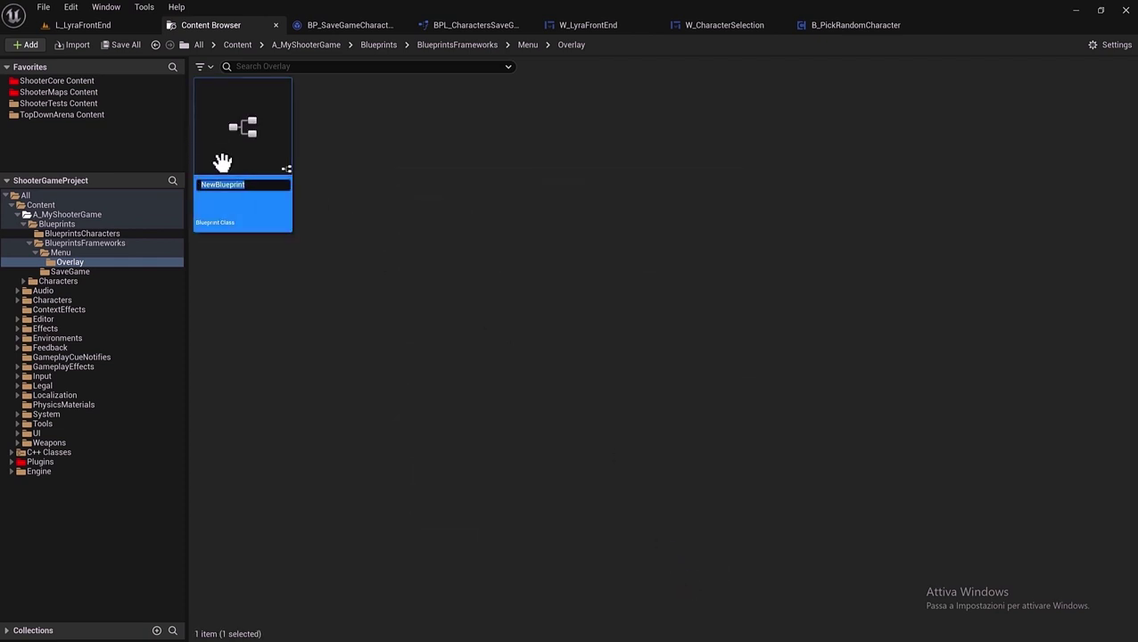
pyautogui.write('BP_O')
pyautogui.write('verlay')
pyautogui.press('Return')
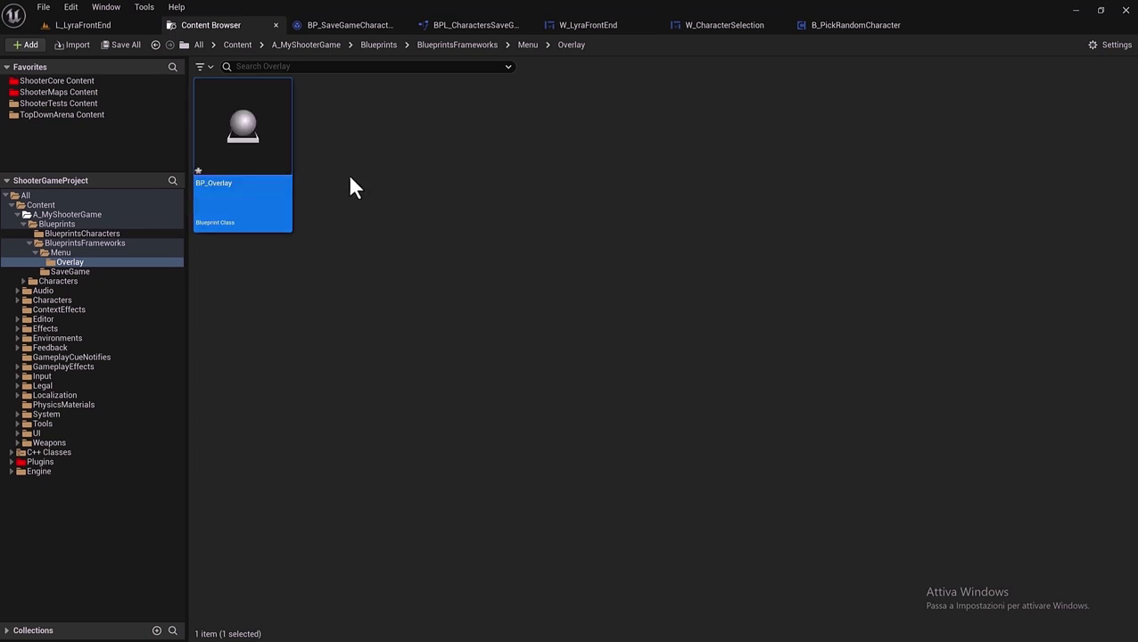
# Create a Render Target texture named RT_Overlay in the Overlay folder.
pyautogui.rightClick(347, 172)
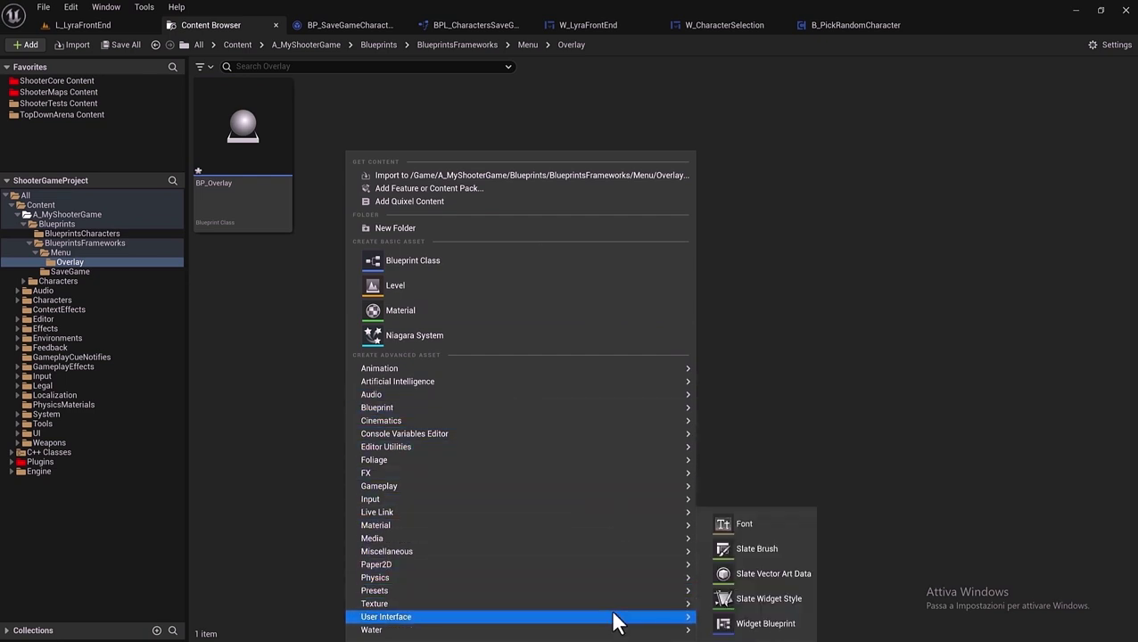
pyautogui.moveTo(628, 615)
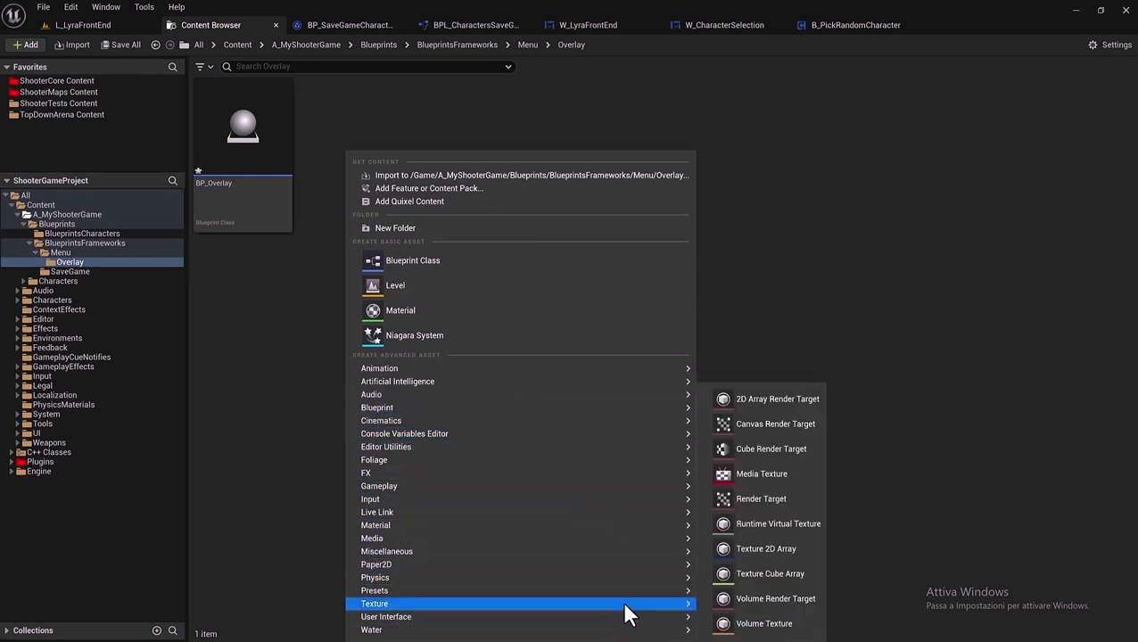
pyautogui.click(747, 515)
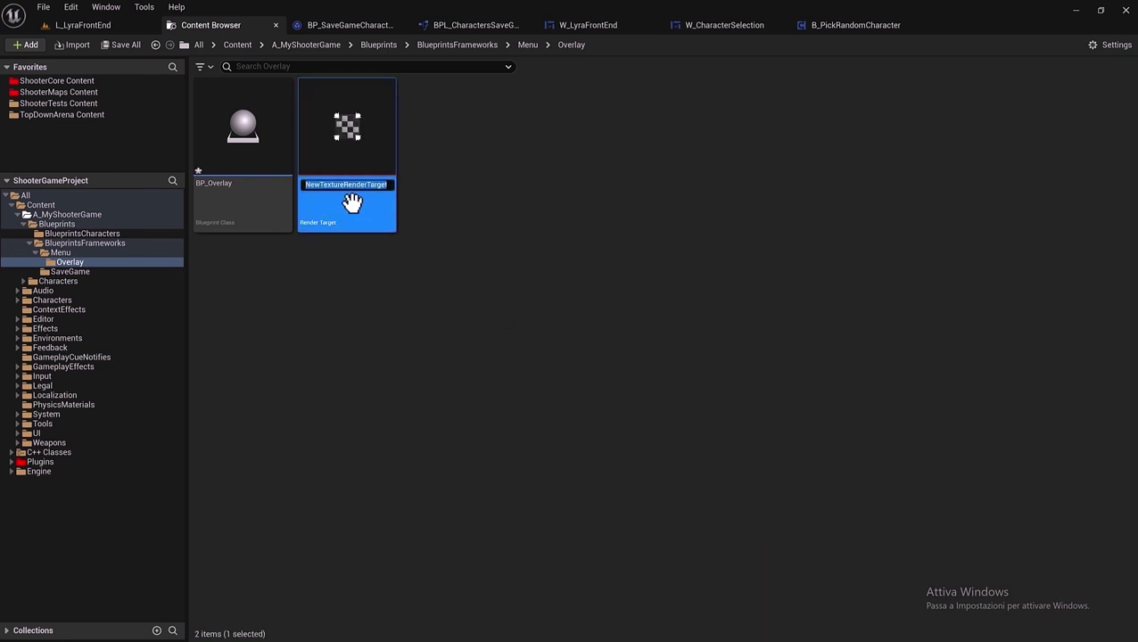
pyautogui.write('r')
pyautogui.press('BackSpace')
pyautogui.write('RT_O')
pyautogui.write('ver')
pyautogui.write('la')
pyautogui.write('y')
# Create a material from RT_Overlay and name it M_Overlay.
pyautogui.rightClick(374, 190)
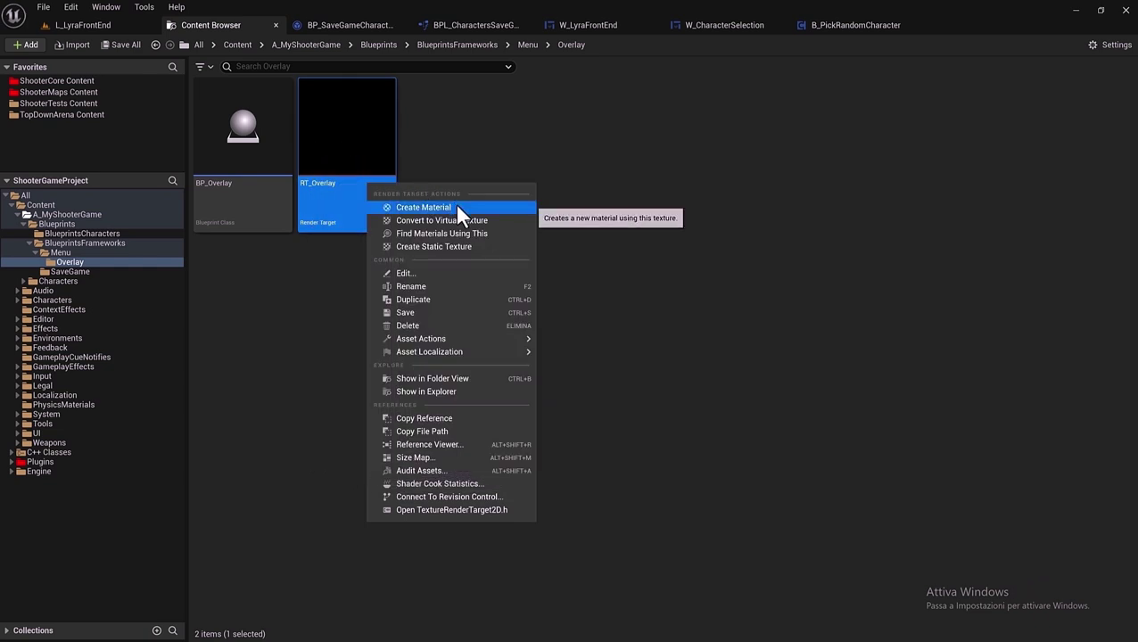
pyautogui.click(454, 202)
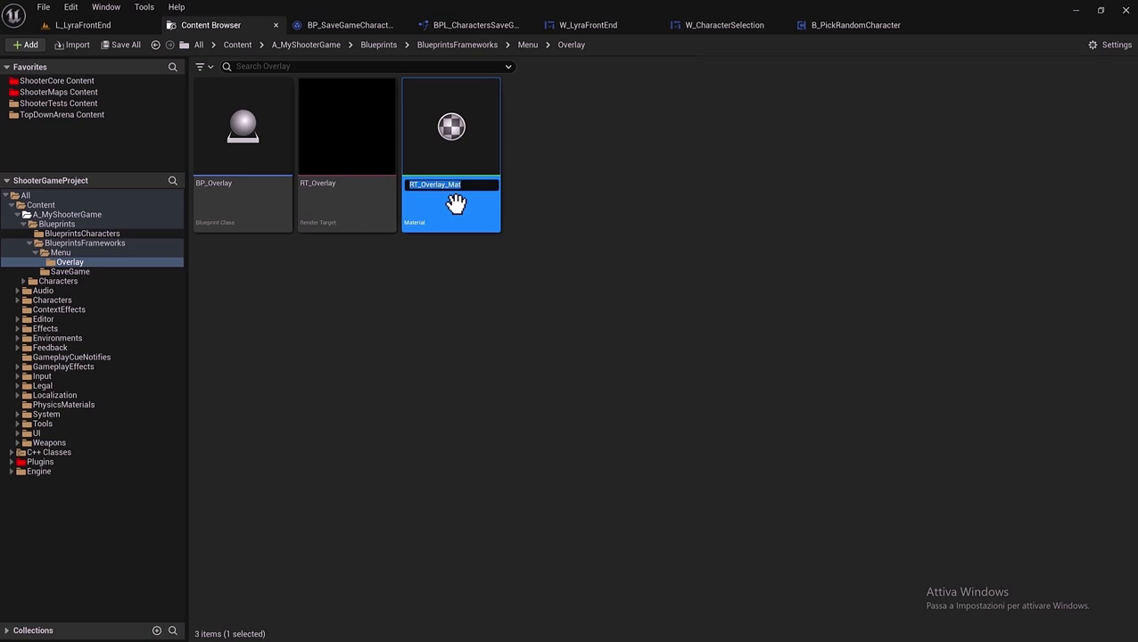
pyautogui.press('BackSpace')
pyautogui.write('M')
pyautogui.write('_Ov')
pyautogui.write('erla')
pyautogui.press('Return')
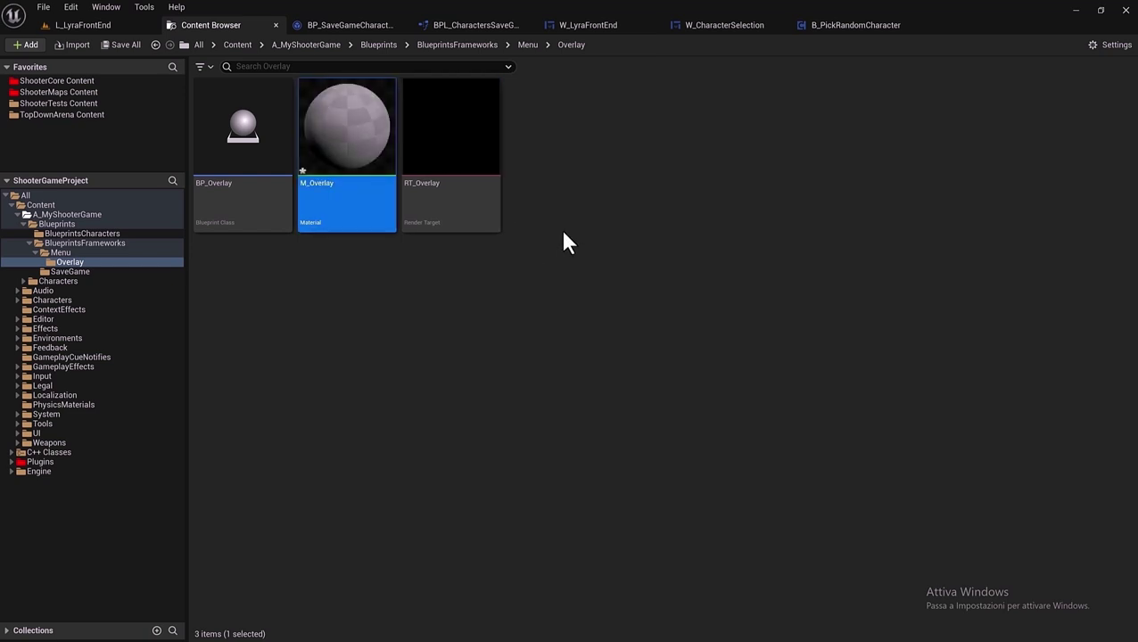
# Save M_Overlay and close all editor tabs to the right of the Content Browser.
pyautogui.click(127, 44)
pyautogui.click(663, 461)
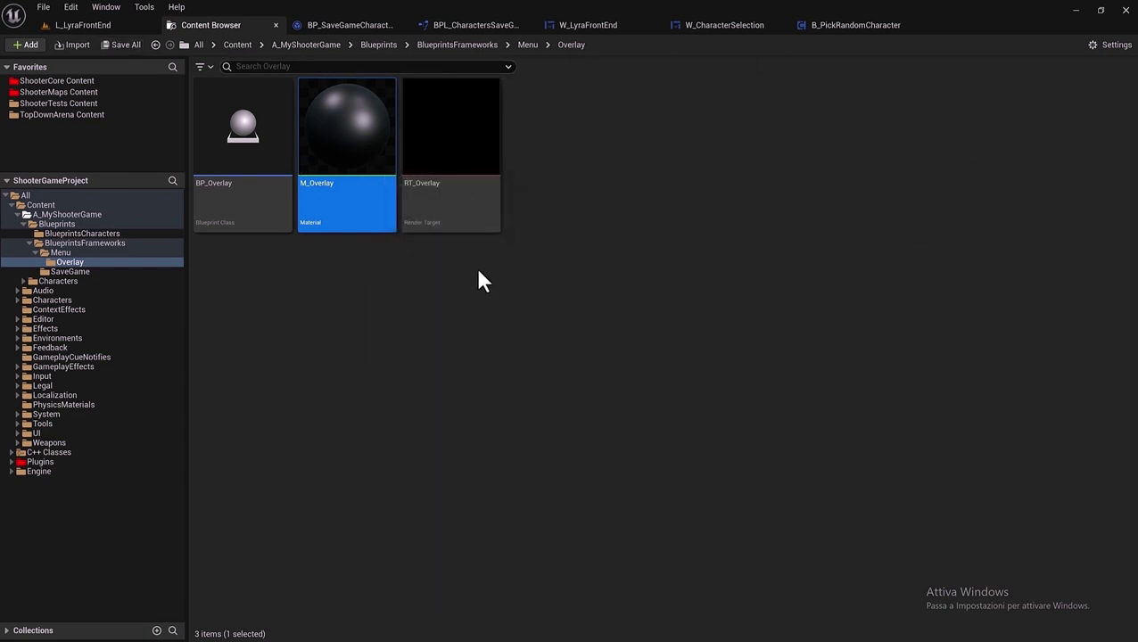
pyautogui.rightClick(331, 29)
pyautogui.rightClick(234, 25)
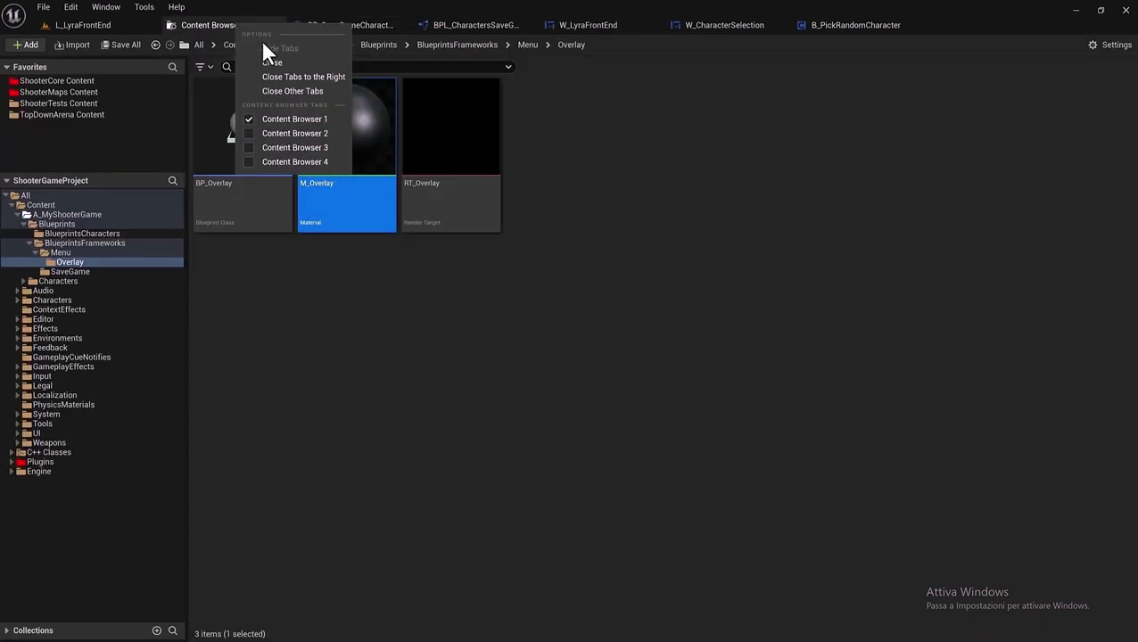
pyautogui.click(307, 78)
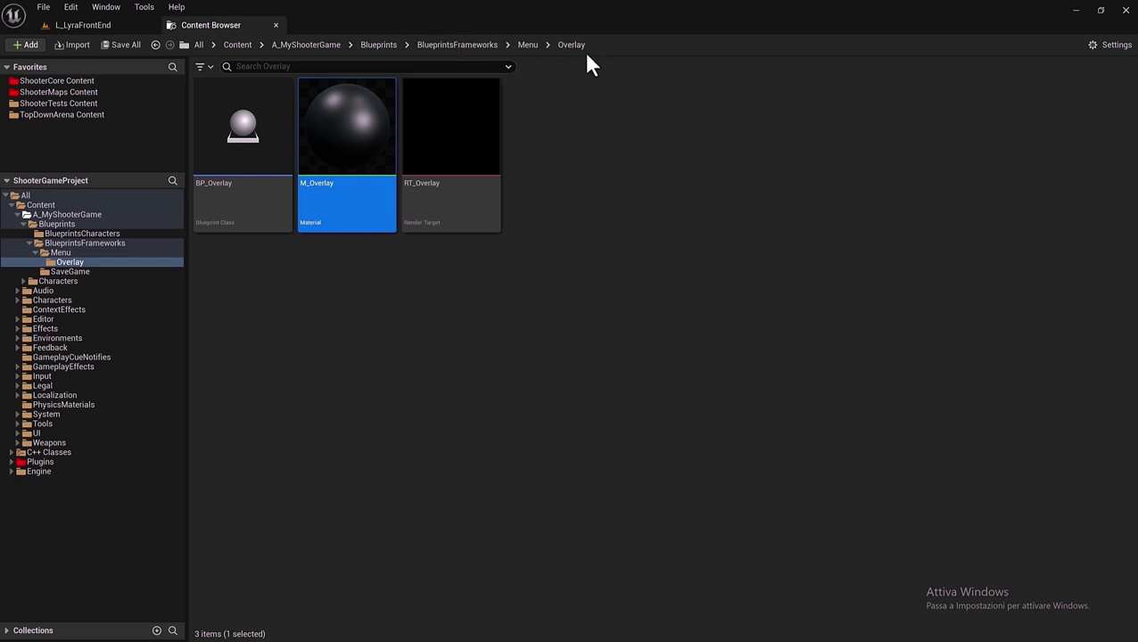
# Open BP_Overlay and M_Overlay in their editors, docking the Blueprint editor in the main window.
pyautogui.doubleClick(254, 173)
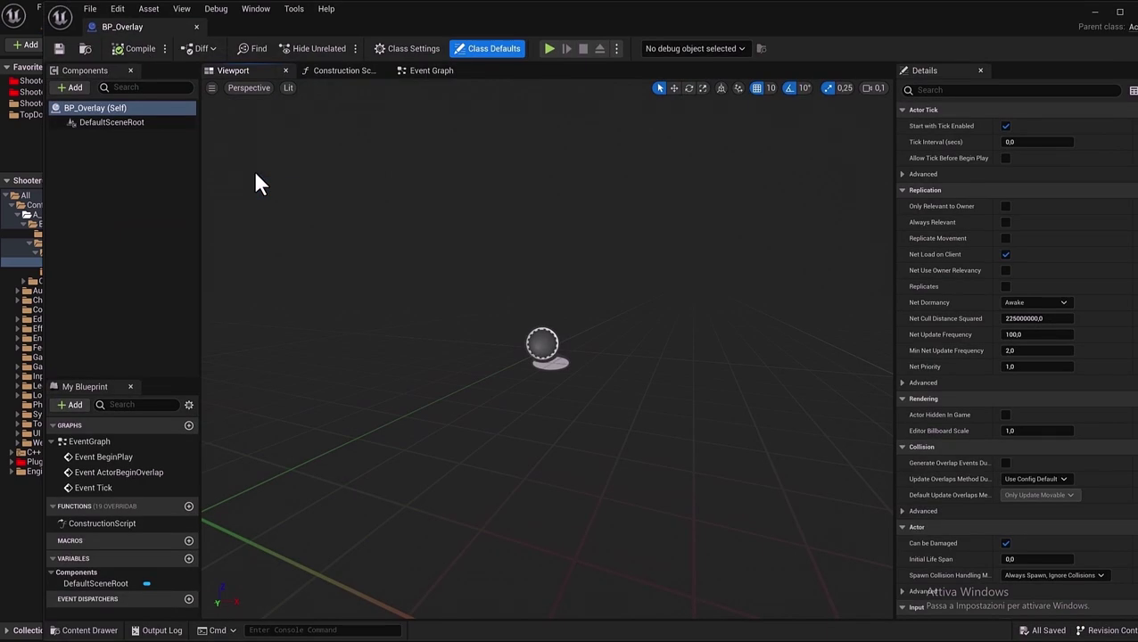
pyautogui.moveTo(135, 24); pyautogui.dragTo(348, 28)
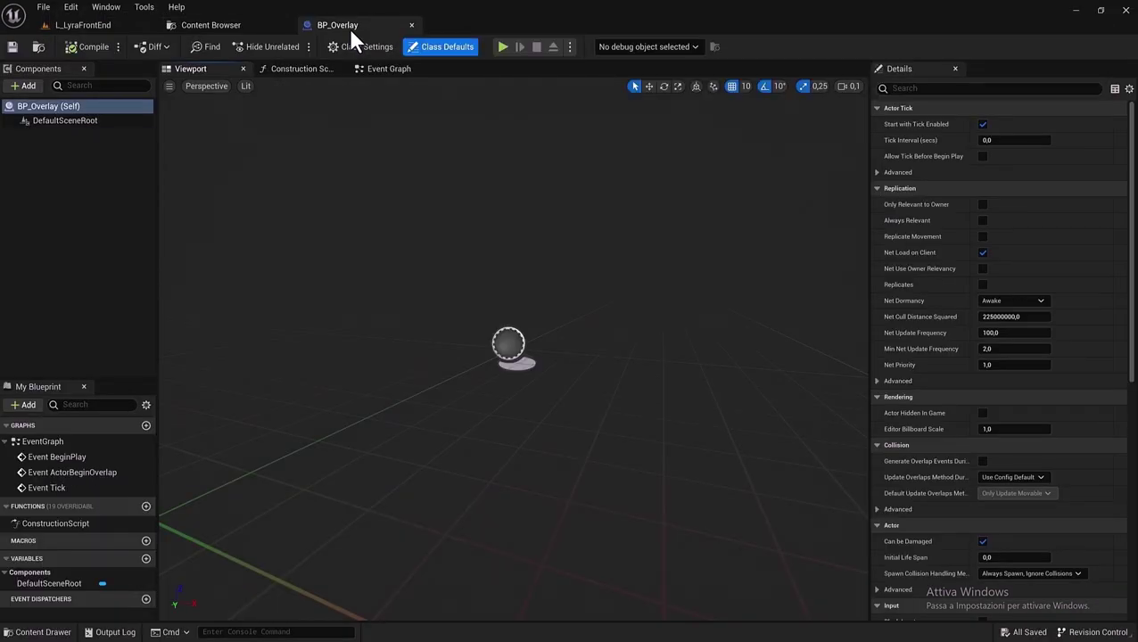
pyautogui.click(202, 25)
pyautogui.doubleClick(330, 147)
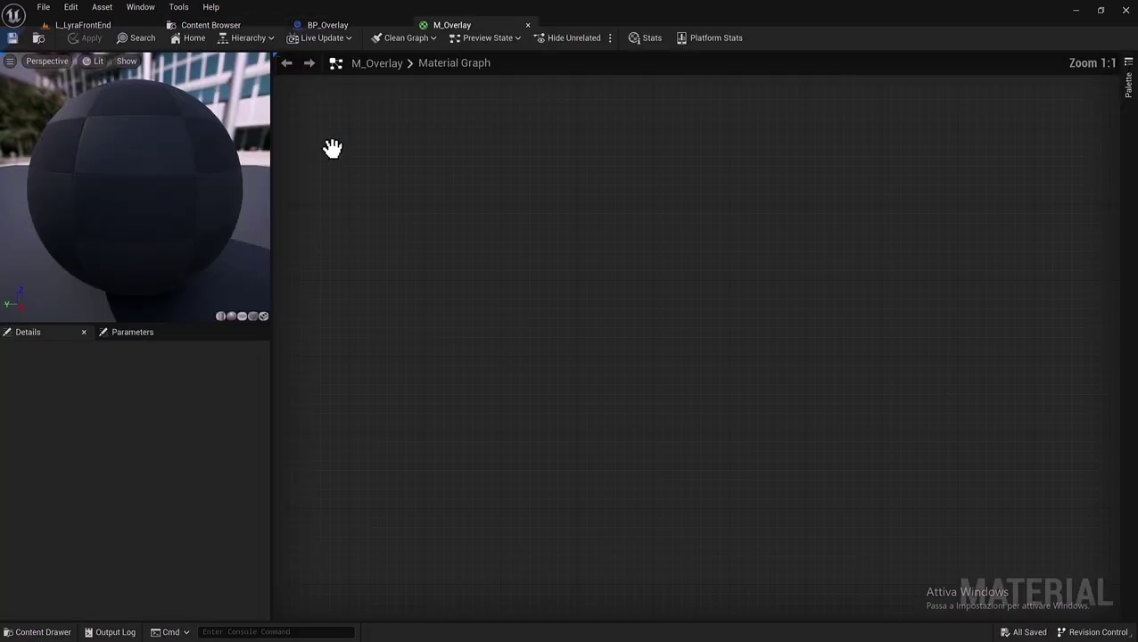
pyautogui.click(211, 24)
# Open RT_Overlay in its texture editor, check the M_Overlay and BP_Overlay tabs, then return to the Content Browser.
pyautogui.click(412, 136)
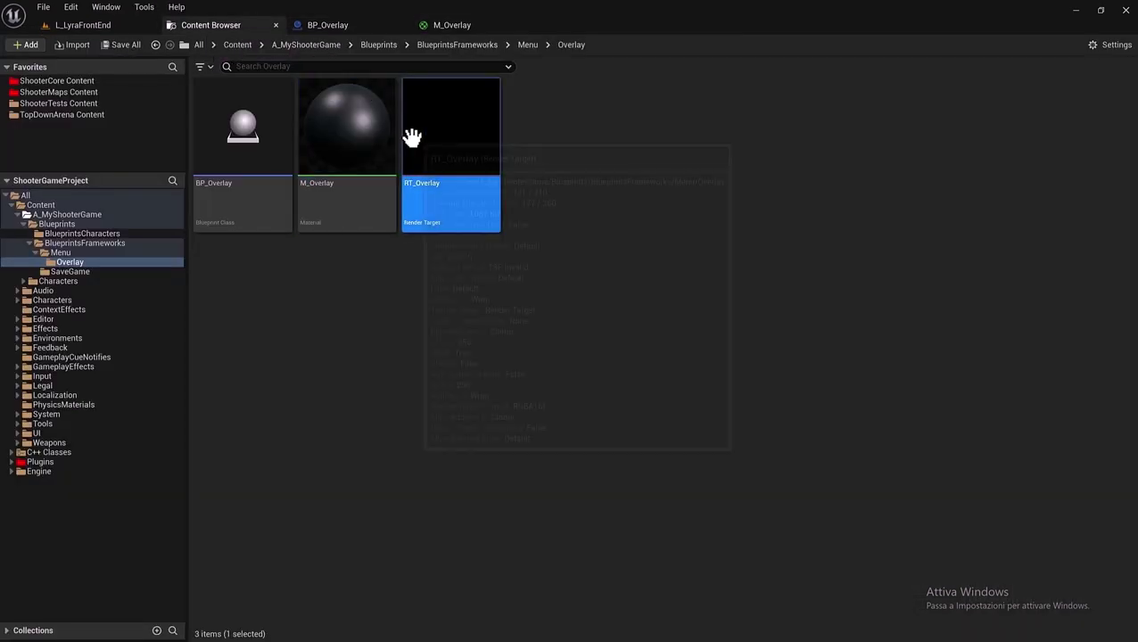
pyautogui.doubleClick(412, 136)
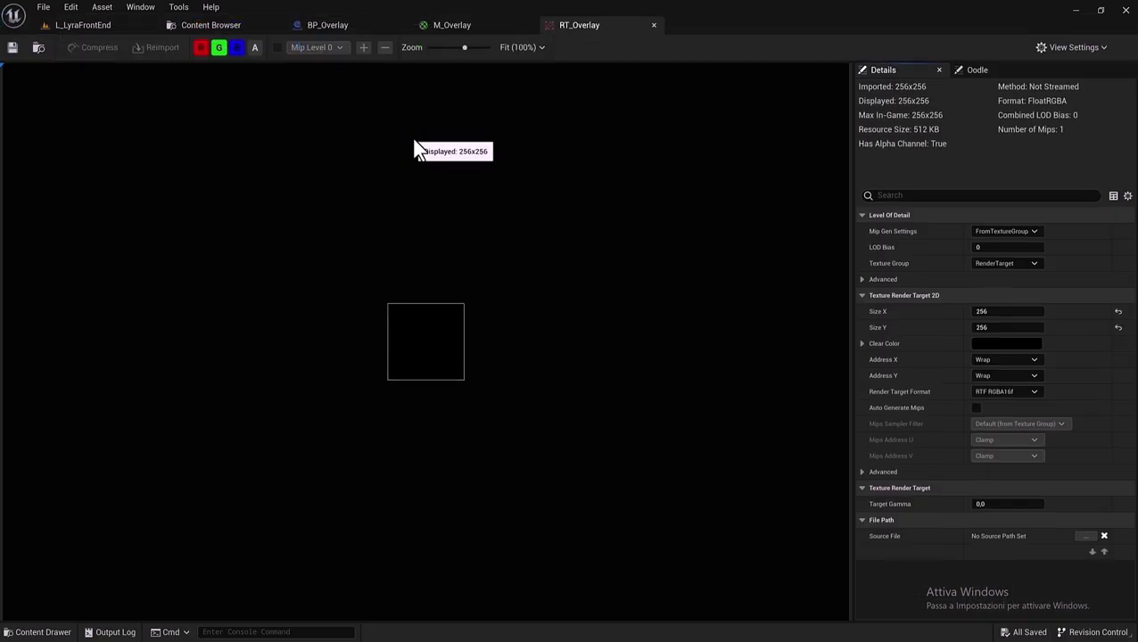
pyautogui.click(426, 26)
pyautogui.click(327, 25)
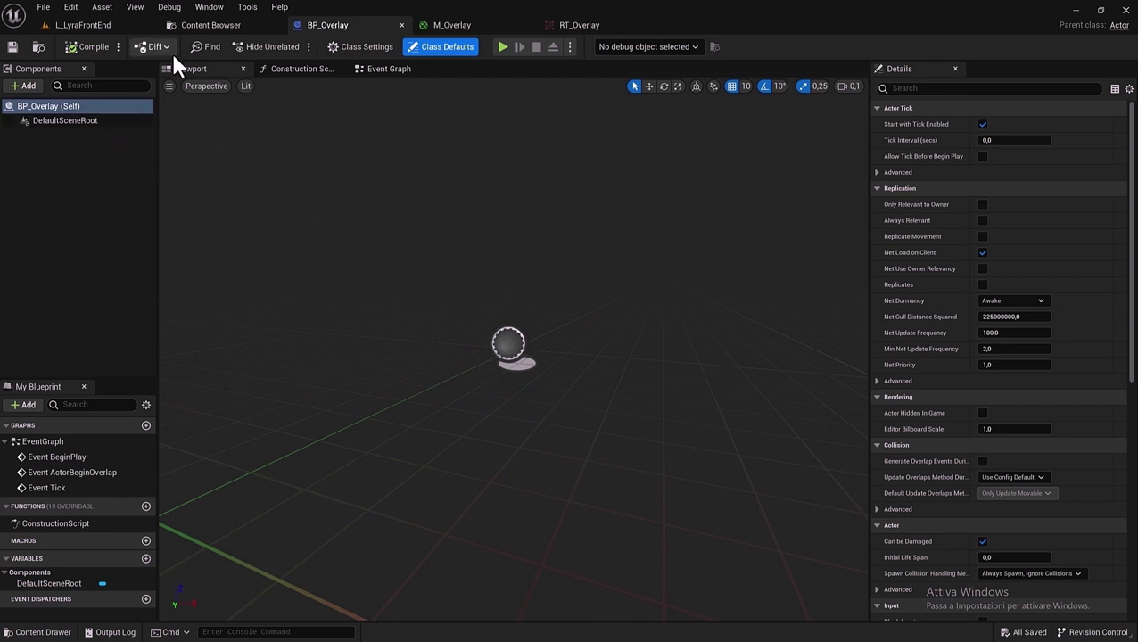
pyautogui.click(189, 27)
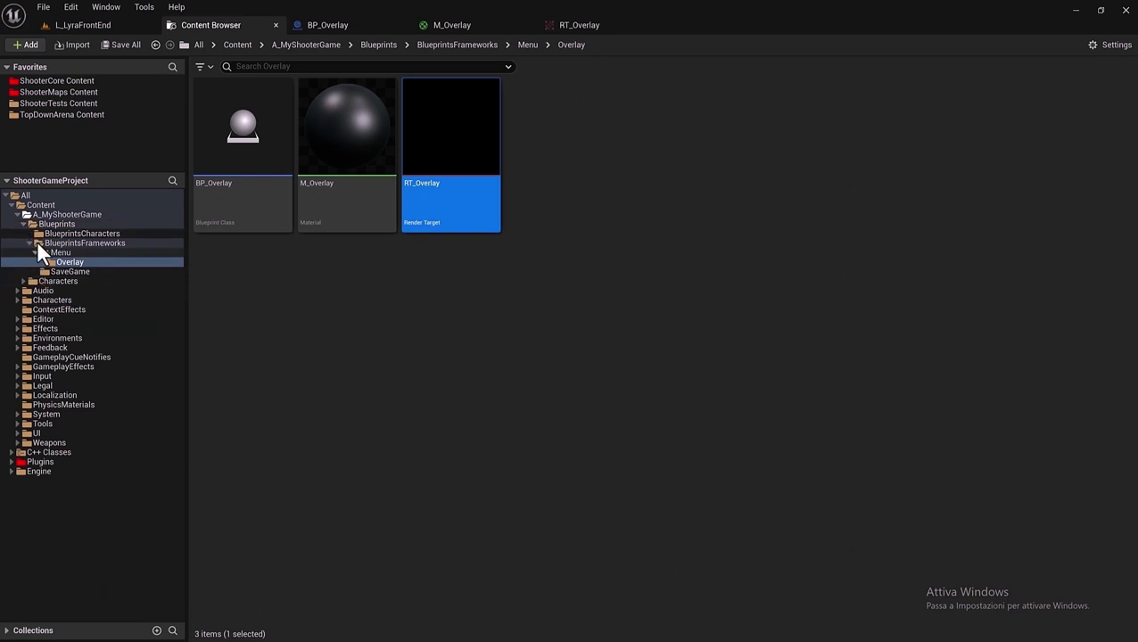
# Open the B_Manny Blueprint from Content > Characters > Cosmetics.
pyautogui.click(37, 205)
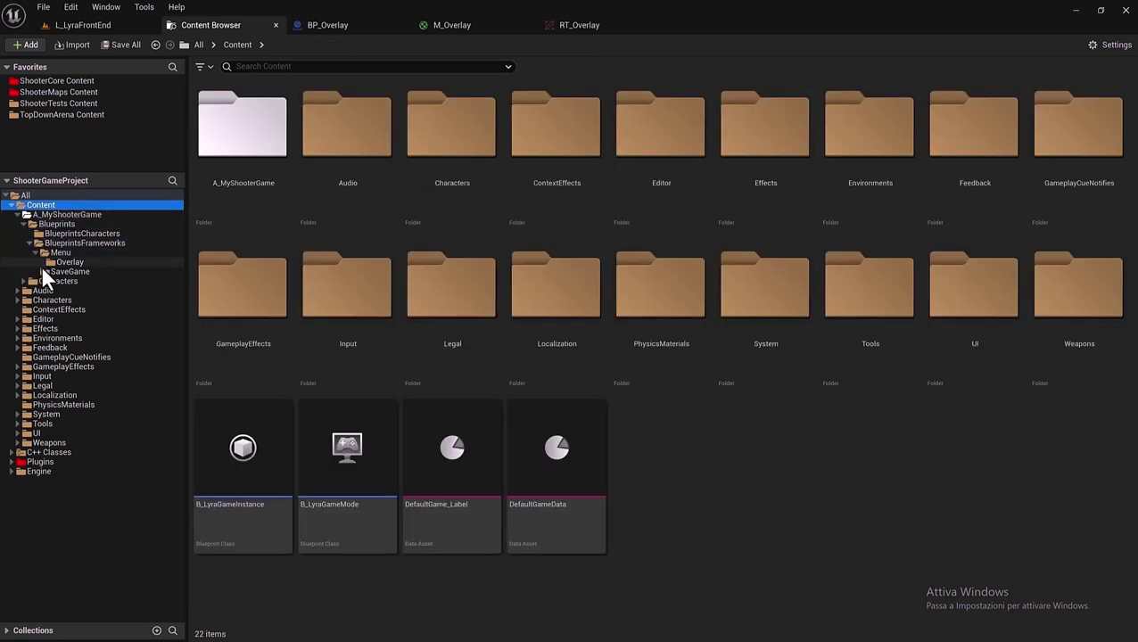
pyautogui.doubleClick(437, 185)
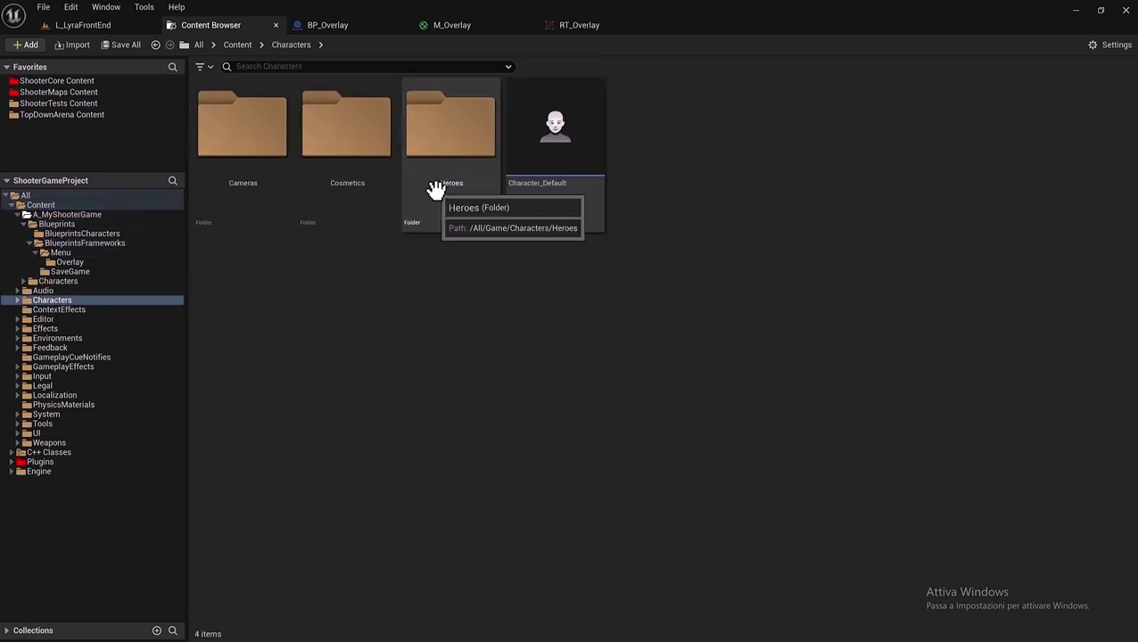
pyautogui.doubleClick(378, 159)
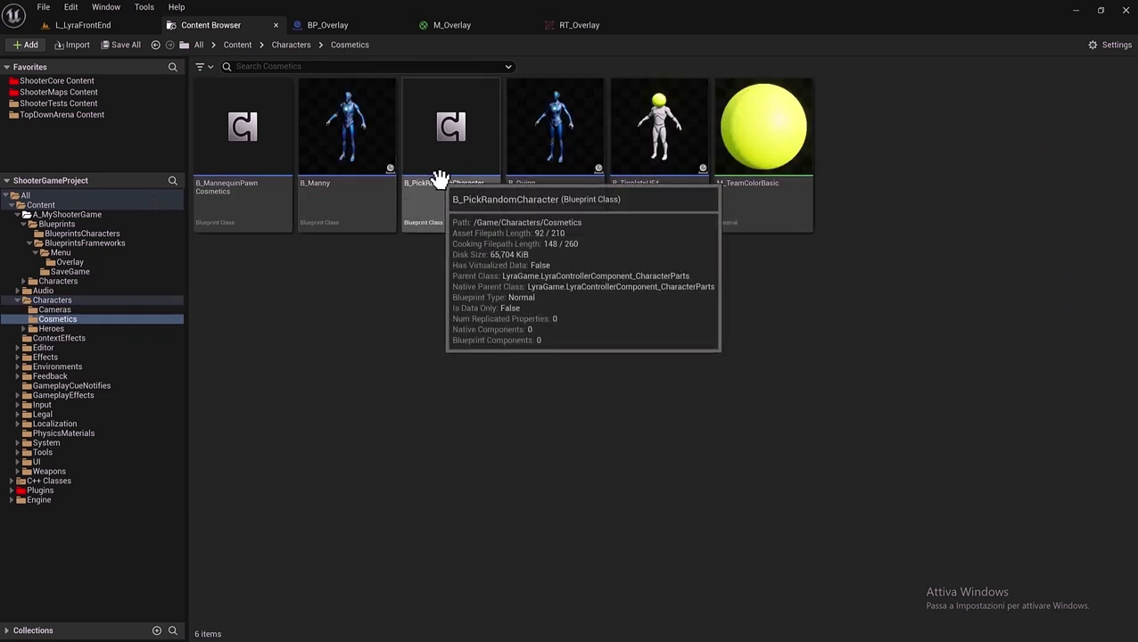
pyautogui.doubleClick(337, 136)
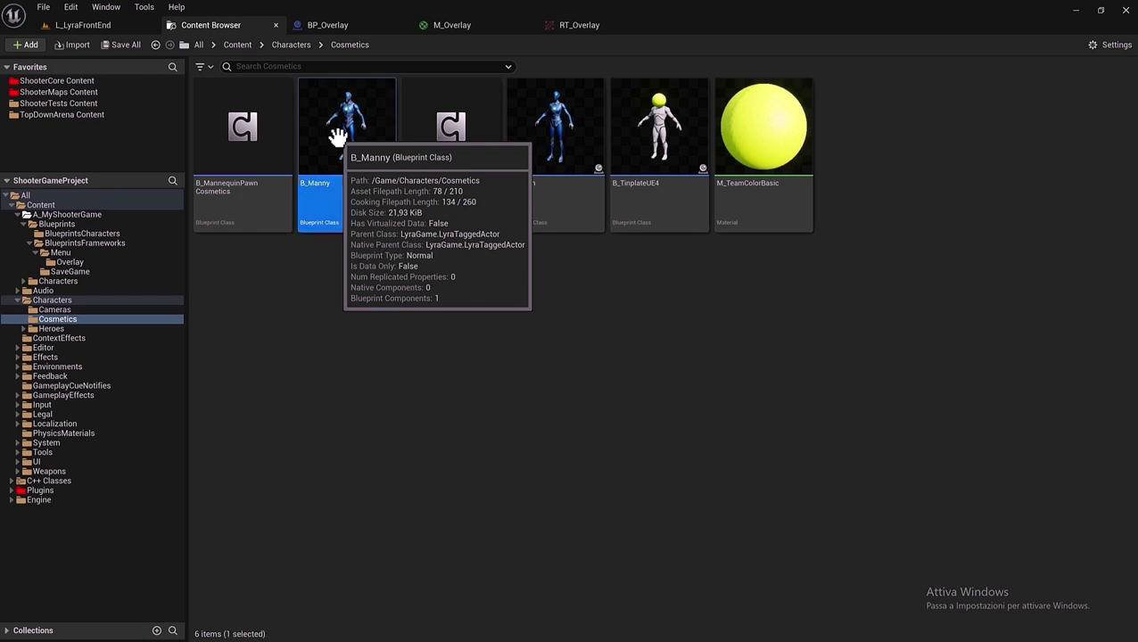
# Copy B_Manny's MeshComponent.
pyautogui.click(81, 124)
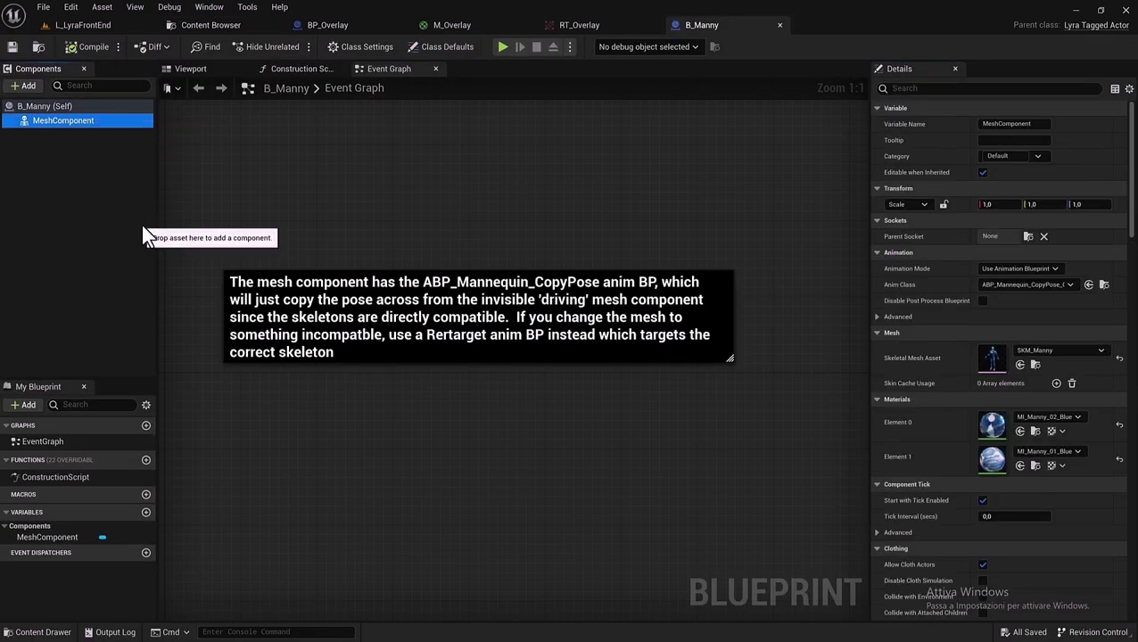
pyautogui.rightClick(85, 123)
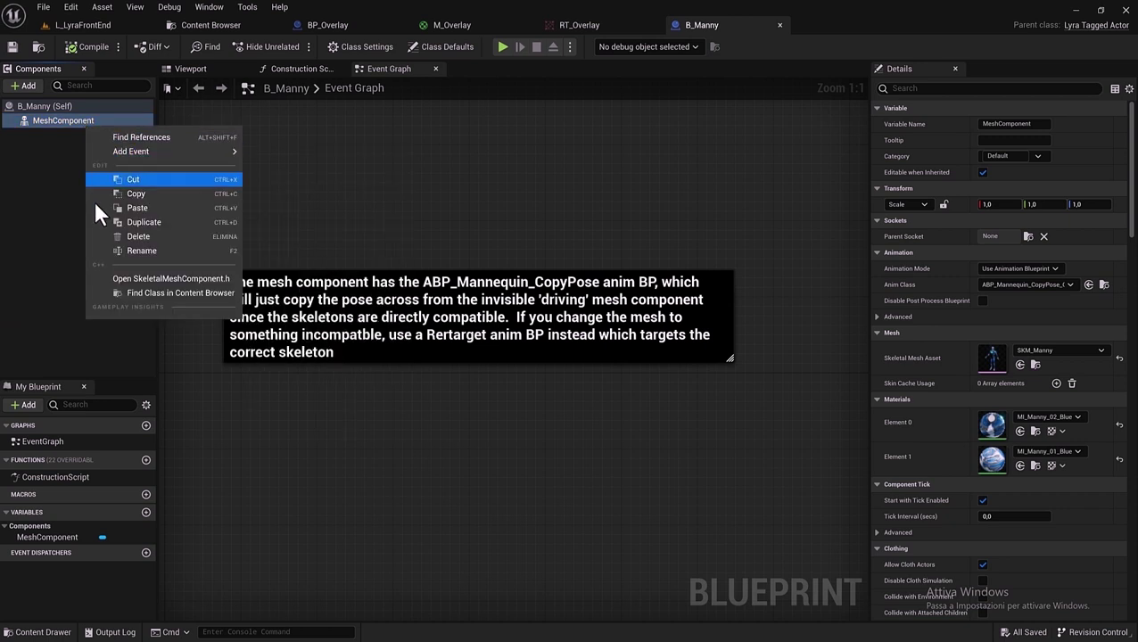
pyautogui.click(142, 194)
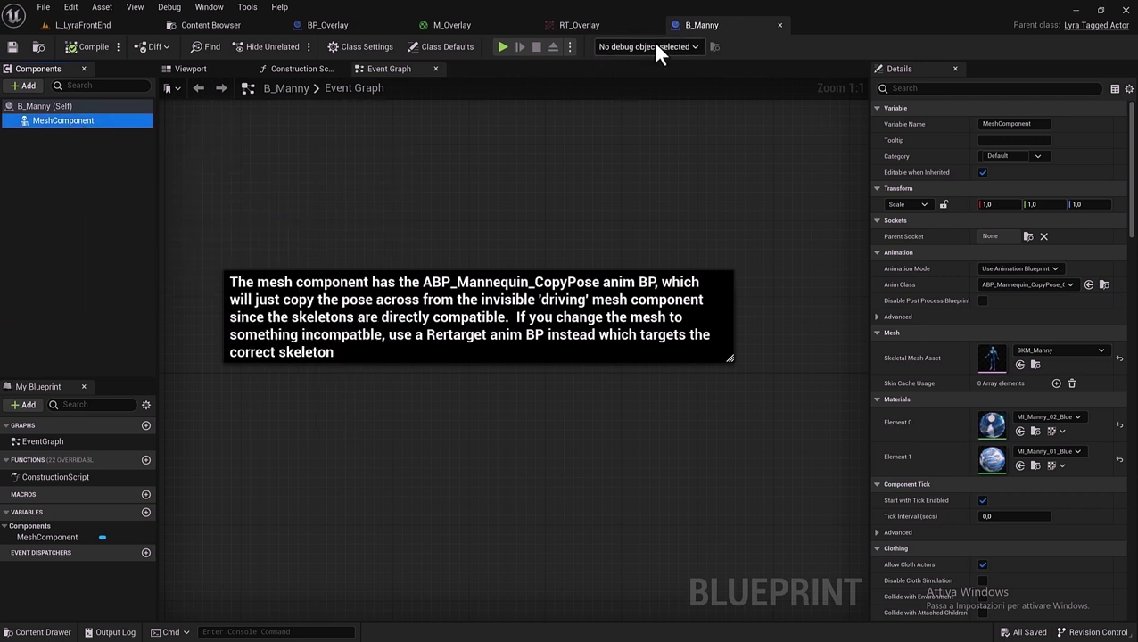
# Close B_Manny, paste the copied Manny mesh into BP_Overlay as a SkeletalMesh component, save, and select it.
pyautogui.click(779, 25)
pyautogui.click(323, 27)
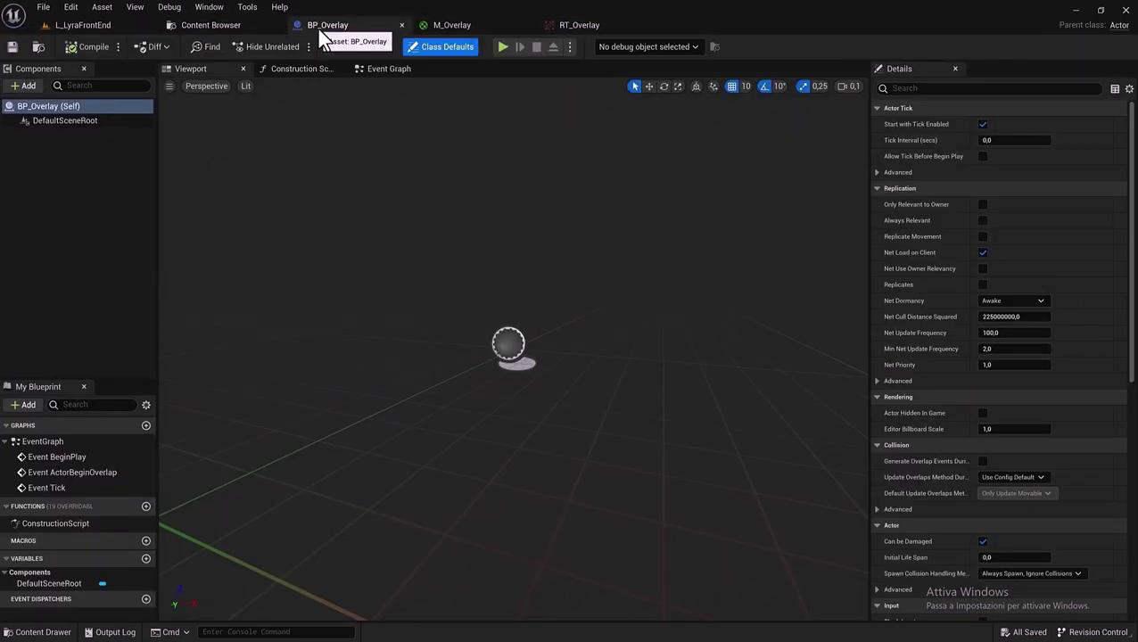
pyautogui.rightClick(54, 140)
pyautogui.click(105, 168)
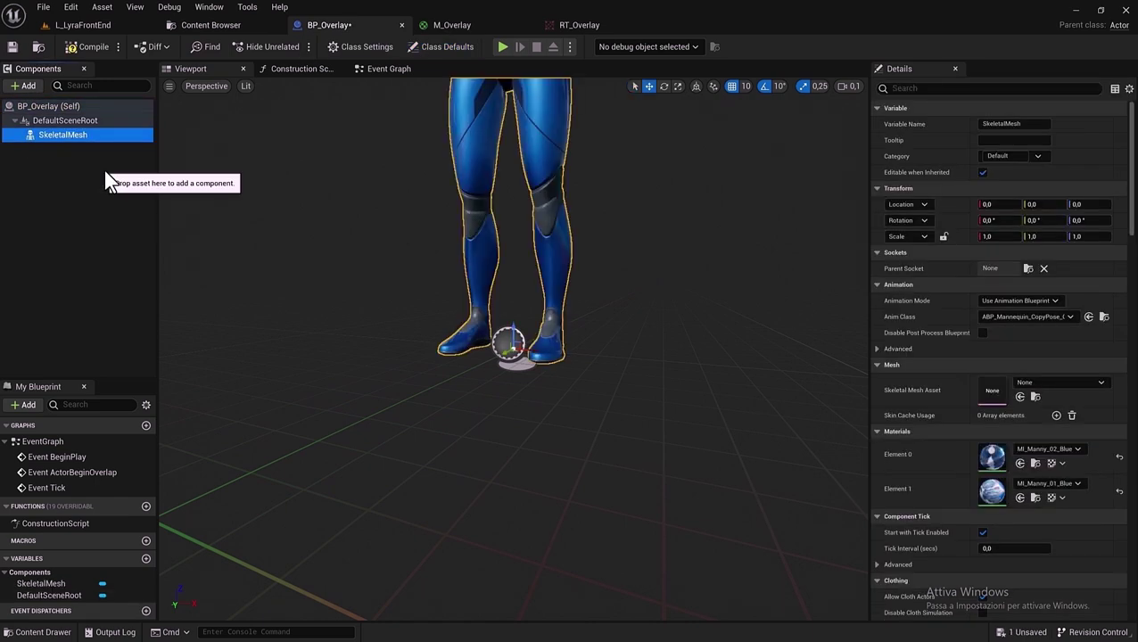
pyautogui.scroll(-5, 389, 342)
pyautogui.hotkey('ctrl', 's')
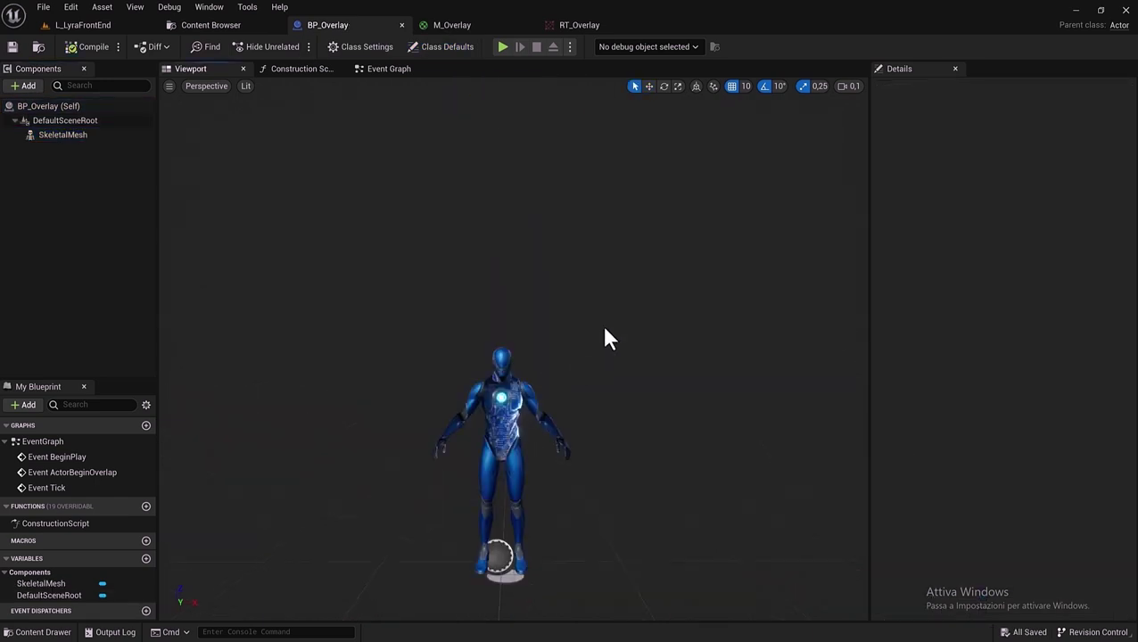
pyautogui.moveTo(513, 332); pyautogui.dragTo(513, 357, button='right')
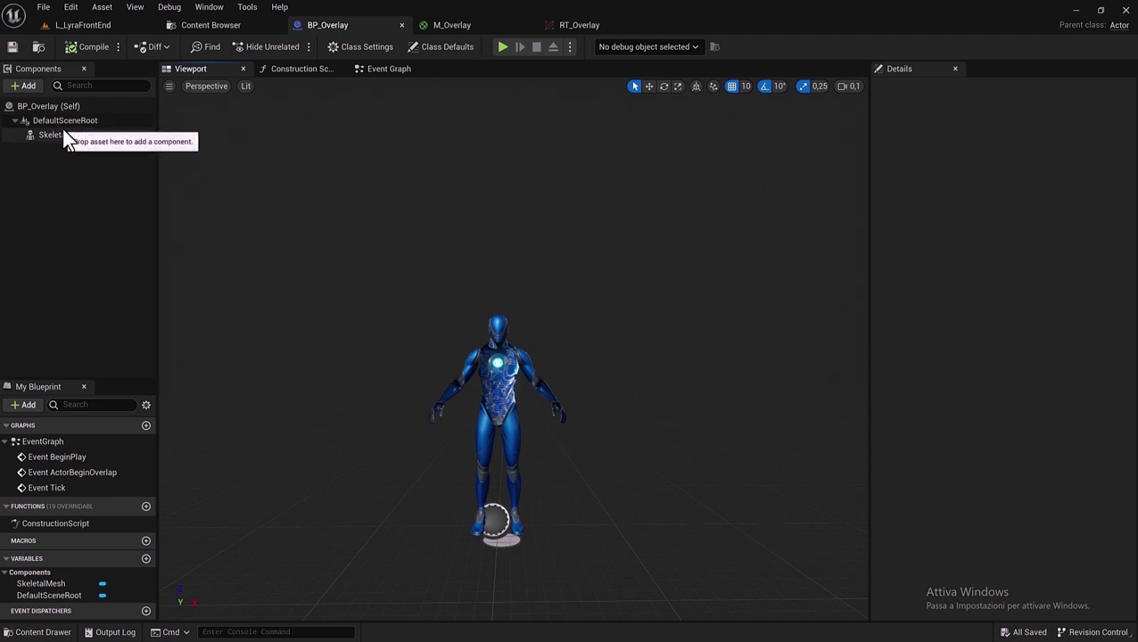
pyautogui.moveTo(63, 135)
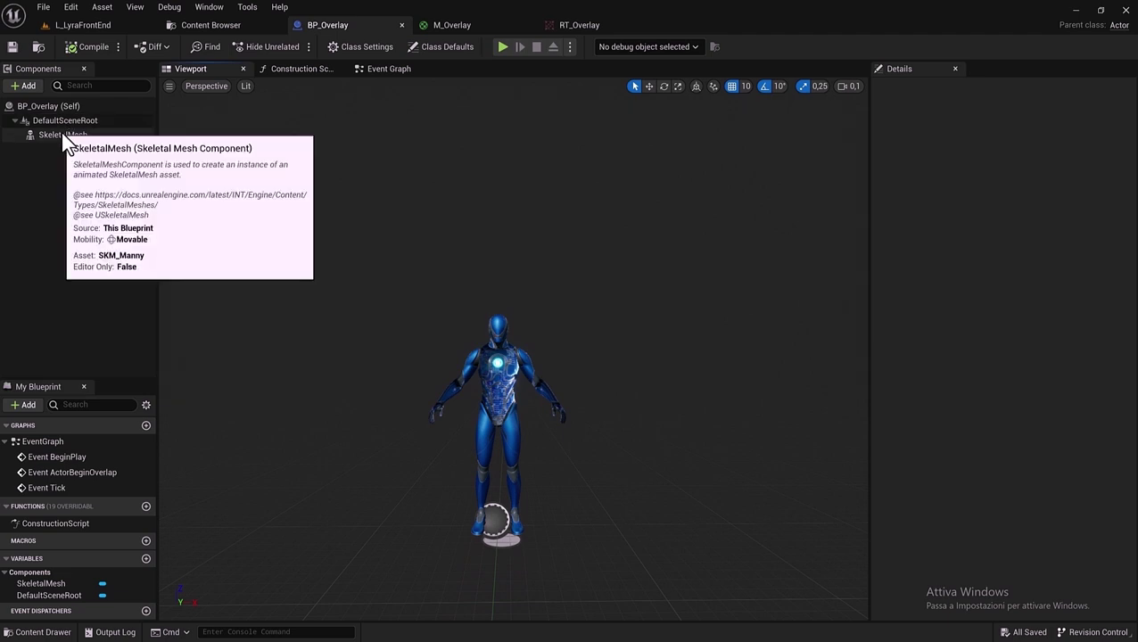
pyautogui.click(62, 132)
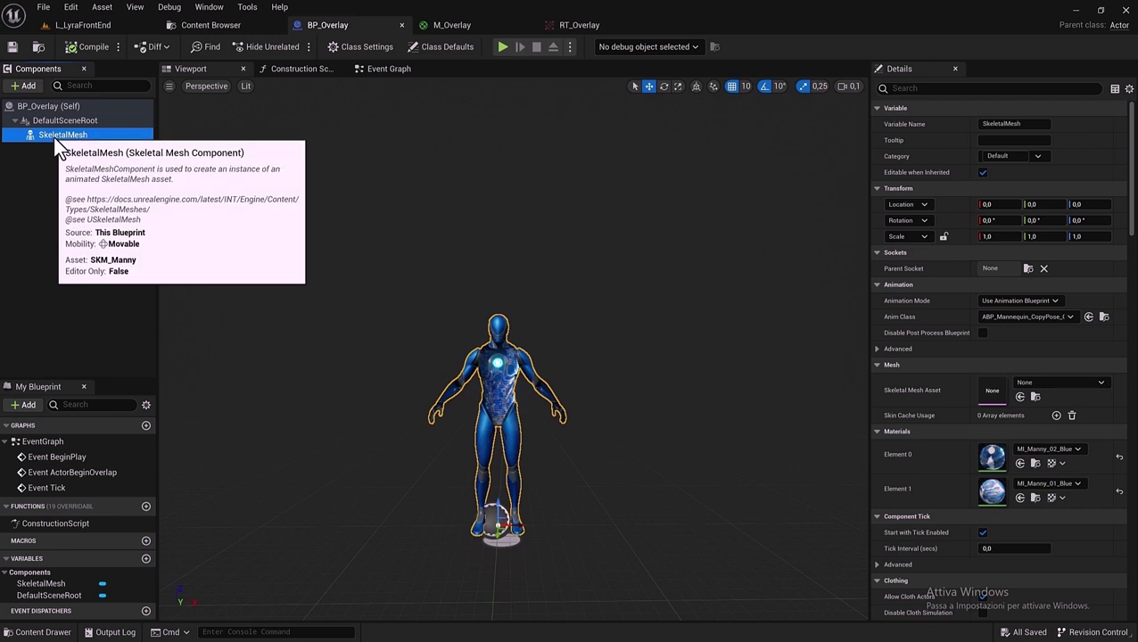
# Add a Scene Capture Component 2D to BP_Overlay, keeping its default name.
pyautogui.click(29, 85)
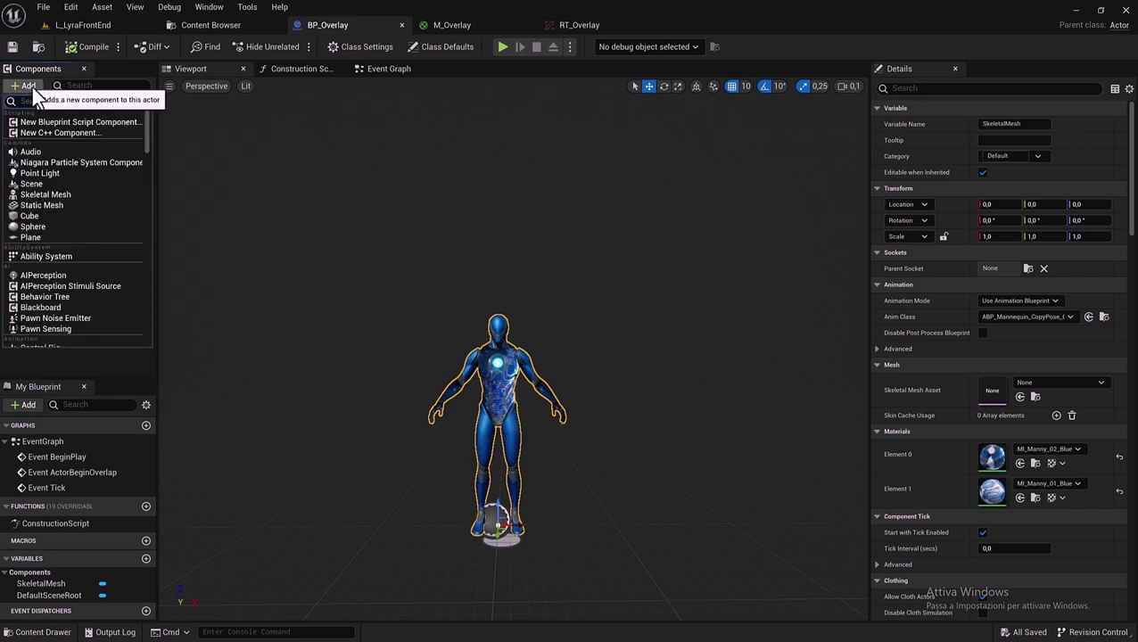
pyautogui.write('sce')
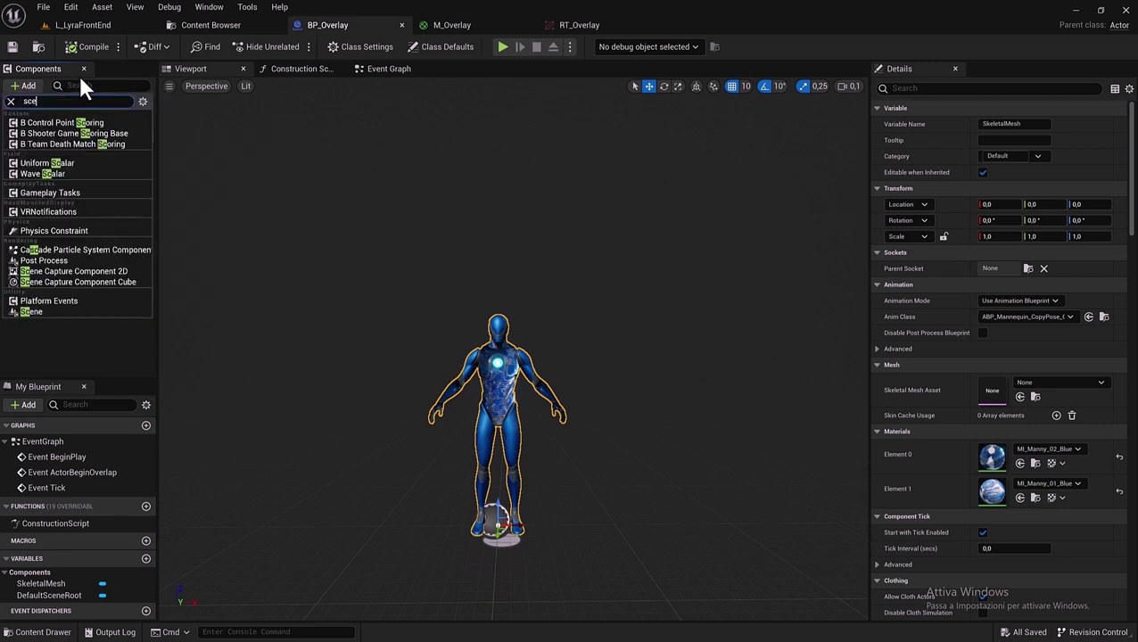
pyautogui.write('ne')
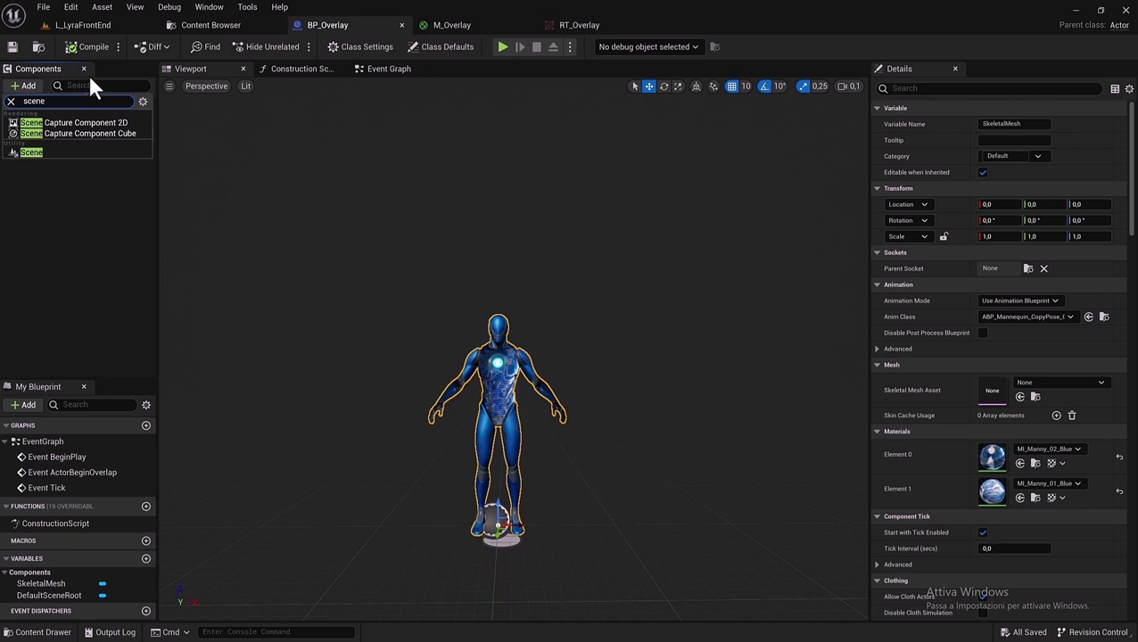
pyautogui.click(88, 122)
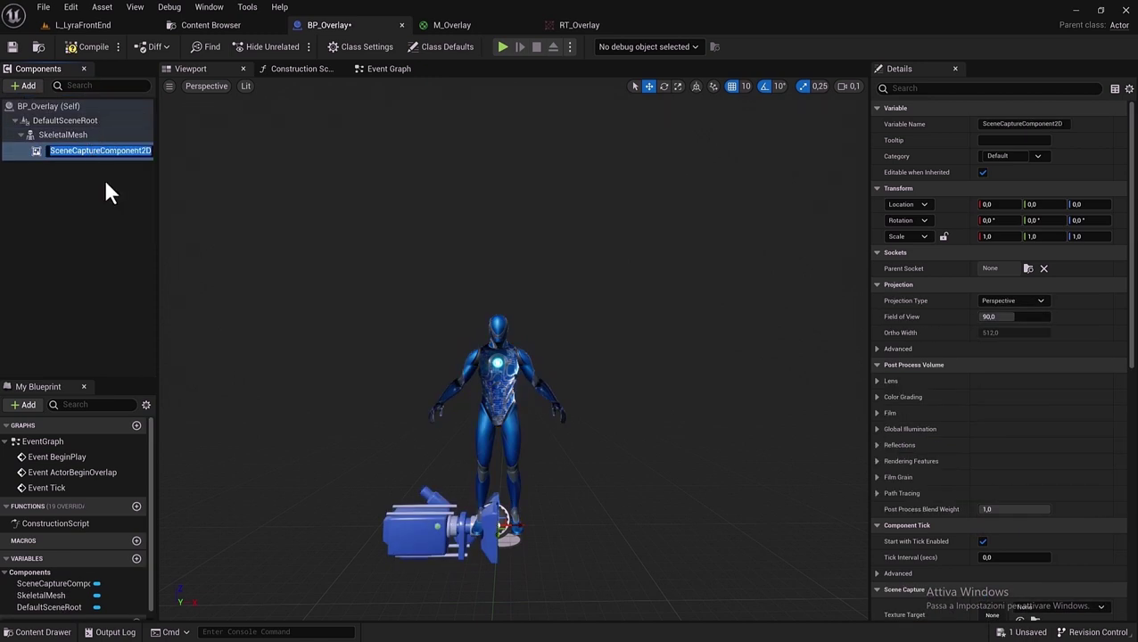
pyautogui.click(104, 179)
pyautogui.click(102, 146)
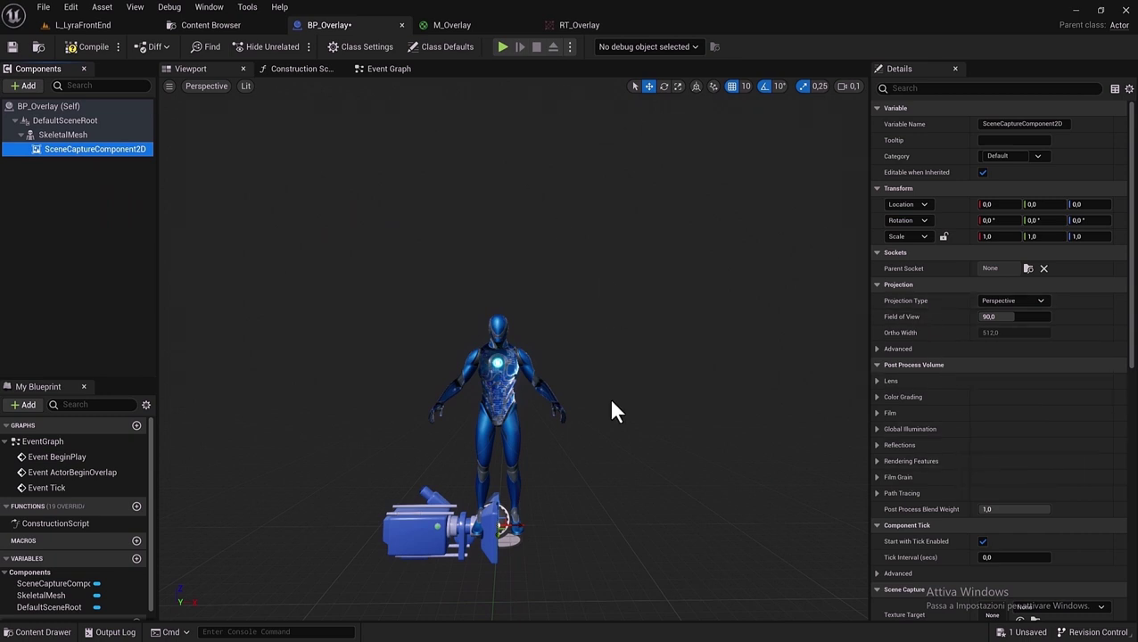
# Orbit the viewport to see the character and scene capture side-on, then reselect the capture component.
pyautogui.moveTo(574, 415)
pyautogui.mouseDown()
pyautogui.moveTo(573, 454)
pyautogui.moveTo(559, 385)
pyautogui.mouseUp()
pyautogui.moveTo(549, 297); pyautogui.dragTo(550, 301)
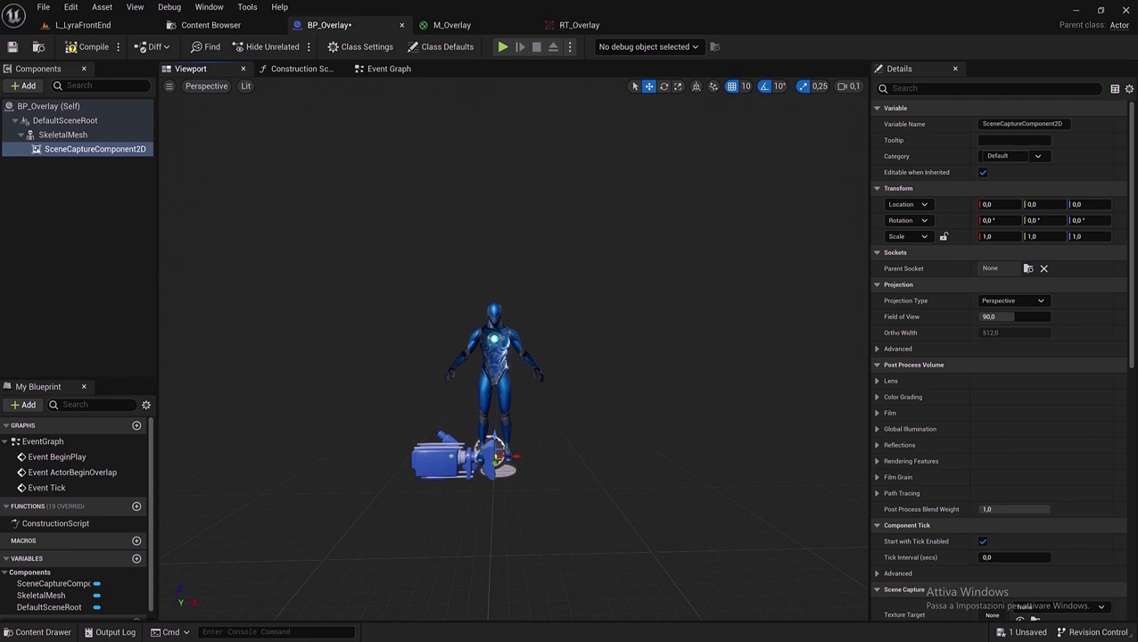
pyautogui.moveTo(499, 393); pyautogui.dragTo(357, 374)
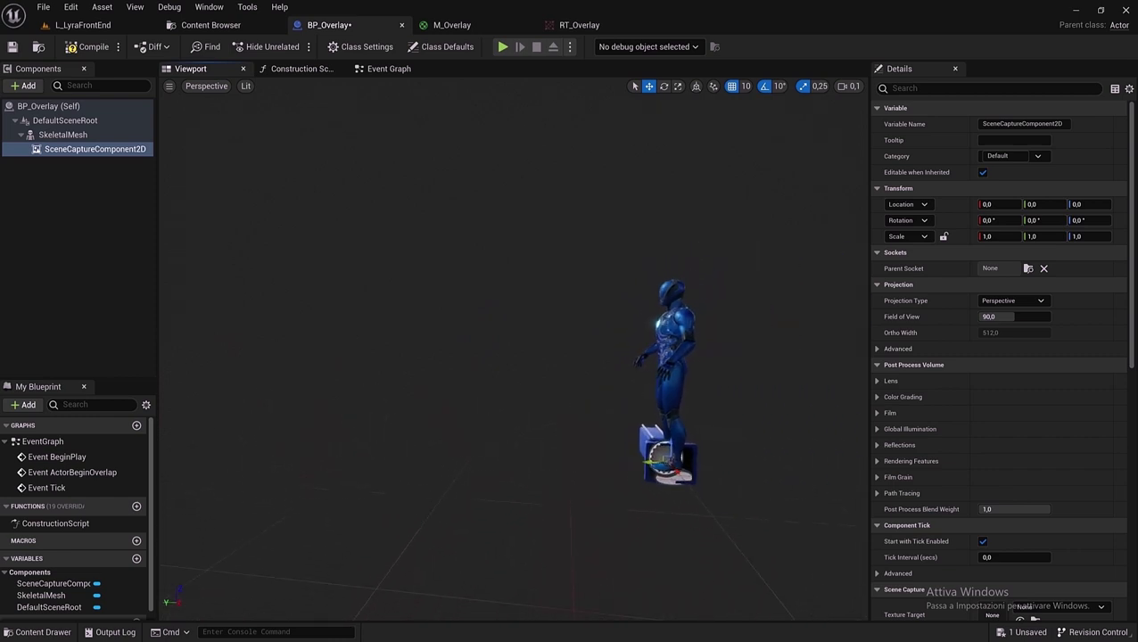
pyautogui.moveTo(357, 374); pyautogui.dragTo(574, 297)
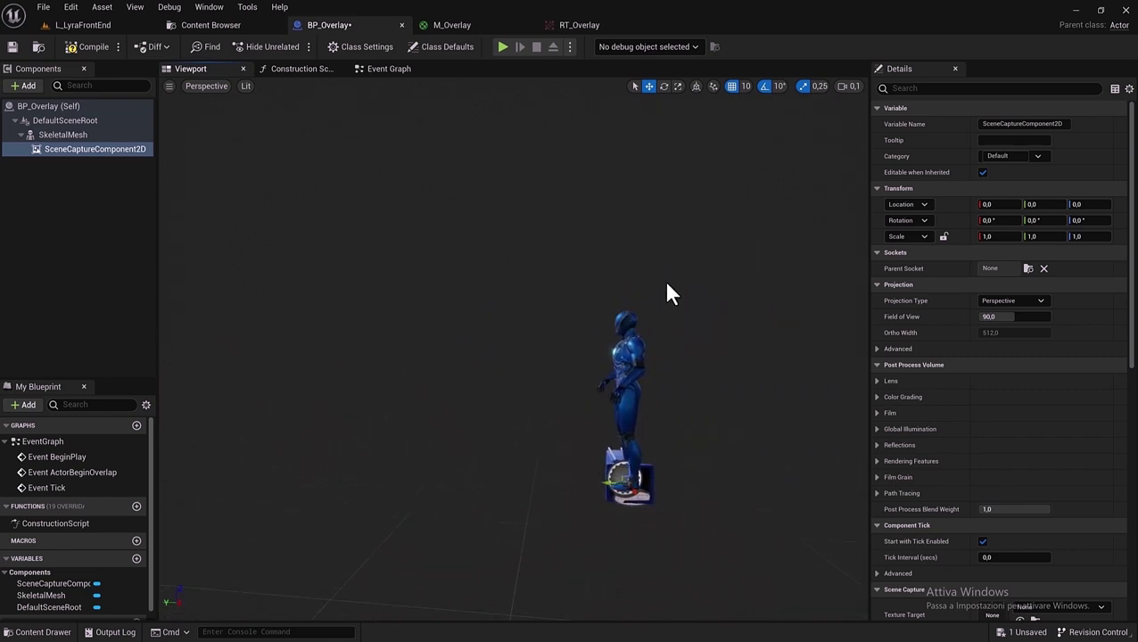
pyautogui.moveTo(669, 295); pyautogui.dragTo(687, 268)
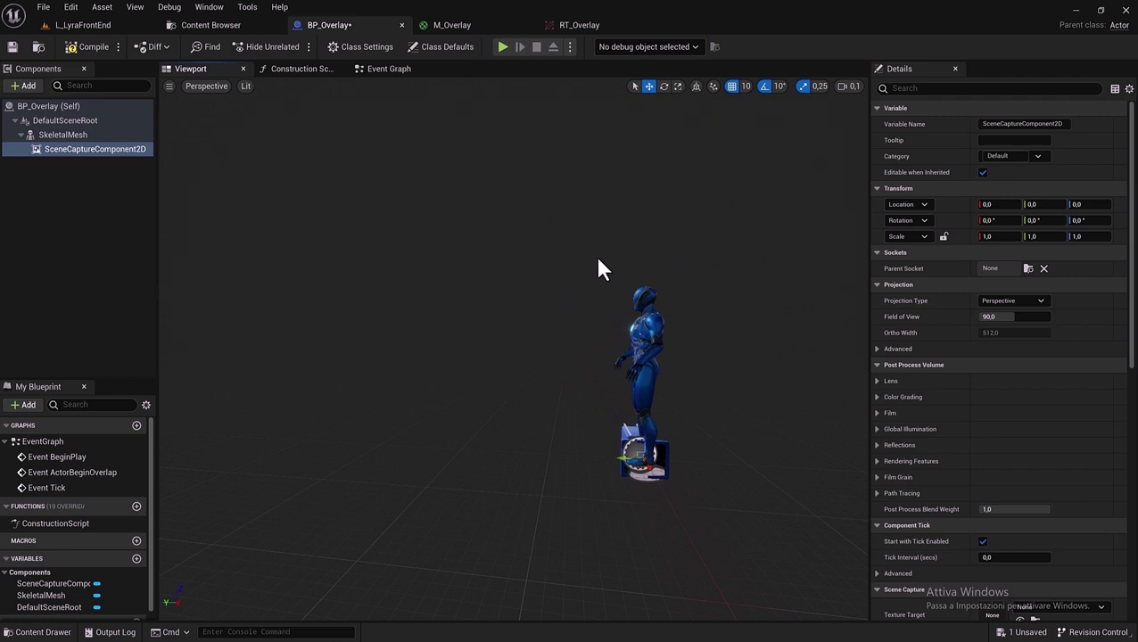
pyautogui.click(847, 88)
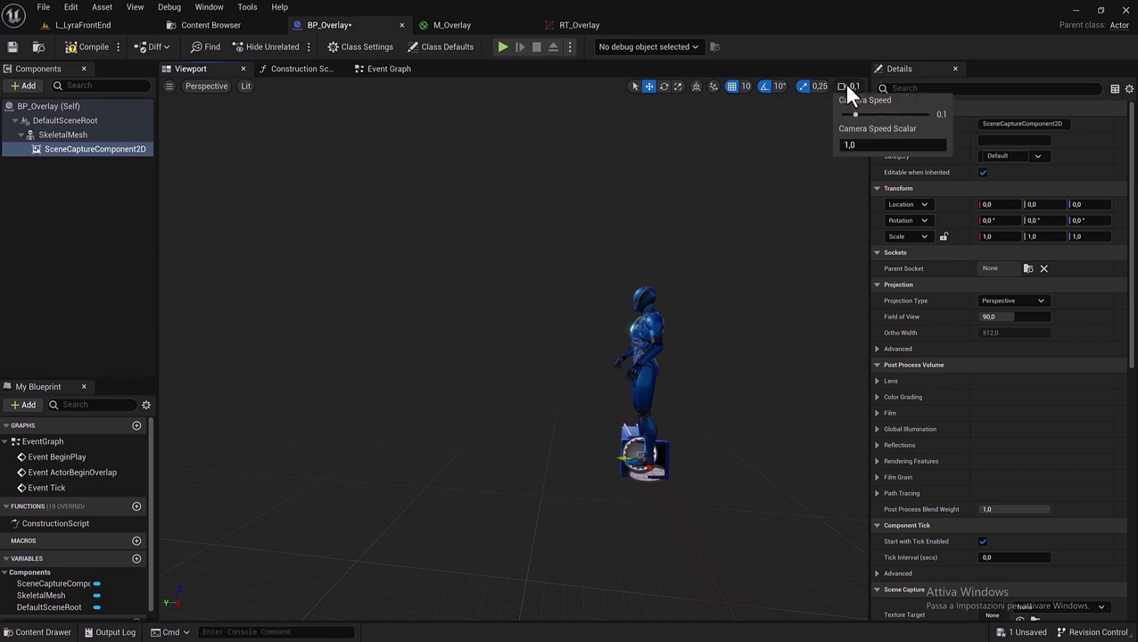
pyautogui.click(845, 88)
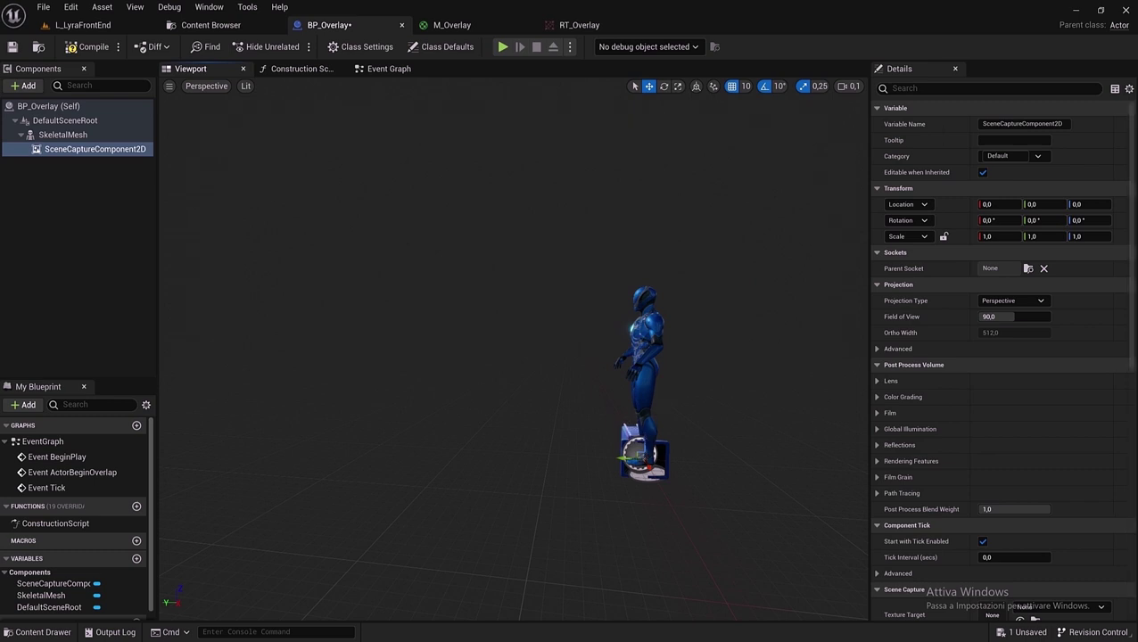
pyautogui.click(87, 150)
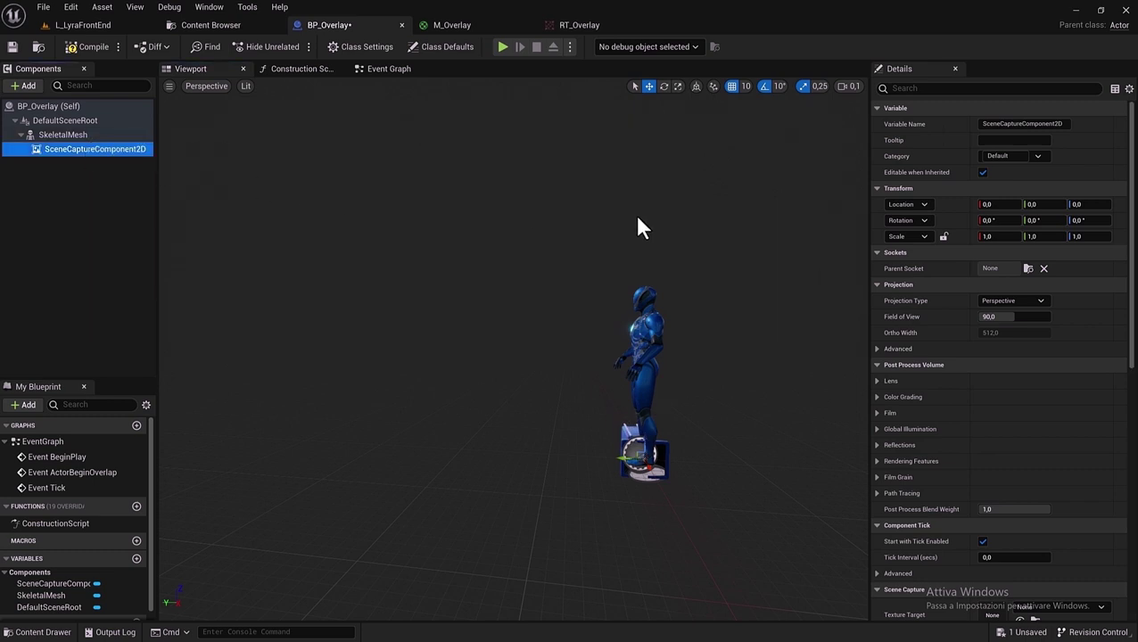
# Set the scene capture component's Z rotation to -90°.
pyautogui.click(1081, 220)
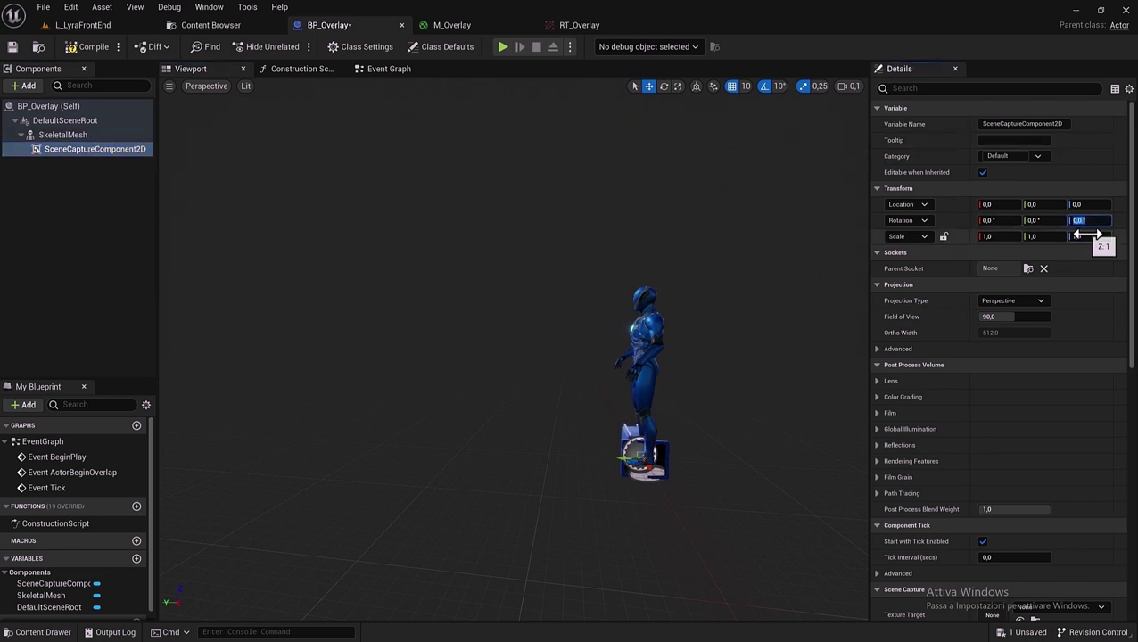
pyautogui.write('-')
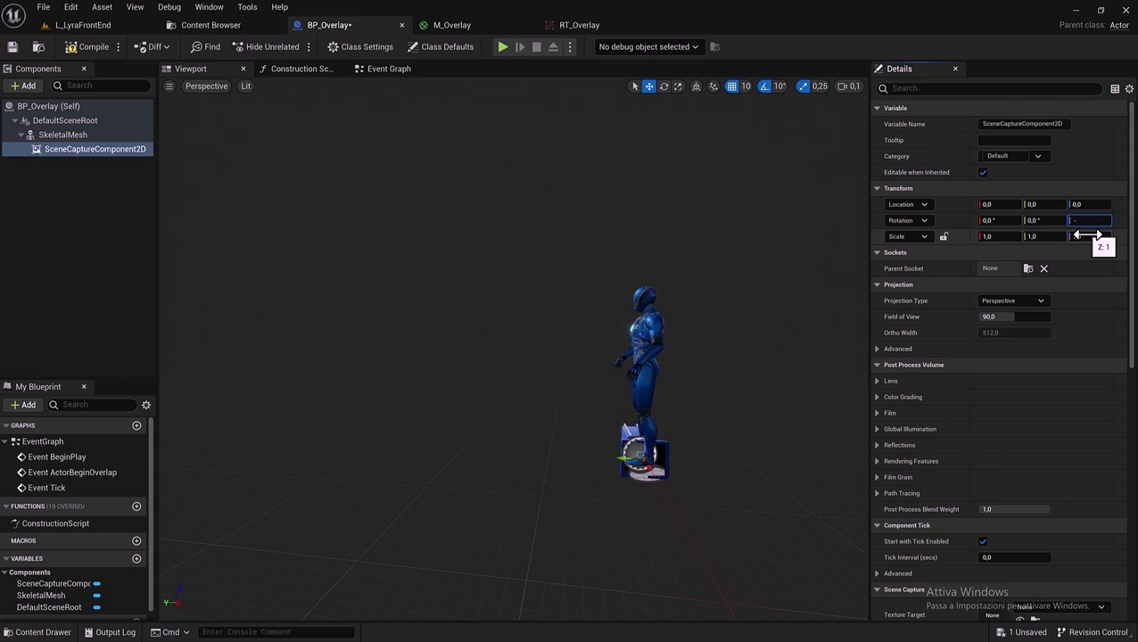
pyautogui.write('90')
pyautogui.press('Return')
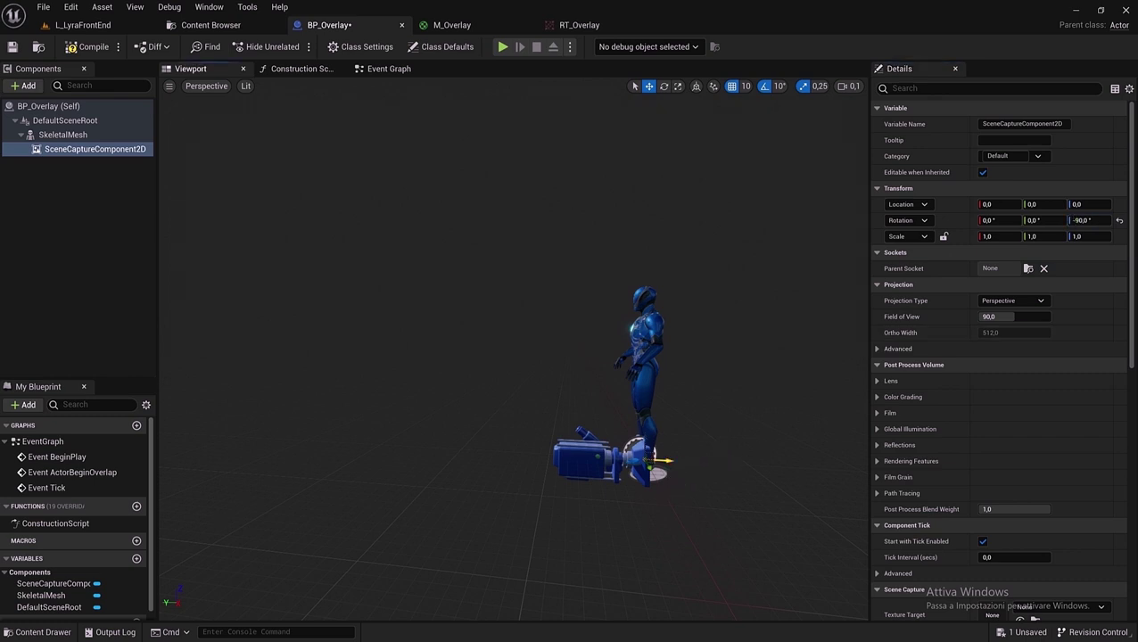
# Move the capture camera to location 0, 230, 140, facing the Manny character.
pyautogui.moveTo(669, 471)
pyautogui.mouseDown()
pyautogui.moveTo(455, 470)
pyautogui.moveTo(423, 307)
pyautogui.mouseUp()
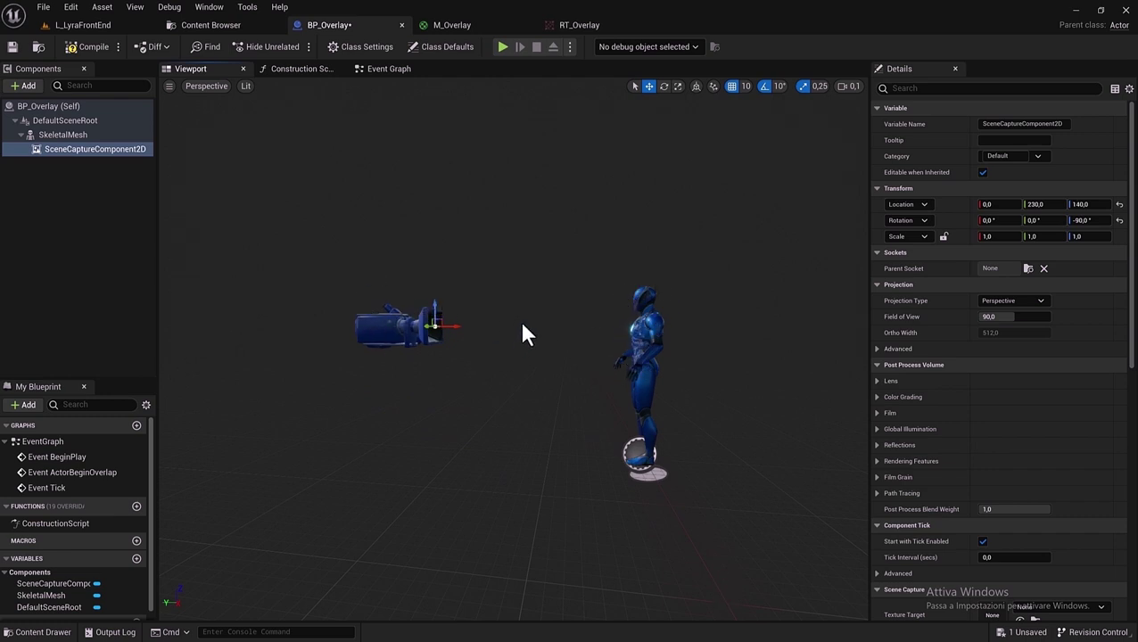
pyautogui.moveTo(531, 330); pyautogui.dragTo(500, 332, button='right')
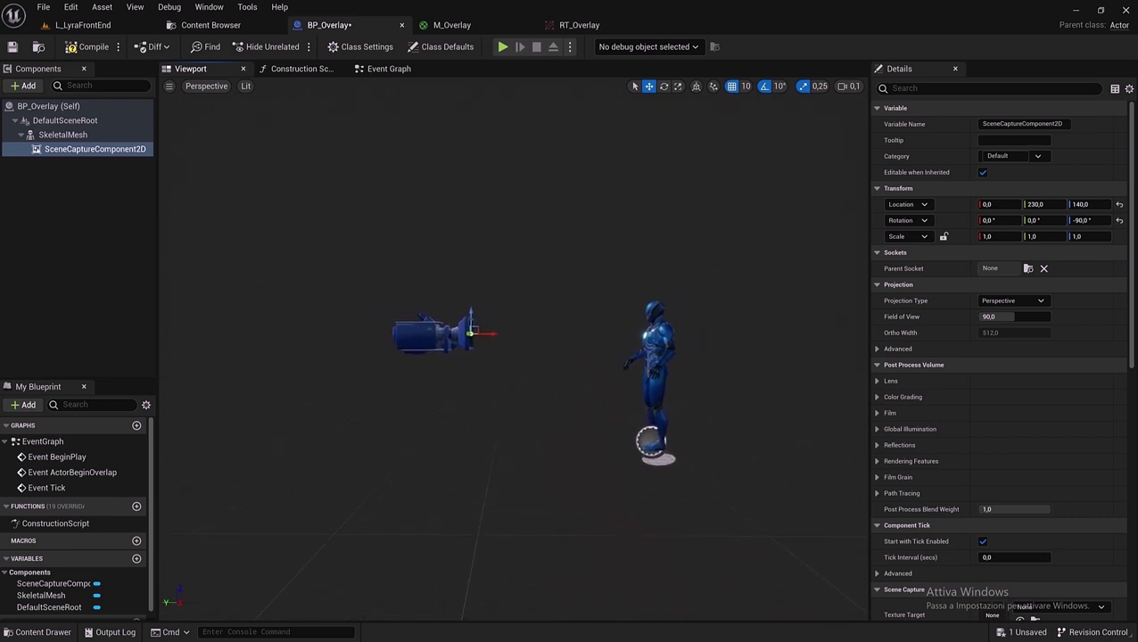
pyautogui.moveTo(499, 332); pyautogui.dragTo(480, 332, button='right')
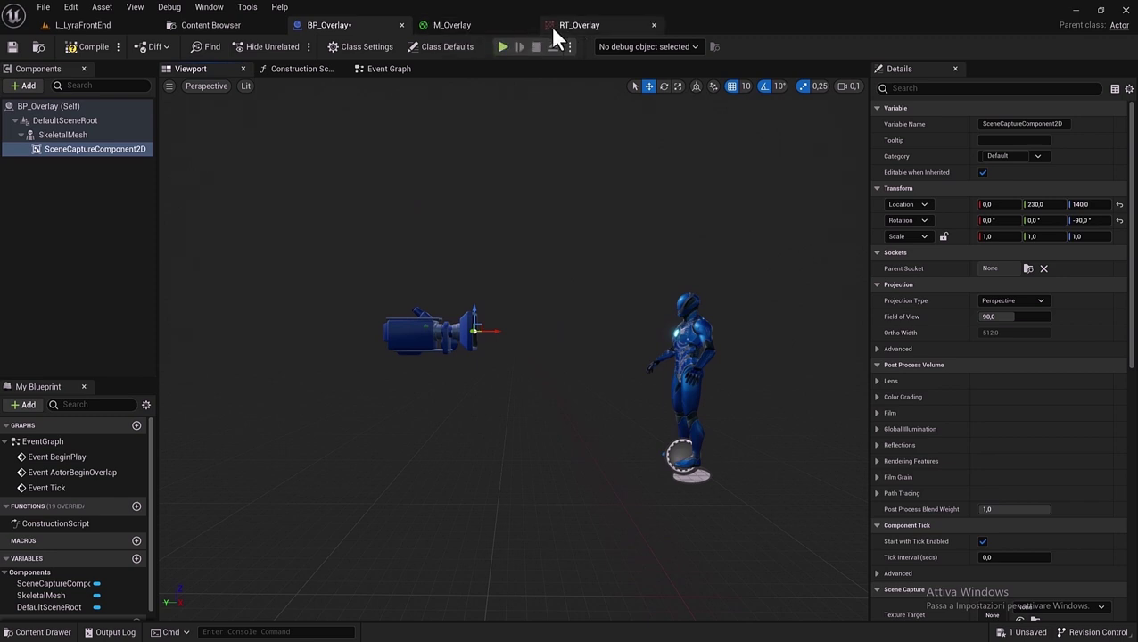
# Set the SceneCaptureComponent2D's Texture Target to RT_Overlay in the Scene Capture section.
pyautogui.click(82, 152)
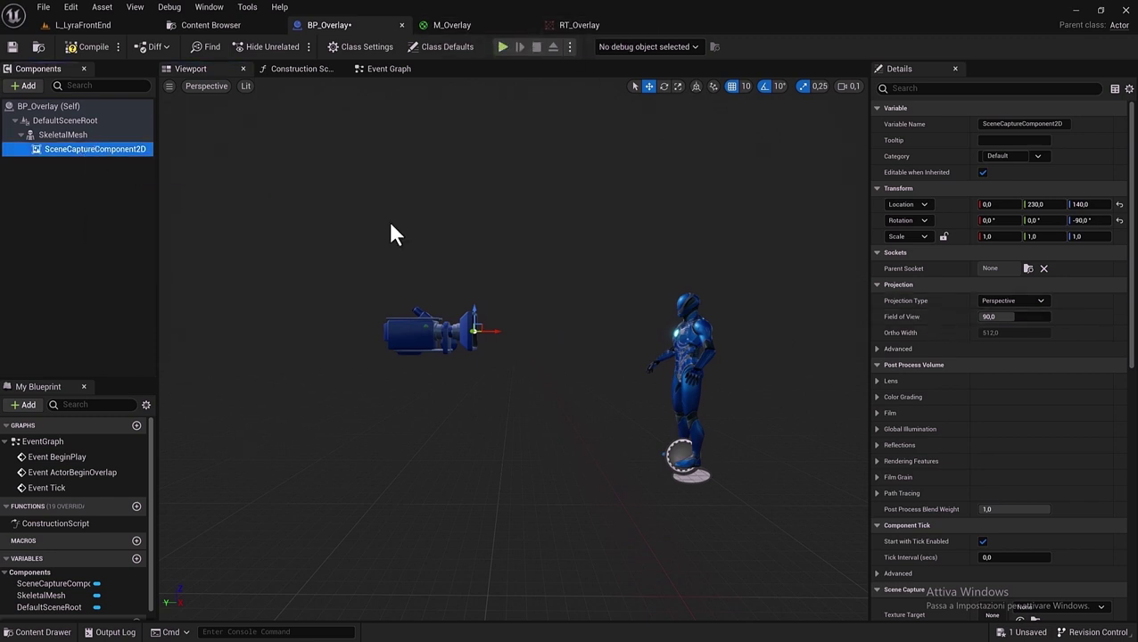
pyautogui.scroll(-3, 975, 333)
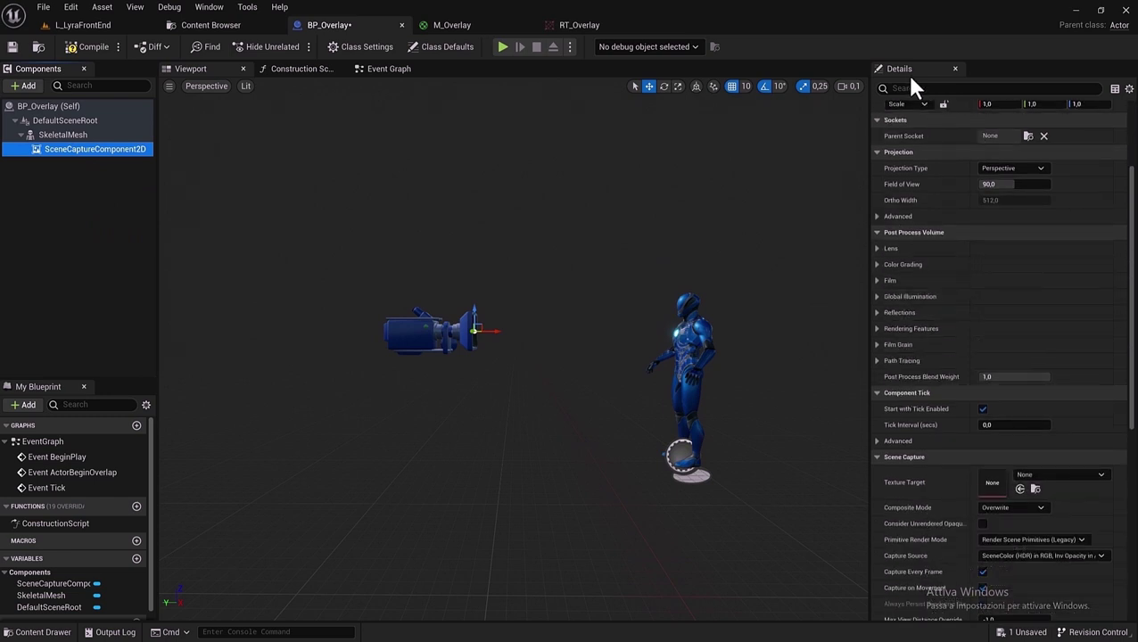
pyautogui.scroll(-2, 947, 268)
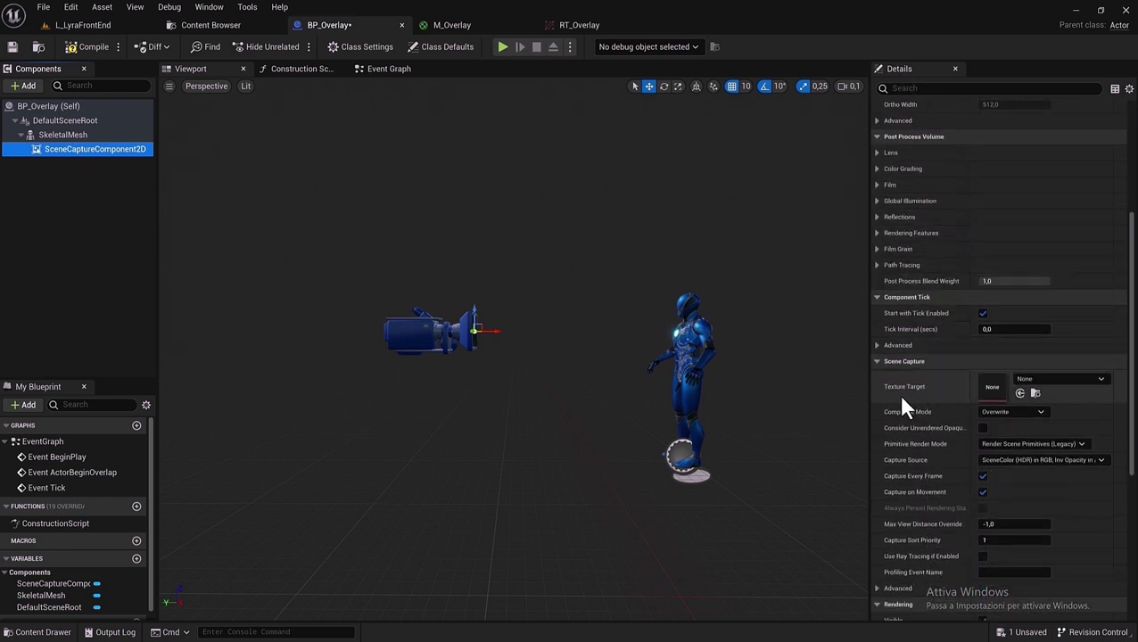
pyautogui.click(1040, 382)
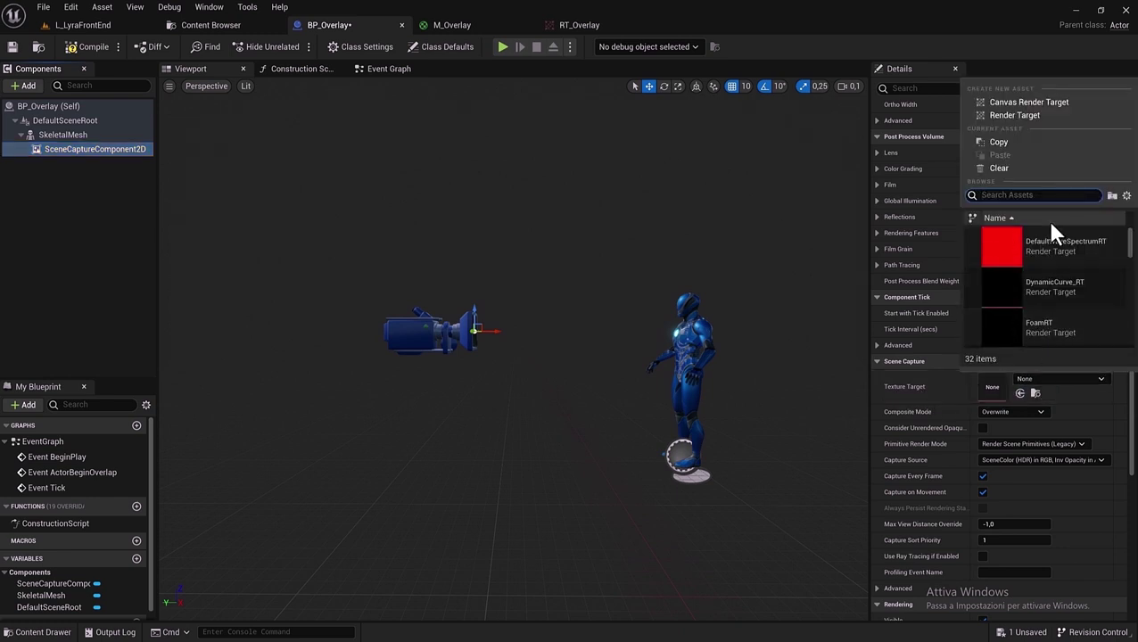
pyautogui.write('ove')
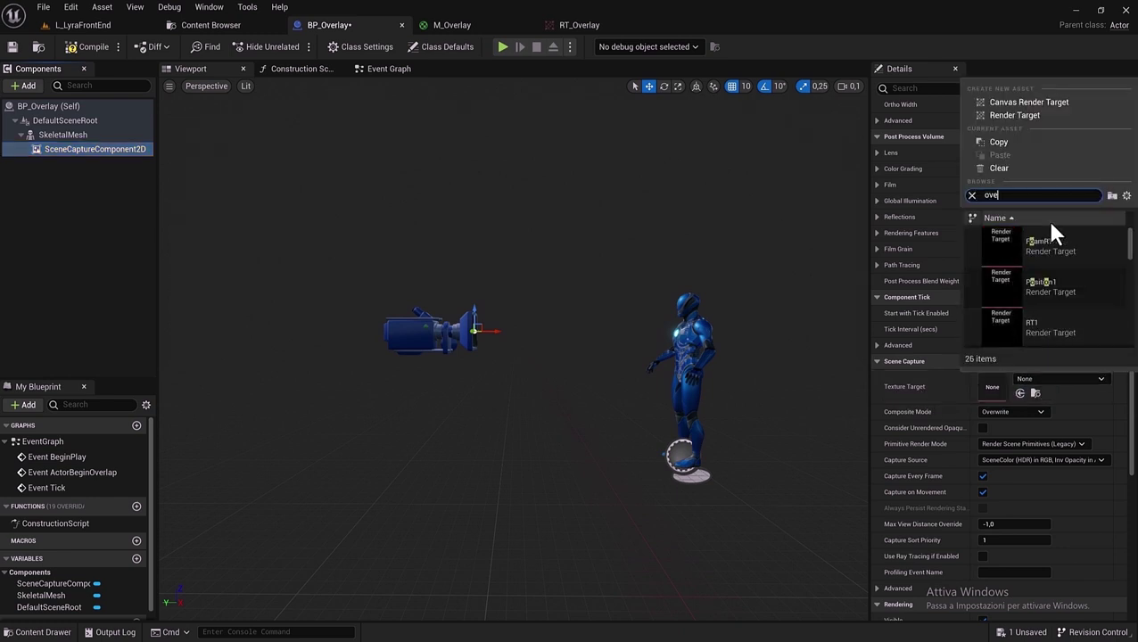
pyautogui.write('rl')
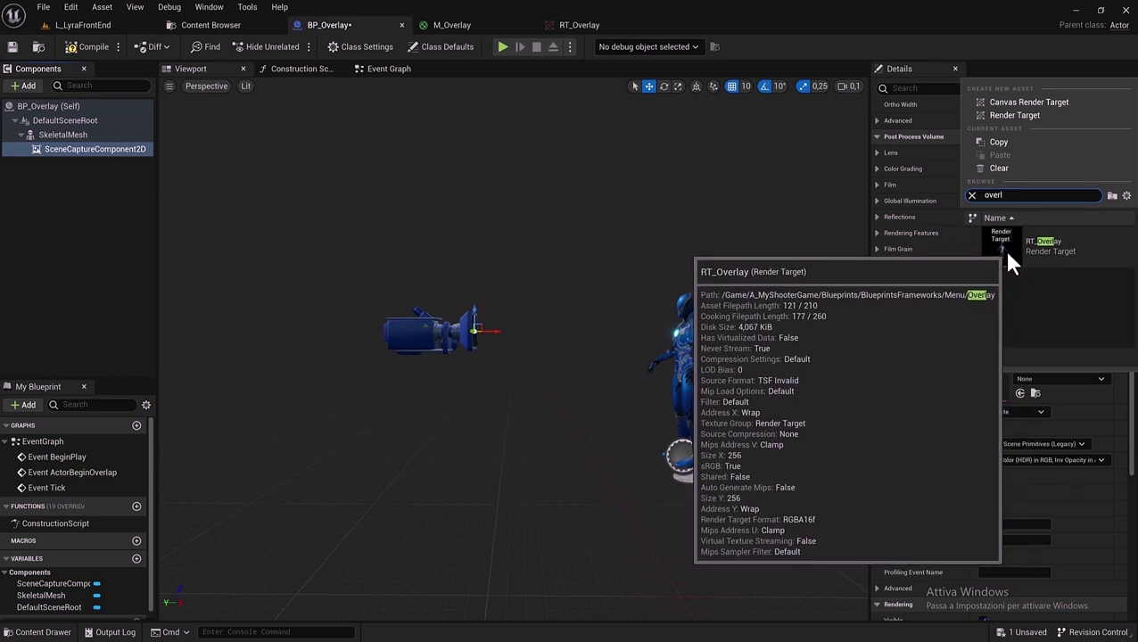
pyautogui.click(1002, 253)
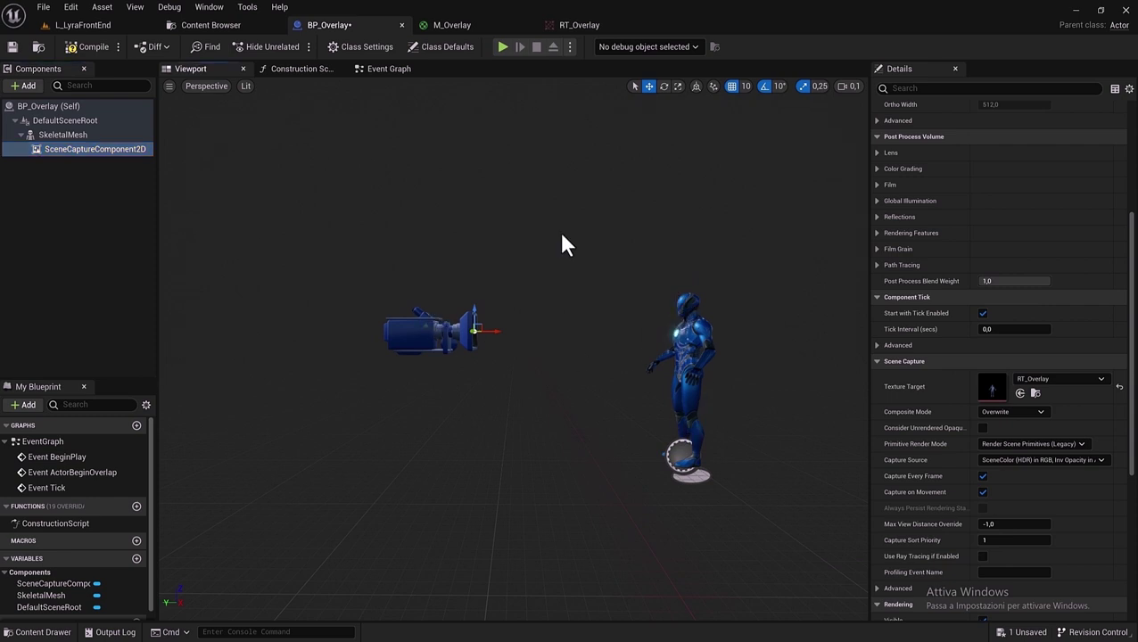
pyautogui.moveTo(561, 244); pyautogui.dragTo(803, 243, button='right')
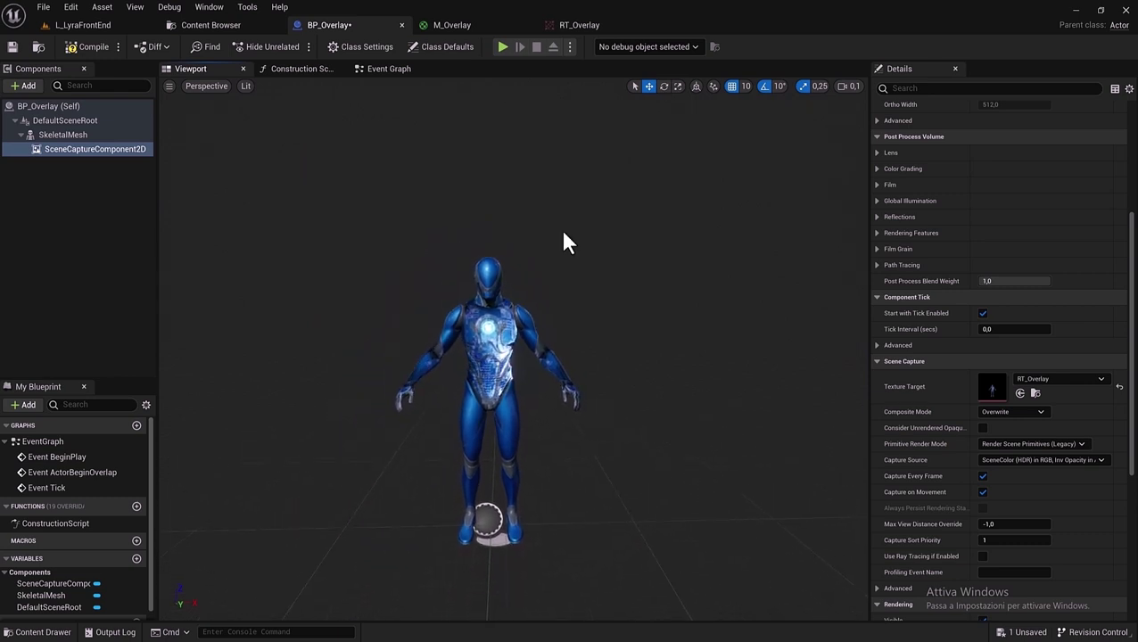
# Set the SkeletalMesh's Animation Mode to Use Animation Asset.
pyautogui.click(62, 134)
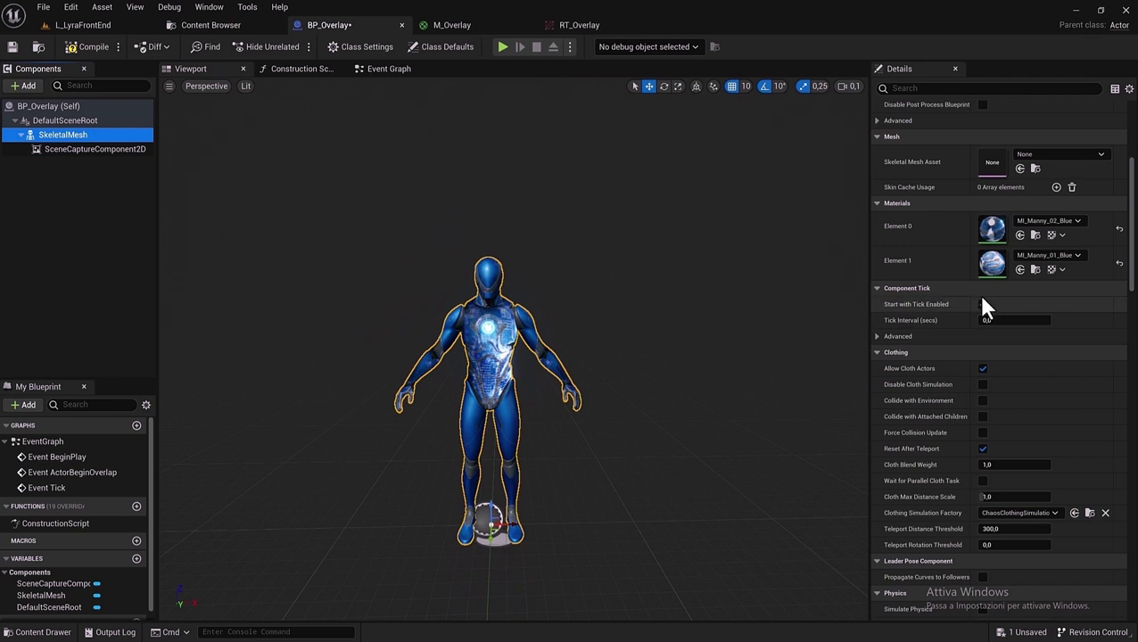
pyautogui.scroll(-8, 962, 297)
pyautogui.scroll(-2, 961, 297)
pyautogui.scroll(-3, 961, 297)
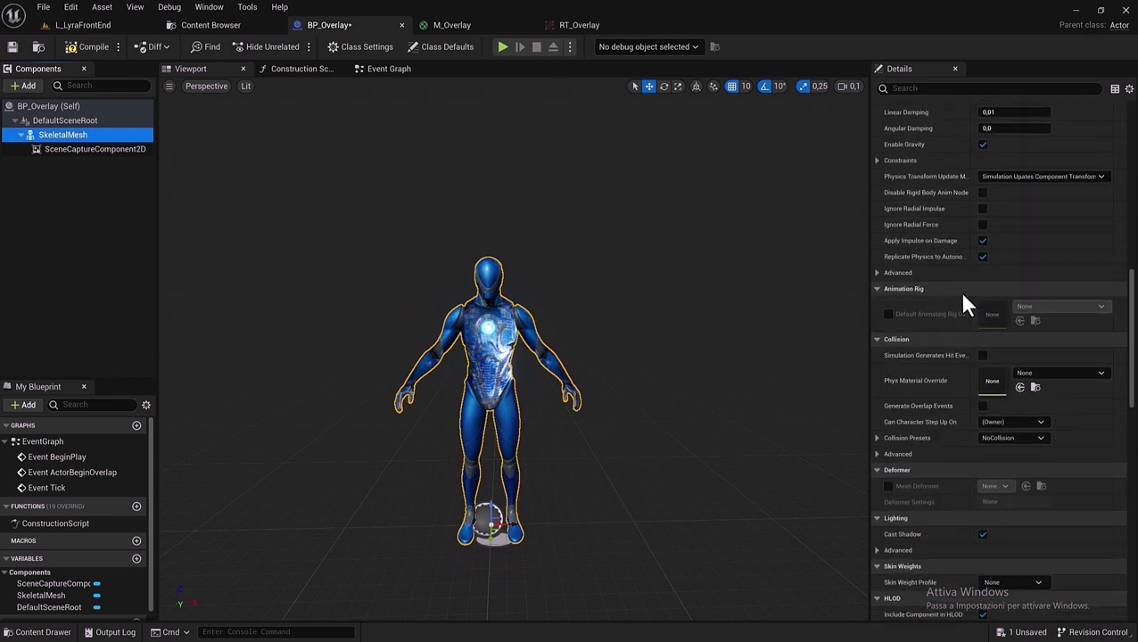
pyautogui.scroll(3, 978, 401)
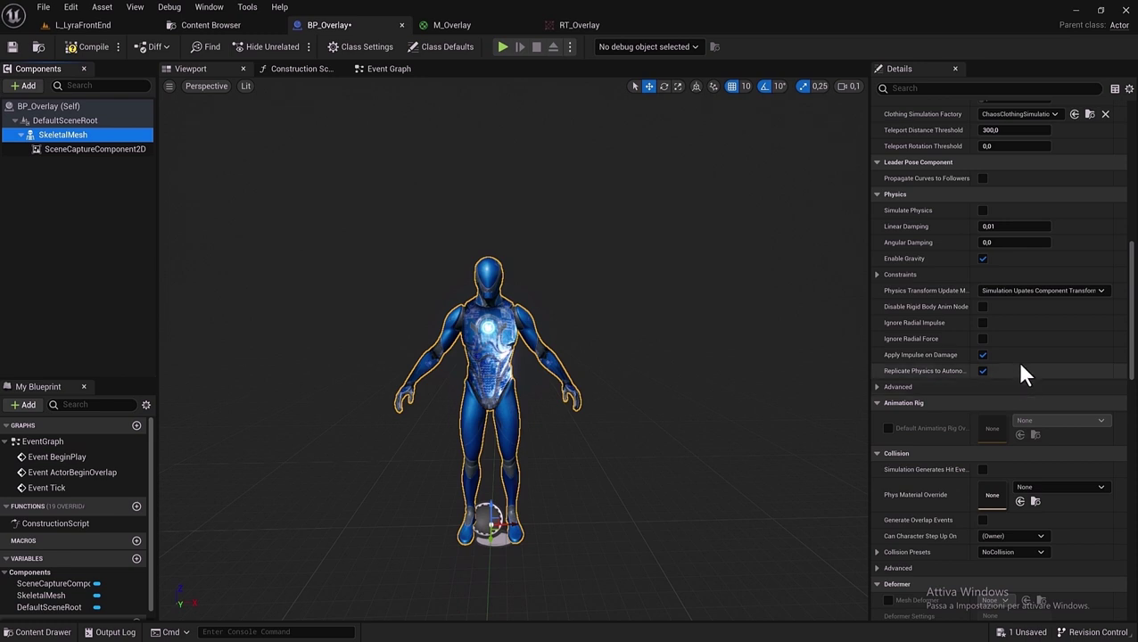
pyautogui.scroll(4, 1016, 366)
pyautogui.scroll(7, 1016, 365)
pyautogui.scroll(3, 1013, 360)
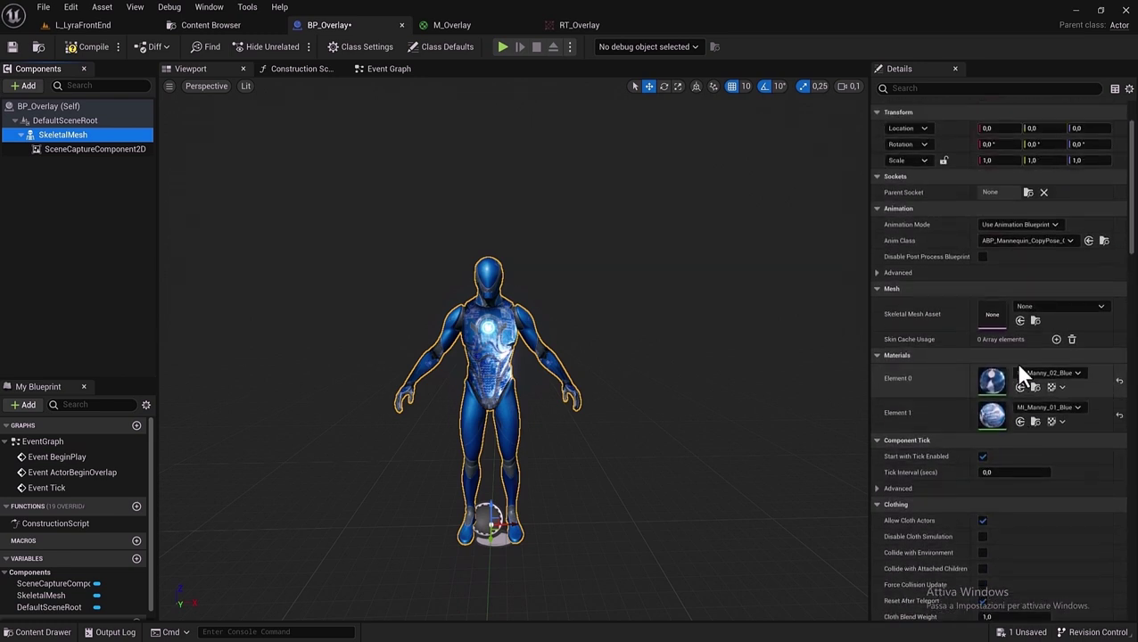
pyautogui.click(1056, 225)
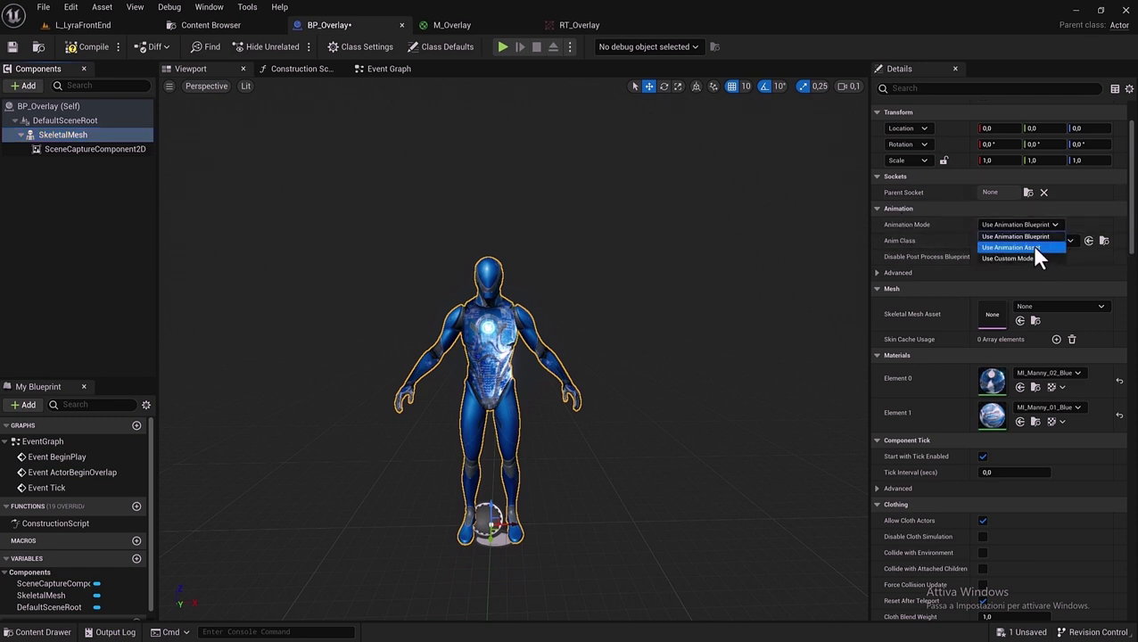
pyautogui.click(1029, 245)
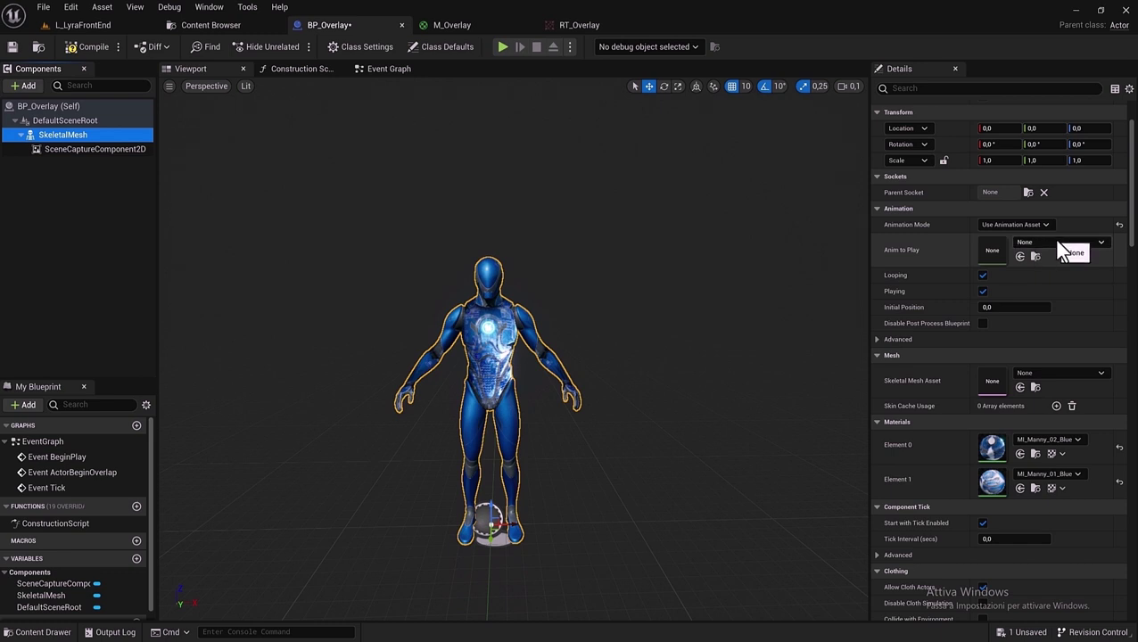
# Choose MF_Unarmed_Idle_Break as the mesh's Anim to Play.
pyautogui.click(1055, 241)
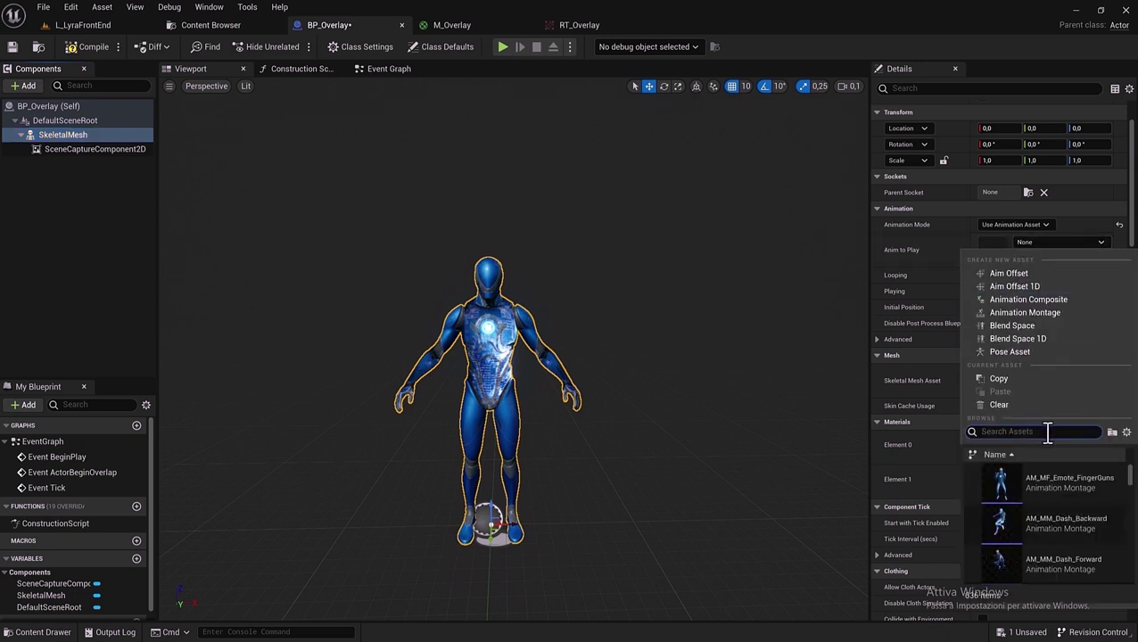
pyautogui.write('unar')
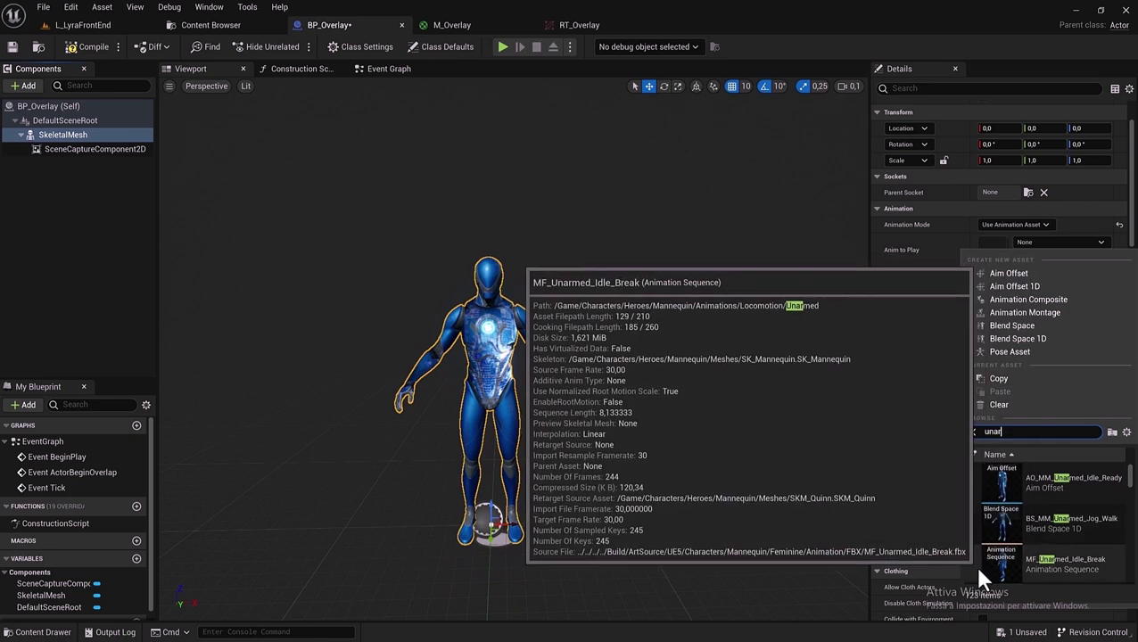
pyautogui.click(1031, 569)
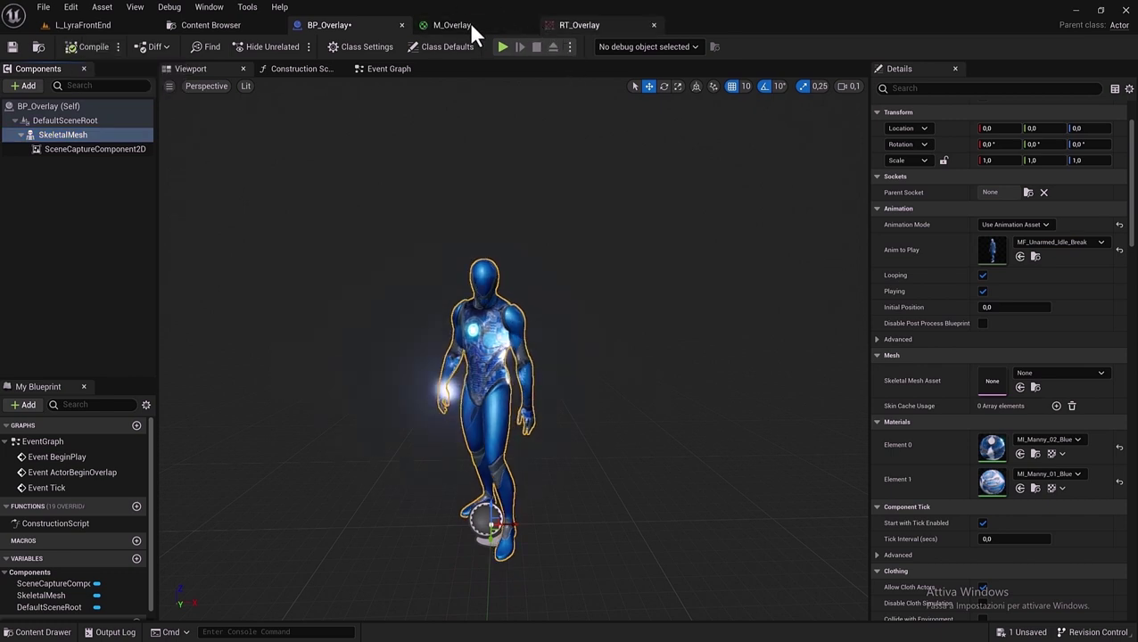
# Open the Overlay folder in the Content Browser and select the M_Overlay material.
pyautogui.click(202, 25)
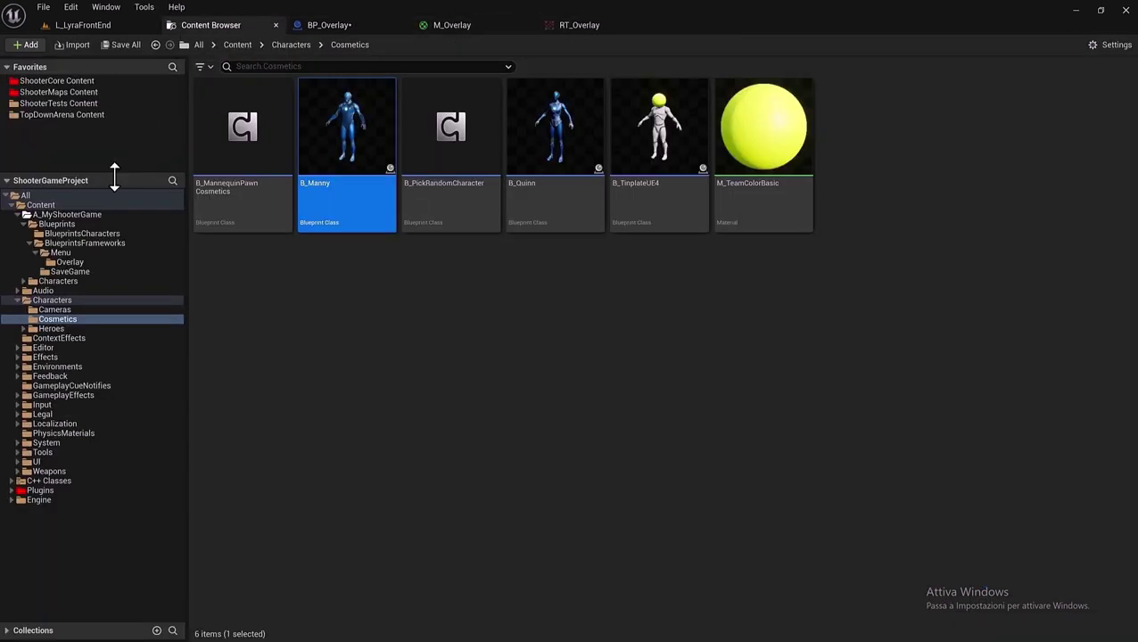
pyautogui.click(71, 262)
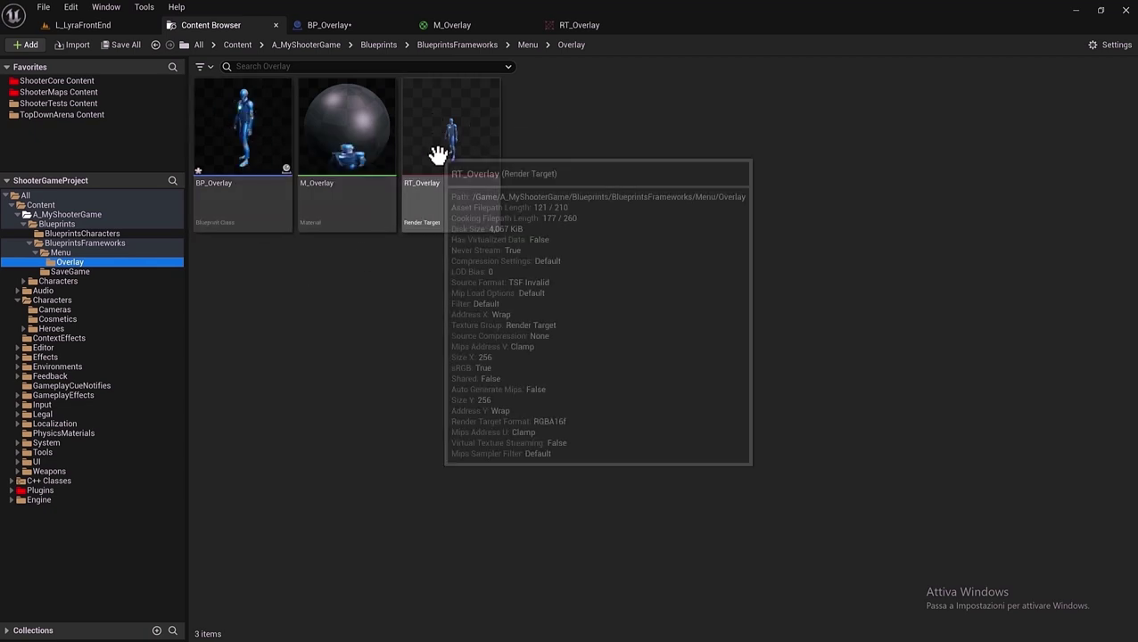
pyautogui.click(335, 139)
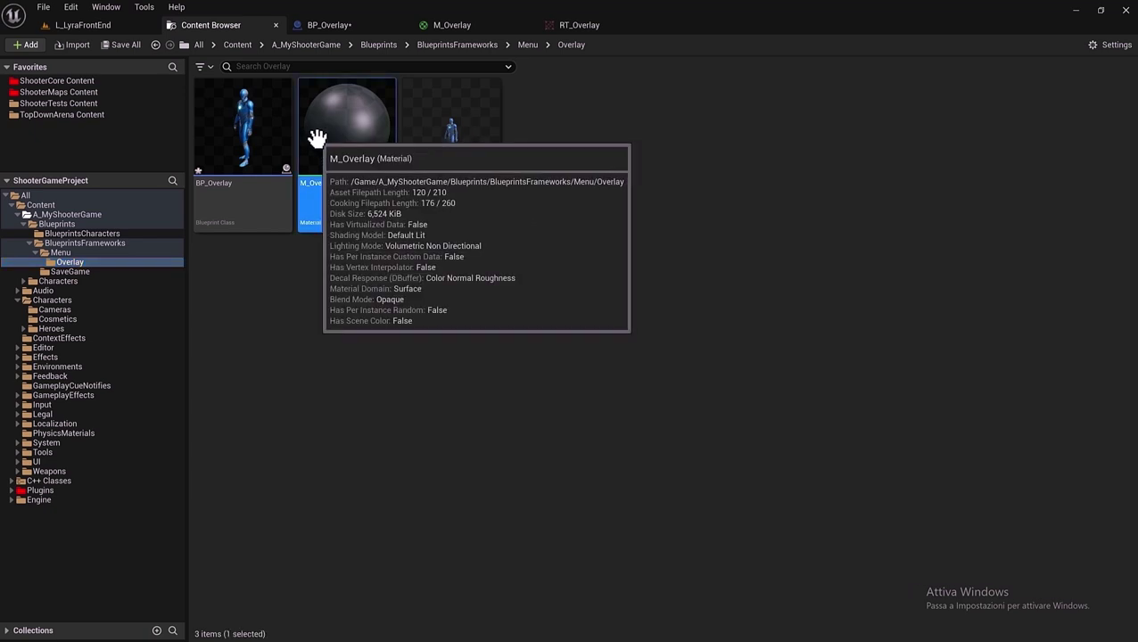
# Open M_Overlay and move its Texture Sample node further left.
pyautogui.doubleClick(320, 136)
pyautogui.click(568, 172)
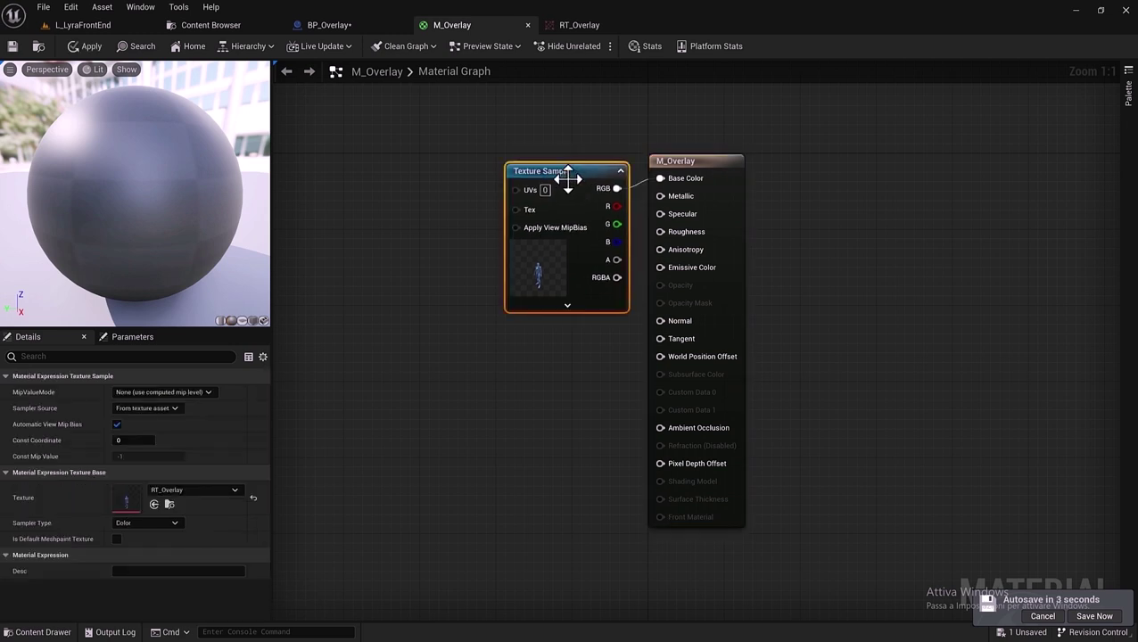
pyautogui.moveTo(568, 172); pyautogui.dragTo(444, 162)
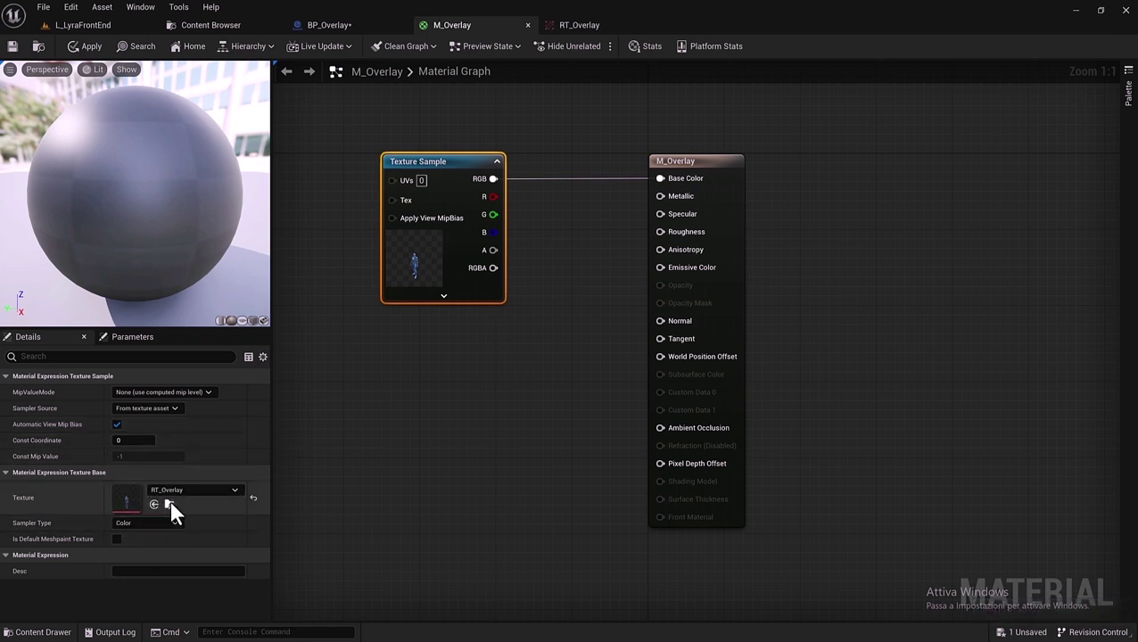
# Make the material Translucent in the User Interface domain, with Texture Sample RGB driving Final Color.
pyautogui.click(685, 173)
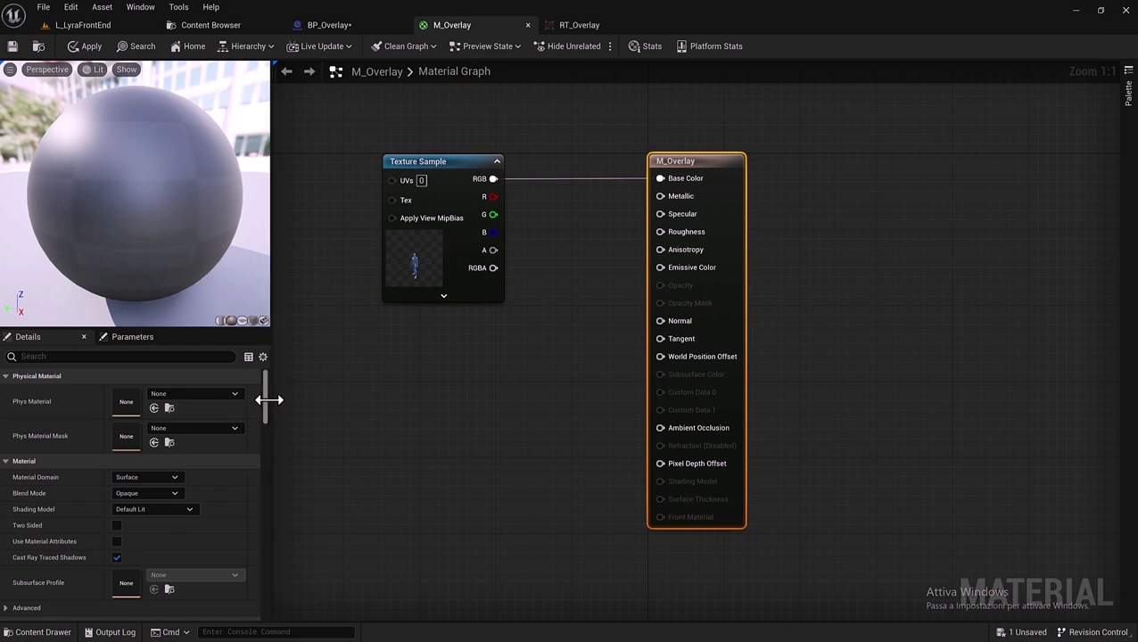
pyautogui.scroll(-2, 265, 410)
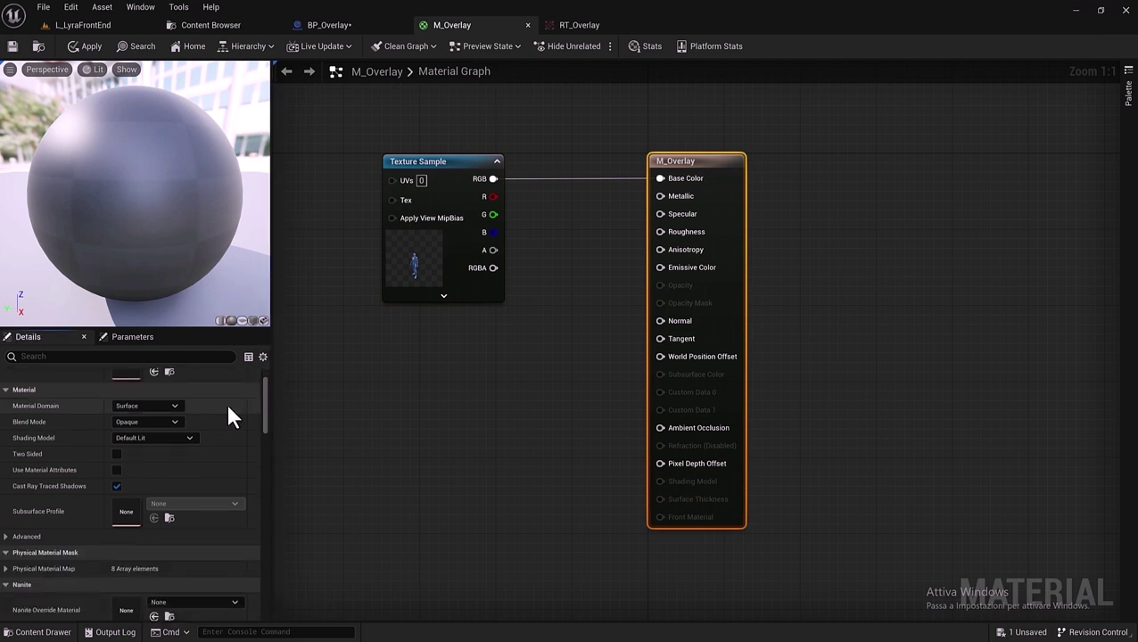
pyautogui.click(175, 408)
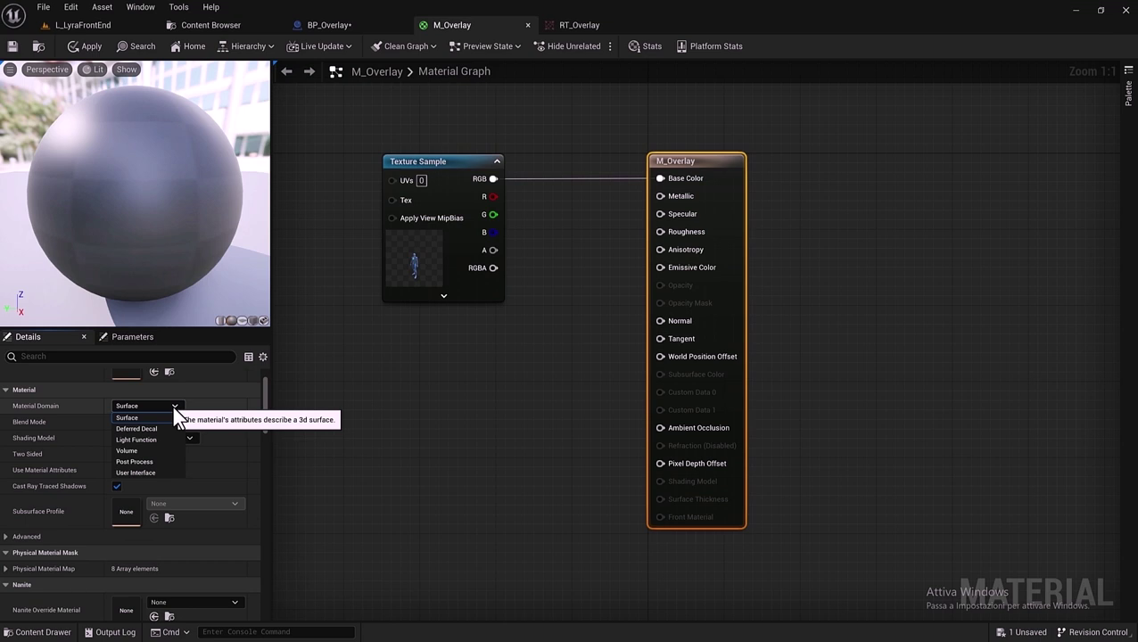
pyautogui.click(175, 417)
pyautogui.click(173, 419)
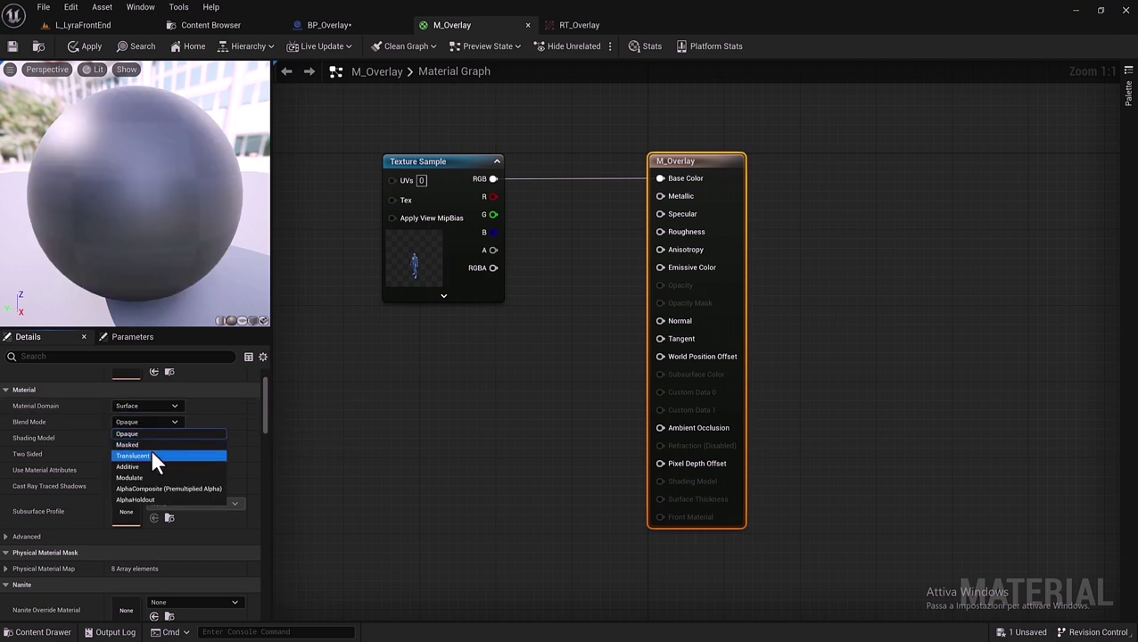
pyautogui.click(152, 456)
pyautogui.click(174, 407)
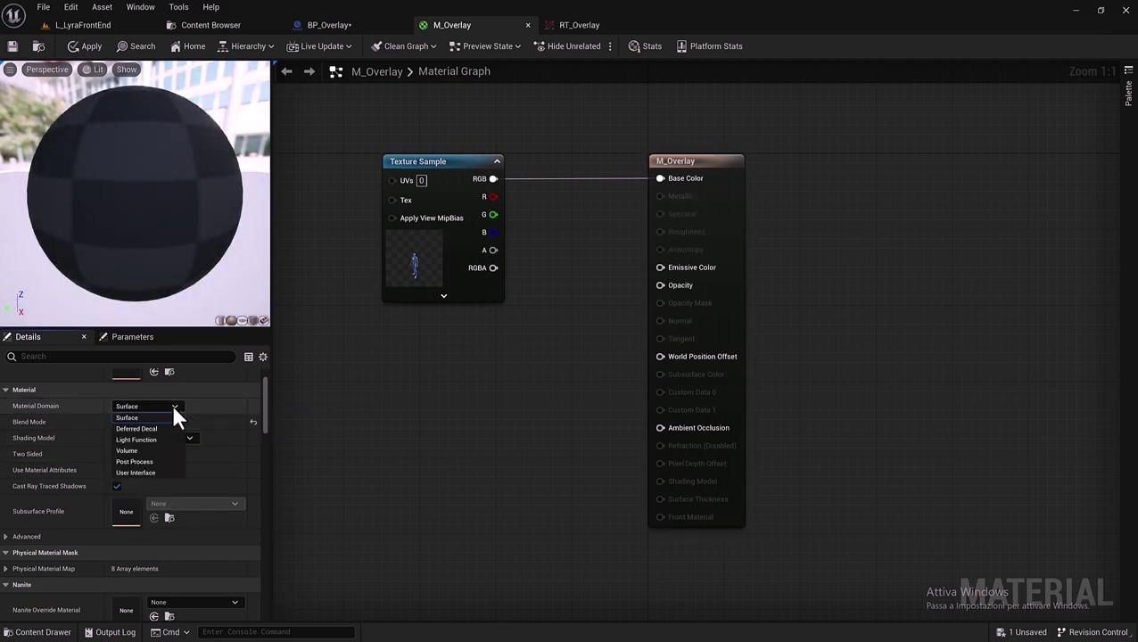
pyautogui.click(154, 472)
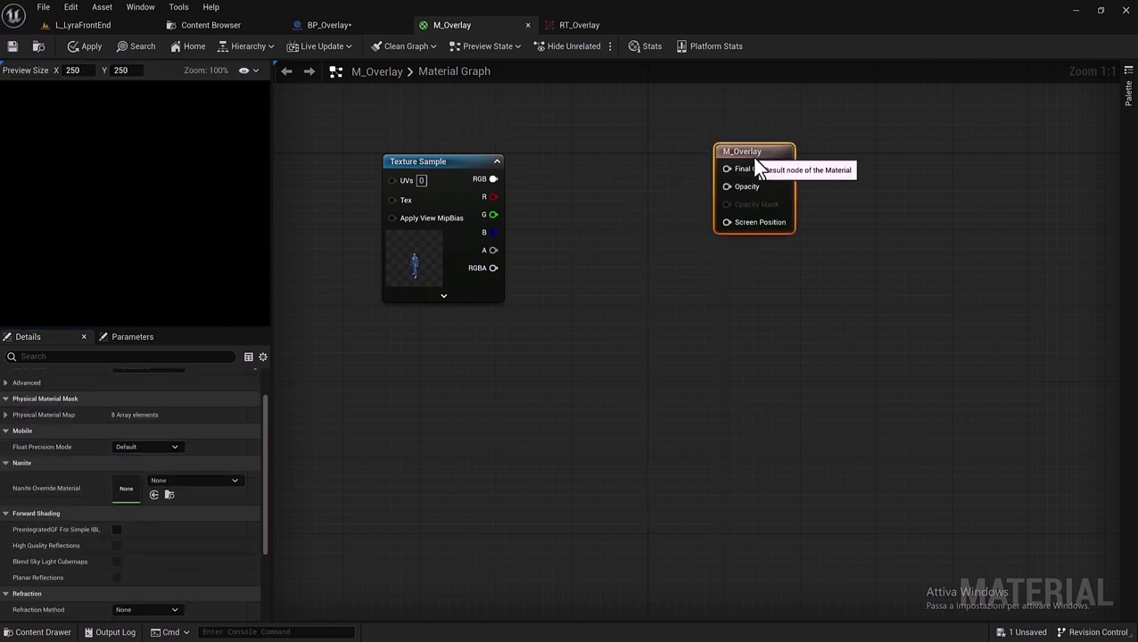
pyautogui.moveTo(688, 164); pyautogui.dragTo(764, 164)
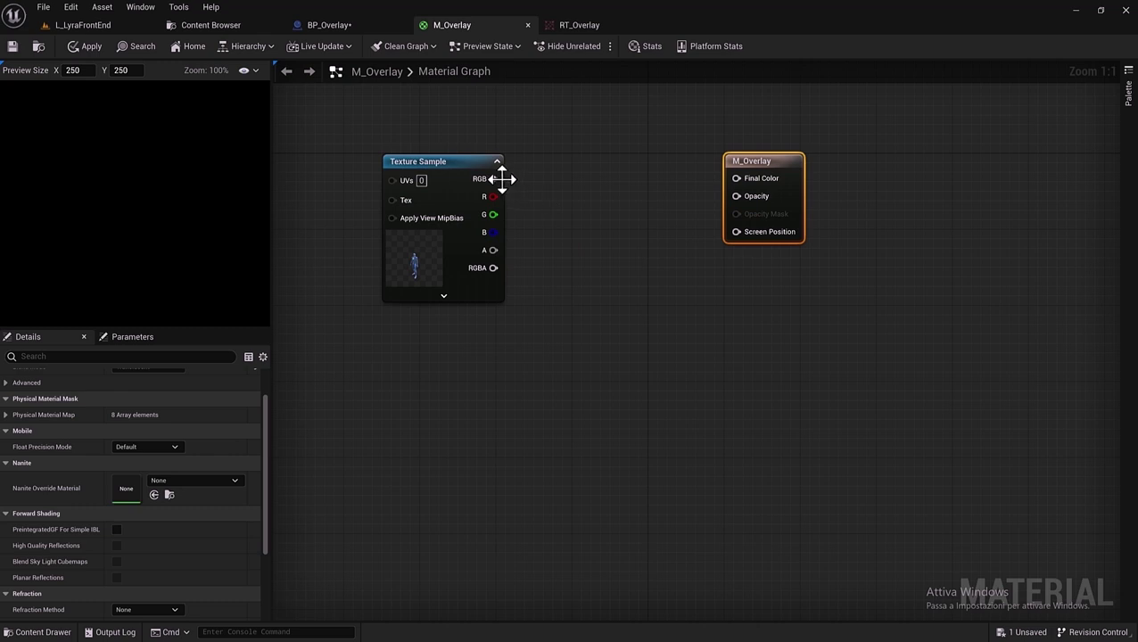
pyautogui.moveTo(496, 178); pyautogui.dragTo(740, 179)
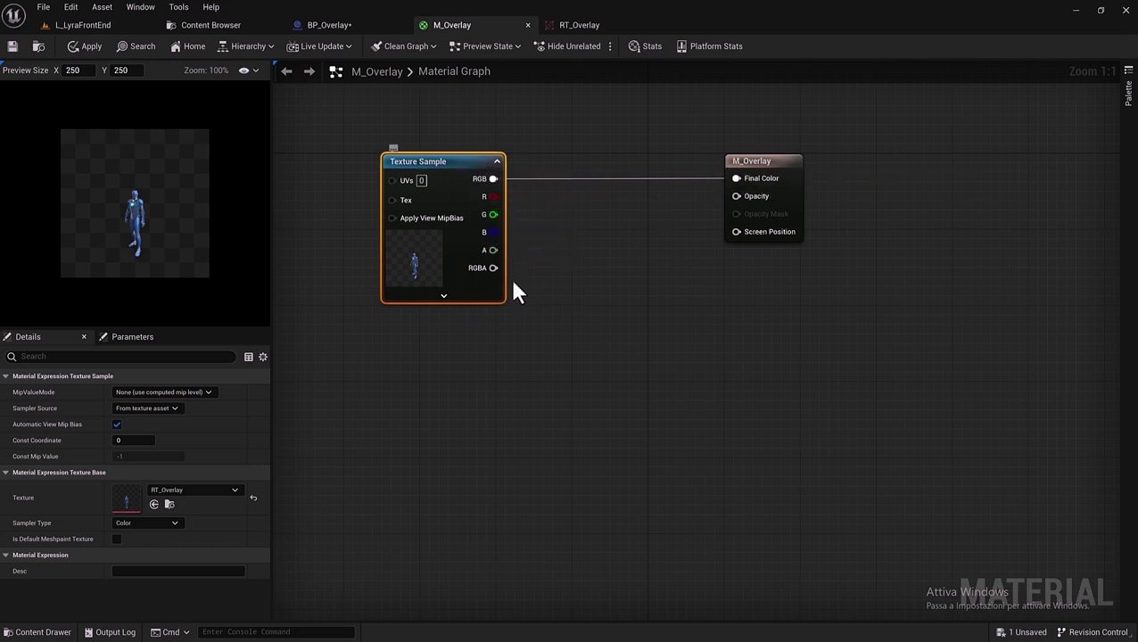
# Add a Constant node with value 1 to the M_Overlay graph.
pyautogui.rightClick(535, 303)
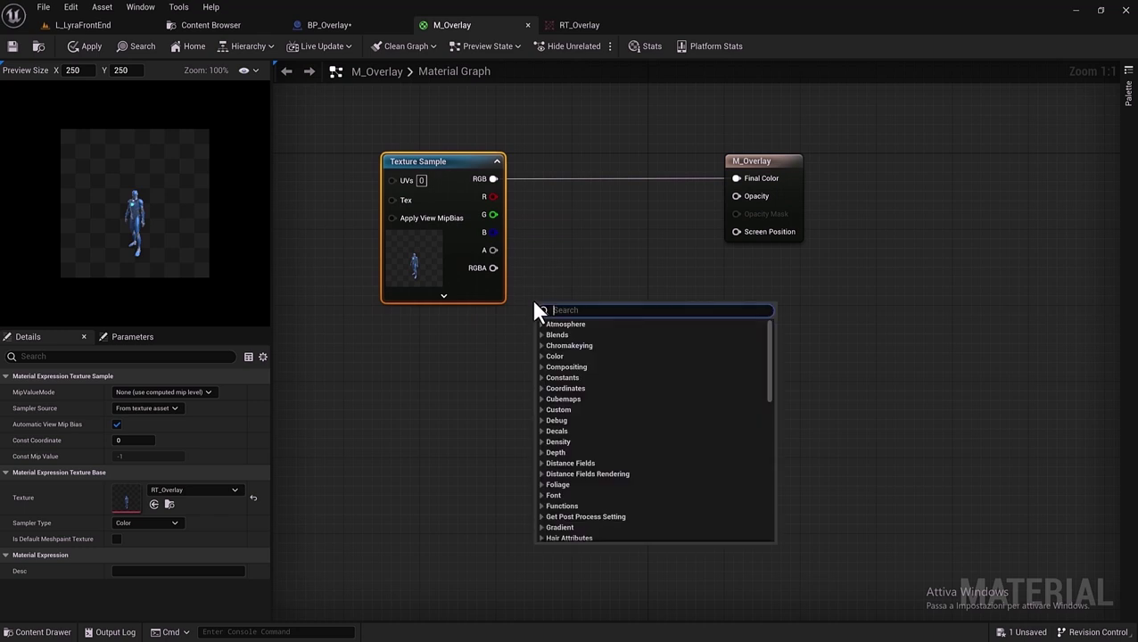
pyautogui.write('cons')
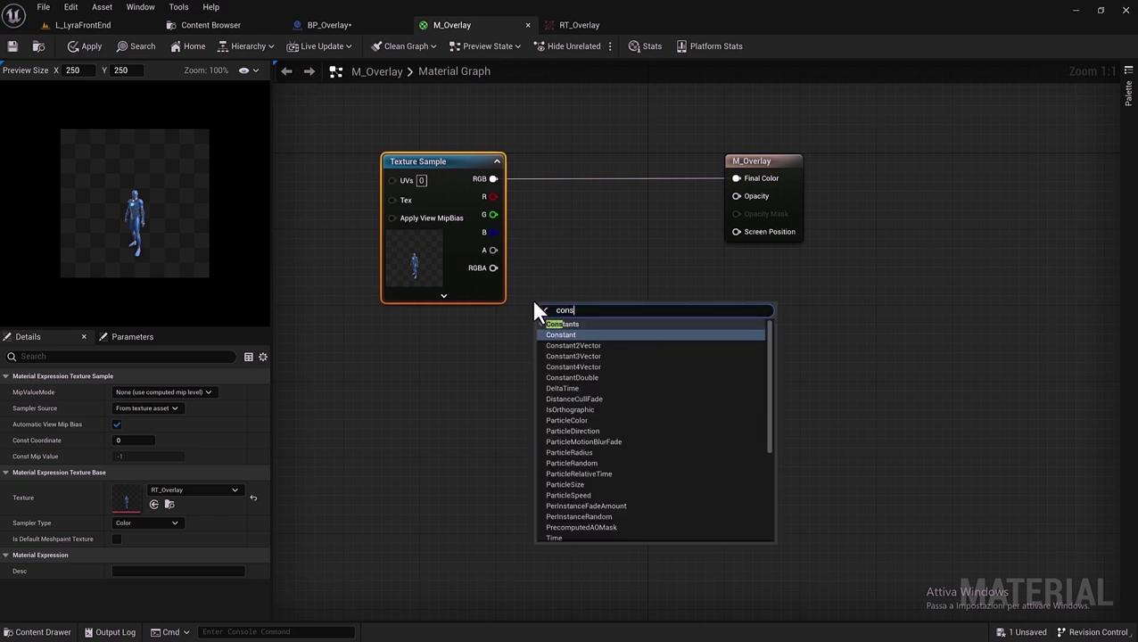
pyautogui.click(568, 334)
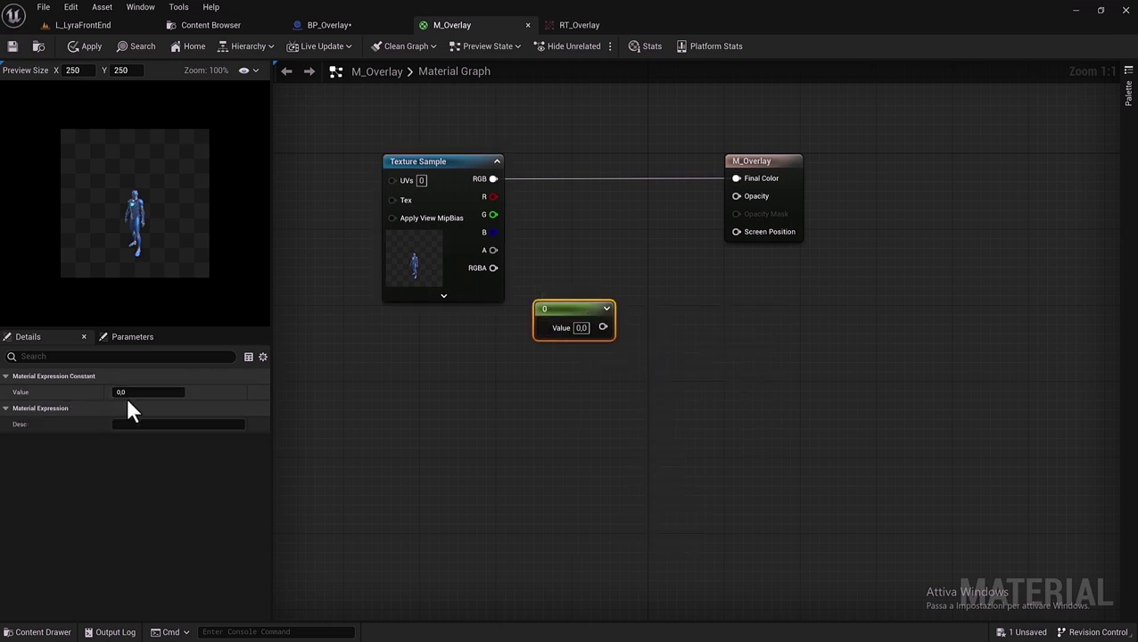
pyautogui.click(134, 391)
pyautogui.write('1')
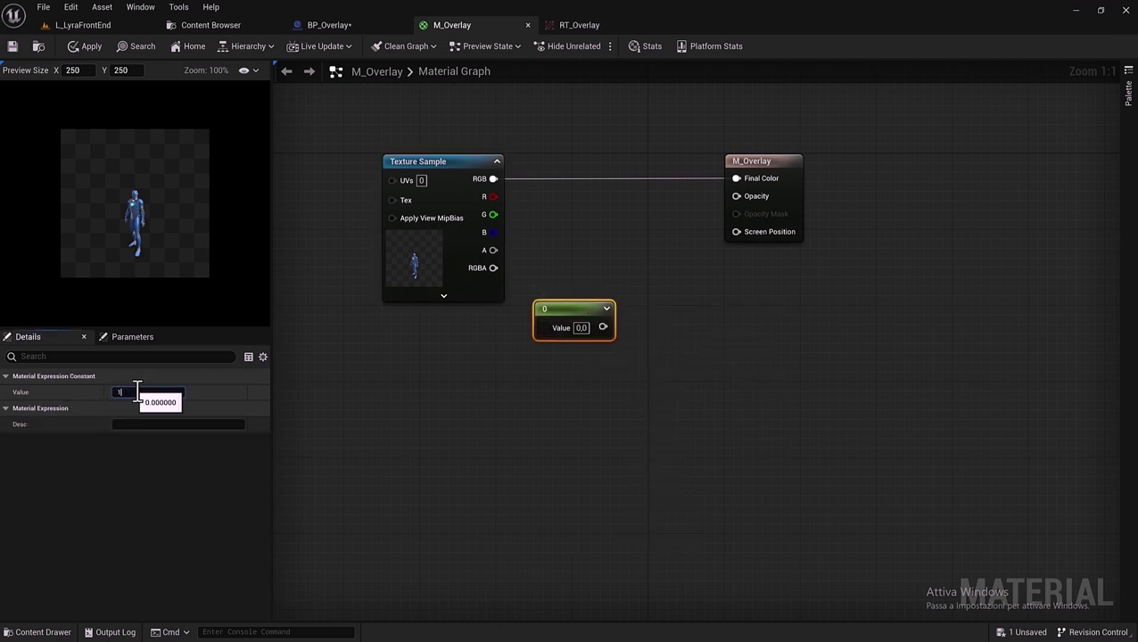
pyautogui.click(562, 362)
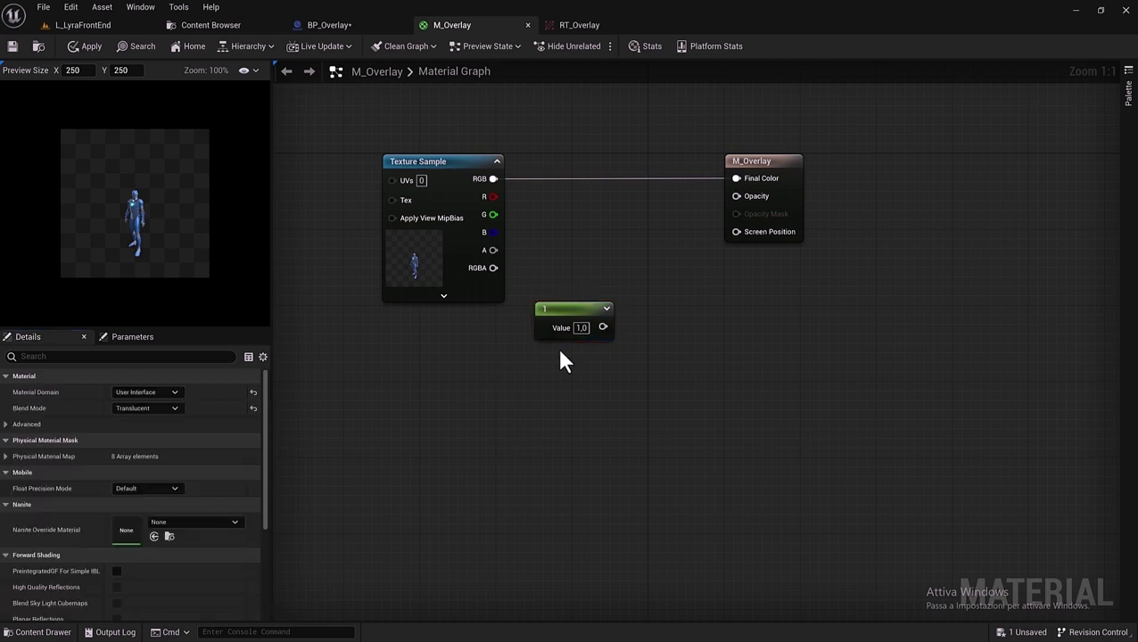
# Subtract the texture's alpha from the constant, feed the result into Opacity, and save.
pyautogui.moveTo(603, 328); pyautogui.dragTo(630, 281)
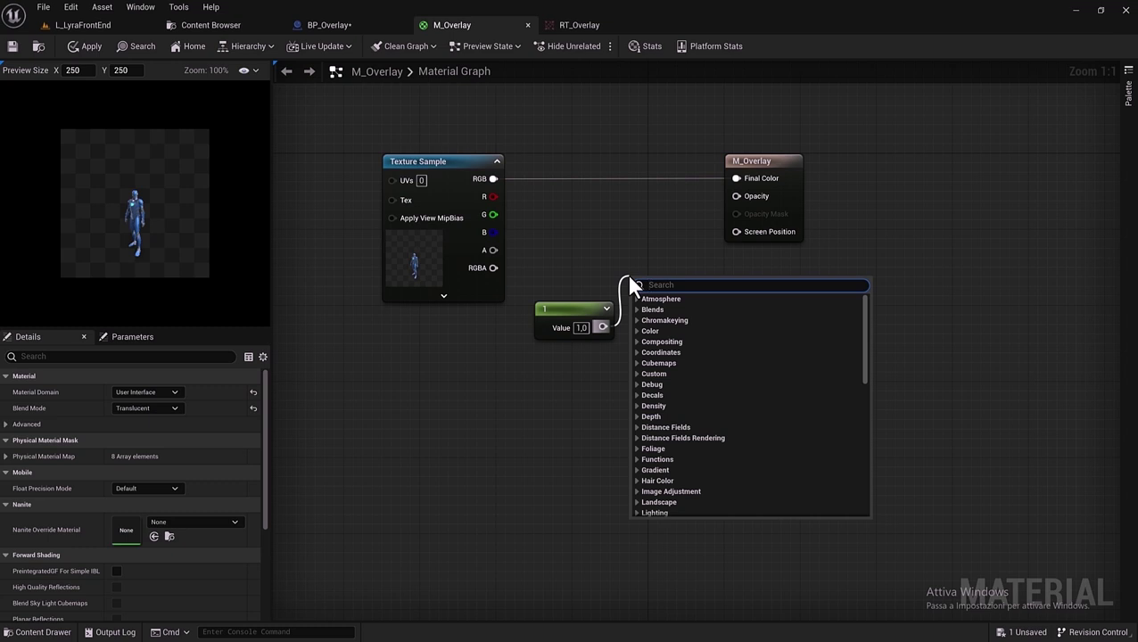
pyautogui.write('subtr')
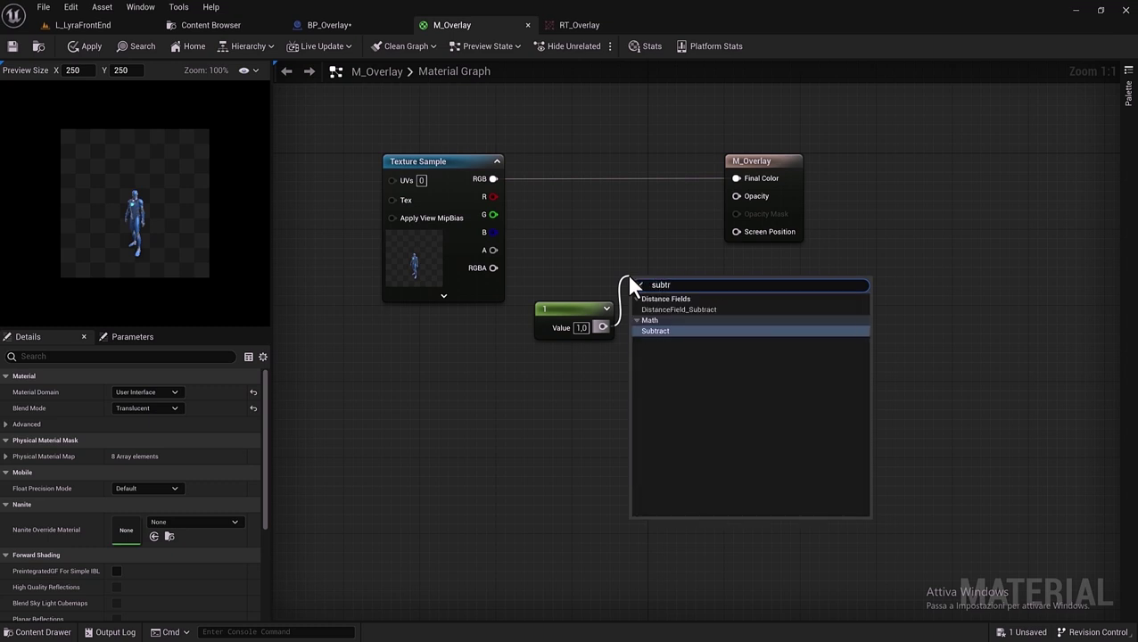
pyautogui.click(676, 331)
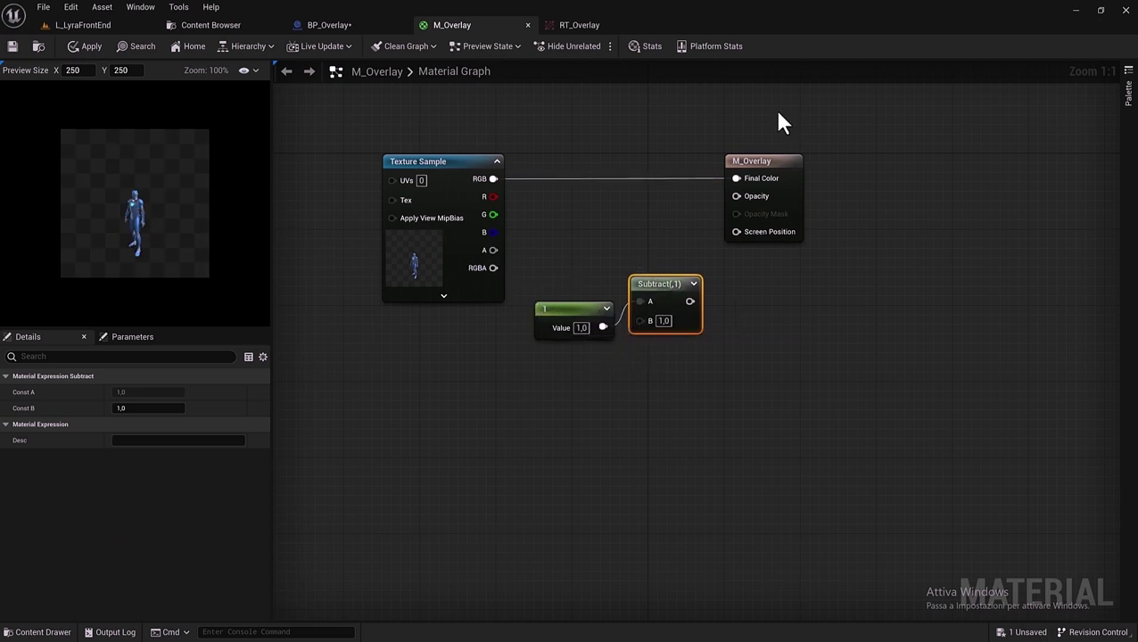
pyautogui.moveTo(493, 250); pyautogui.dragTo(638, 321)
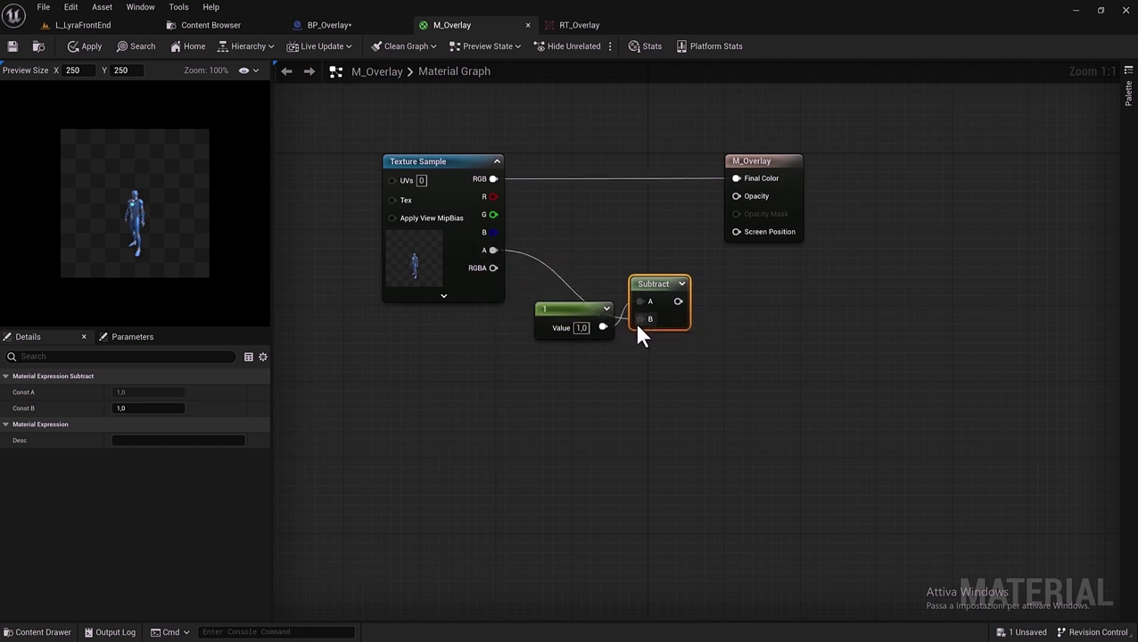
pyautogui.click(570, 308)
pyautogui.moveTo(571, 308)
pyautogui.mouseDown()
pyautogui.moveTo(619, 236)
pyautogui.moveTo(565, 204)
pyautogui.mouseUp()
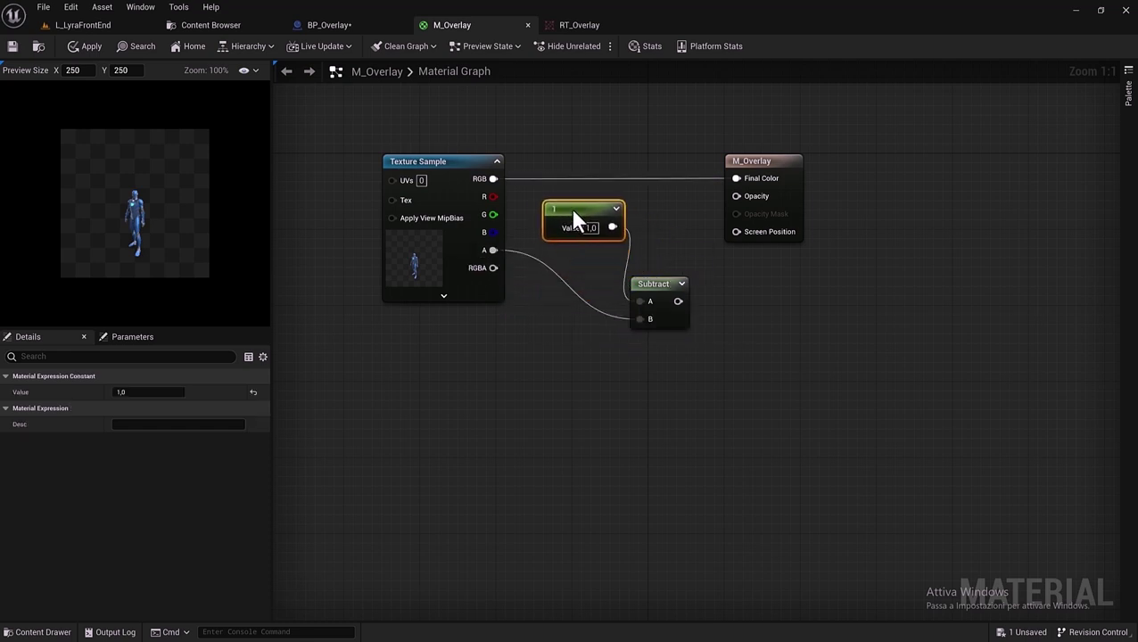
pyautogui.moveTo(637, 282); pyautogui.dragTo(637, 203)
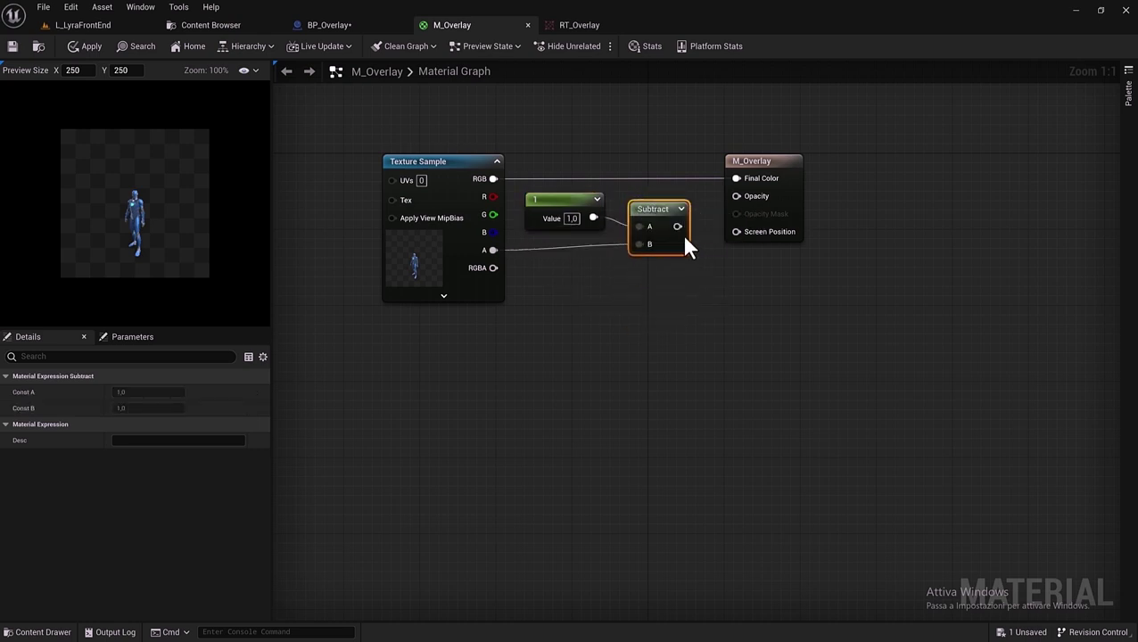
pyautogui.moveTo(677, 227); pyautogui.dragTo(737, 196)
pyautogui.click(13, 45)
# Duplicate M_Overlay in the Overlay folder as M_TextureOverlay and open the copy.
pyautogui.click(230, 25)
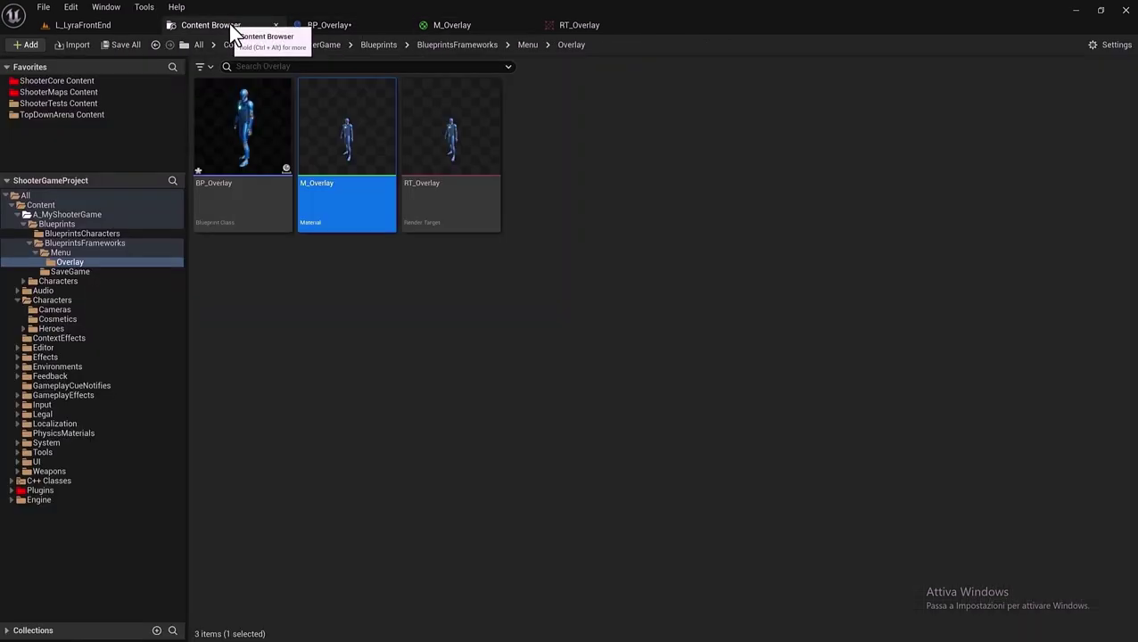
pyautogui.moveTo(348, 191)
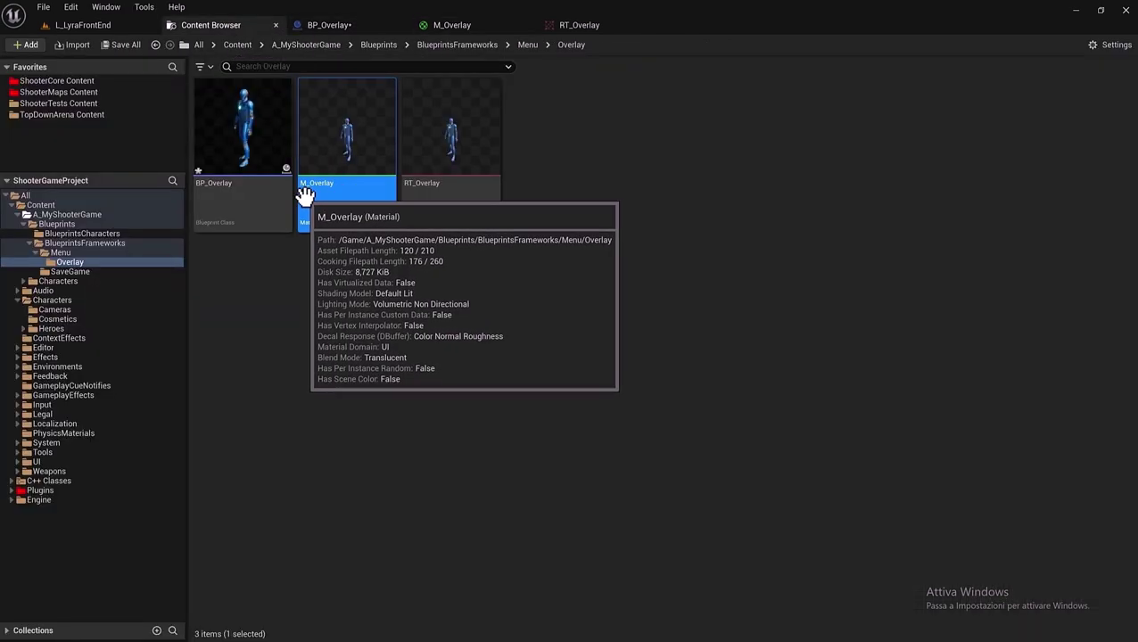
pyautogui.rightClick(339, 174)
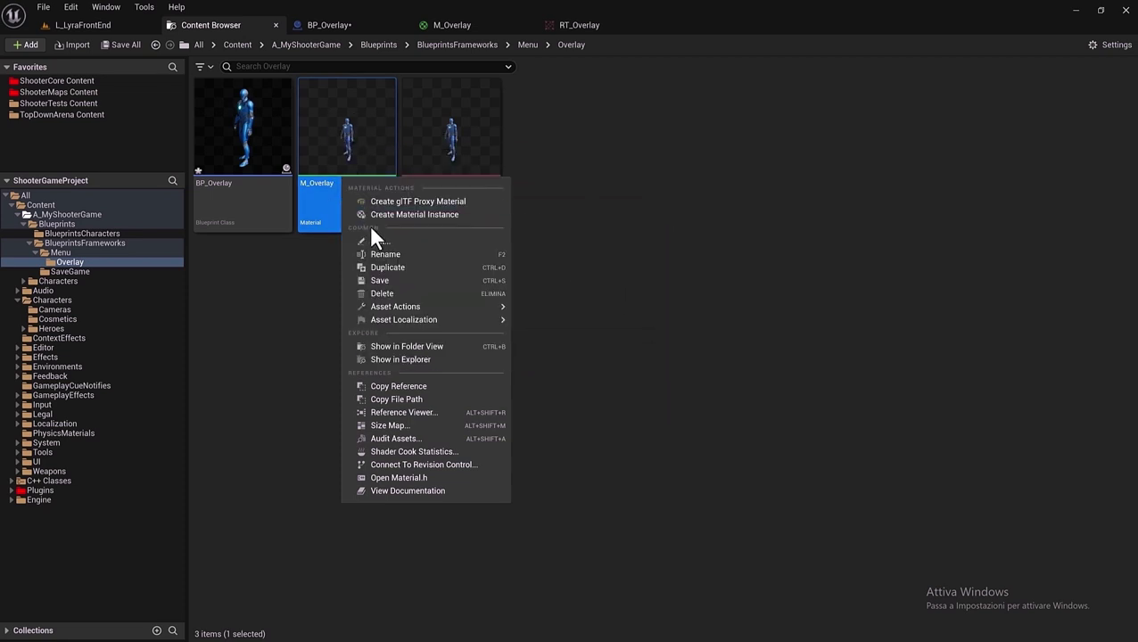
pyautogui.click(401, 267)
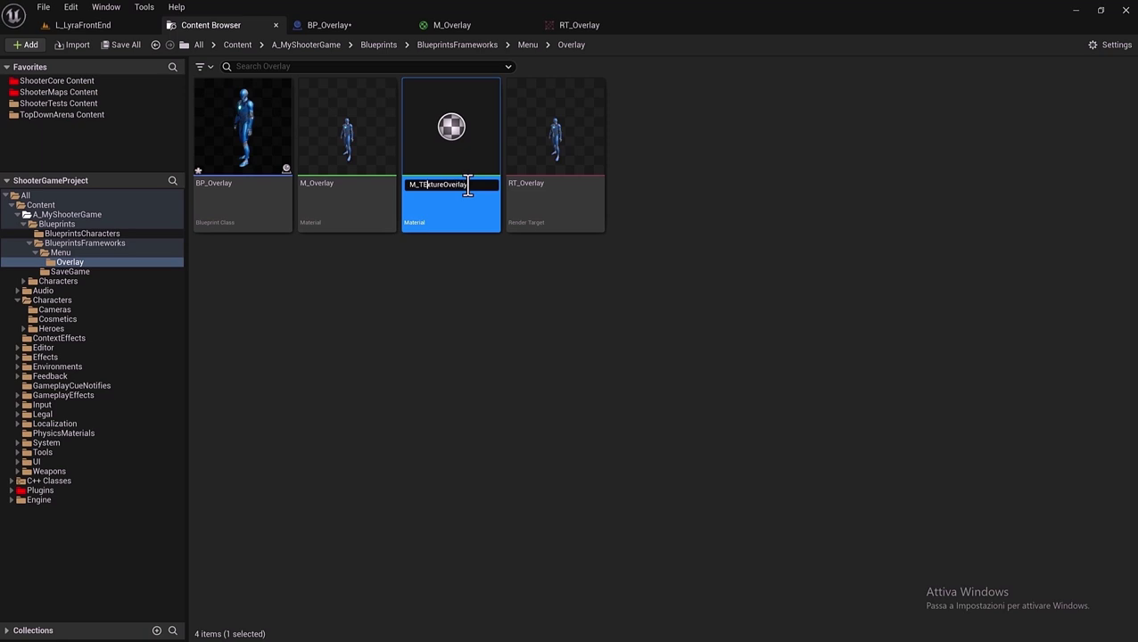
pyautogui.press('Return')
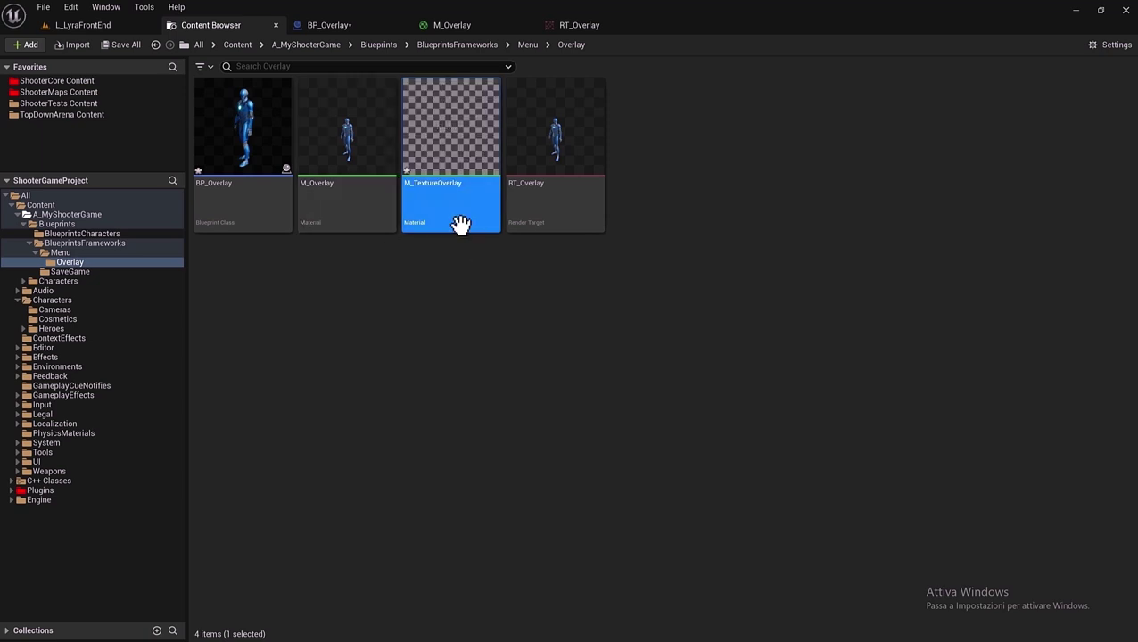
pyautogui.doubleClick(462, 220)
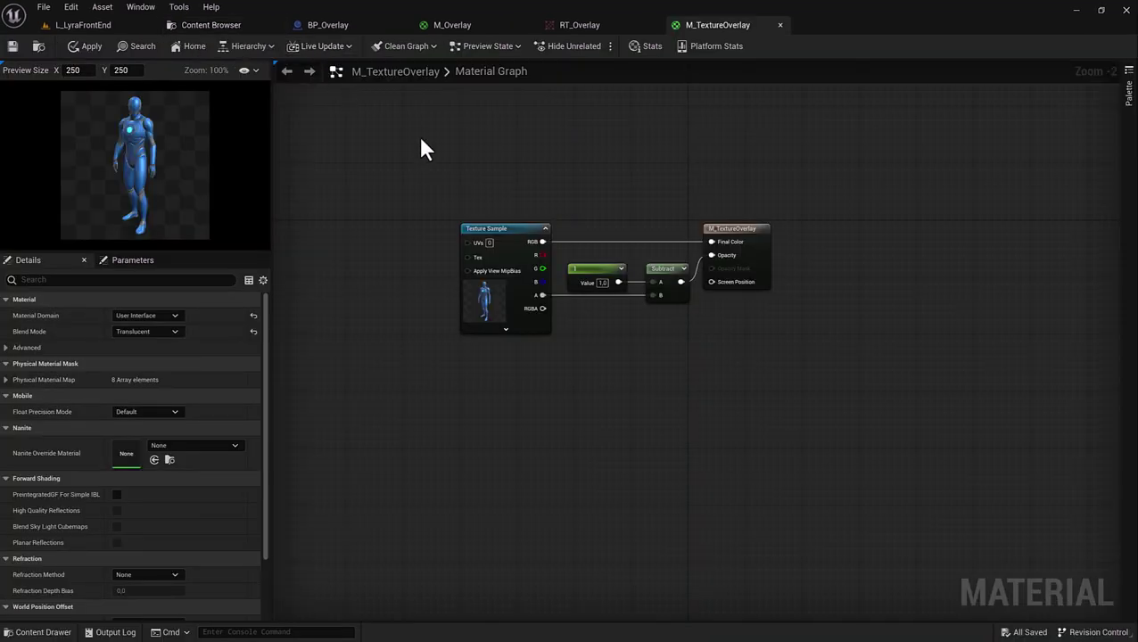
# Assign WhiteSquareTexture to the Texture Sample node.
pyautogui.click(507, 229)
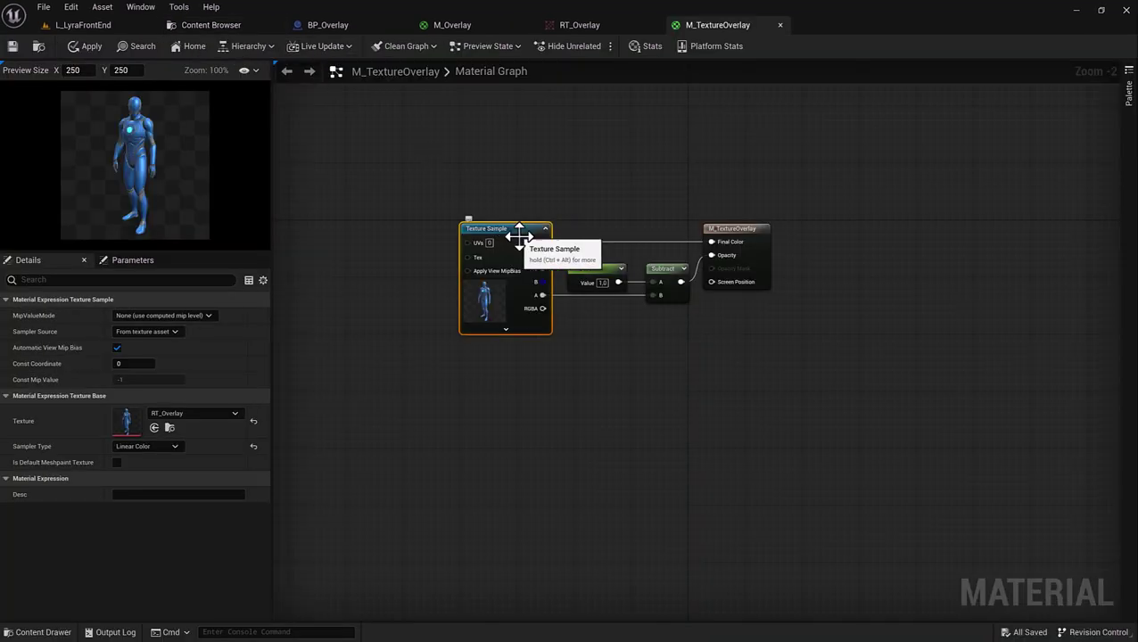
pyautogui.click(223, 413)
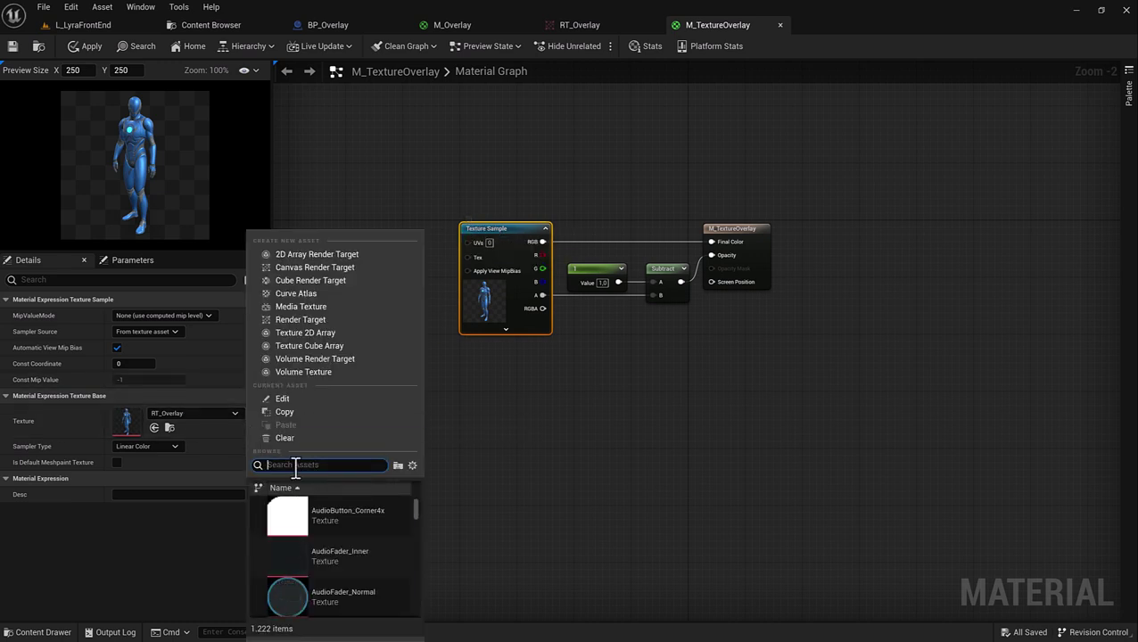
pyautogui.write('white')
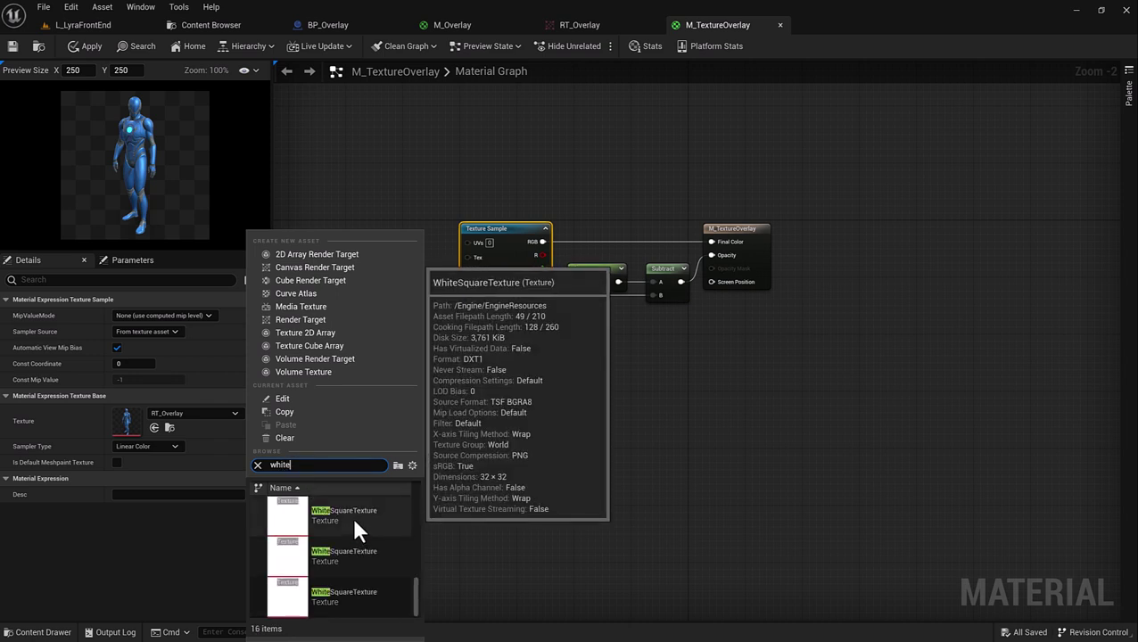
pyautogui.click(362, 595)
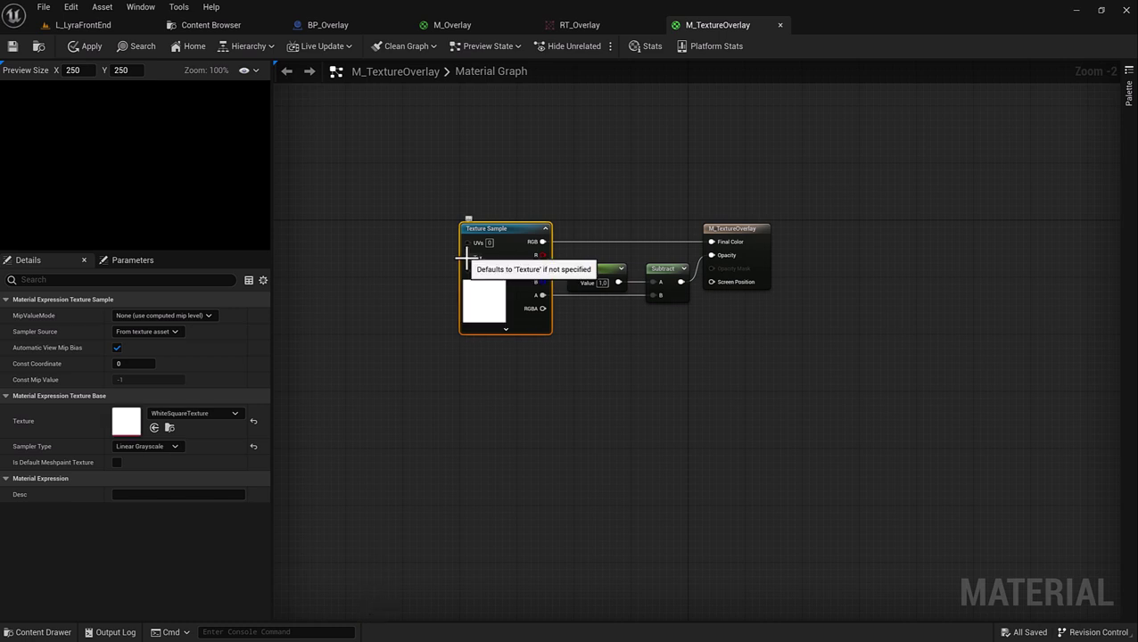
# Add a TextureObjectParameter node feeding the Texture Sample's Tex input, placed to its left.
pyautogui.moveTo(468, 257); pyautogui.dragTo(419, 283)
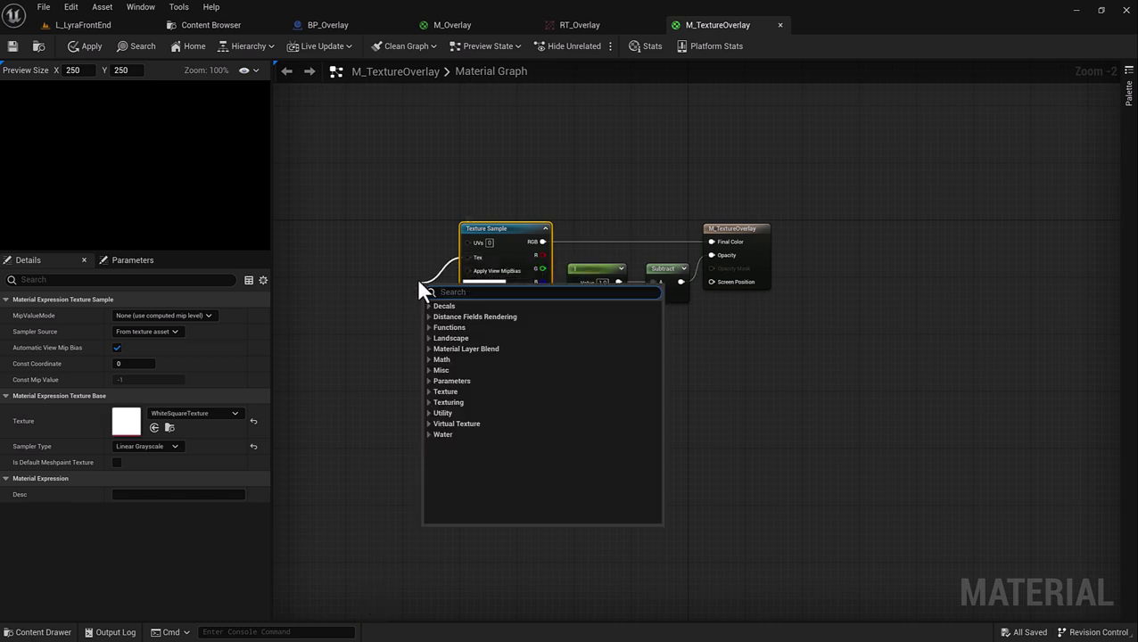
pyautogui.write('par')
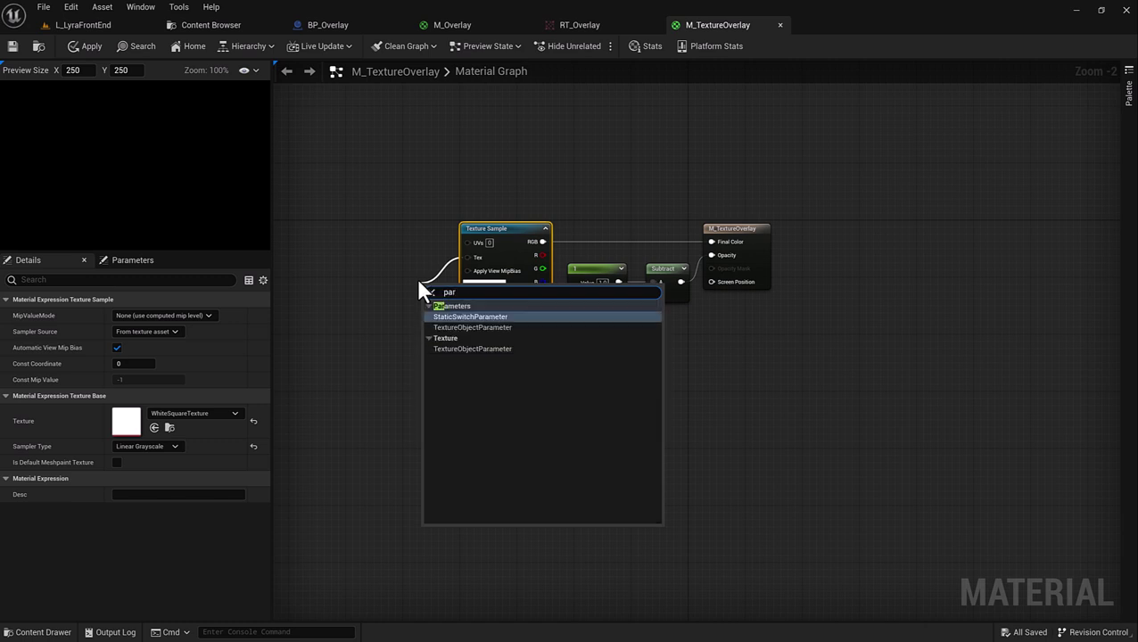
pyautogui.click(494, 330)
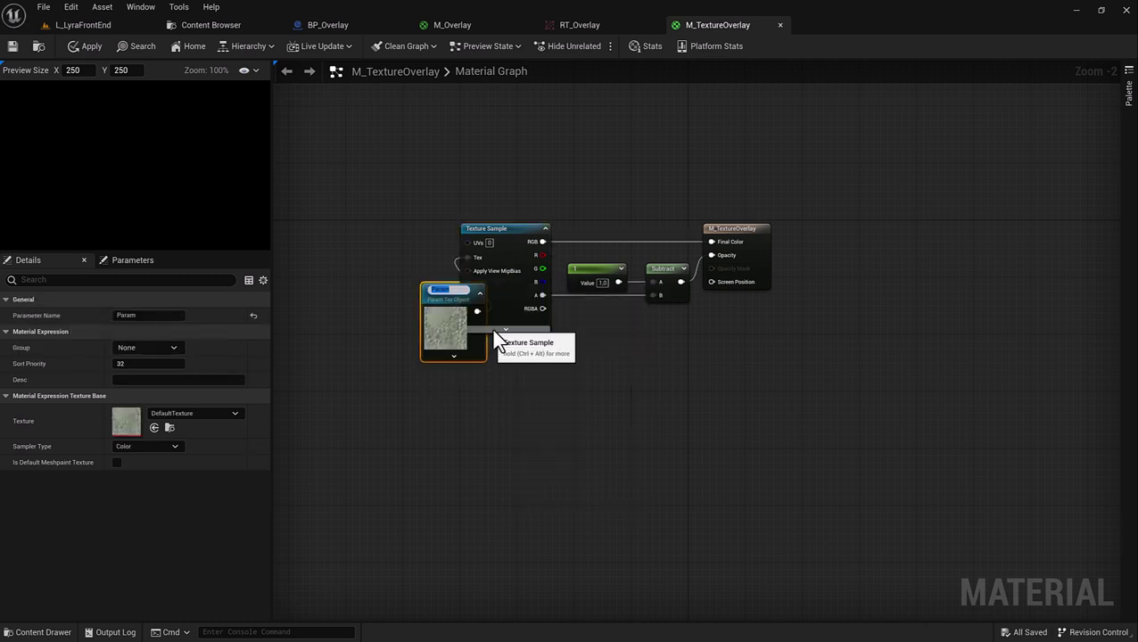
pyautogui.moveTo(423, 303); pyautogui.dragTo(384, 290)
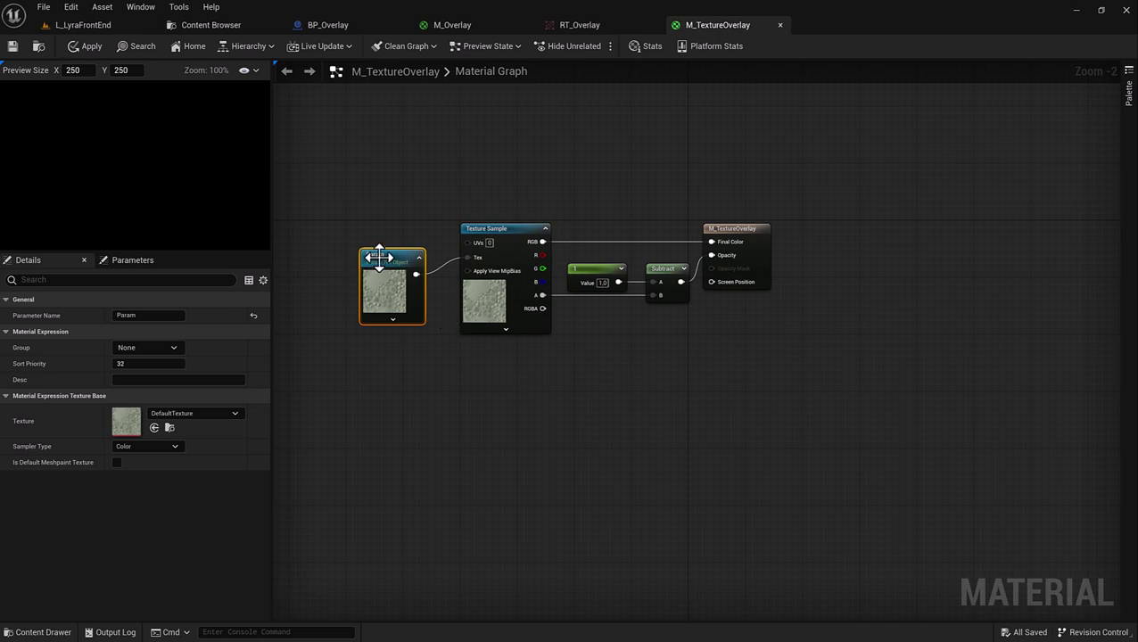
pyautogui.moveTo(368, 253); pyautogui.dragTo(374, 229)
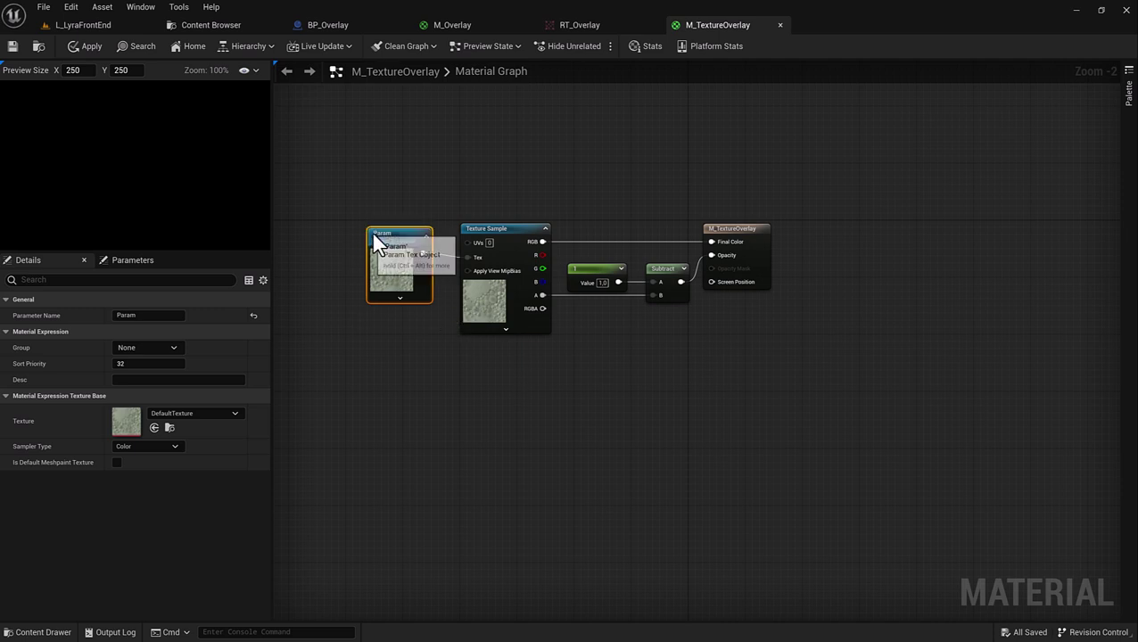
# Set the Param node's default texture to WhitePlaceholder.
pyautogui.click(218, 415)
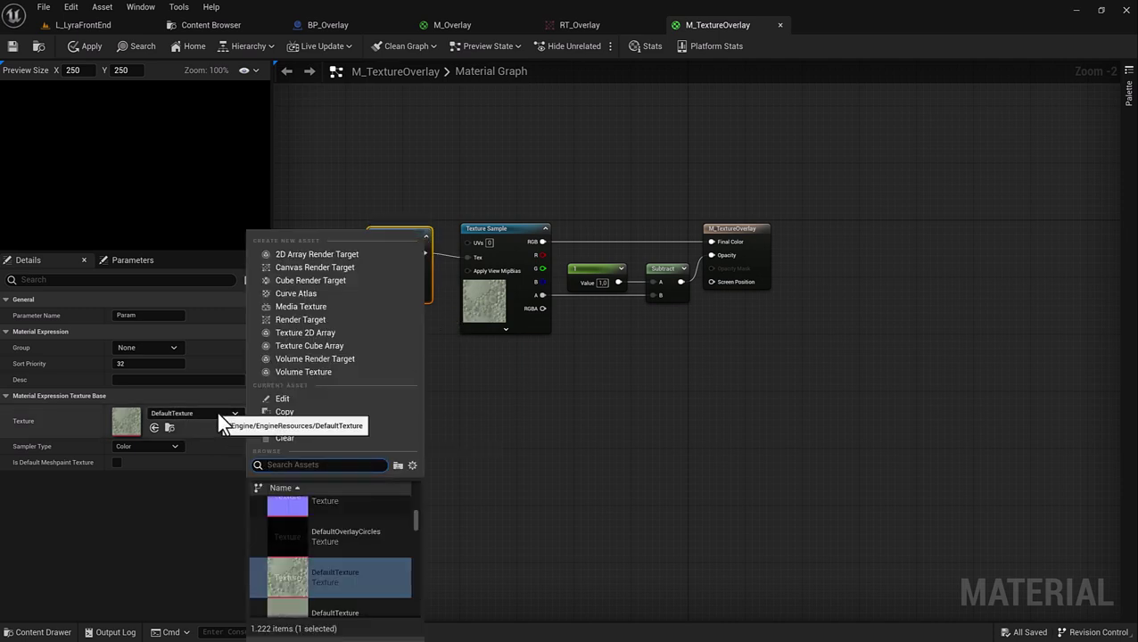
pyautogui.write('white')
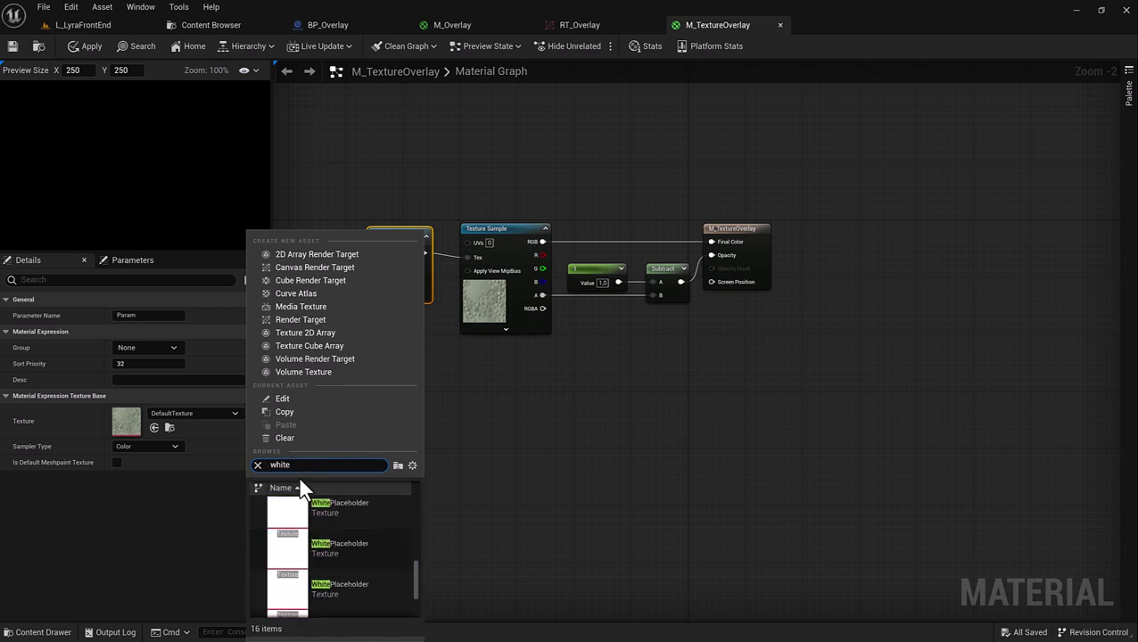
pyautogui.click(334, 545)
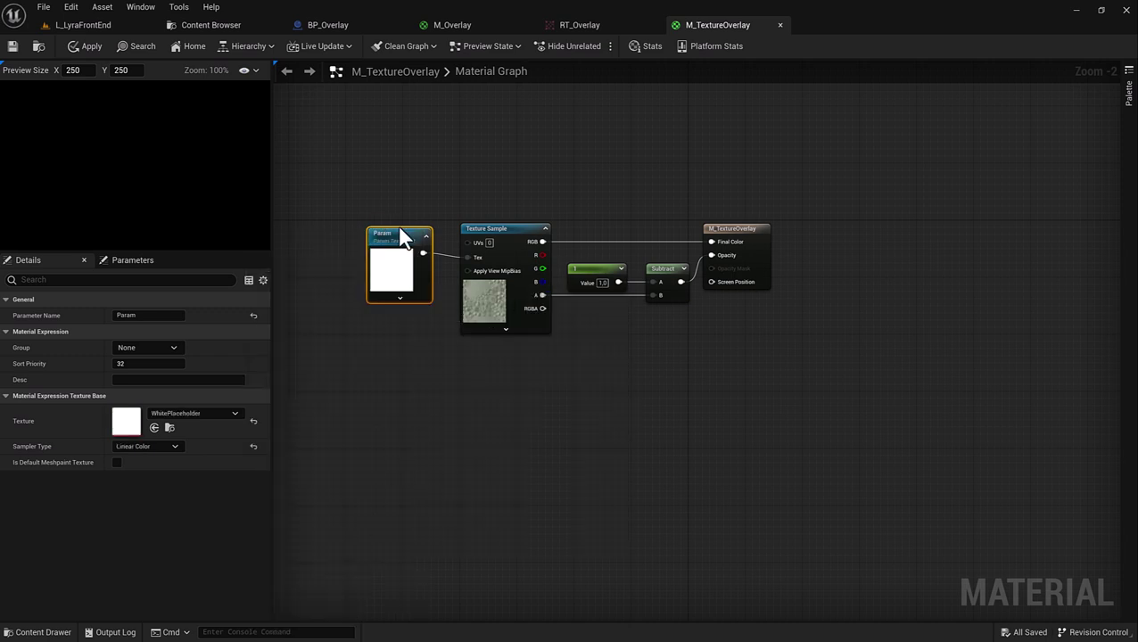
pyautogui.moveTo(401, 238); pyautogui.dragTo(387, 244)
pyautogui.moveTo(315, 201); pyautogui.dragTo(712, 256)
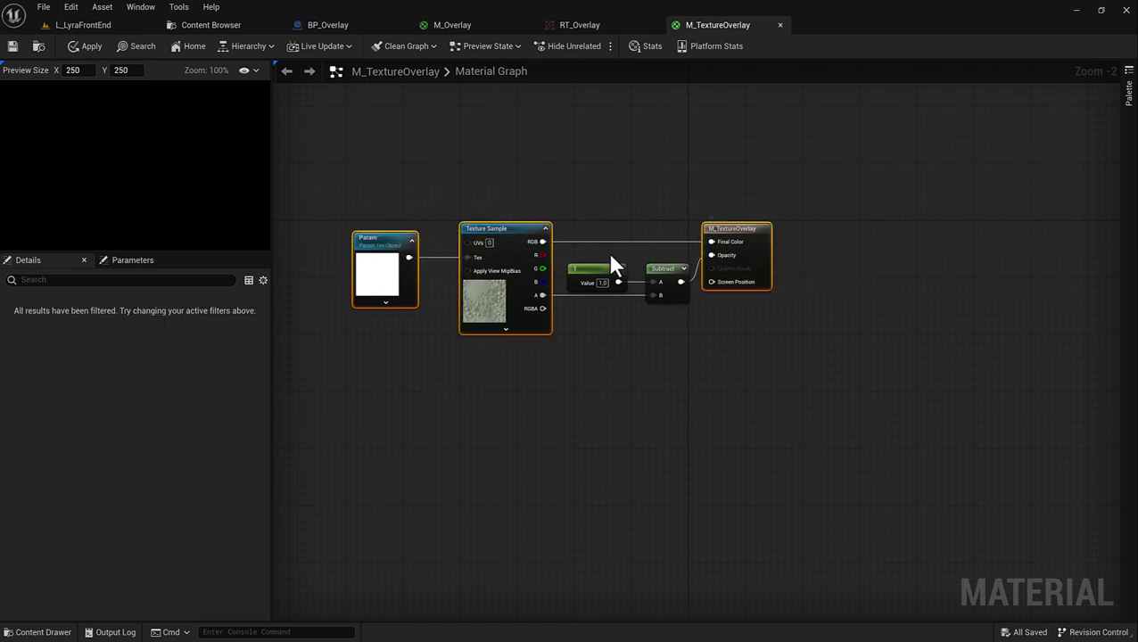
pyautogui.scroll(2, 538, 243)
# Add a MakeFloat4 node and wire the Texture Sample's R, G and B channels into it.
pyautogui.moveTo(598, 255); pyautogui.dragTo(655, 188)
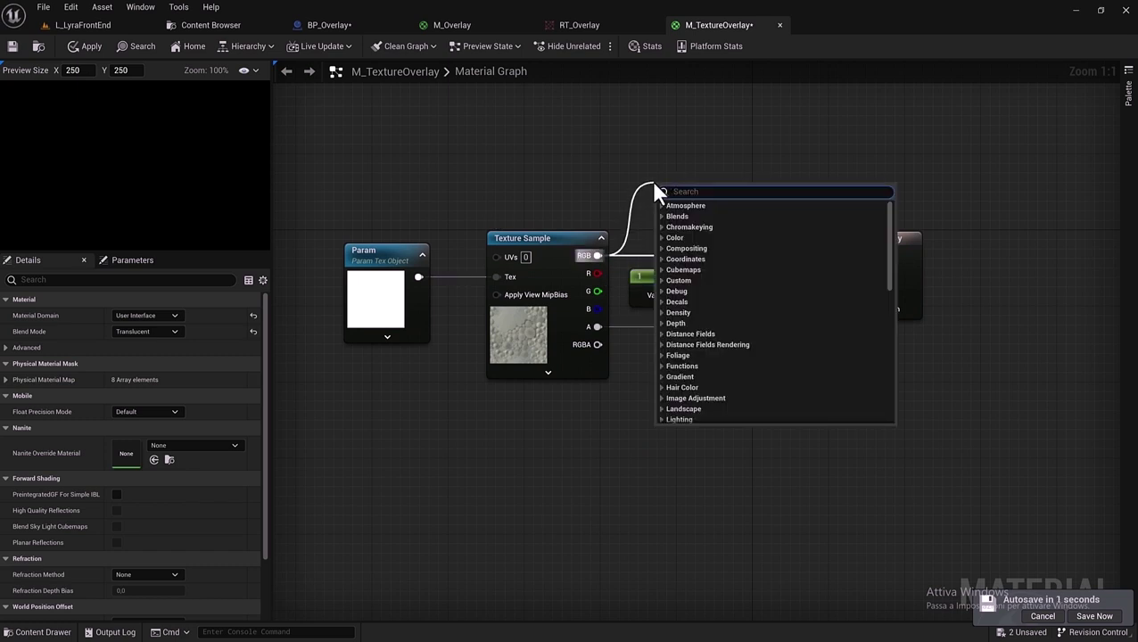
pyautogui.write('float')
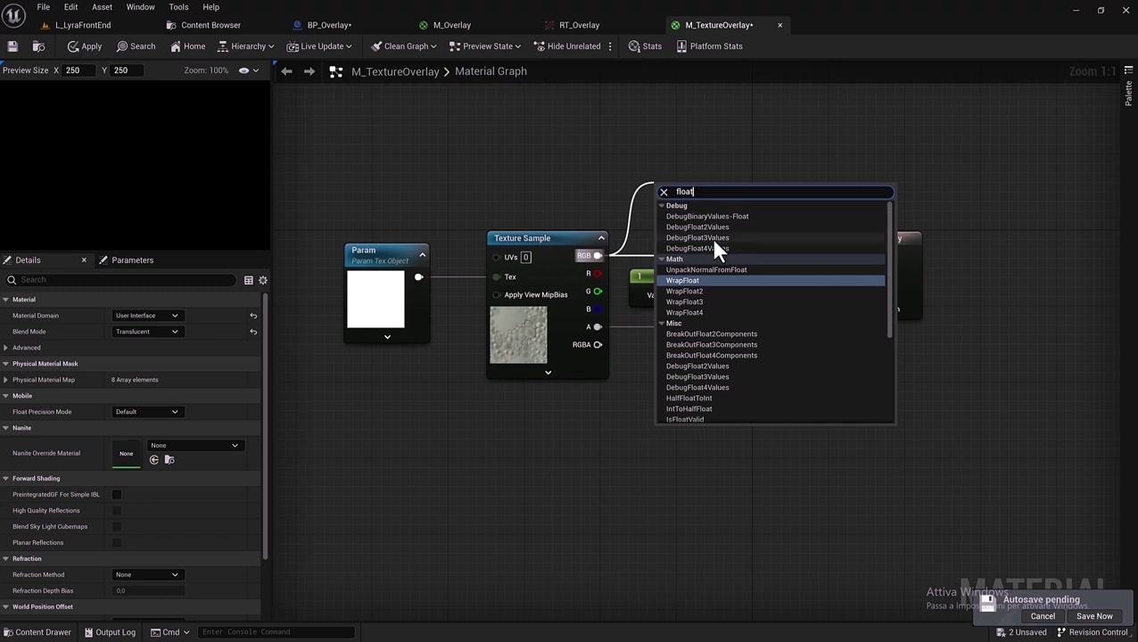
pyautogui.write(' 4')
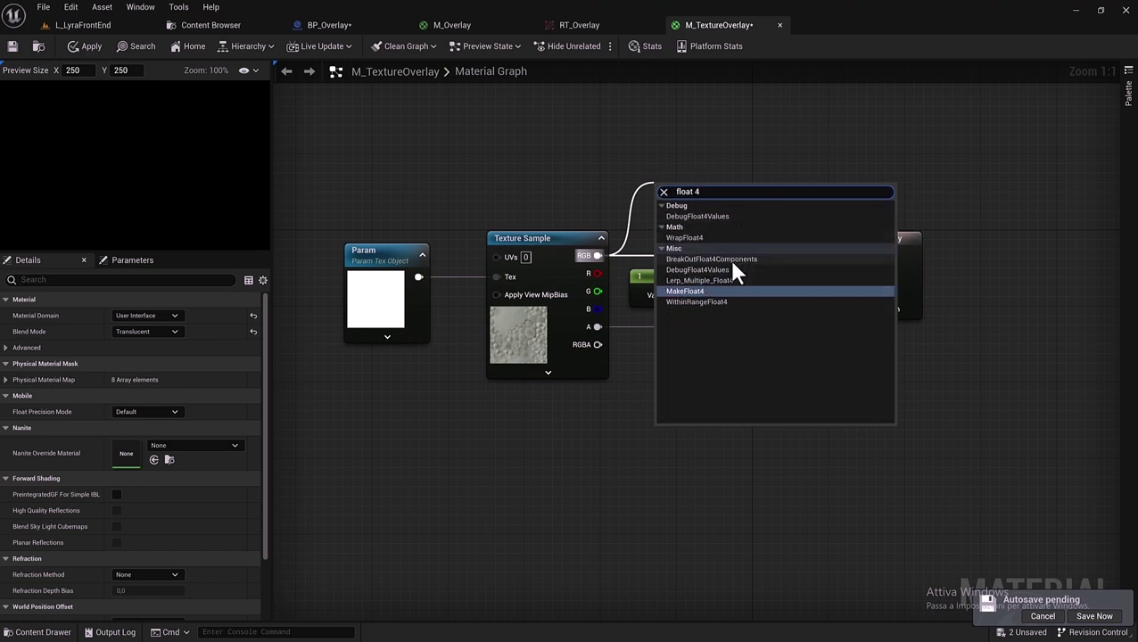
pyautogui.click(723, 292)
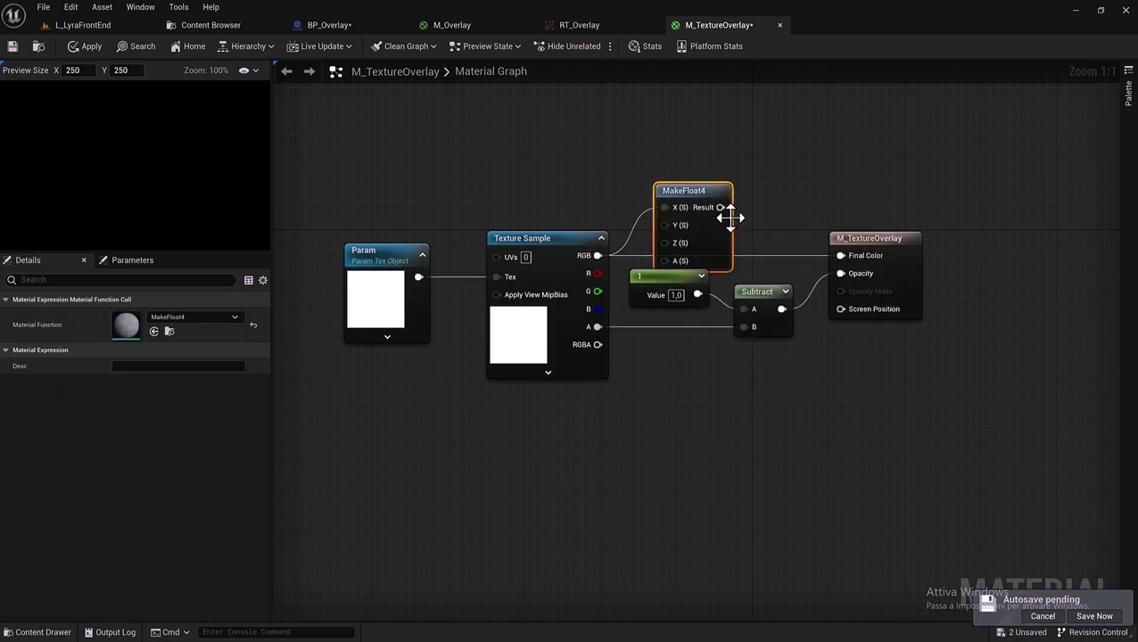
pyautogui.moveTo(709, 192); pyautogui.dragTo(714, 151)
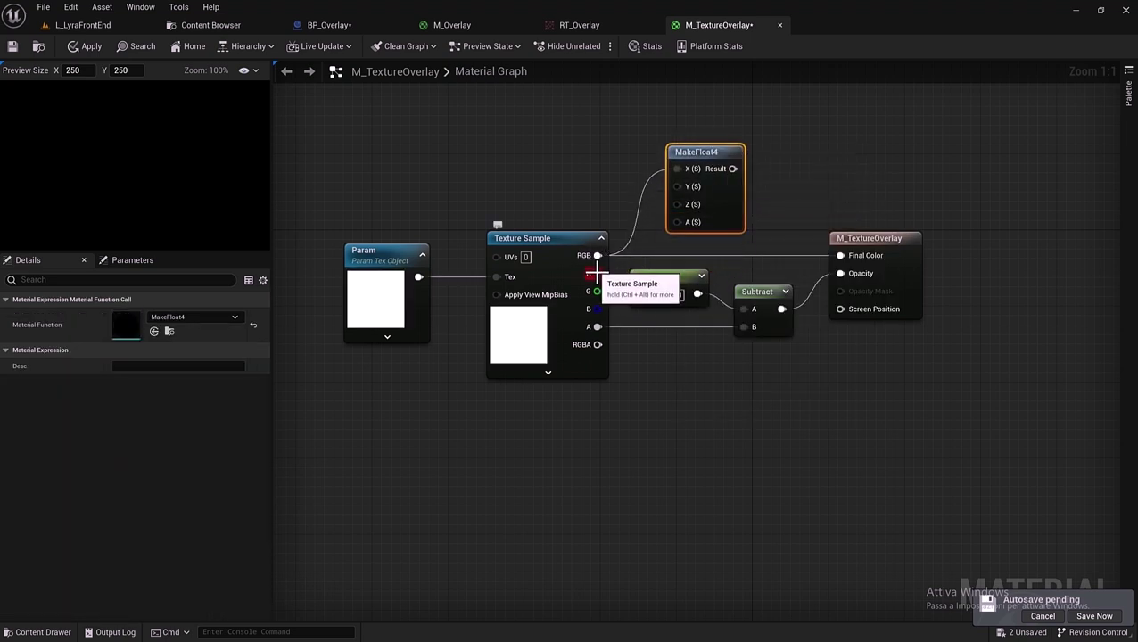
pyautogui.moveTo(597, 273); pyautogui.dragTo(678, 188)
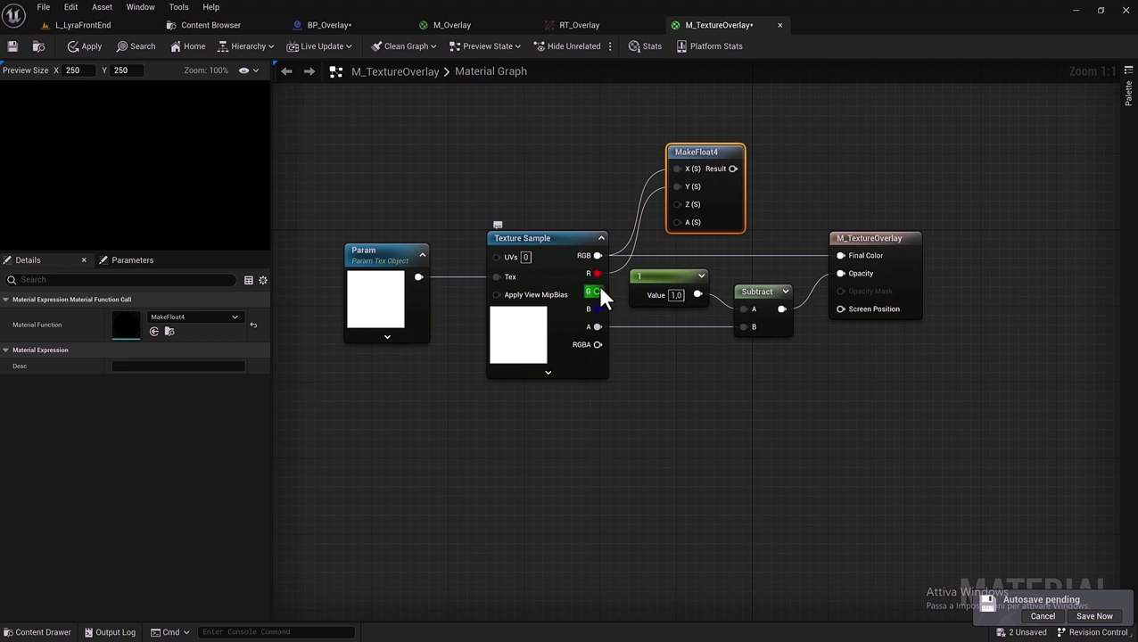
pyautogui.moveTo(599, 293); pyautogui.dragTo(678, 204)
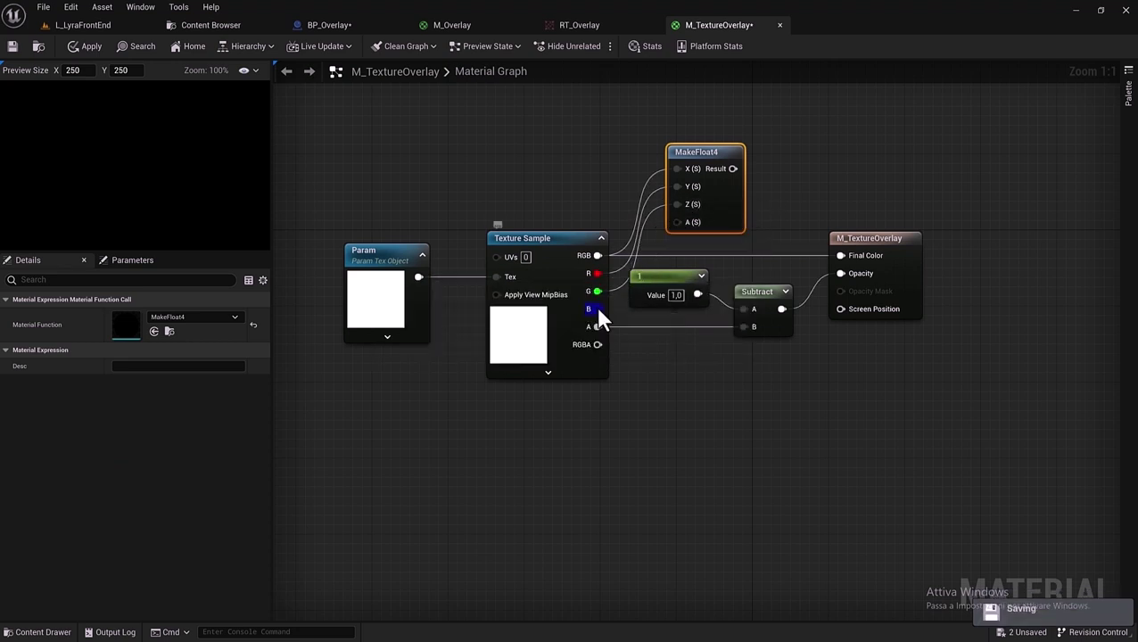
pyautogui.moveTo(598, 309); pyautogui.dragTo(680, 223)
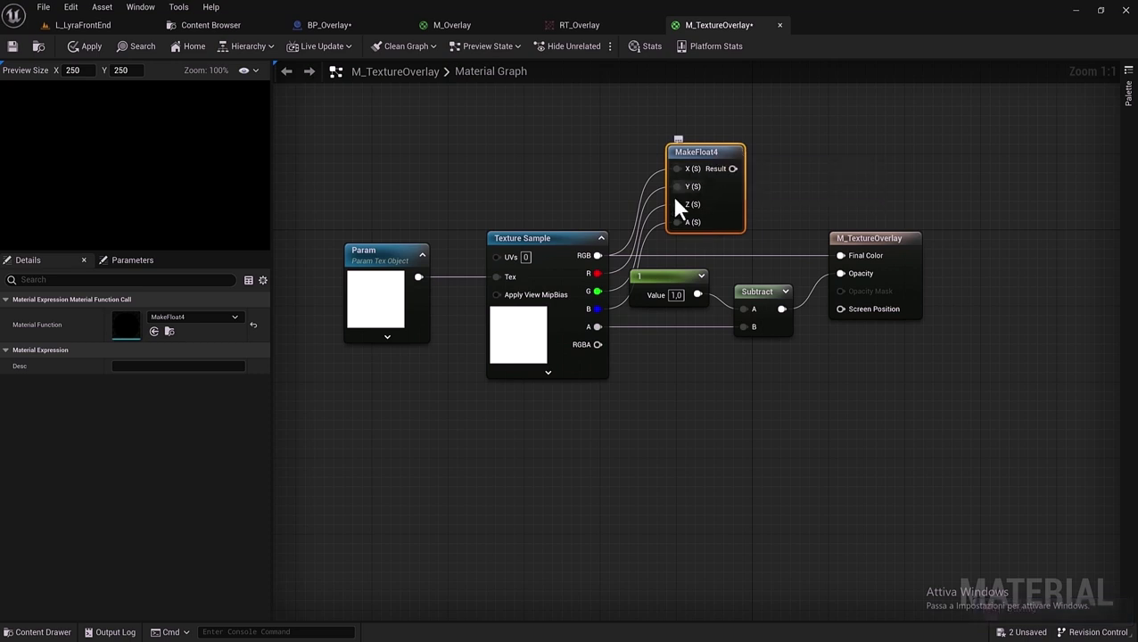
# Connect MakeFloat4's Result to Final Color and line the nodes up neatly.
pyautogui.moveTo(733, 169); pyautogui.dragTo(842, 262)
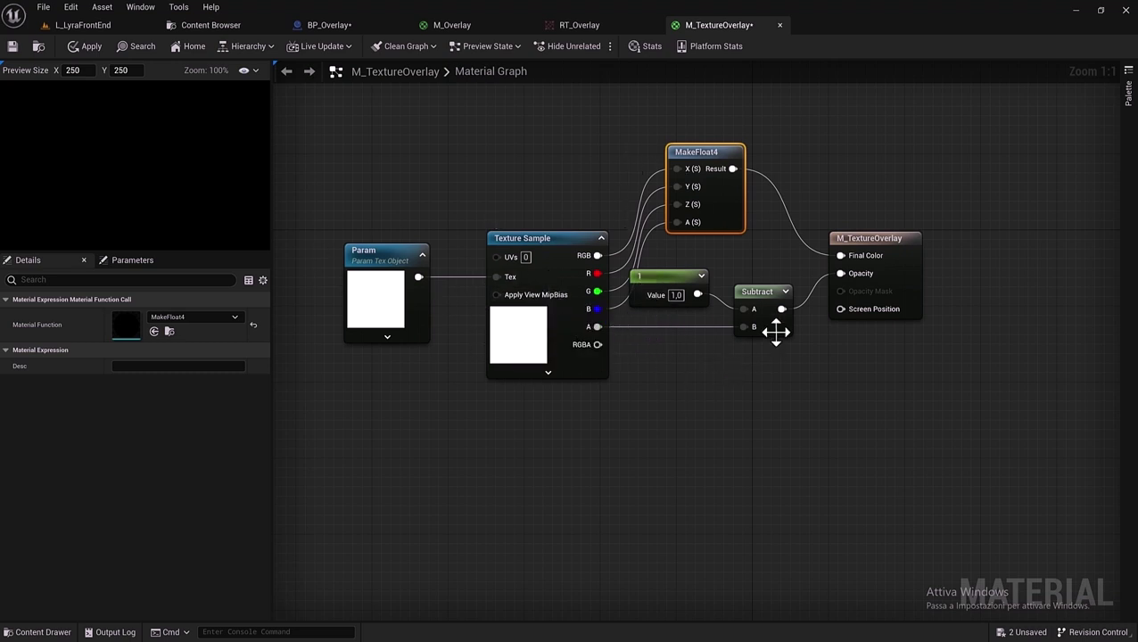
pyautogui.moveTo(709, 169)
pyautogui.mouseDown()
pyautogui.moveTo(758, 198)
pyautogui.moveTo(873, 189)
pyautogui.mouseUp()
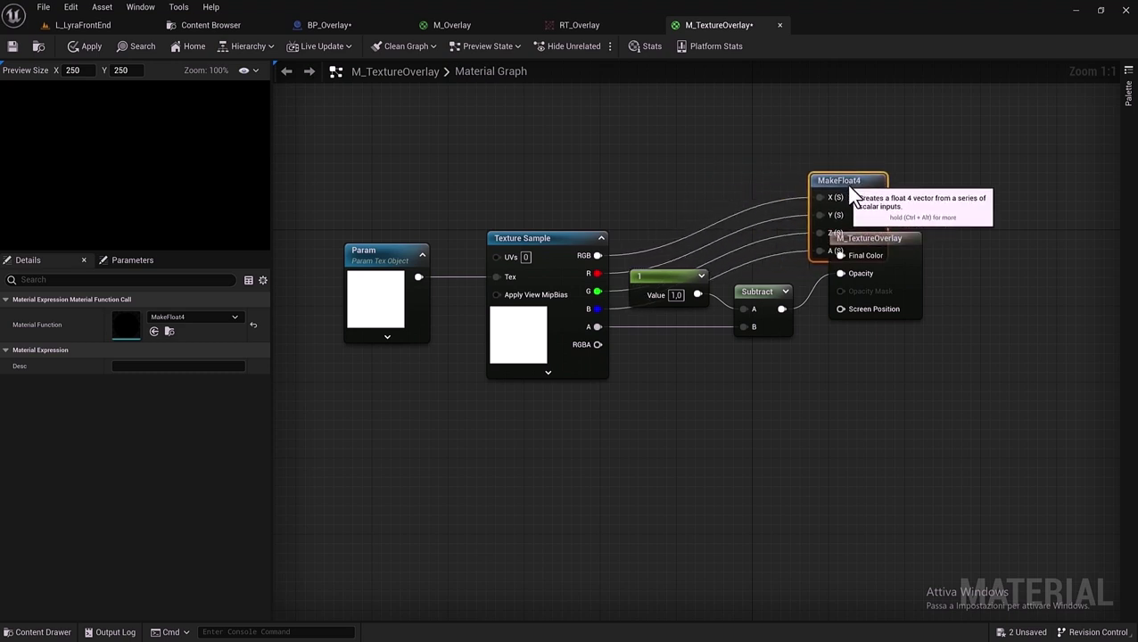
pyautogui.moveTo(910, 259); pyautogui.dragTo(1066, 260)
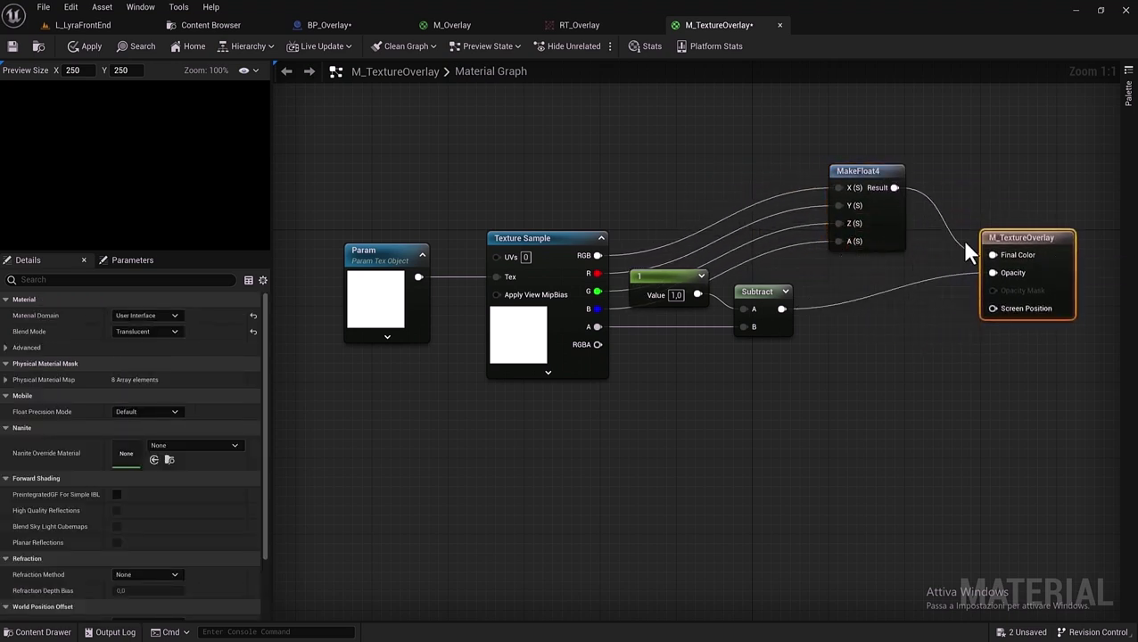
pyautogui.moveTo(861, 182); pyautogui.dragTo(859, 249)
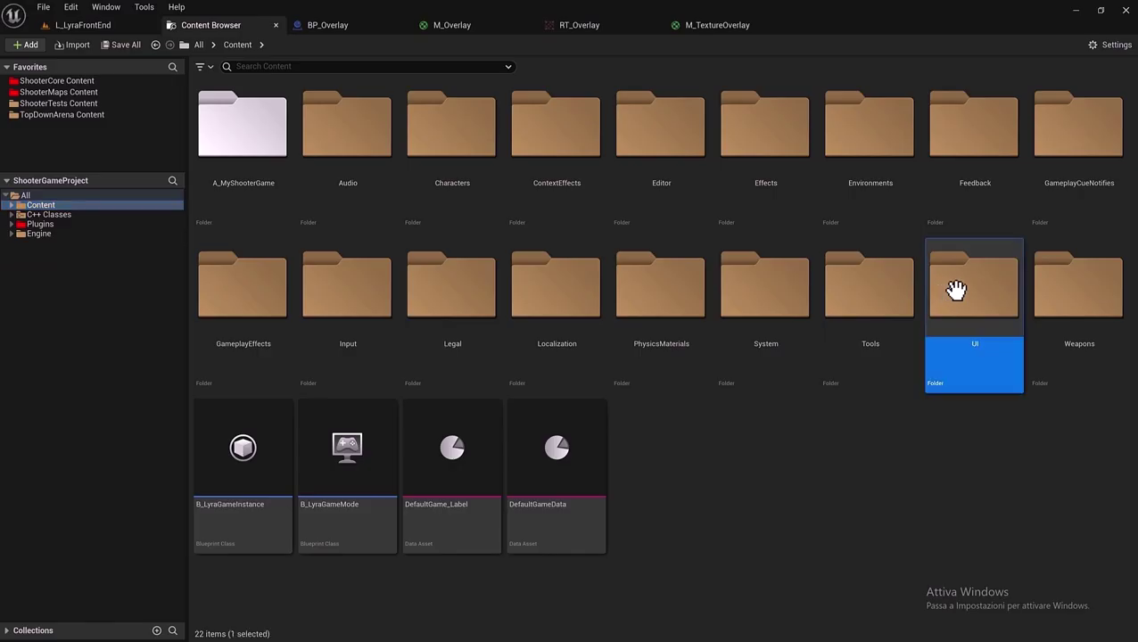
# Browse UI > Menu > Experiences and open W_CharacterSelection.
pyautogui.doubleClick(953, 287)
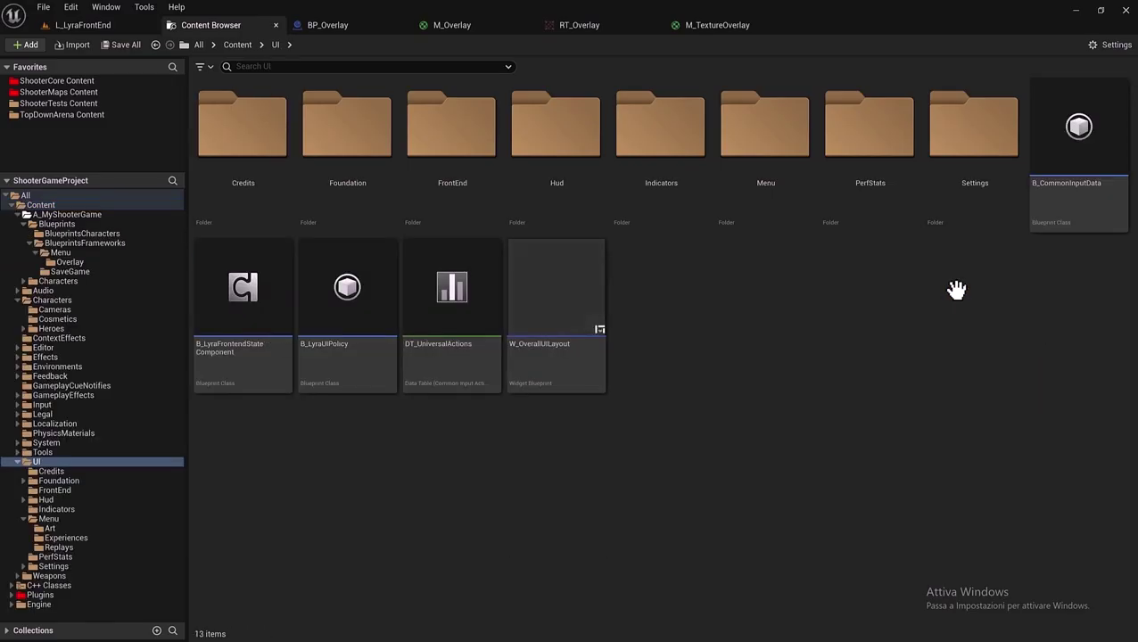
pyautogui.doubleClick(759, 206)
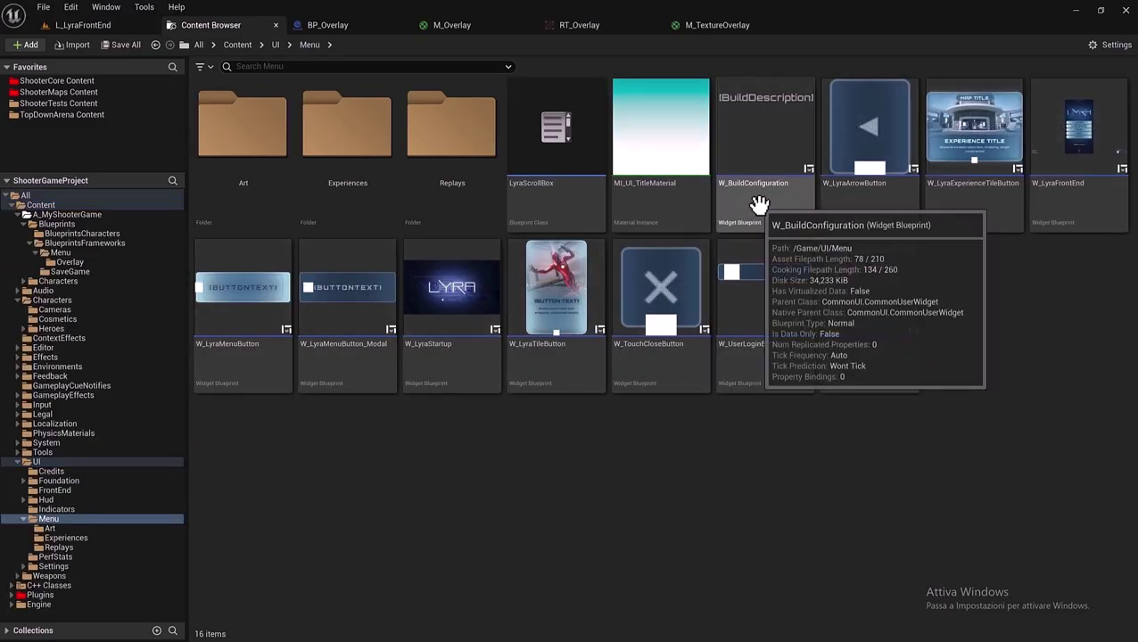
pyautogui.doubleClick(355, 114)
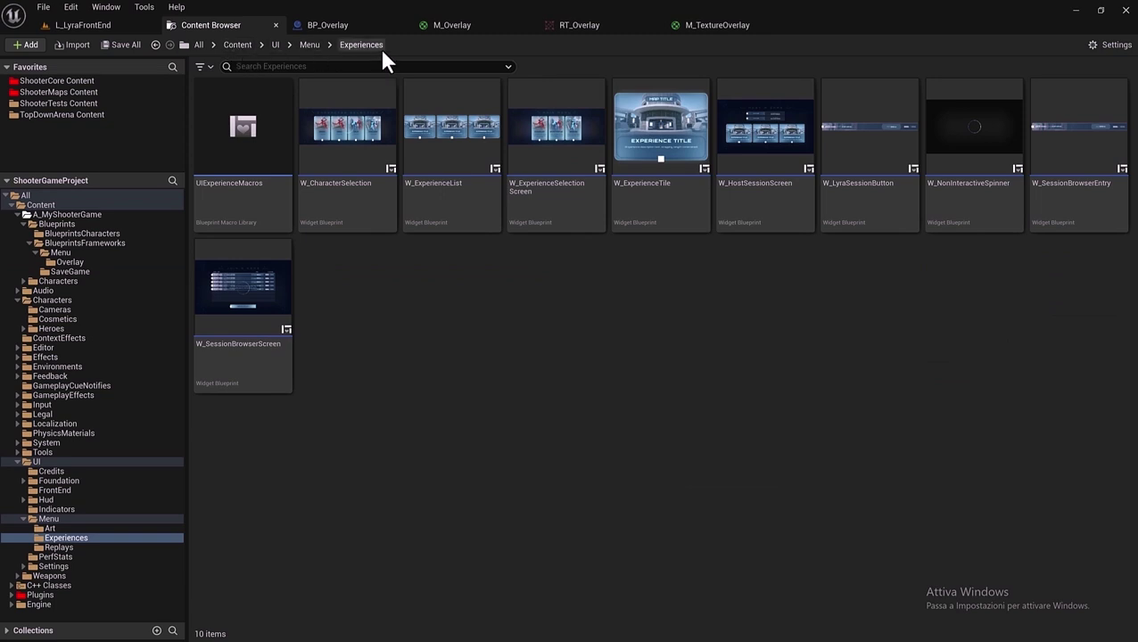
pyautogui.doubleClick(379, 208)
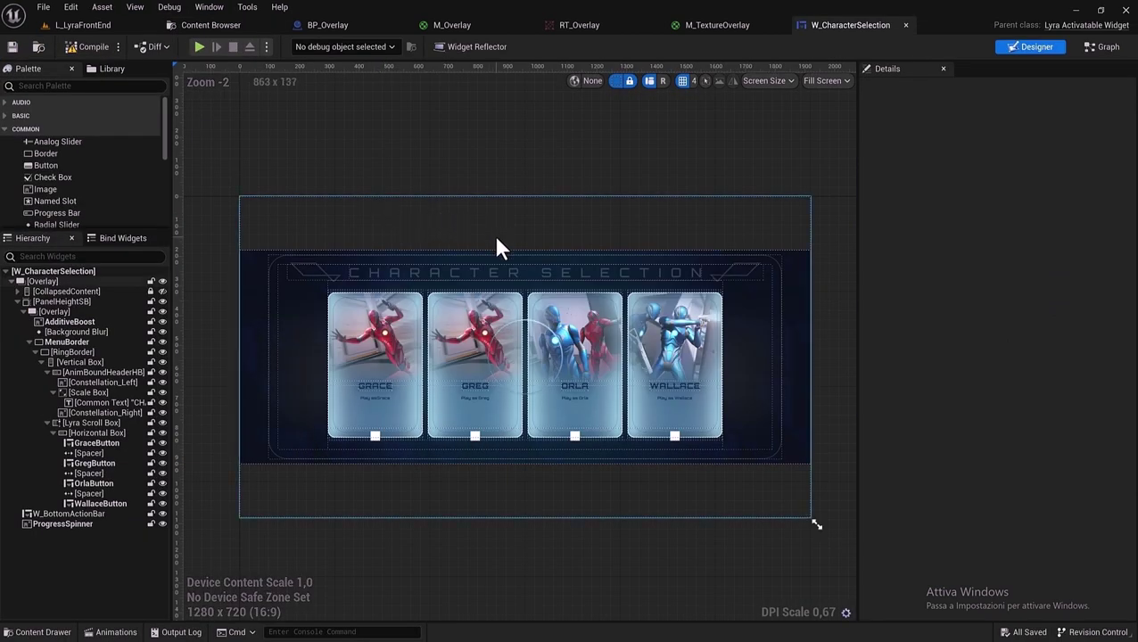
# Set the PanelHeightSB size box's Vertical Alignment to Fill.
pyautogui.scroll(1, 495, 246)
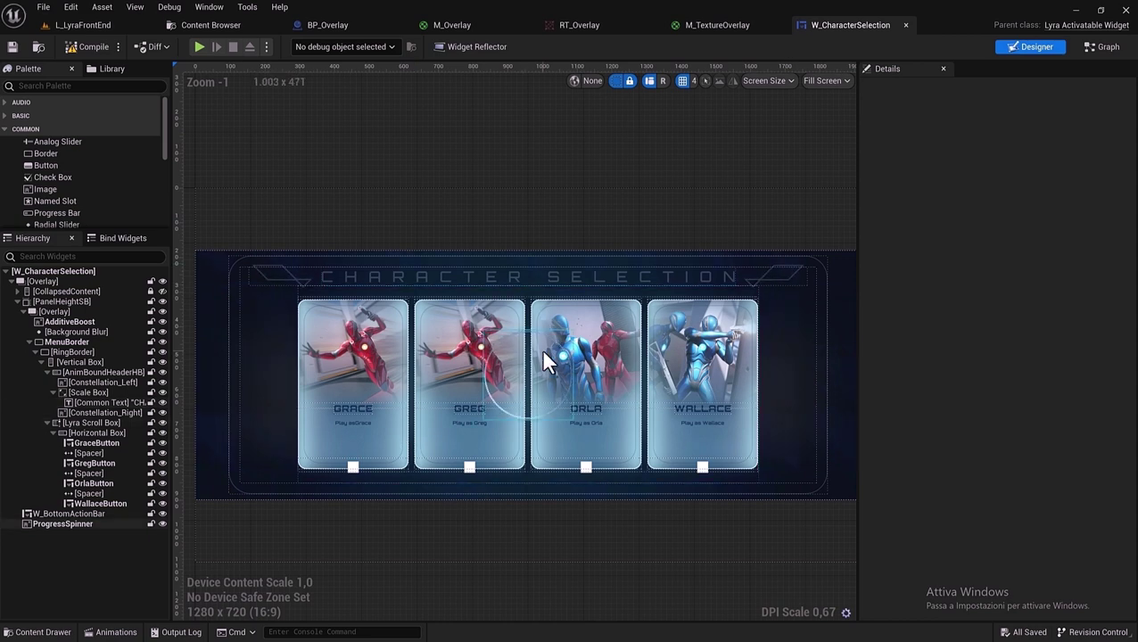
pyautogui.scroll(-2, 421, 240)
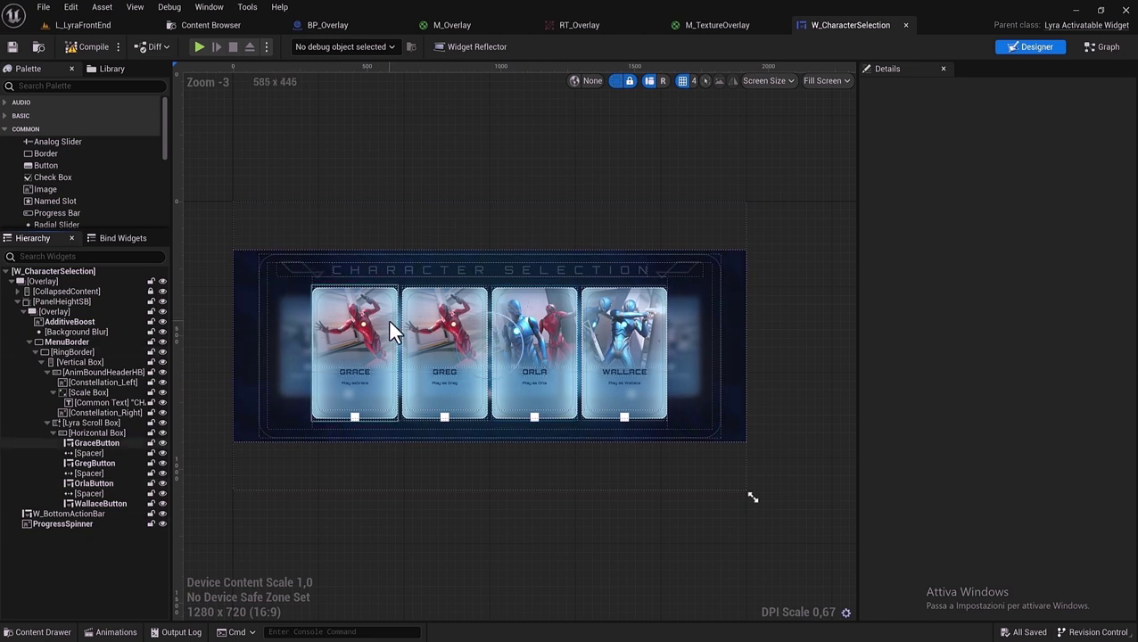
pyautogui.click(84, 302)
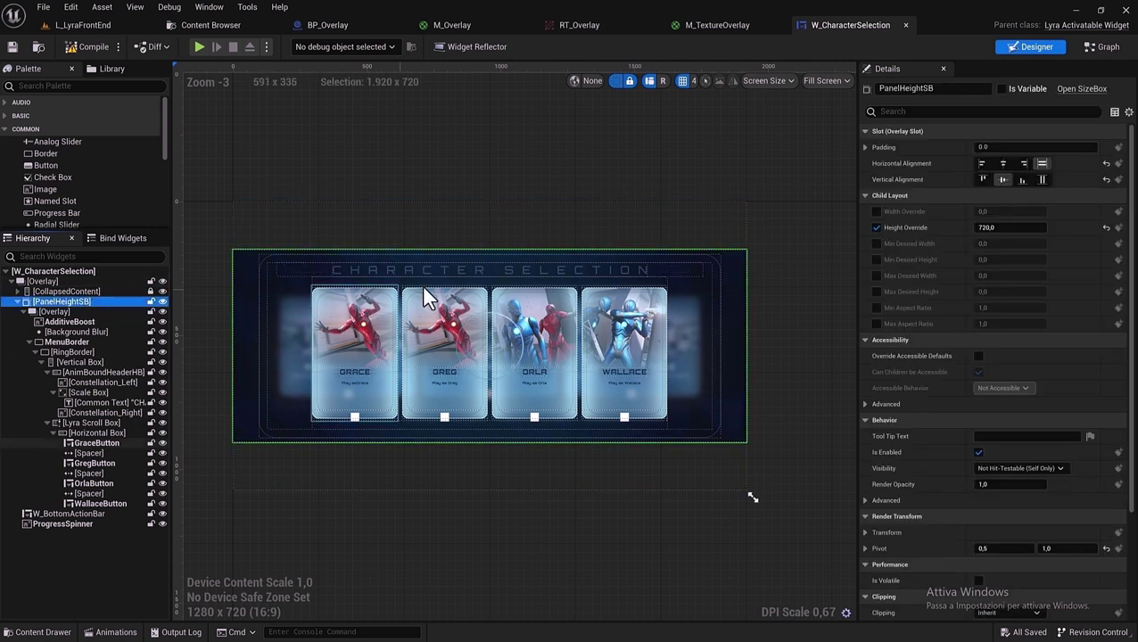
pyautogui.moveTo(856, 216); pyautogui.dragTo(937, 216)
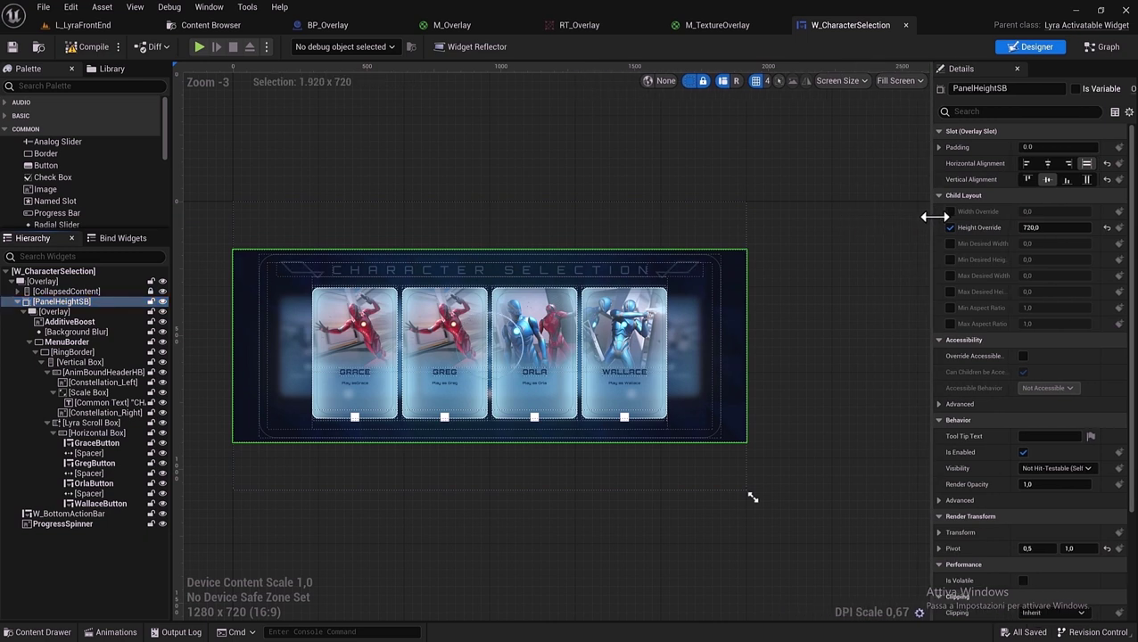
pyautogui.click(1089, 180)
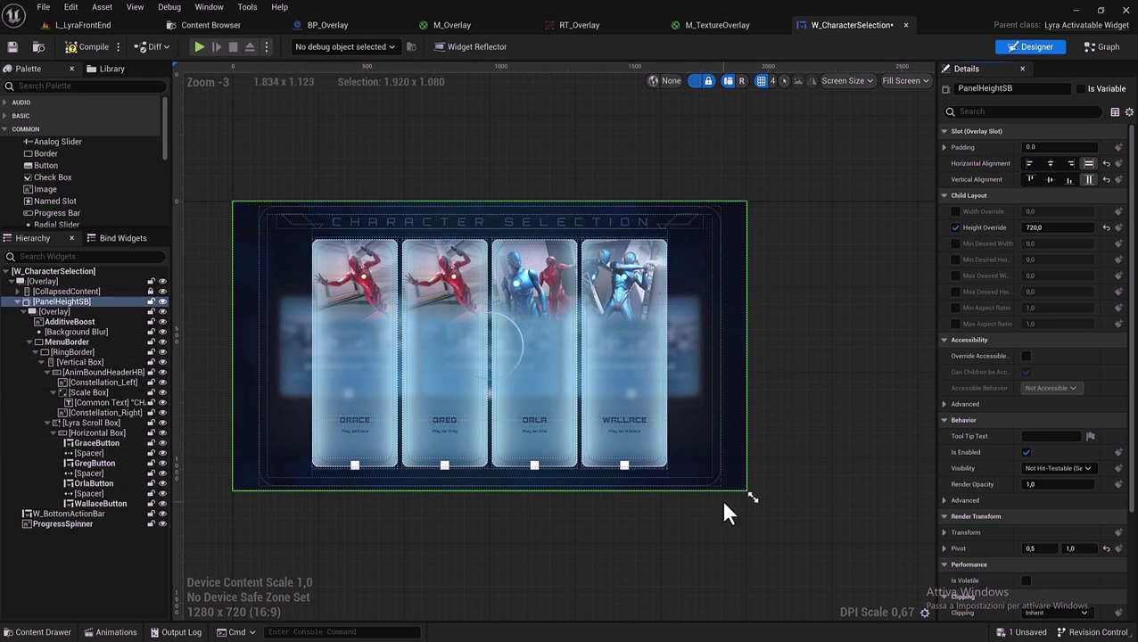
pyautogui.click(1088, 179)
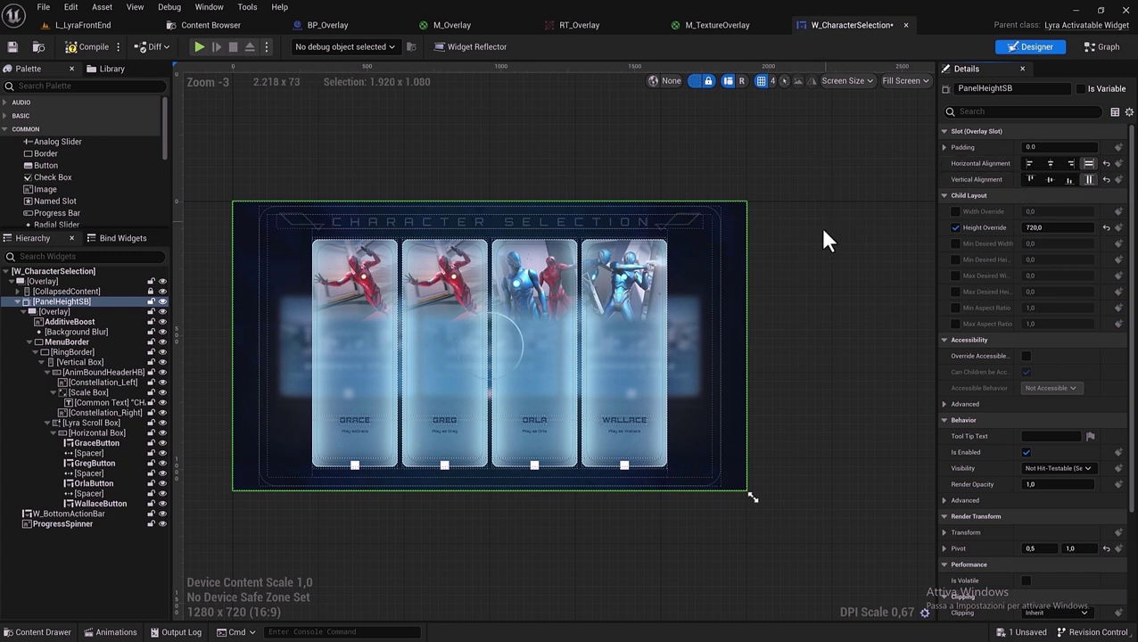
# Select the Horizontal Box holding the four character cards and expand its Padding per side.
pyautogui.click(345, 339)
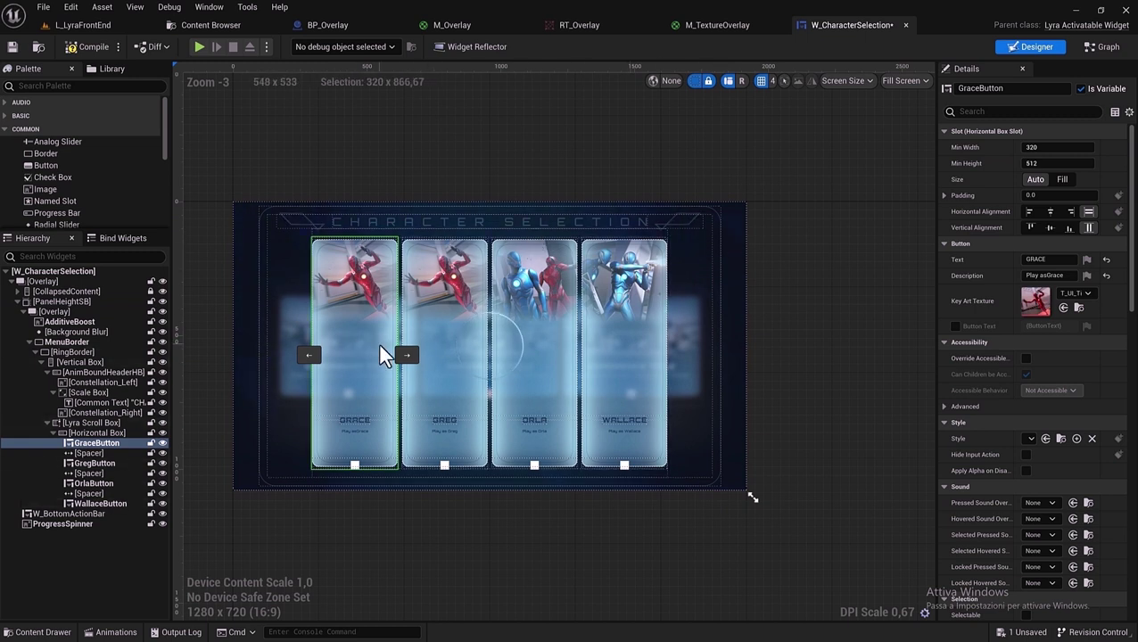
pyautogui.click(93, 358)
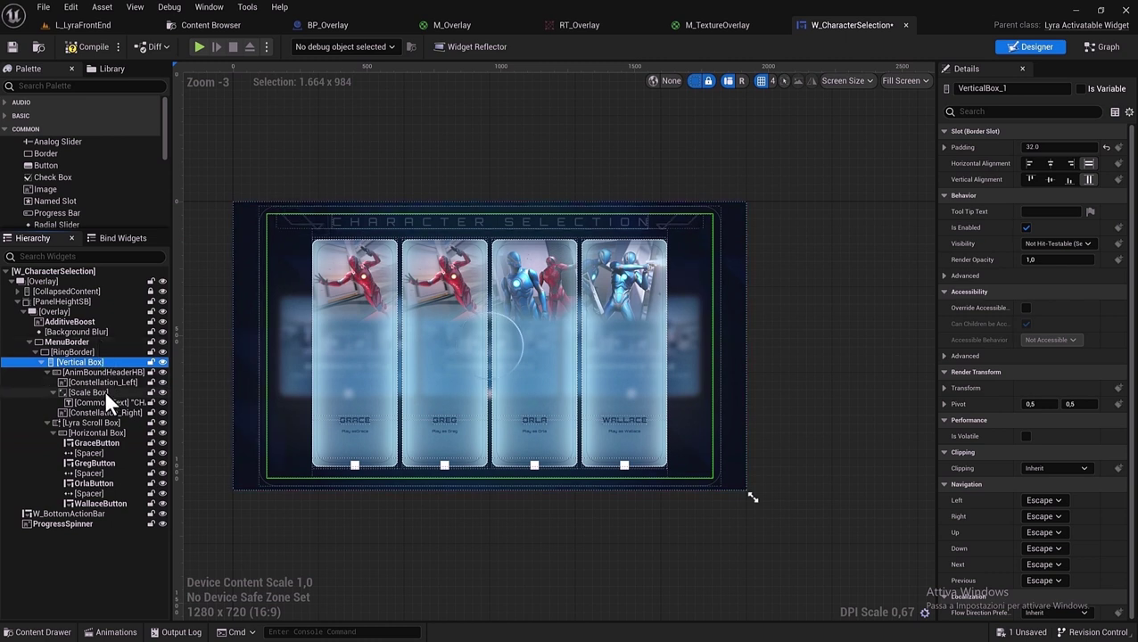
pyautogui.click(106, 433)
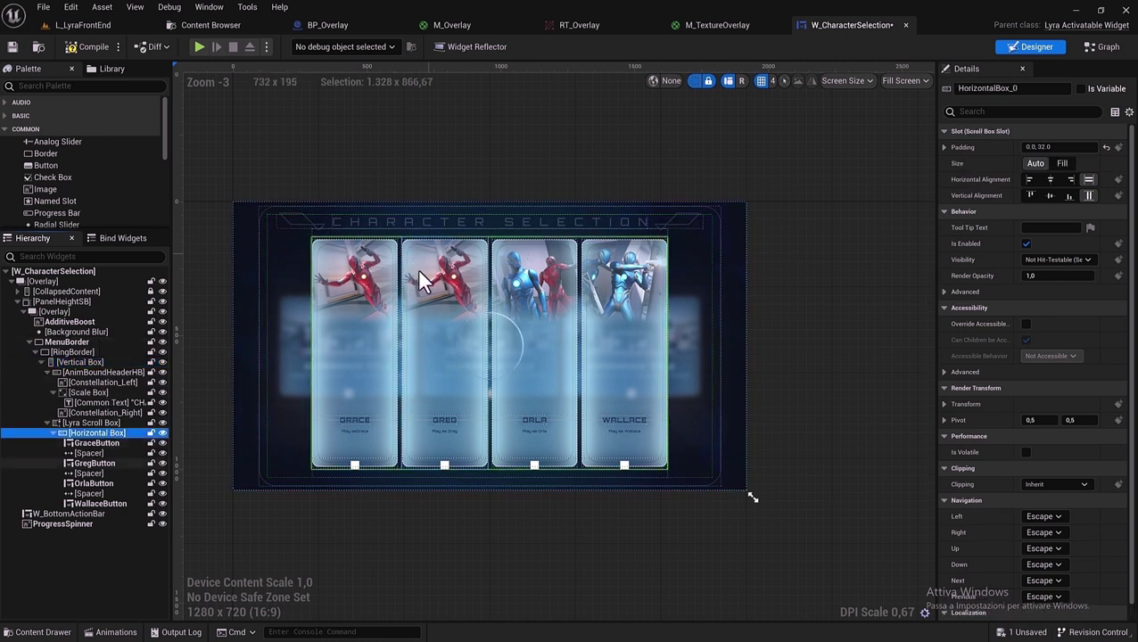
pyautogui.click(946, 148)
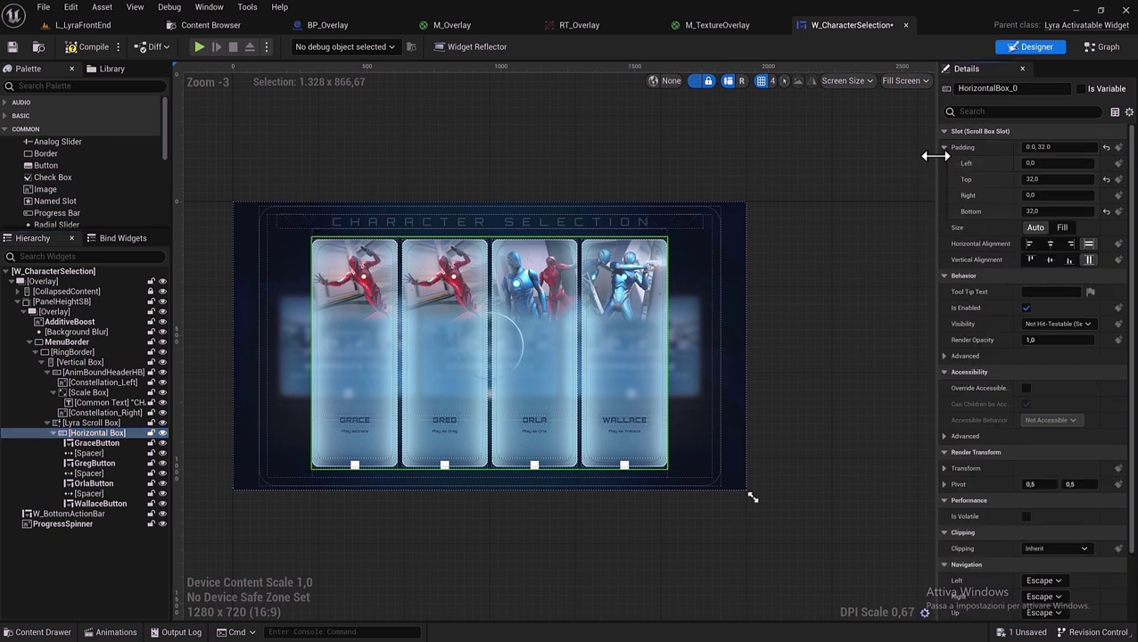
# Try bottom padding values of 100, 500 and 700 on the Horizontal Box.
pyautogui.moveTo(935, 156); pyautogui.dragTo(858, 158)
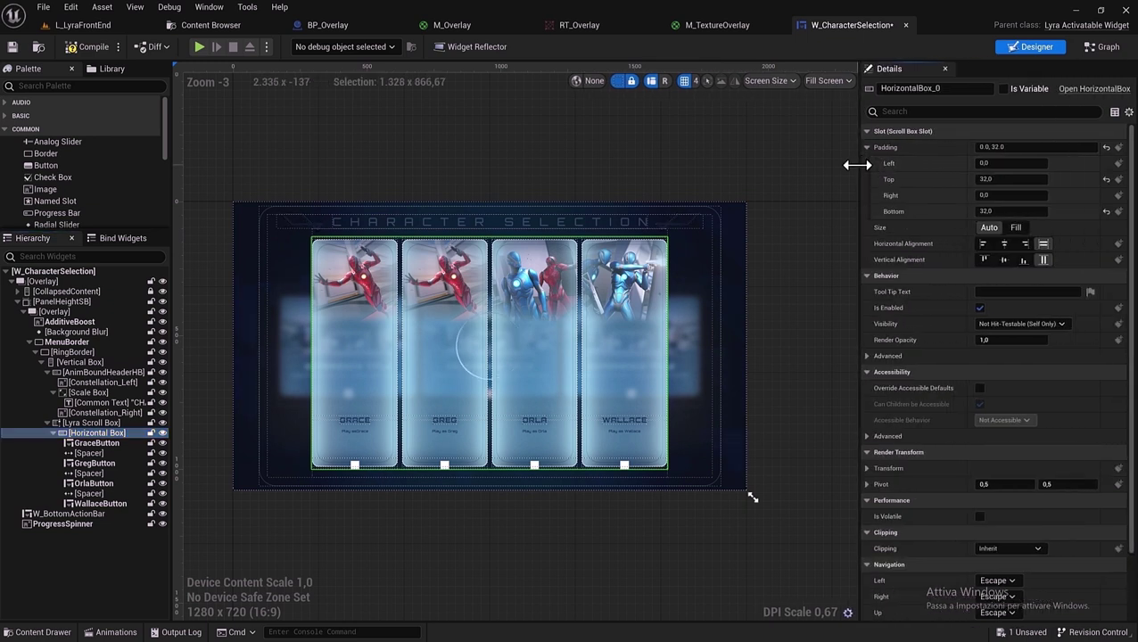
pyautogui.click(1004, 211)
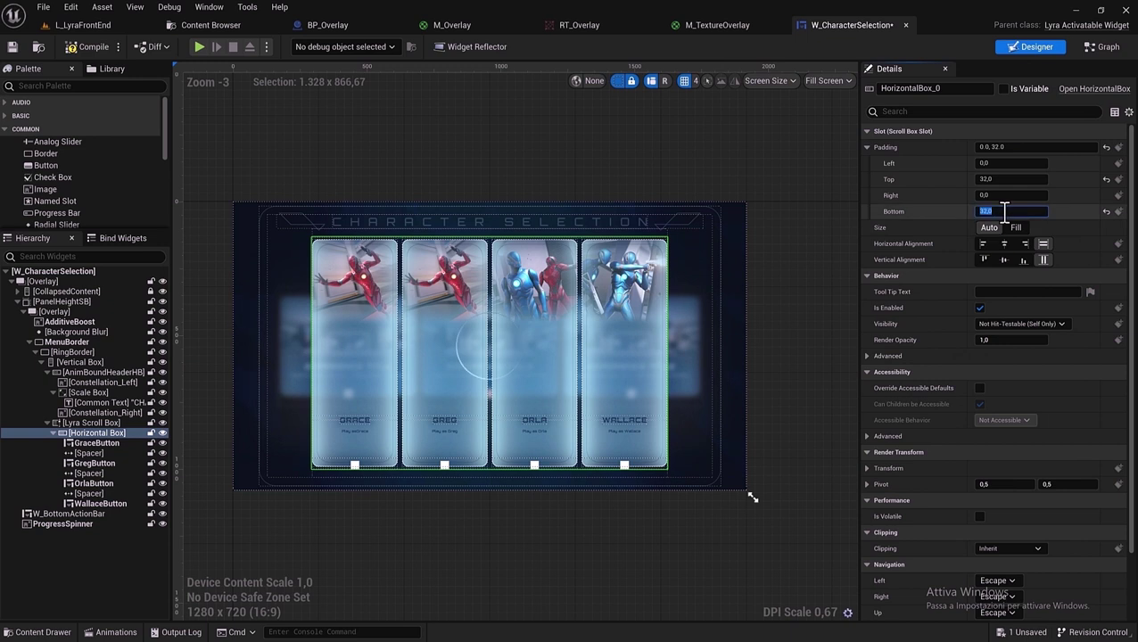
pyautogui.press('Return')
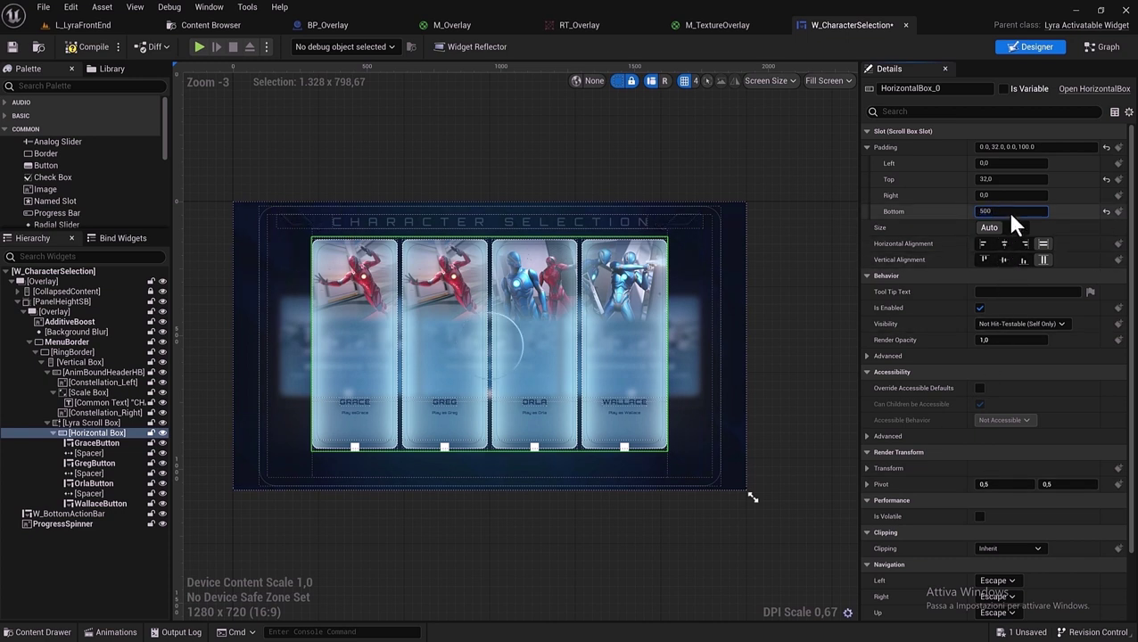
pyautogui.write(',0')
pyautogui.press('Return')
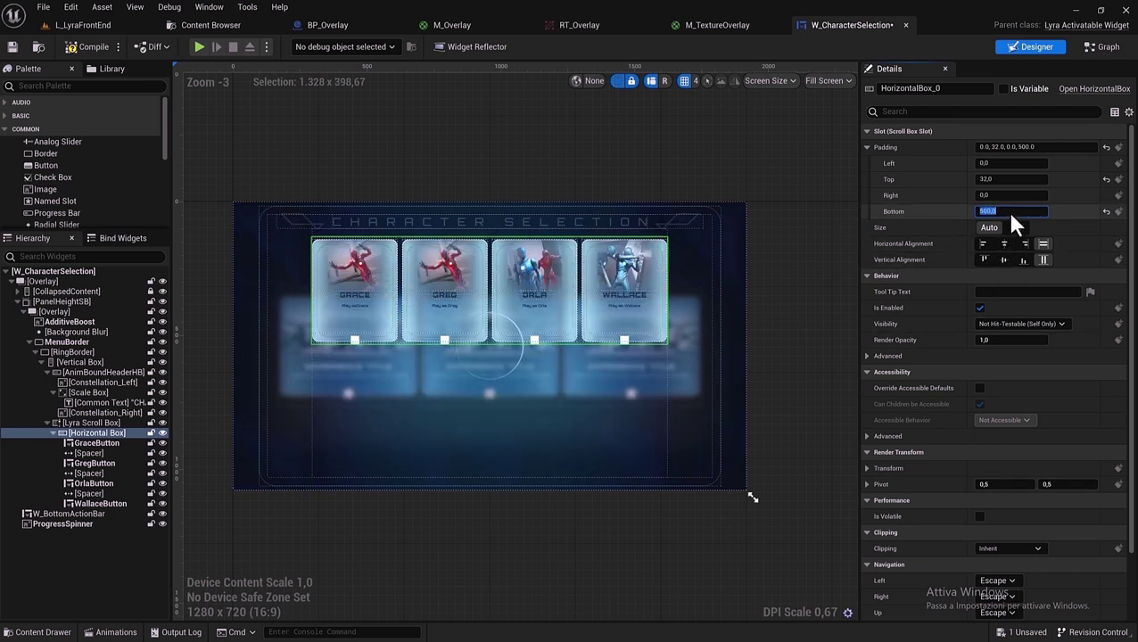
pyautogui.write('700')
pyautogui.press('Return')
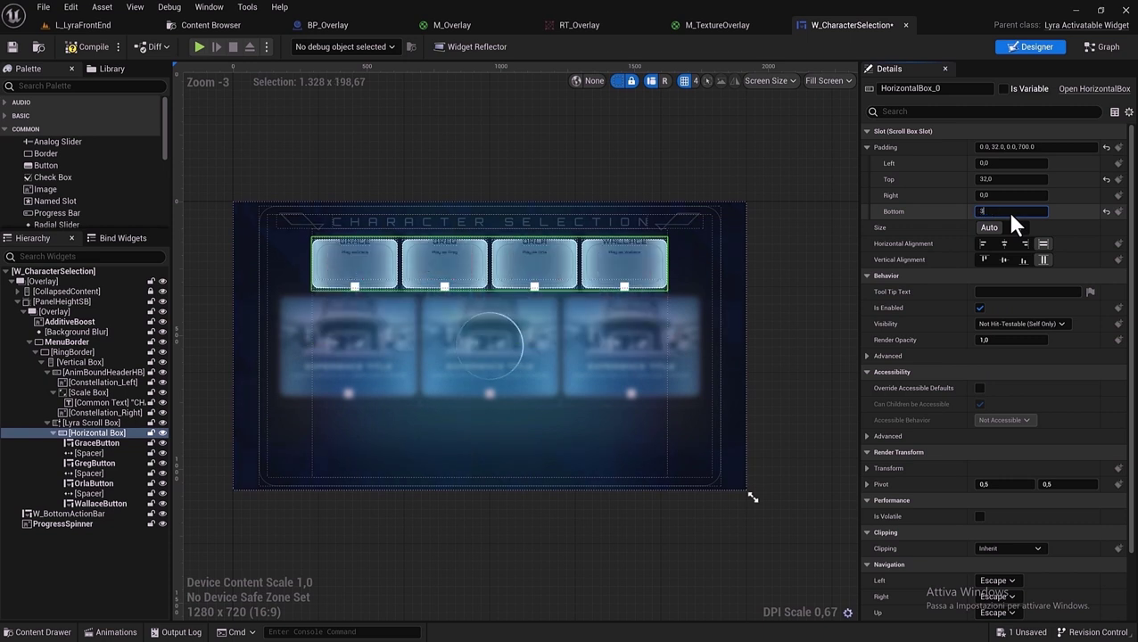
# Test bottom padding of 300, 400 and 450, then settle on 500.
pyautogui.write('300')
pyautogui.press('Return')
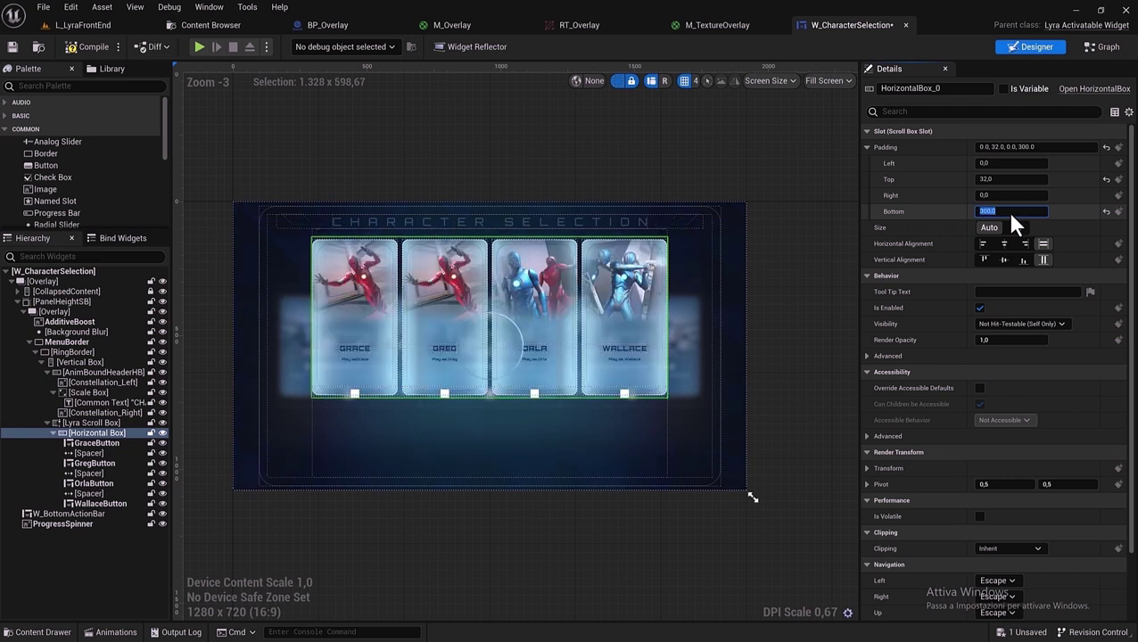
pyautogui.write('0')
pyautogui.press('Return')
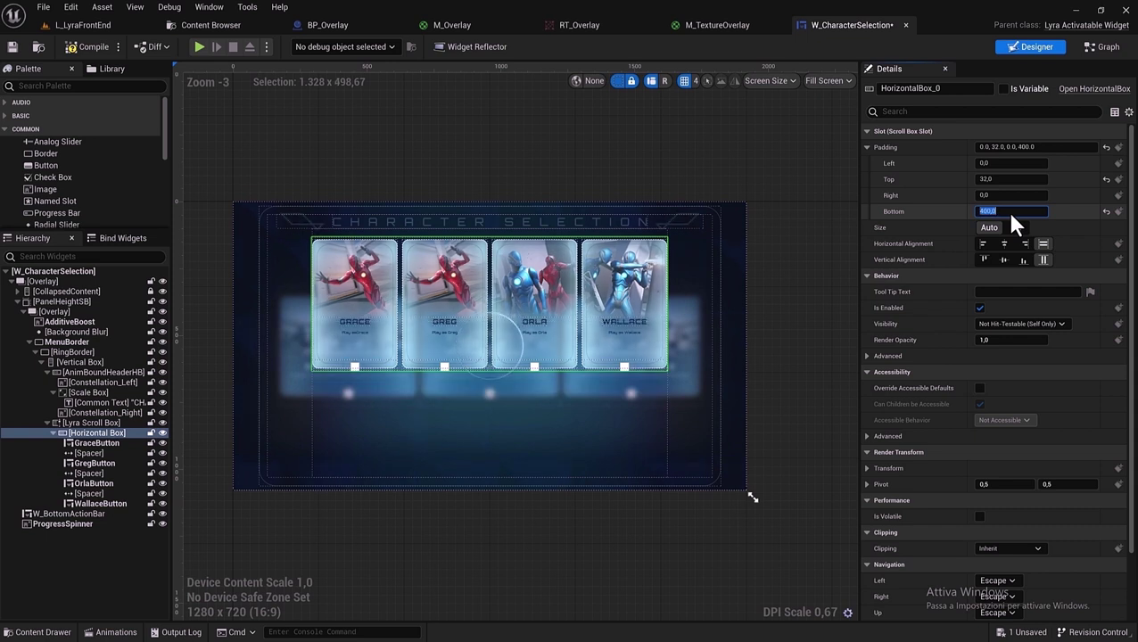
pyautogui.press('Return')
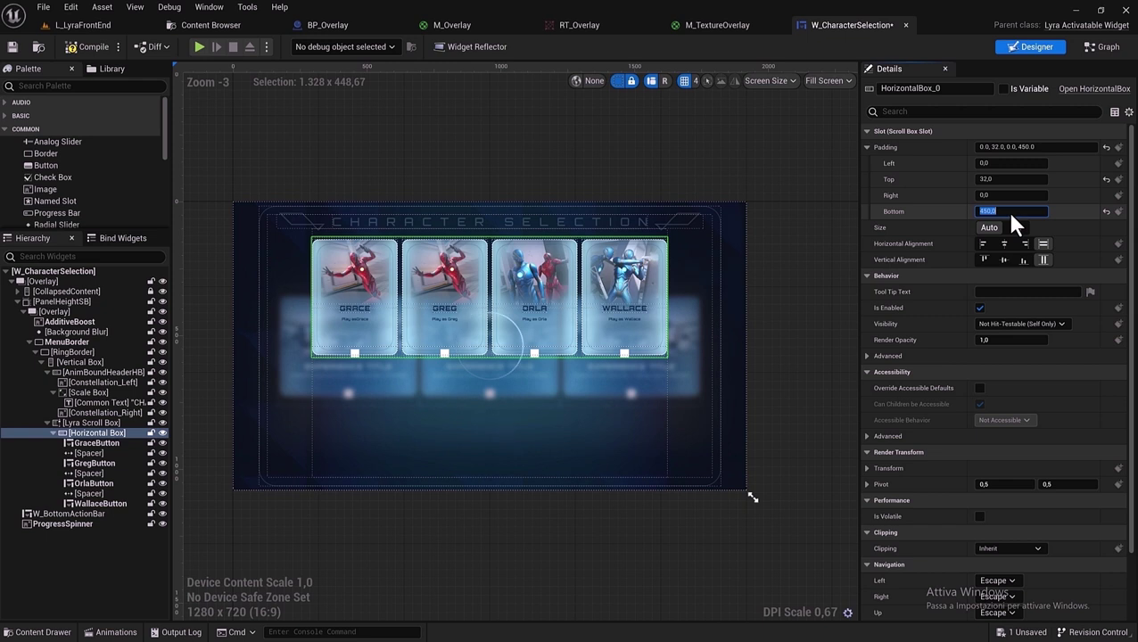
pyautogui.write('500')
pyautogui.press('Return')
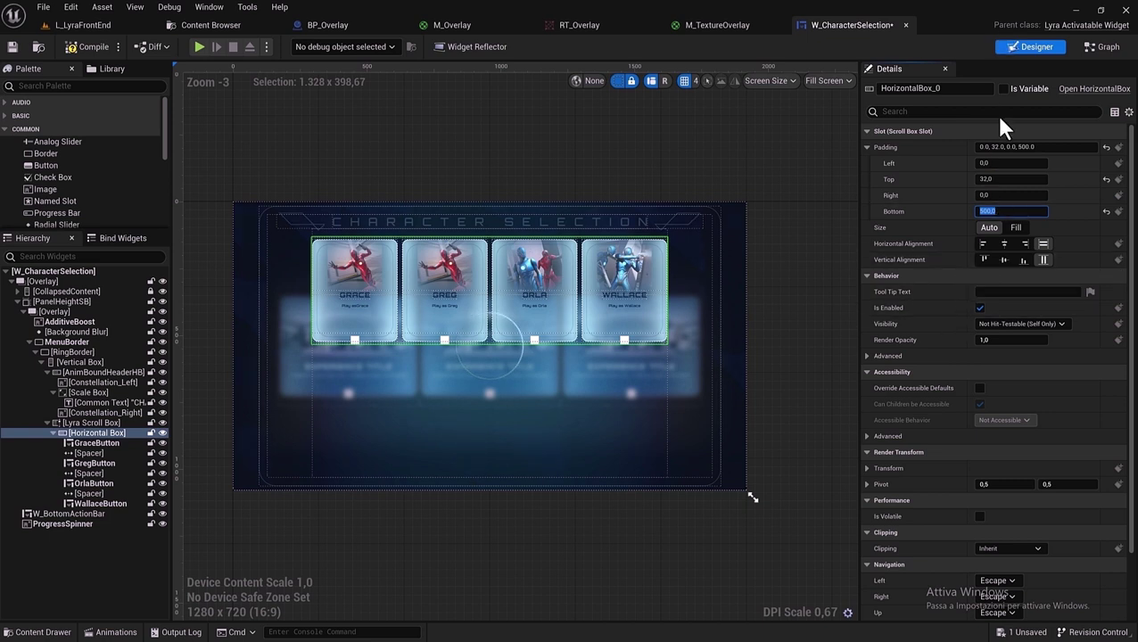
pyautogui.click(1006, 72)
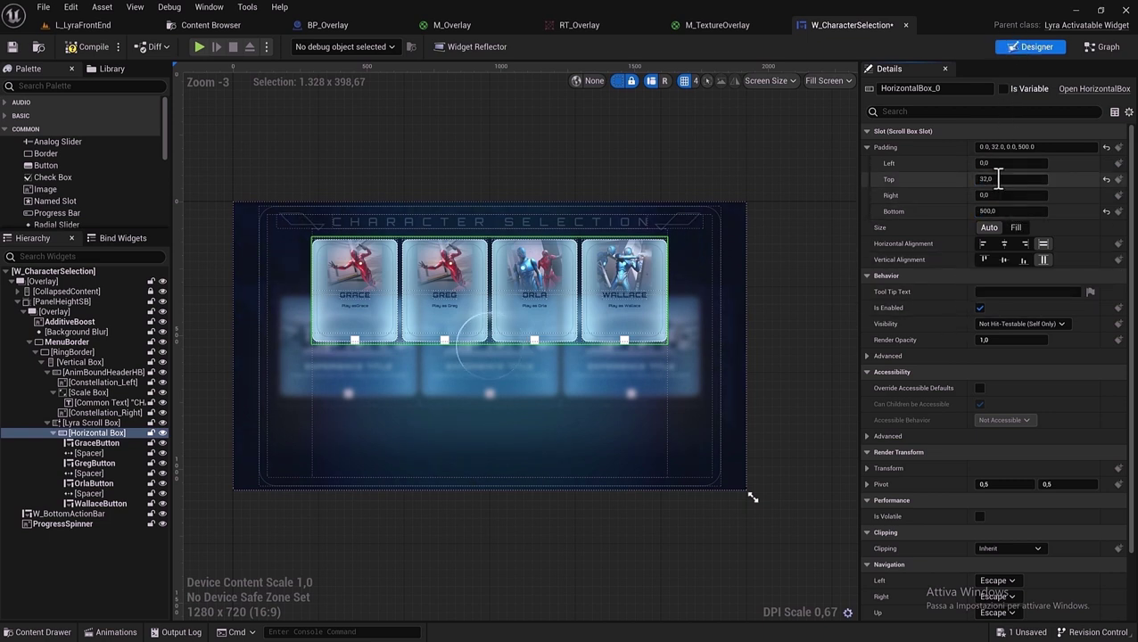
pyautogui.click(998, 178)
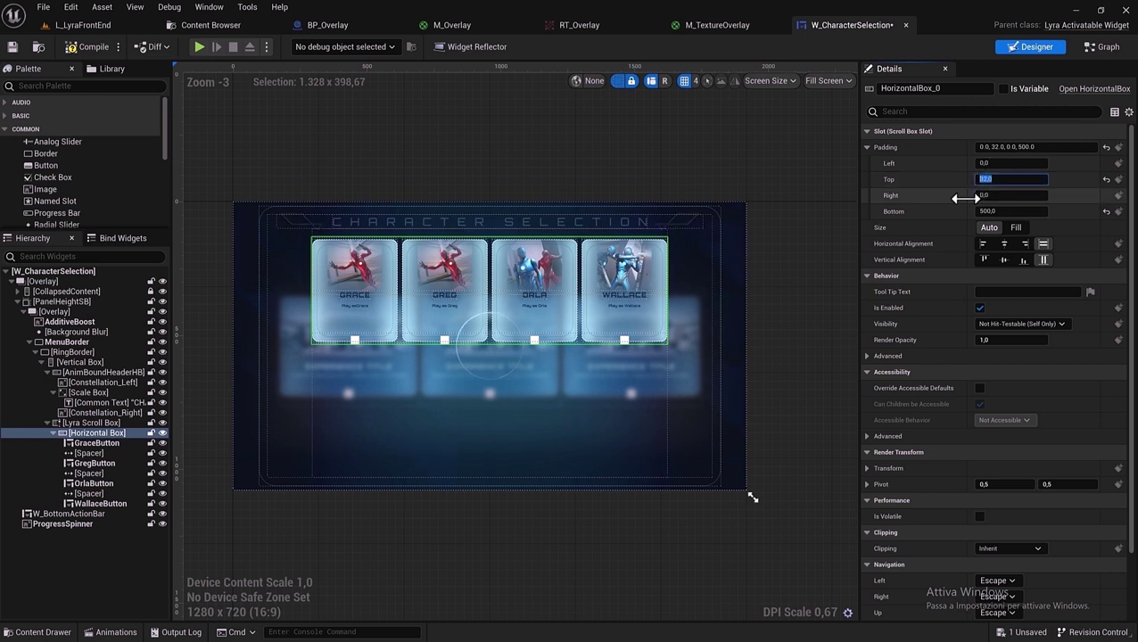
pyautogui.write('100')
# Set the Horizontal Box padding to 500 top and 0 bottom, then search the Palette for 'canvas'.
pyautogui.press('Return')
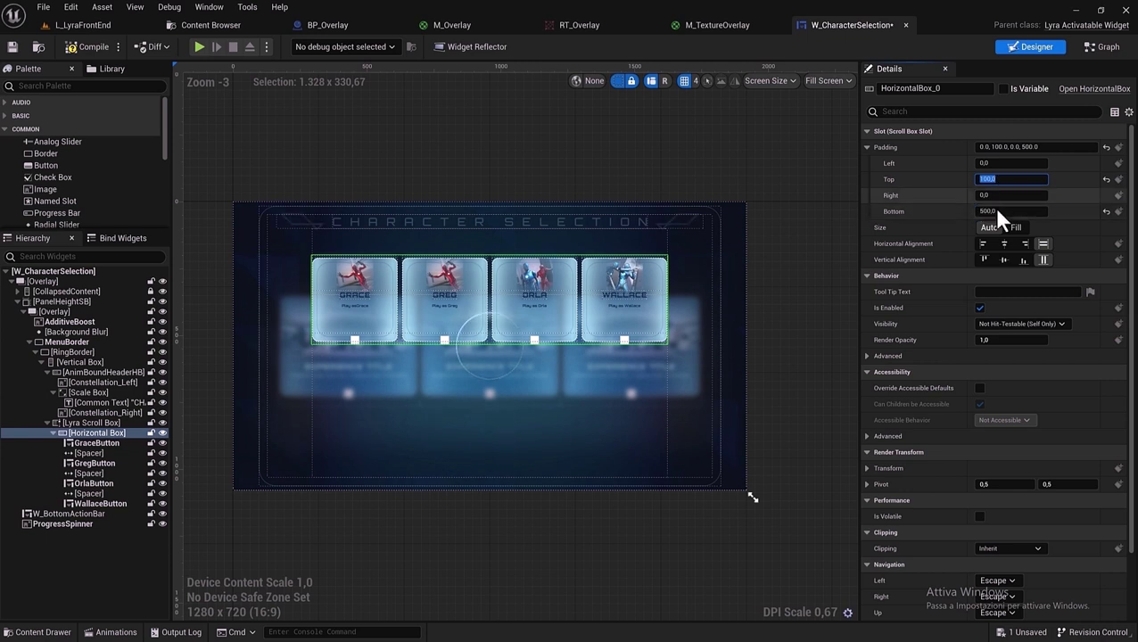
pyautogui.click(999, 211)
pyautogui.write('0')
pyautogui.press('Return')
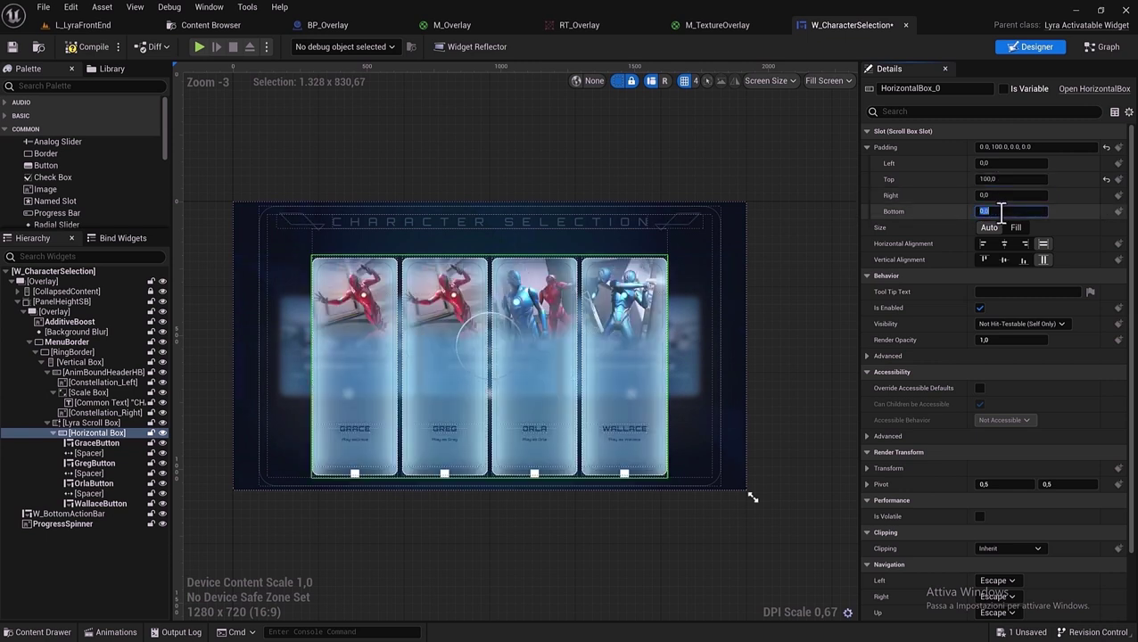
pyautogui.click(1015, 179)
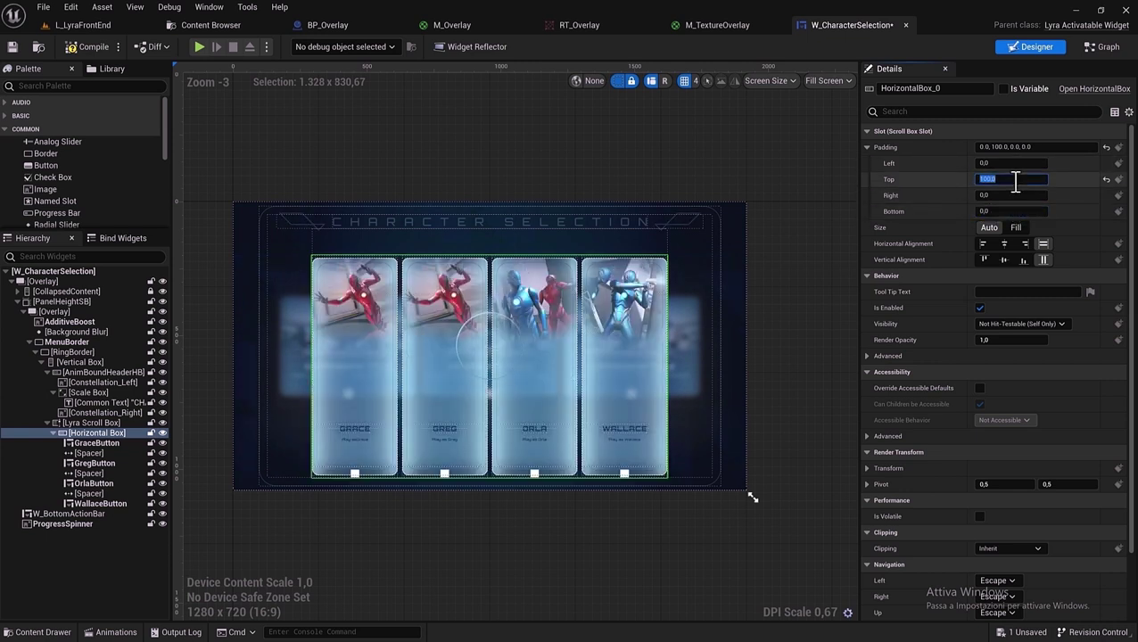
pyautogui.write('500')
pyautogui.press('Return')
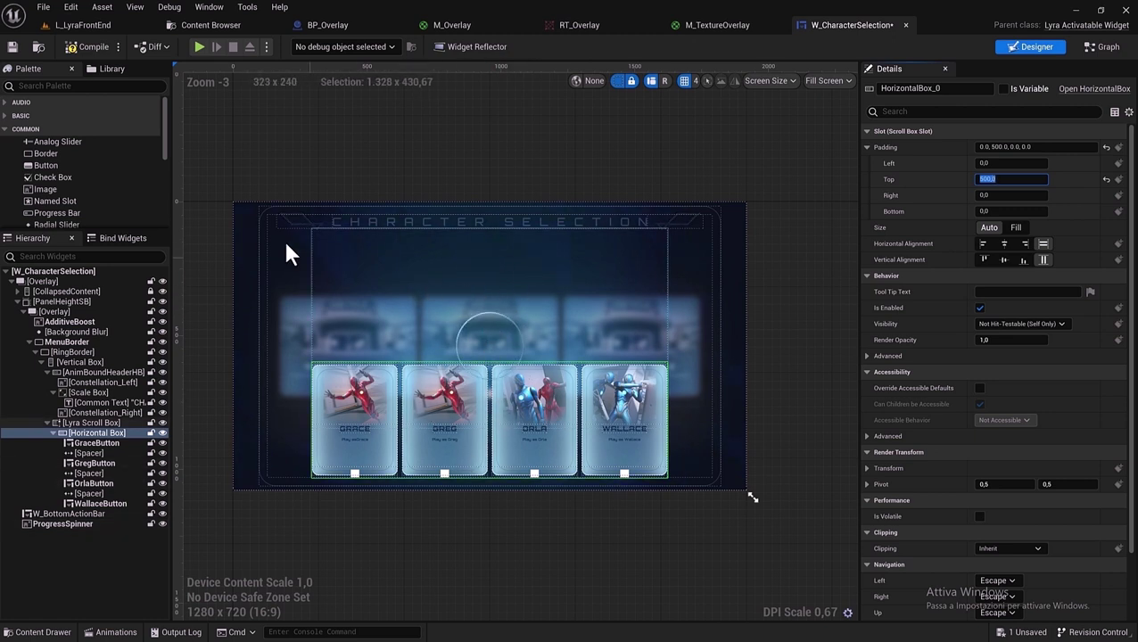
pyautogui.click(59, 86)
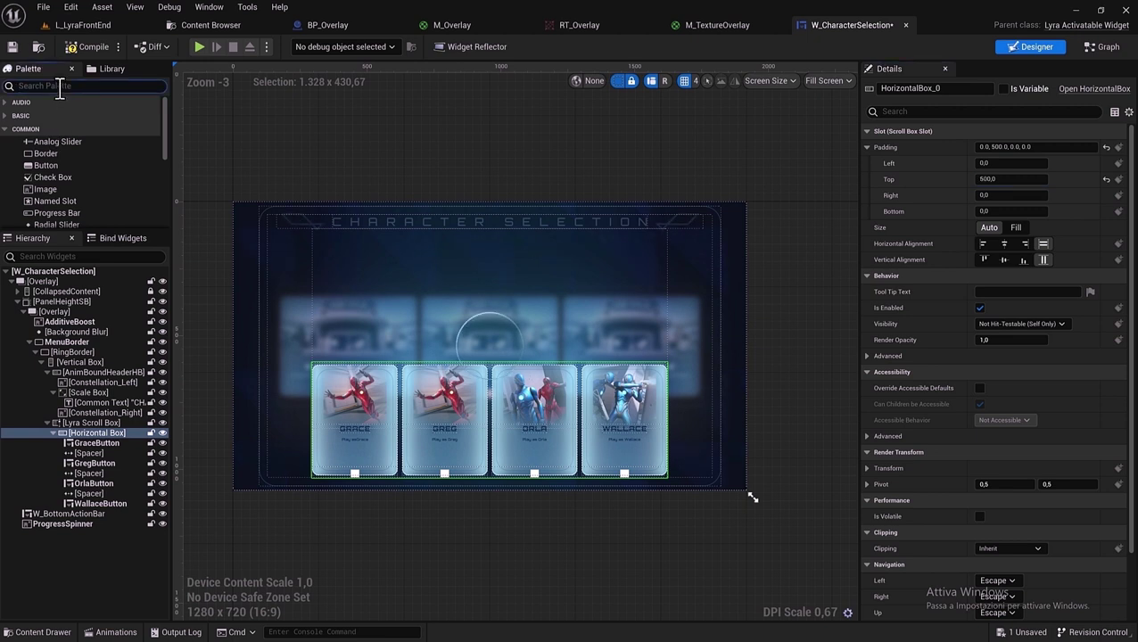
pyautogui.write('canvas')
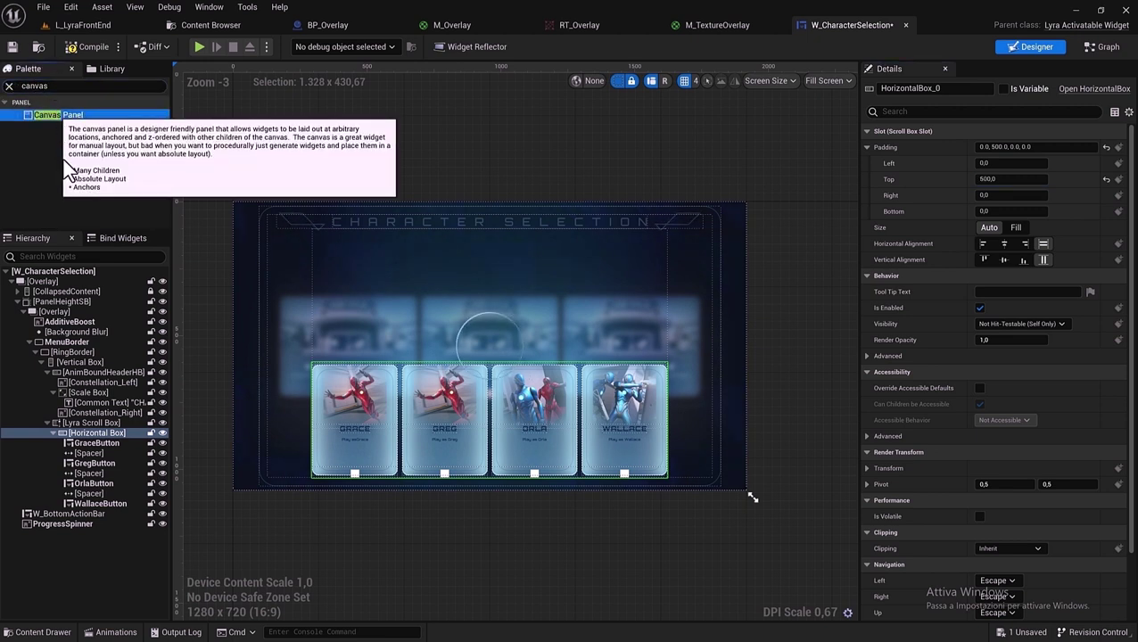
# Add a Canvas Panel to the Overlay and place a new Image widget inside it.
pyautogui.moveTo(59, 115)
pyautogui.mouseDown()
pyautogui.moveTo(47, 290)
pyautogui.moveTo(46, 278)
pyautogui.mouseUp()
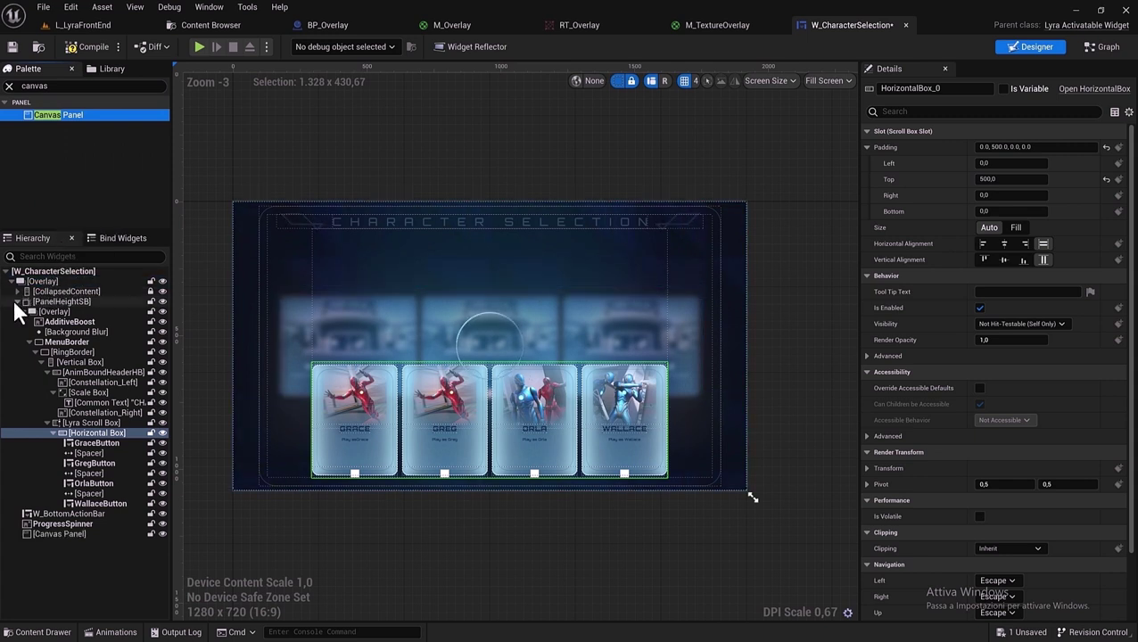
pyautogui.click(18, 302)
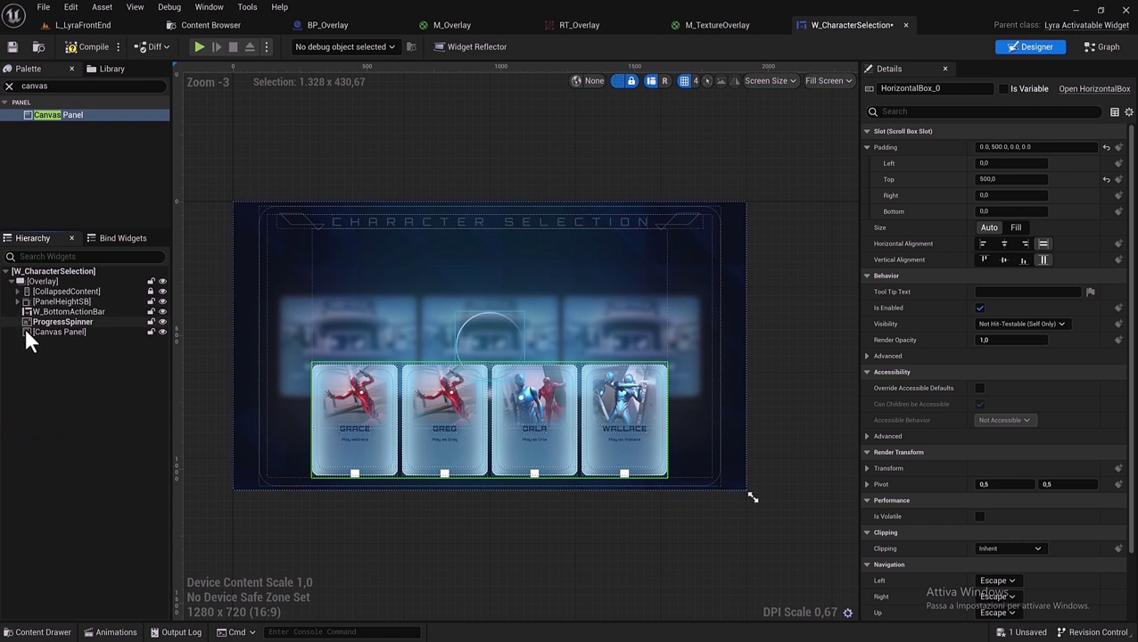
pyautogui.click(44, 330)
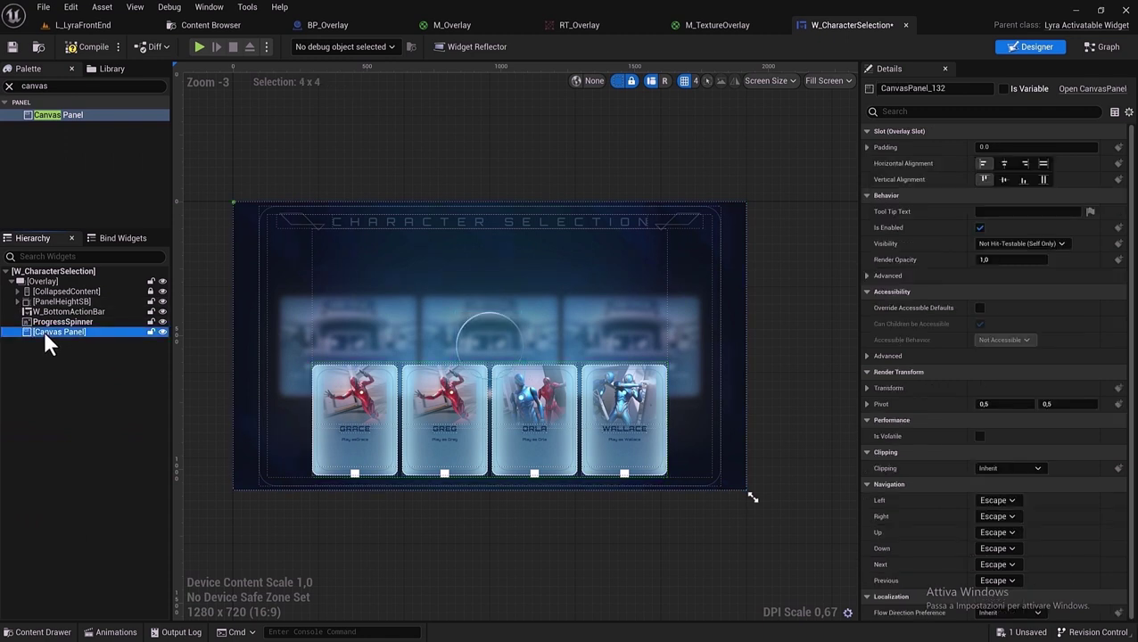
pyautogui.click(10, 87)
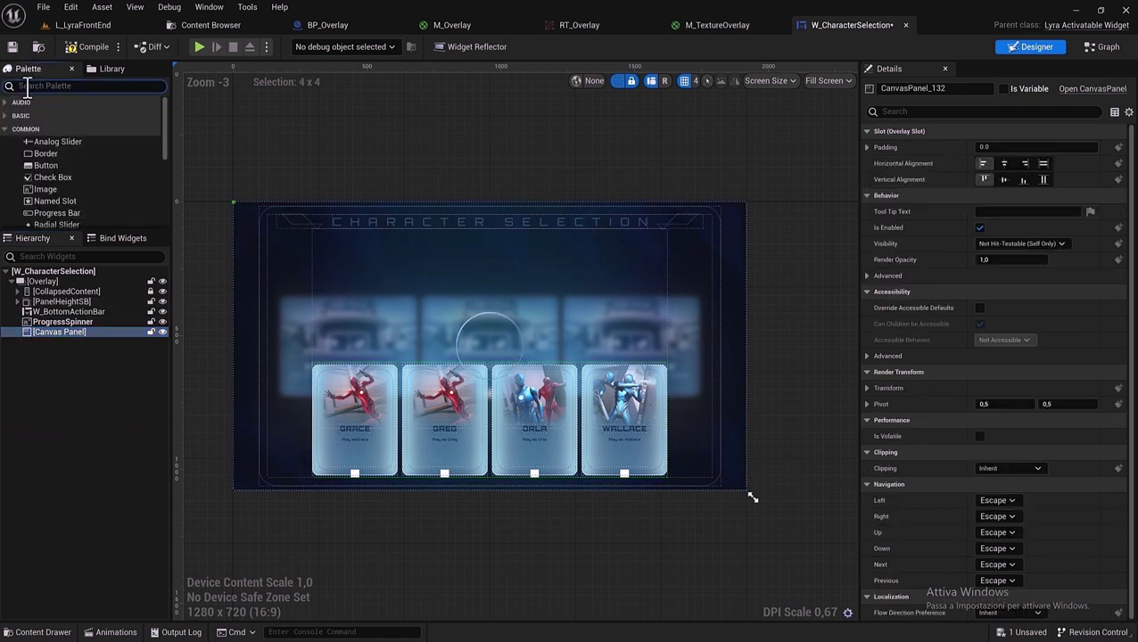
pyautogui.write('ima')
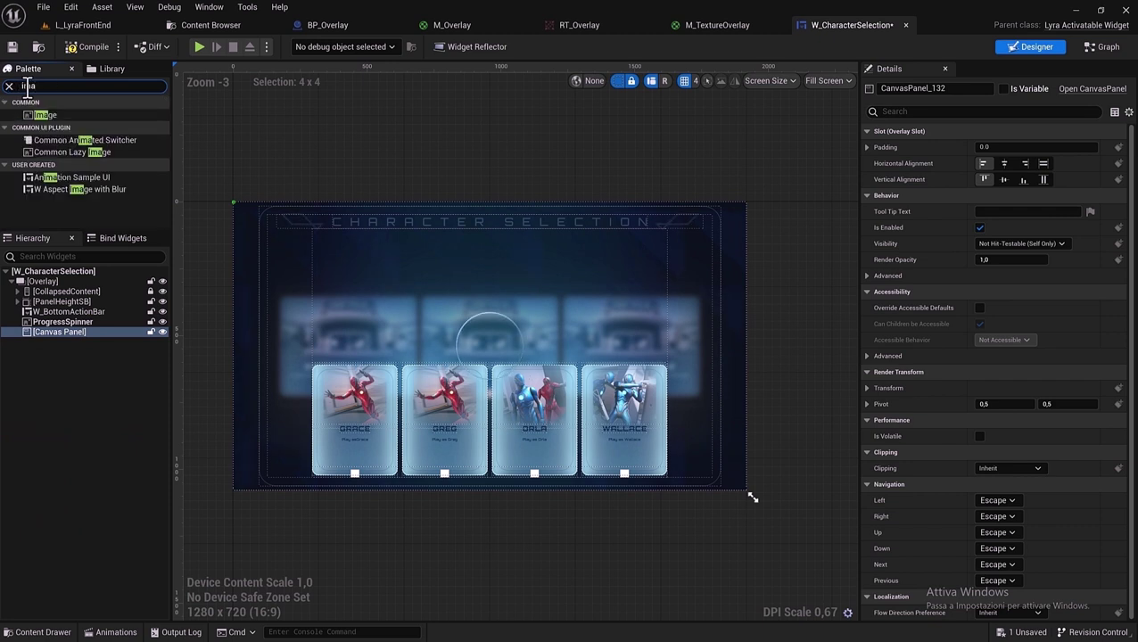
pyautogui.moveTo(41, 115)
pyautogui.mouseDown()
pyautogui.moveTo(64, 303)
pyautogui.moveTo(57, 330)
pyautogui.mouseUp()
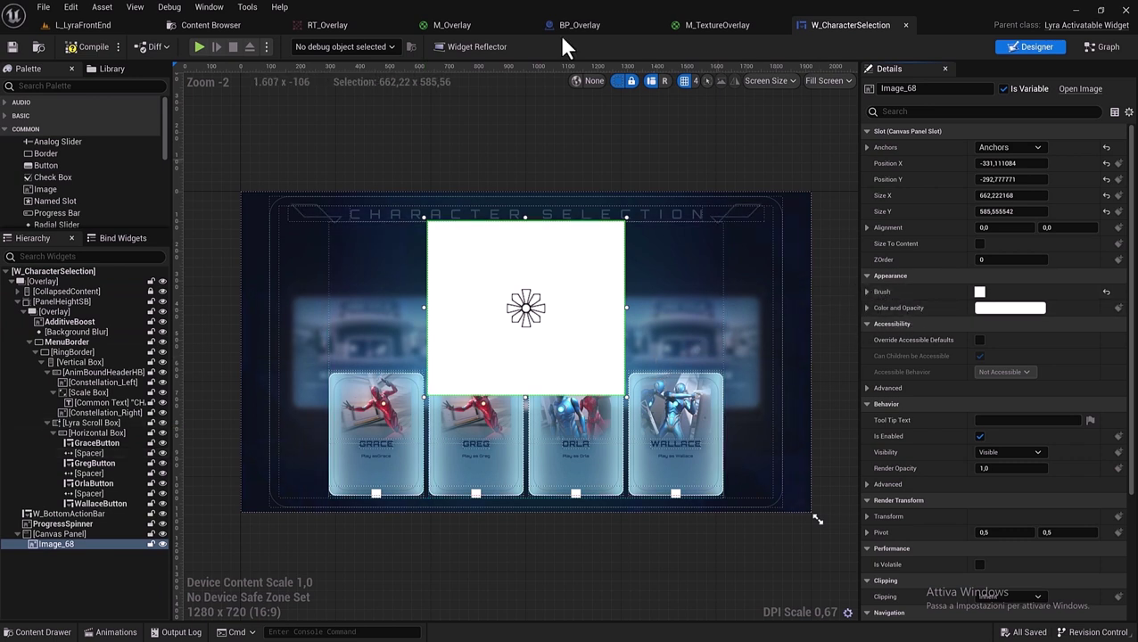
# Set Image_68's brush image to the RT_Overlay render target.
pyautogui.click(866, 291)
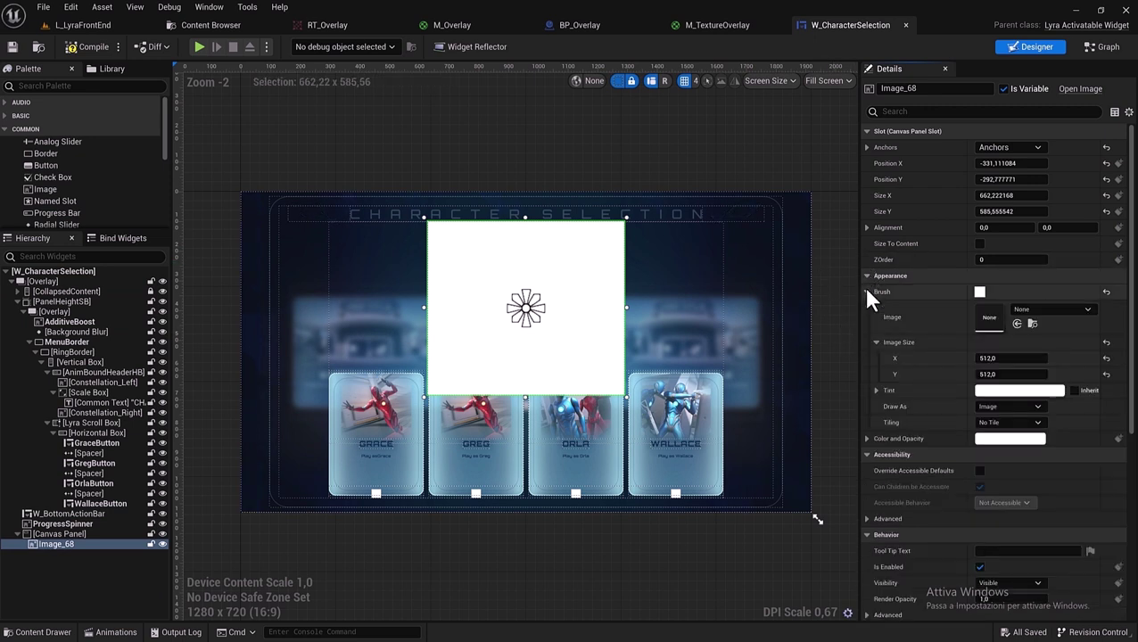
pyautogui.click(1028, 310)
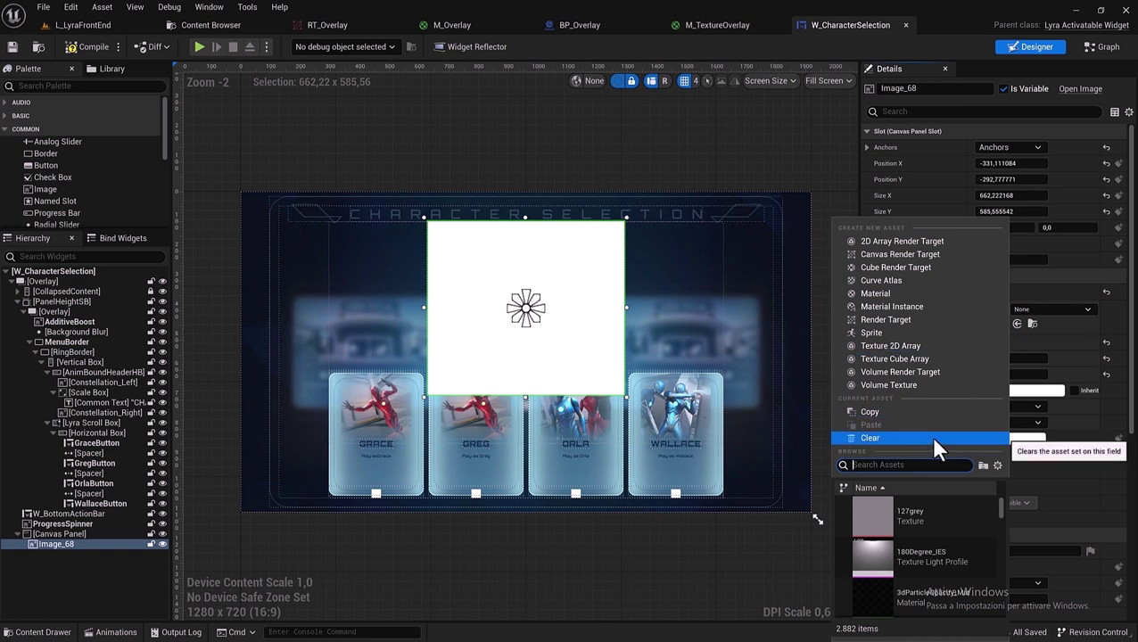
pyautogui.write('overla')
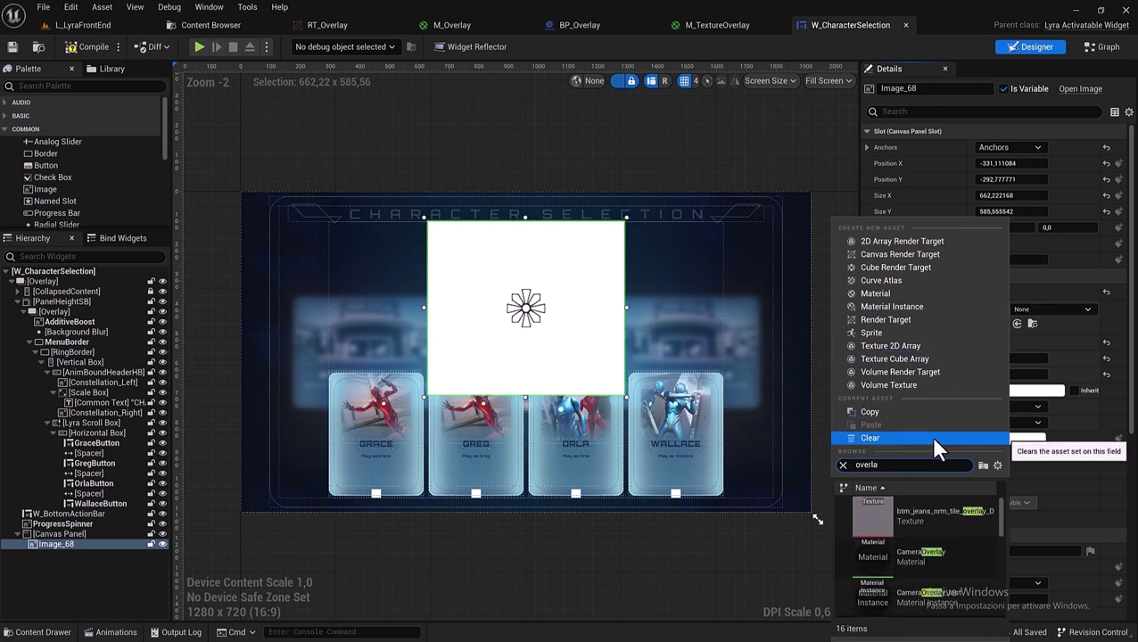
pyautogui.click(859, 471)
pyautogui.write('RT_')
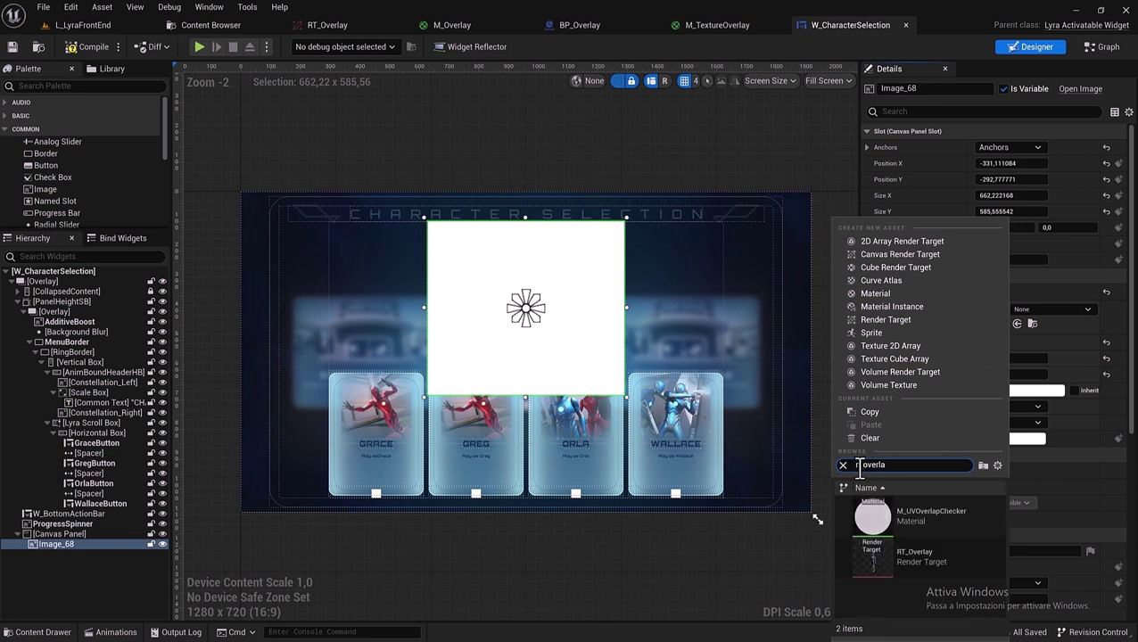
pyautogui.click(956, 544)
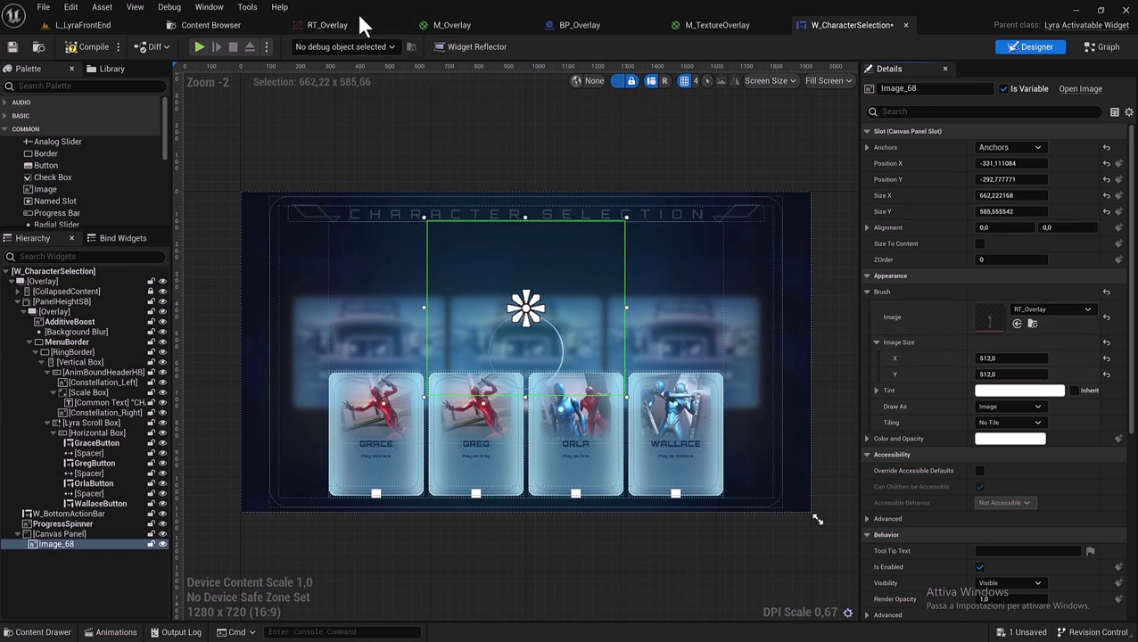
# Resize the RT_Overlay render target to 1920 × 1920 and go back to W_CharacterSelection.
pyautogui.click(1031, 322)
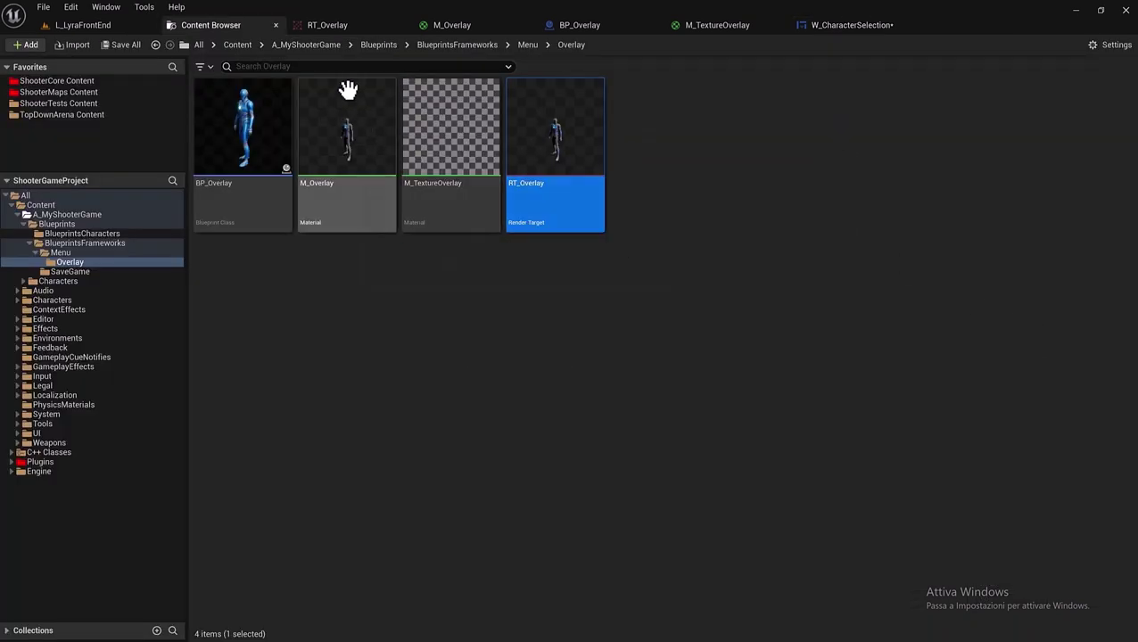
pyautogui.click(340, 27)
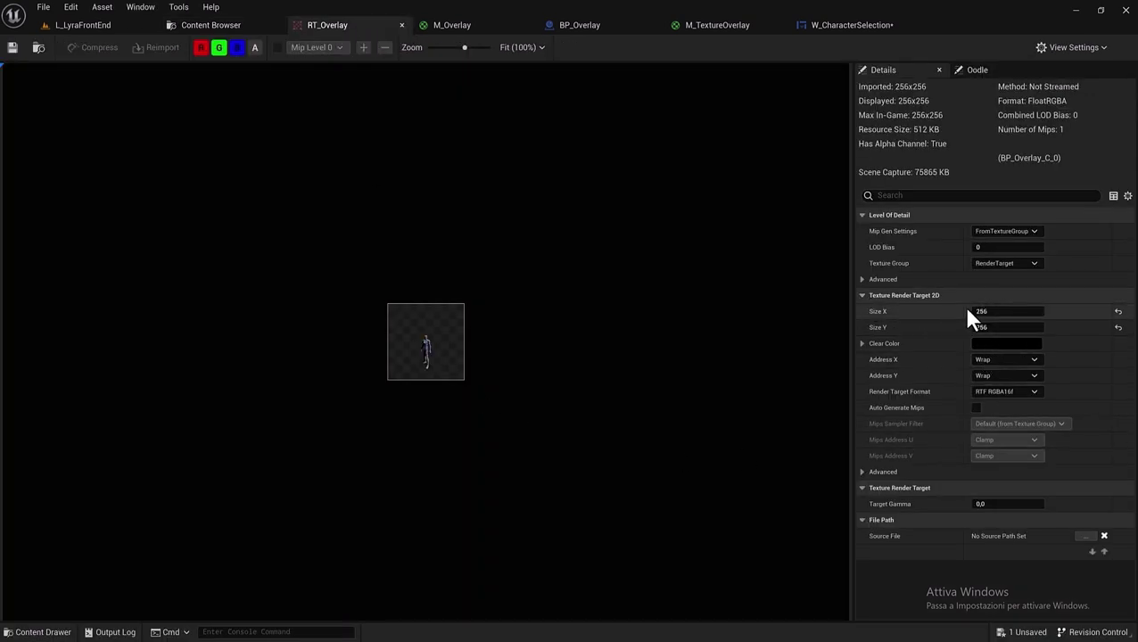
pyautogui.click(1003, 314)
pyautogui.click(1002, 330)
pyautogui.write('1920')
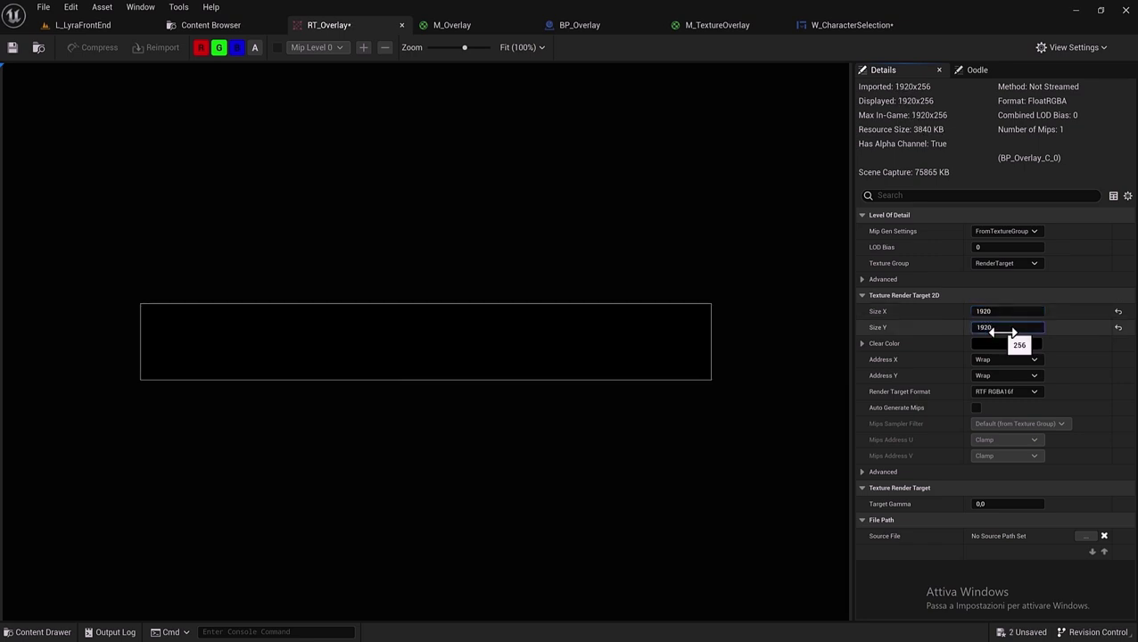
pyautogui.press('Return')
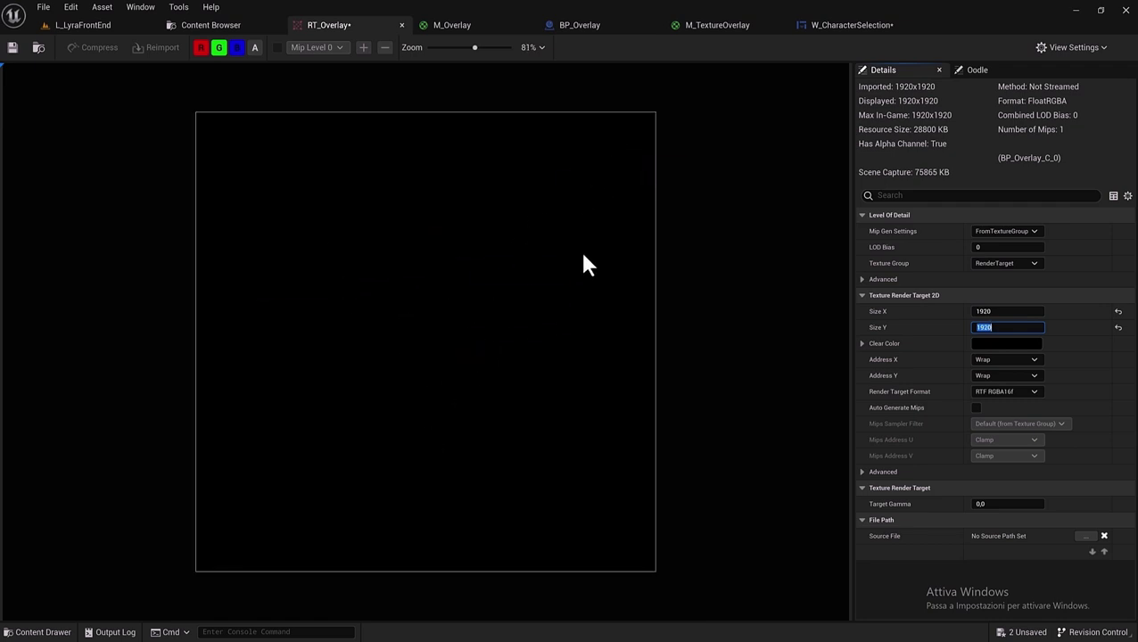
pyautogui.click(805, 25)
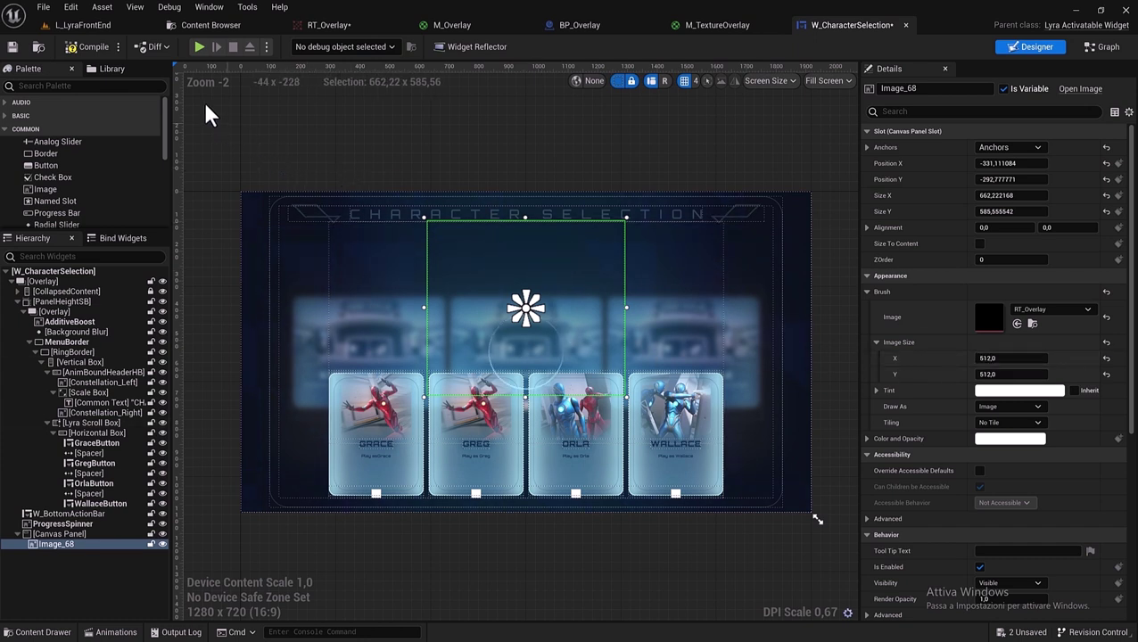
# Compile and save W_CharacterSelection and dismiss the compiler results.
pyautogui.click(87, 51)
pyautogui.click(13, 46)
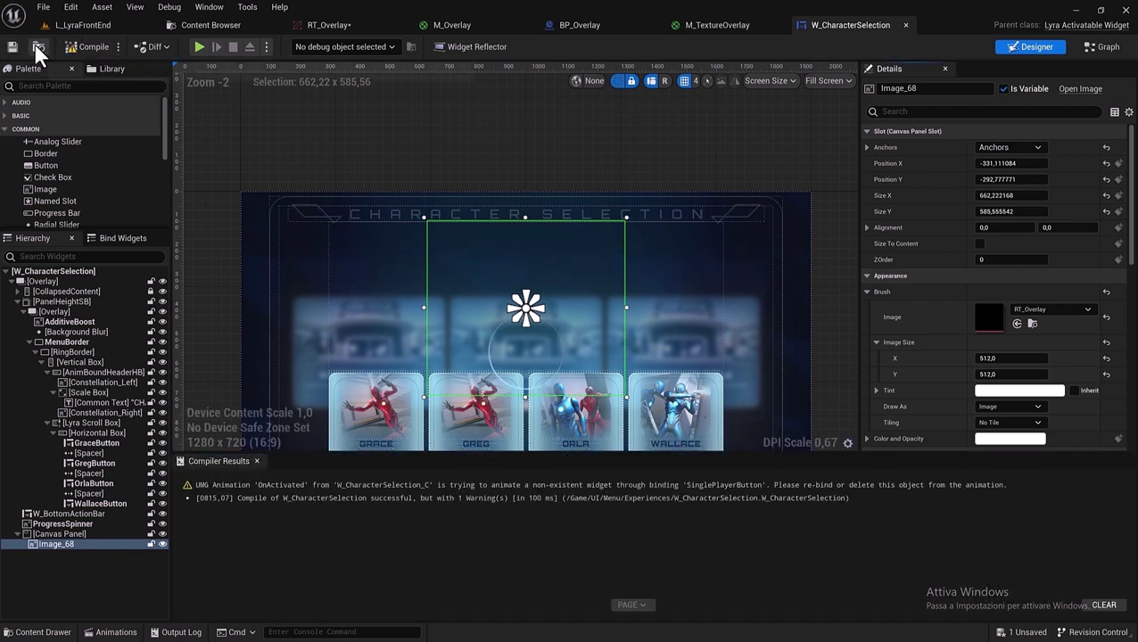
pyautogui.click(257, 462)
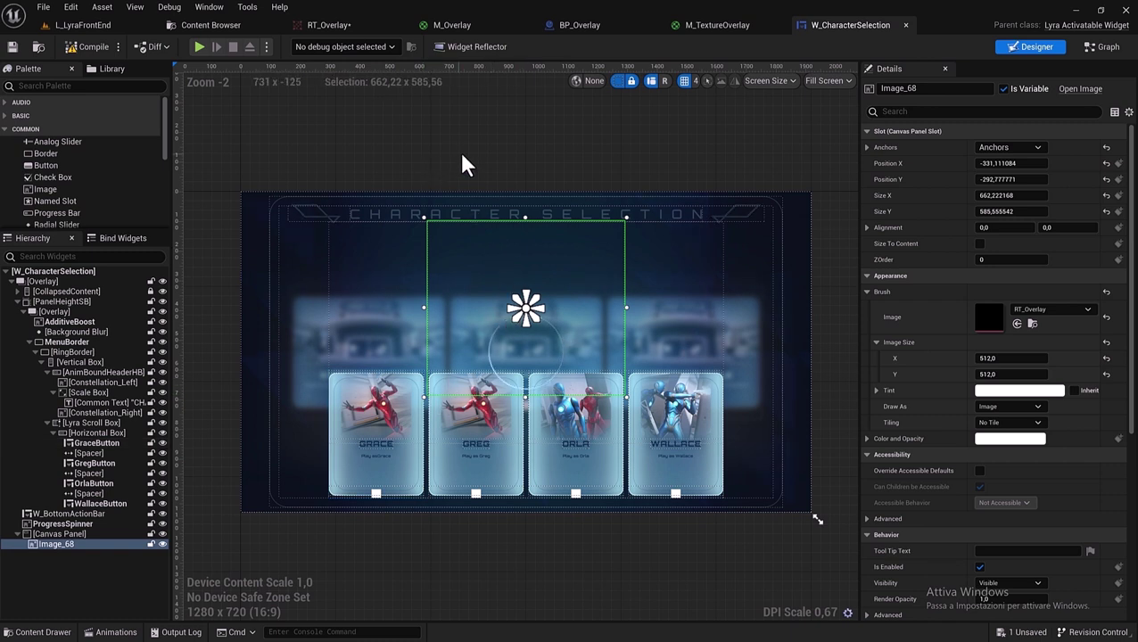
# Check BP_Overlay's viewport, then move the Canvas Panel first in the Overlay, behind the cards.
pyautogui.click(580, 25)
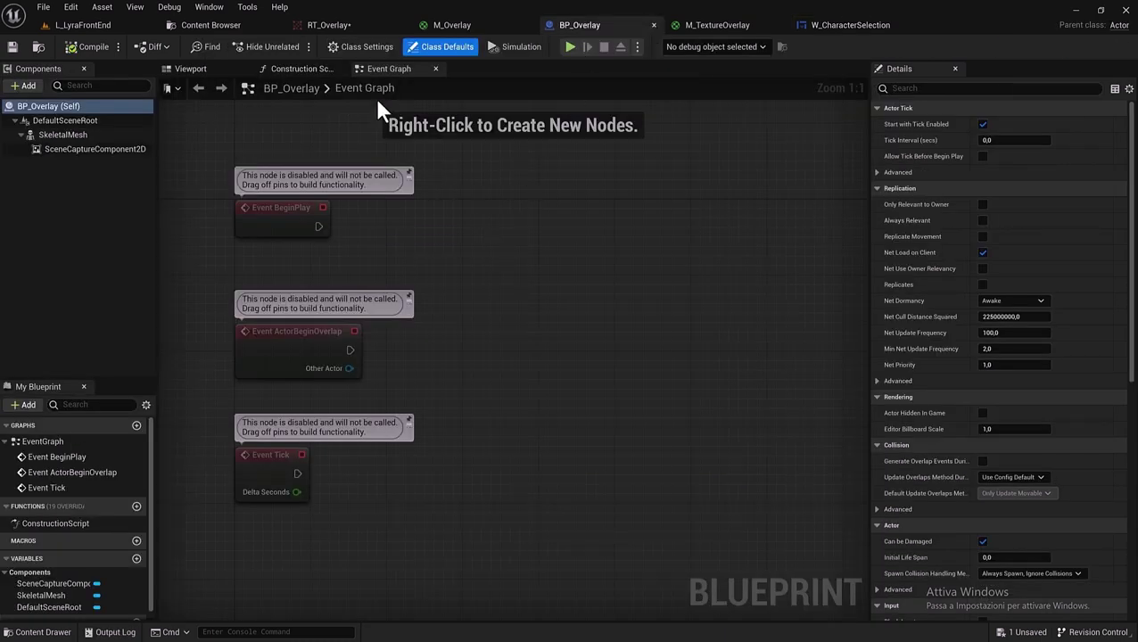
pyautogui.click(204, 71)
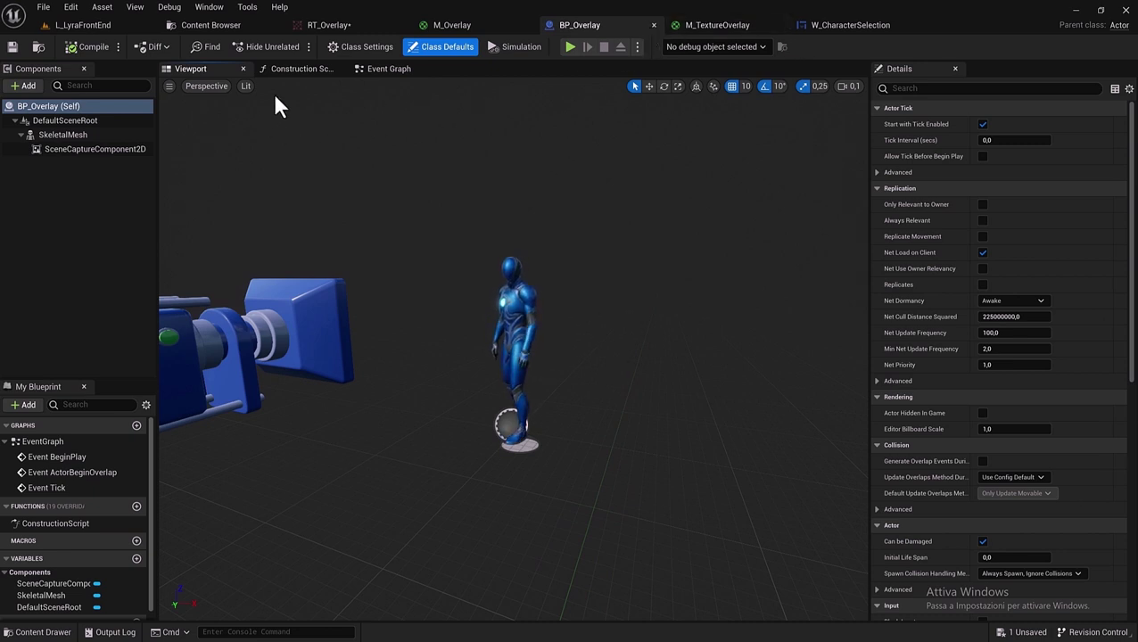
pyautogui.click(847, 25)
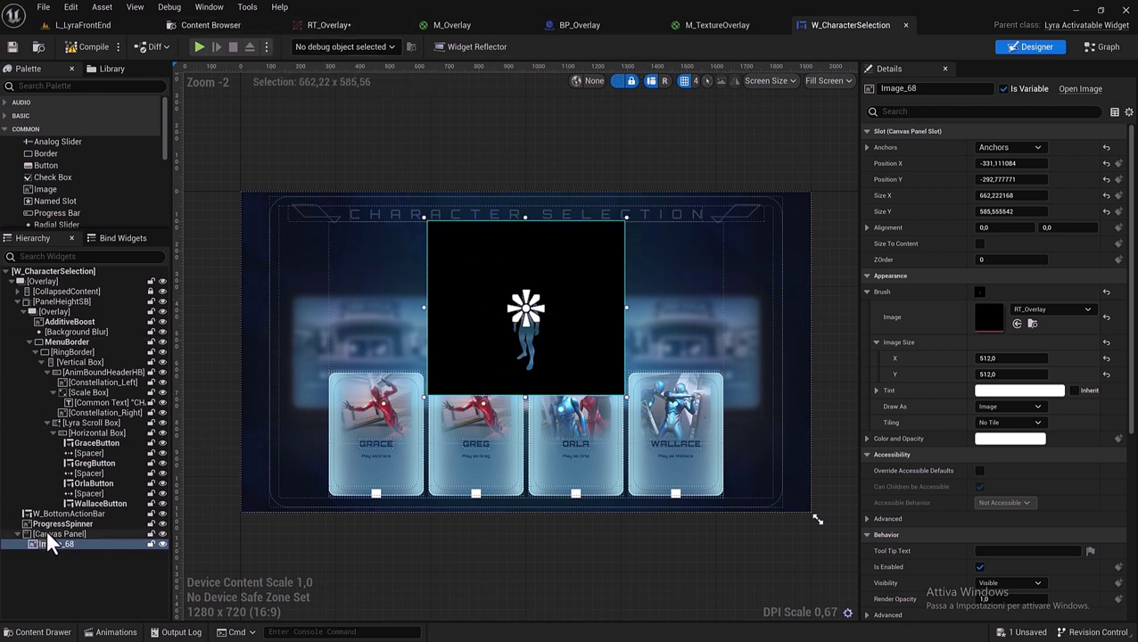
pyautogui.moveTo(48, 532); pyautogui.dragTo(57, 283)
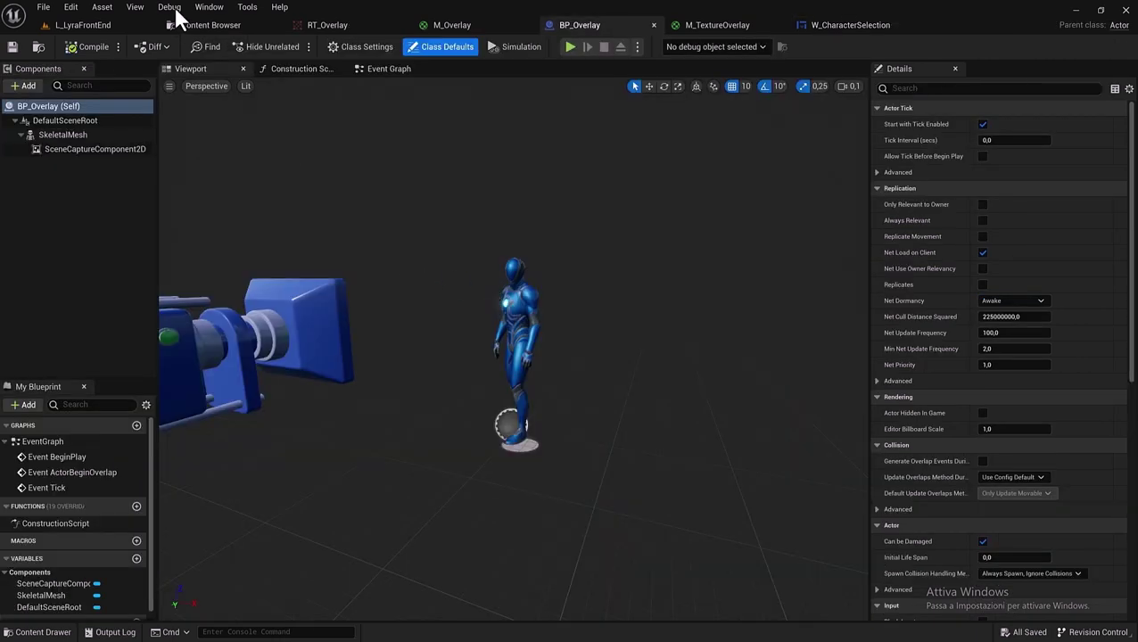
# Browse to Content > A_MyShooterGame > Blueprints > BlueprintsCharacters and open BP_GRACE.
pyautogui.click(196, 23)
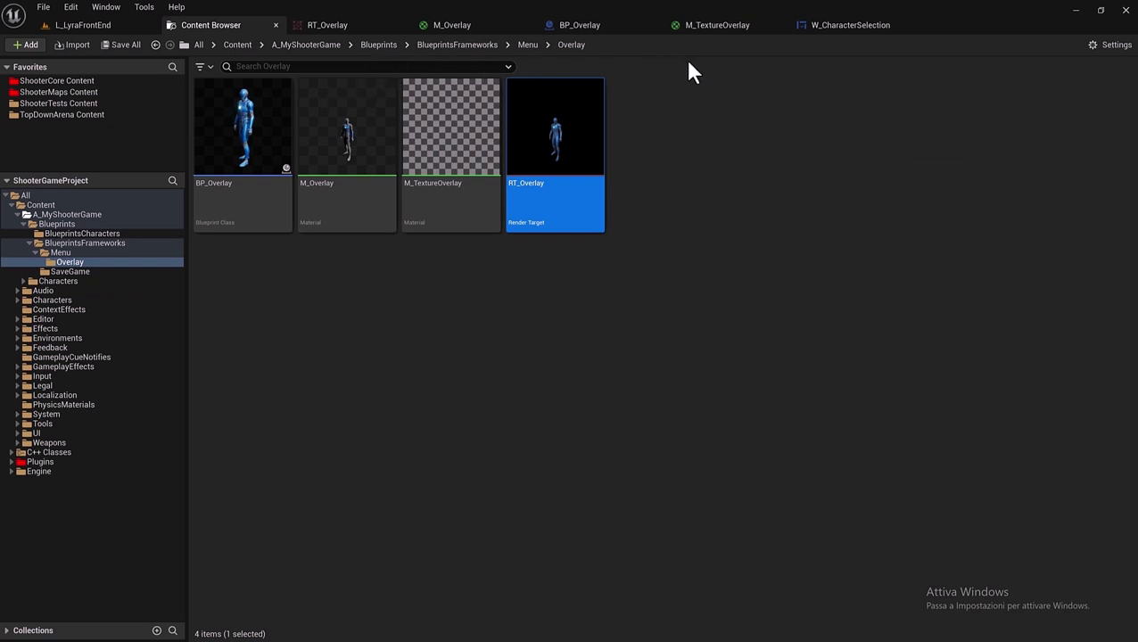
pyautogui.click(254, 42)
pyautogui.click(247, 45)
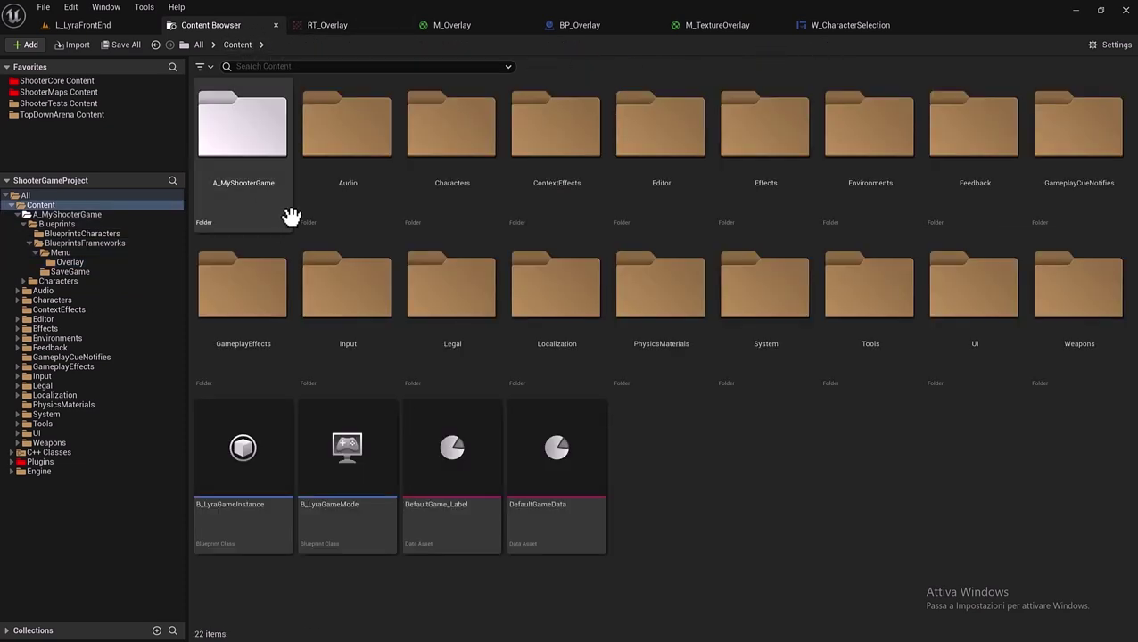
pyautogui.doubleClick(255, 177)
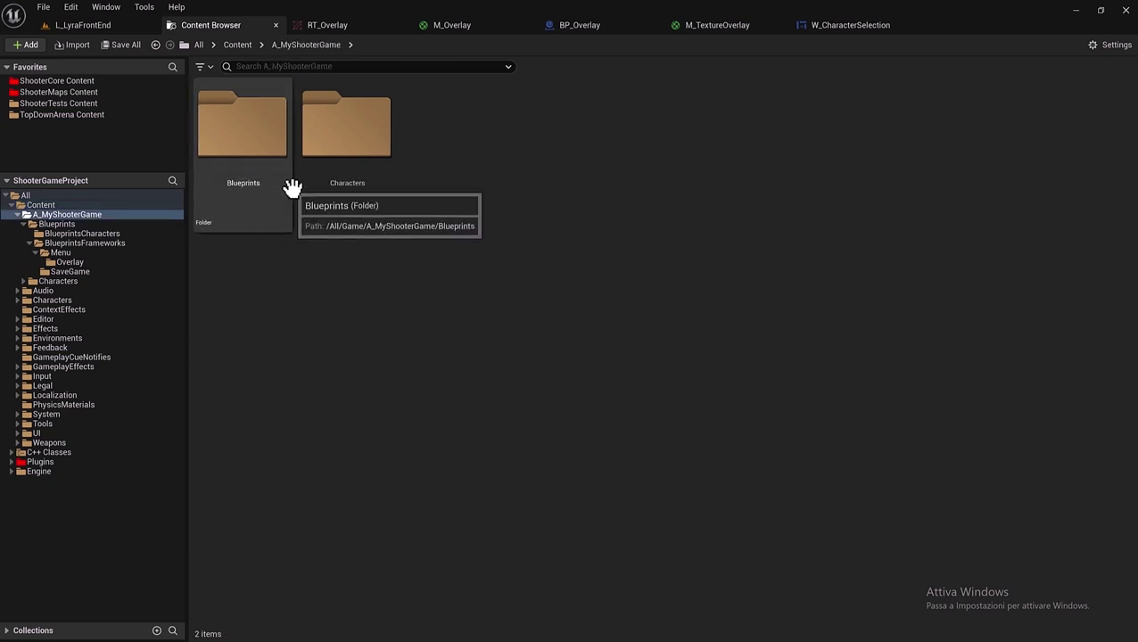
pyautogui.doubleClick(276, 179)
pyautogui.doubleClick(251, 195)
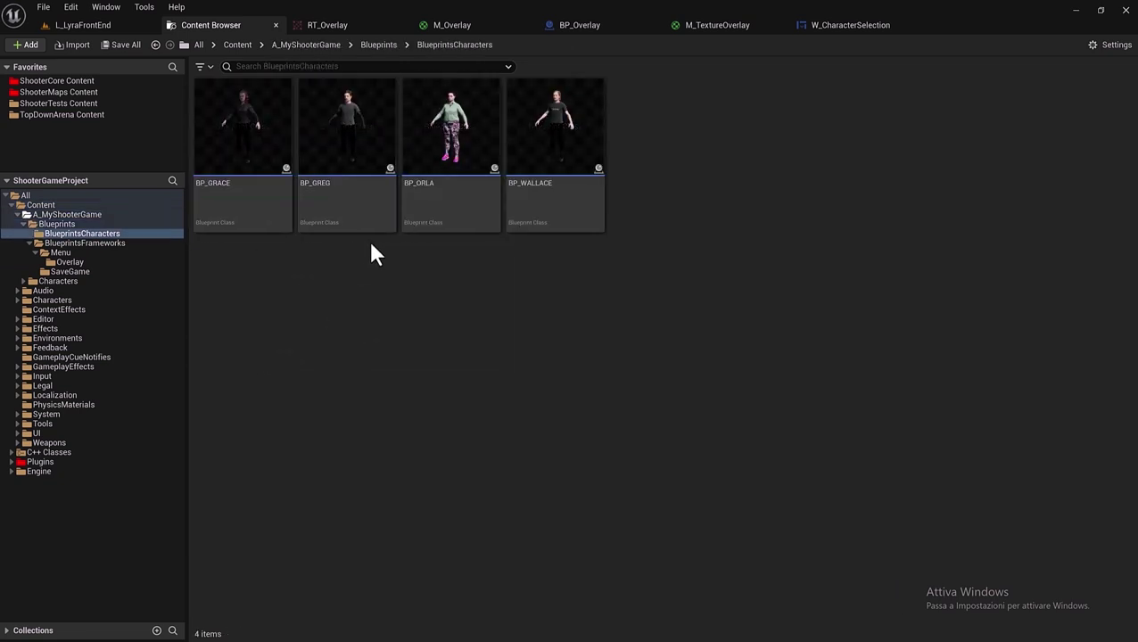
pyautogui.click(248, 204)
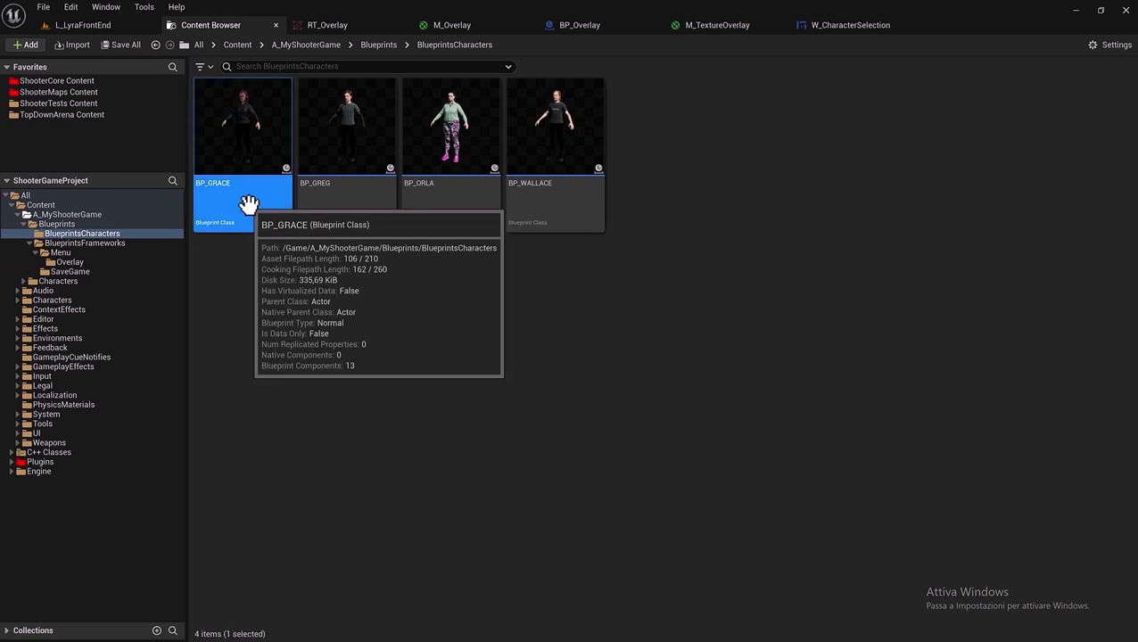
pyautogui.doubleClick(248, 205)
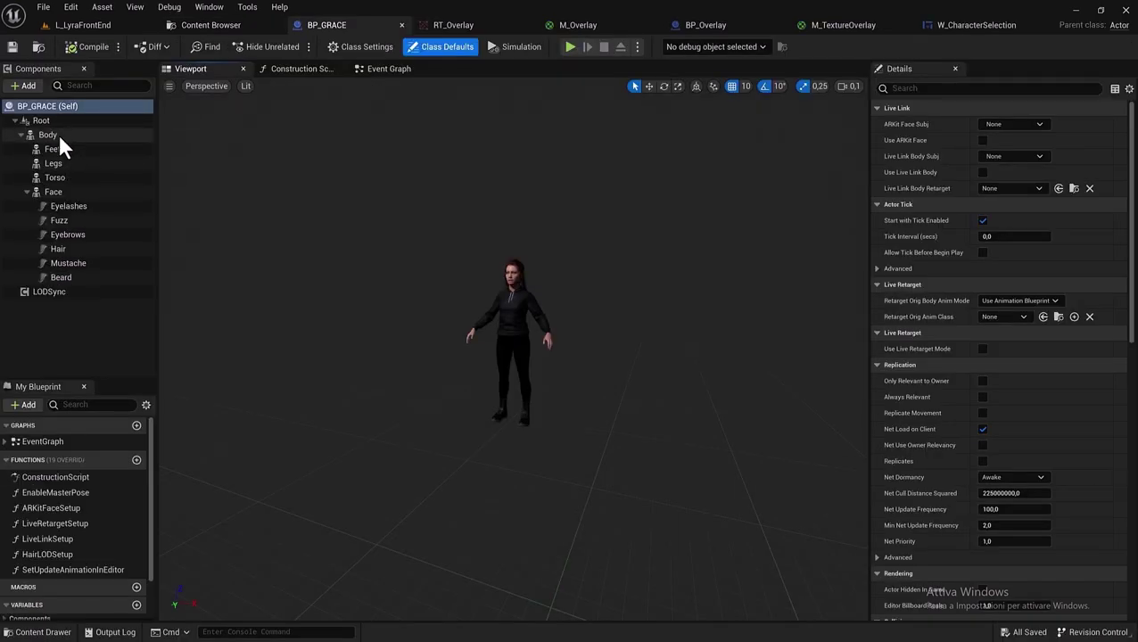
# Copy BP_GRACE's Body, face and LODSync components and switch back to BP_Overlay.
pyautogui.click(57, 133)
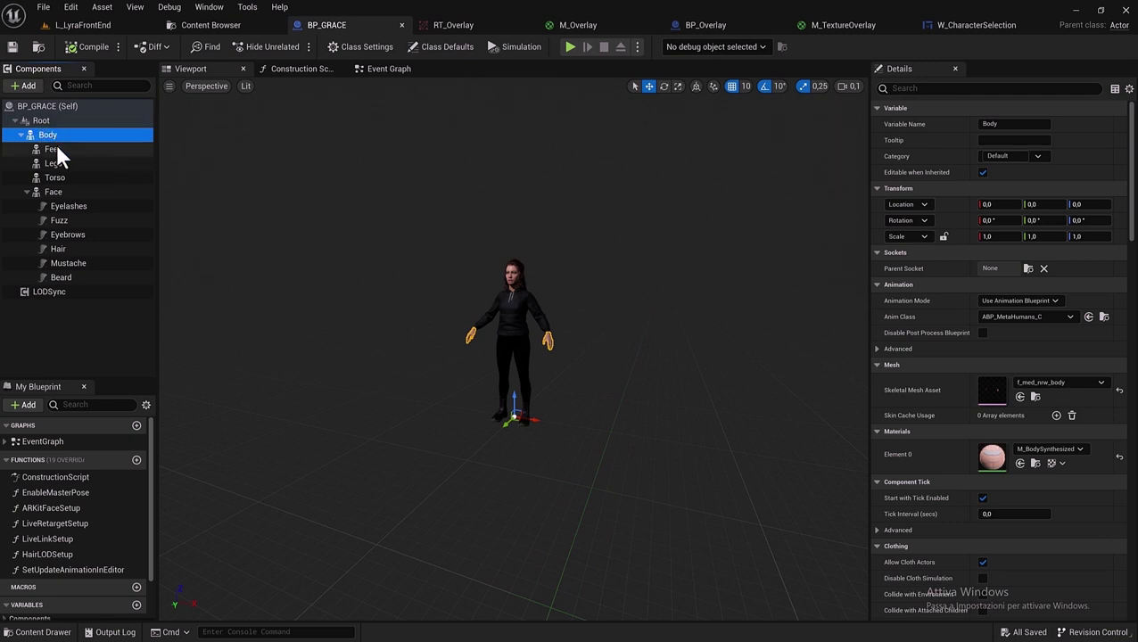
pyautogui.keyDown('shift'); pyautogui.click(58, 292); pyautogui.keyUp('shift')
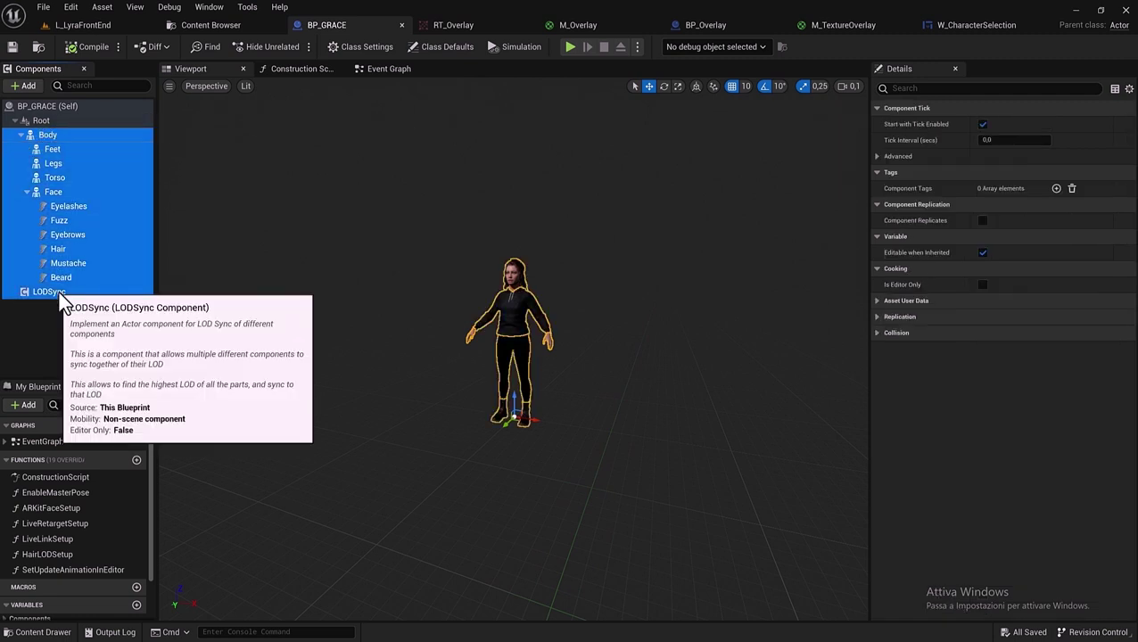
pyautogui.rightClick(61, 178)
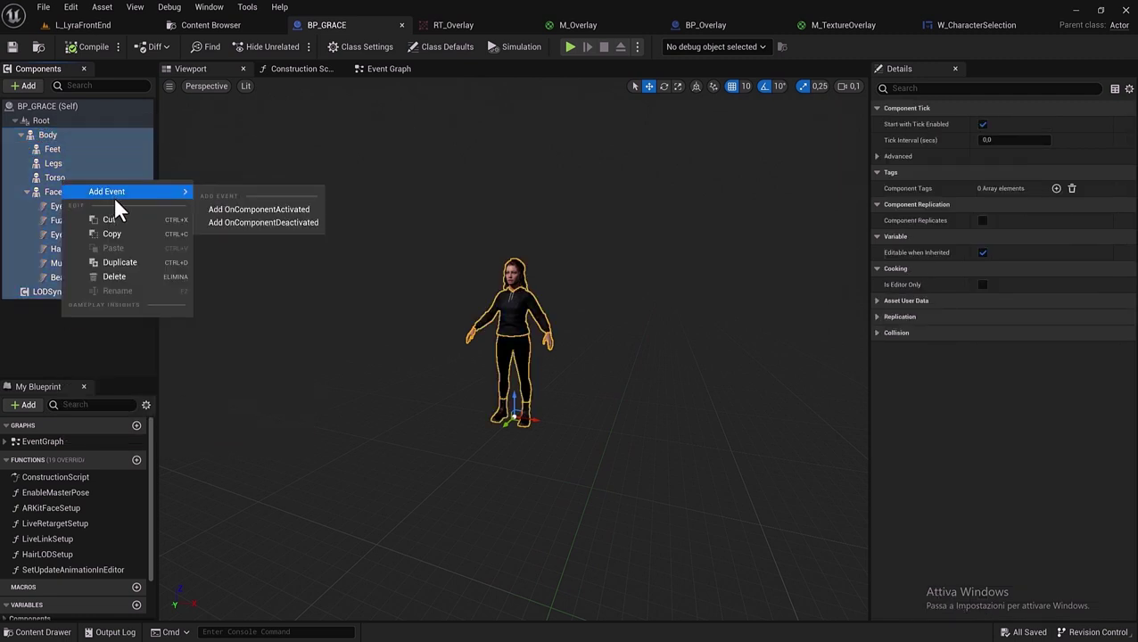
pyautogui.click(115, 233)
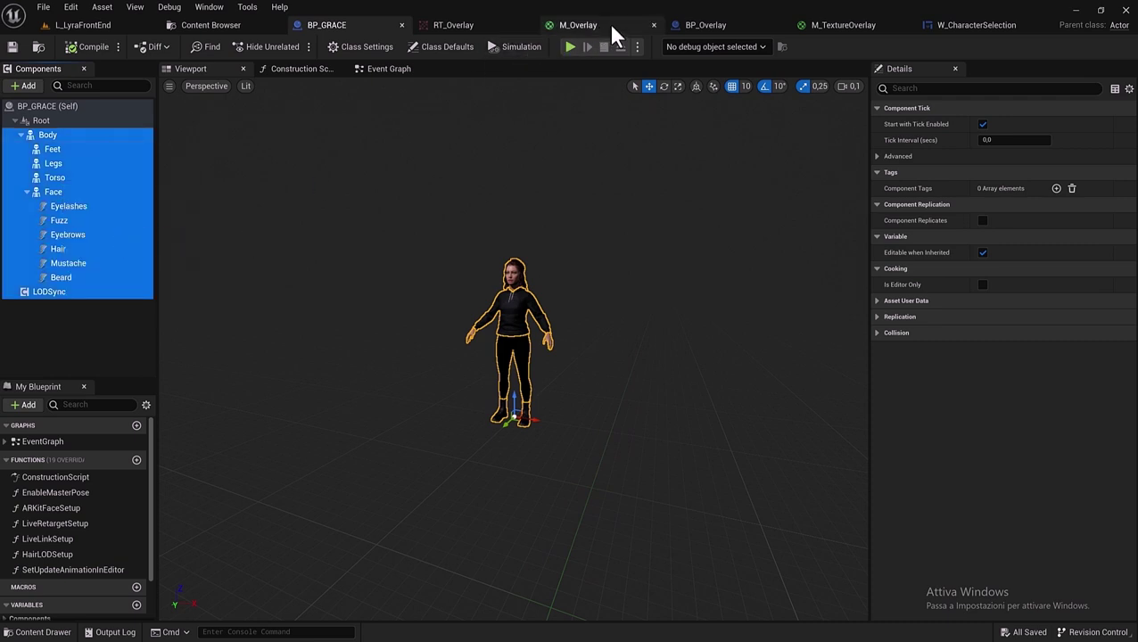
pyautogui.click(700, 25)
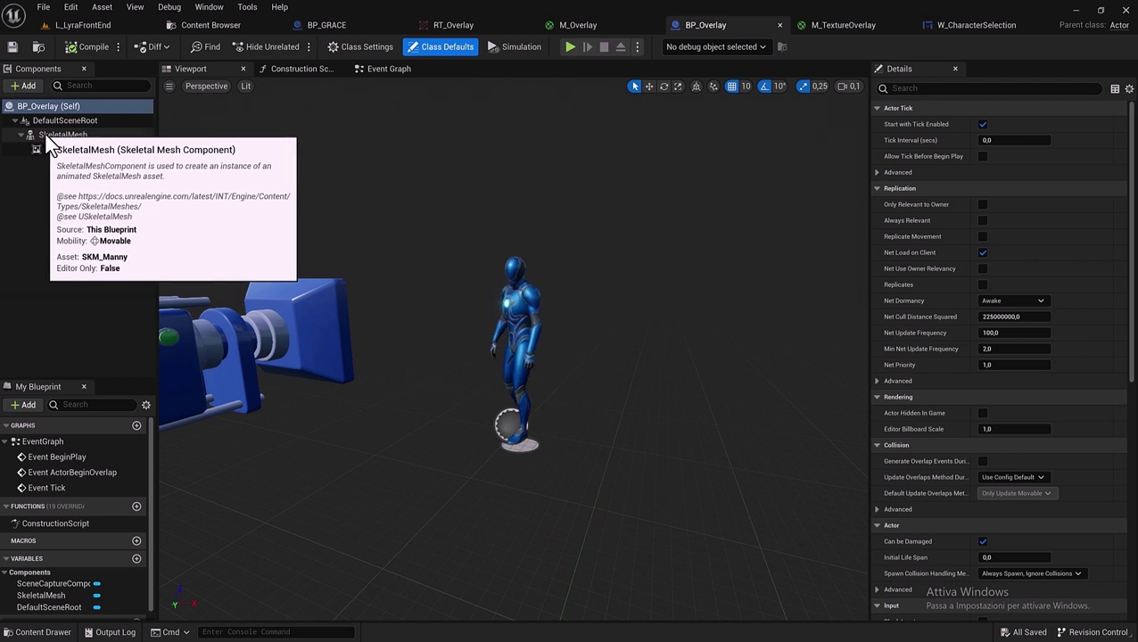
# Paste Grace's components into BP_Overlay and uncheck Visible on the original Manny SkeletalMesh.
pyautogui.rightClick(51, 169)
pyautogui.click(102, 194)
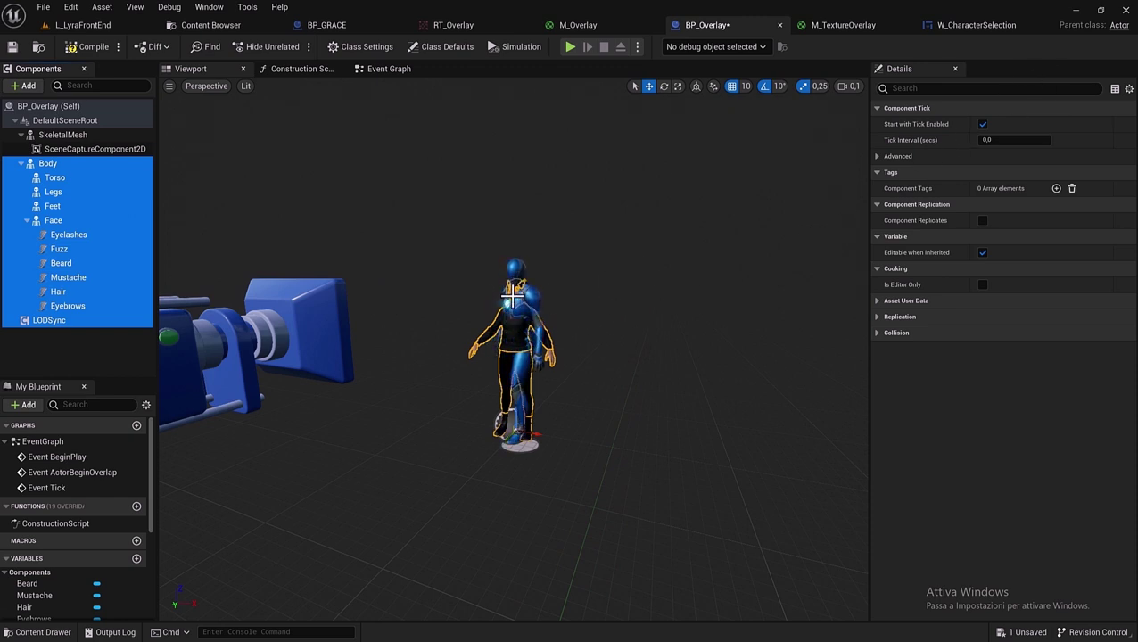
pyautogui.click(77, 135)
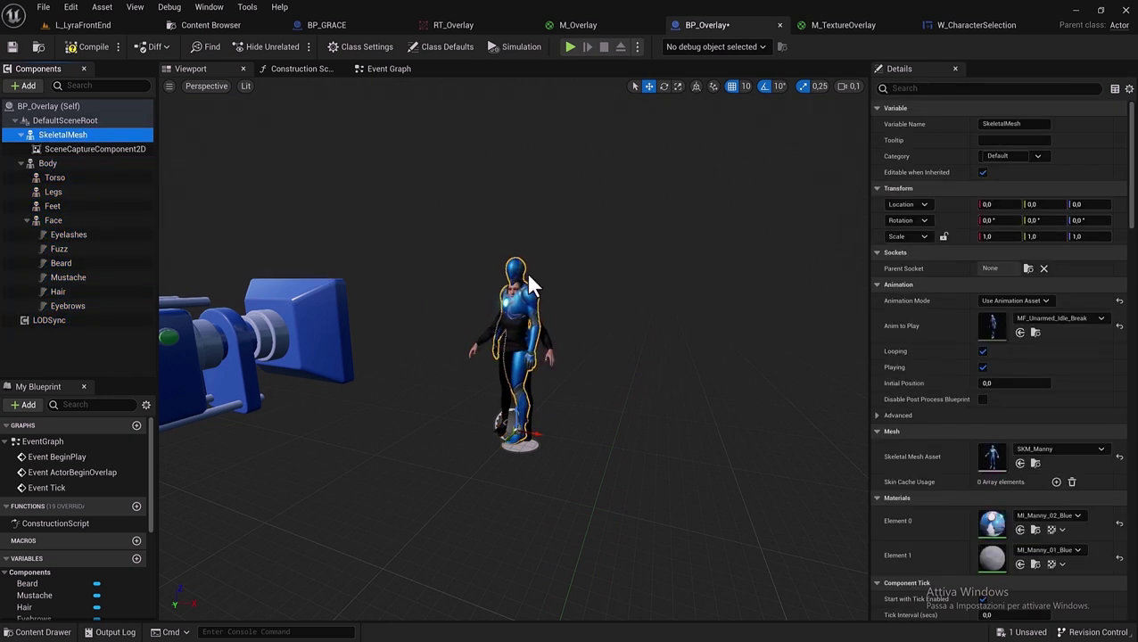
pyautogui.click(928, 87)
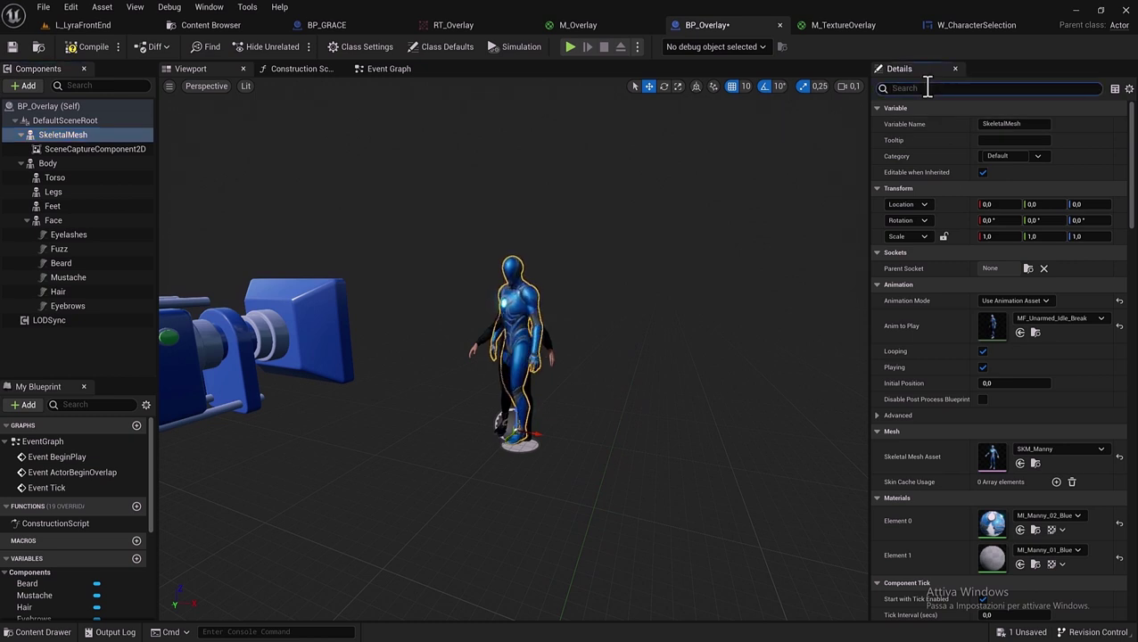
pyautogui.write('vis')
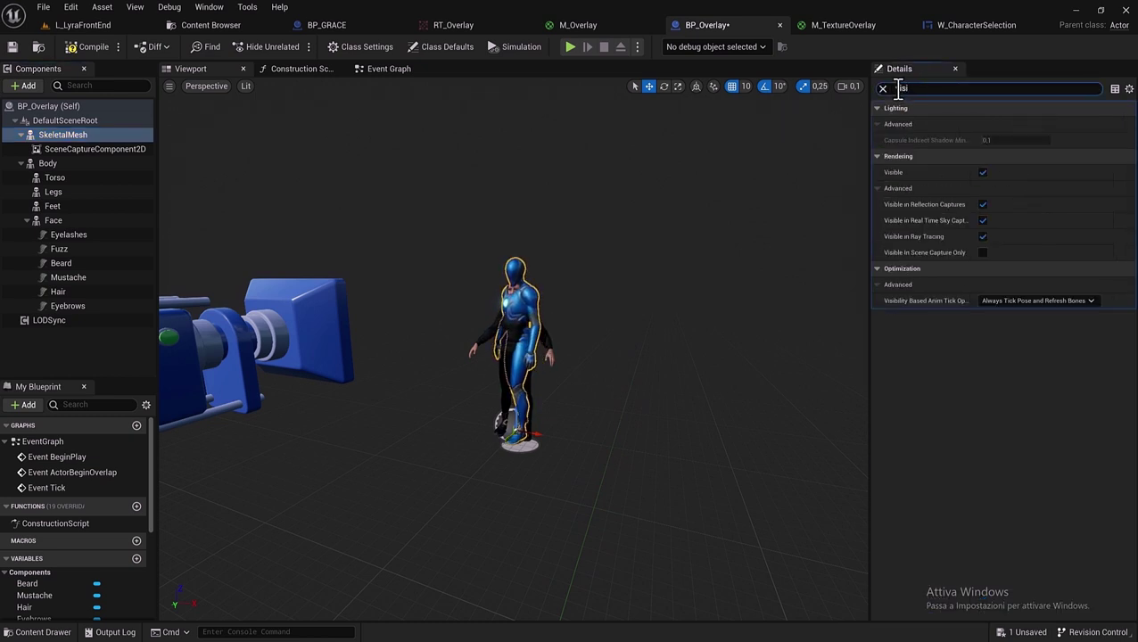
pyautogui.write('ibl')
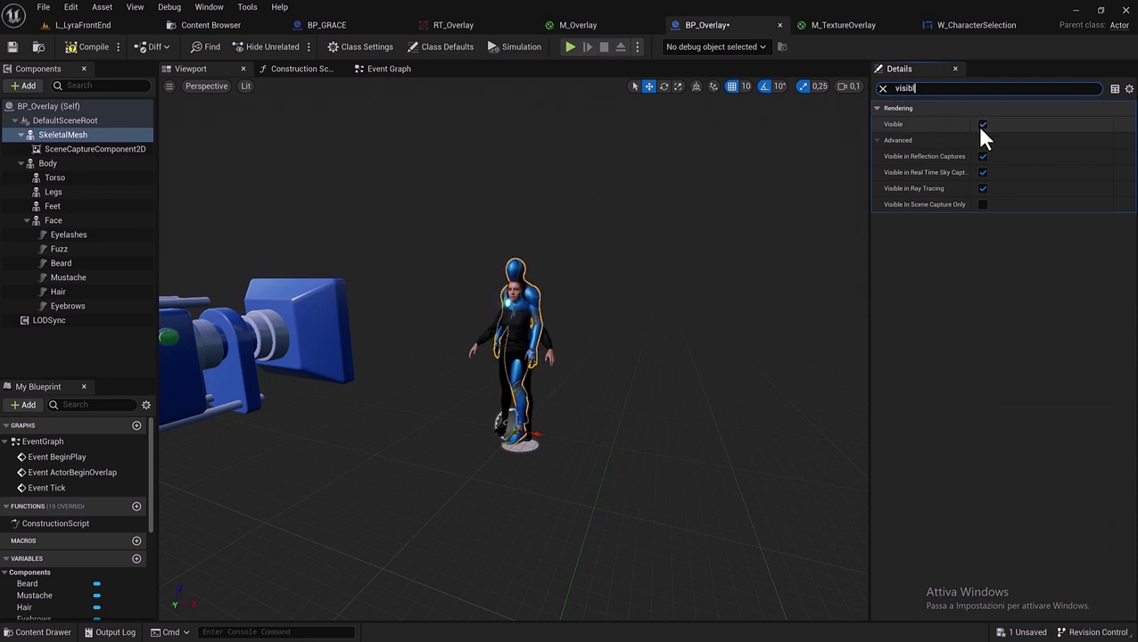
pyautogui.click(982, 125)
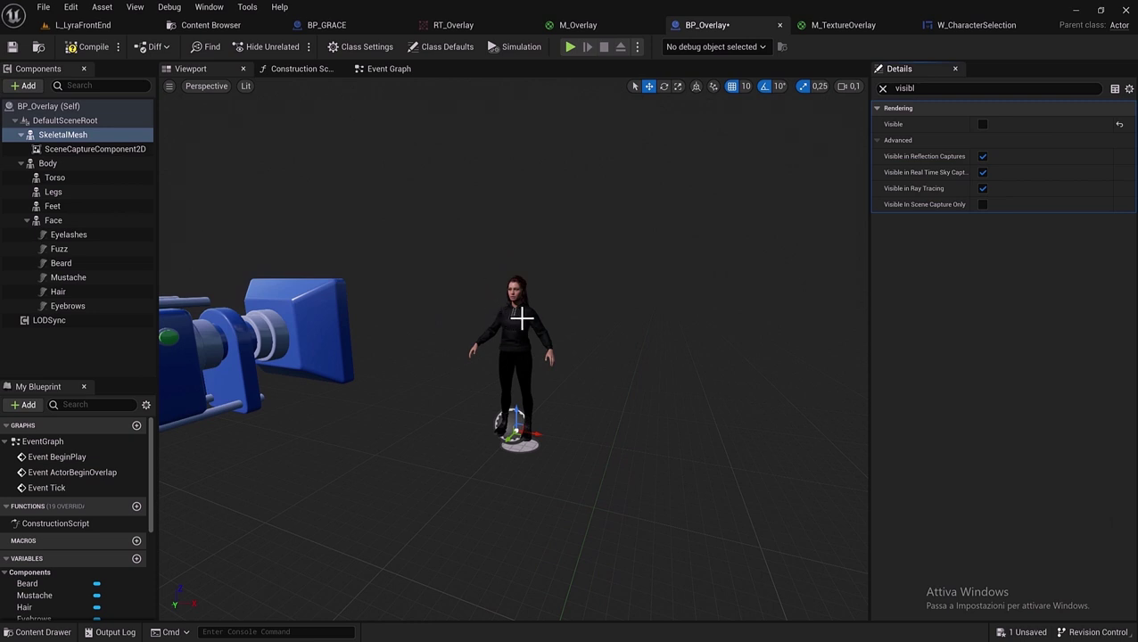
# Rename the Body component to GraceBody and delete the Torso hoodie component.
pyautogui.click(41, 166)
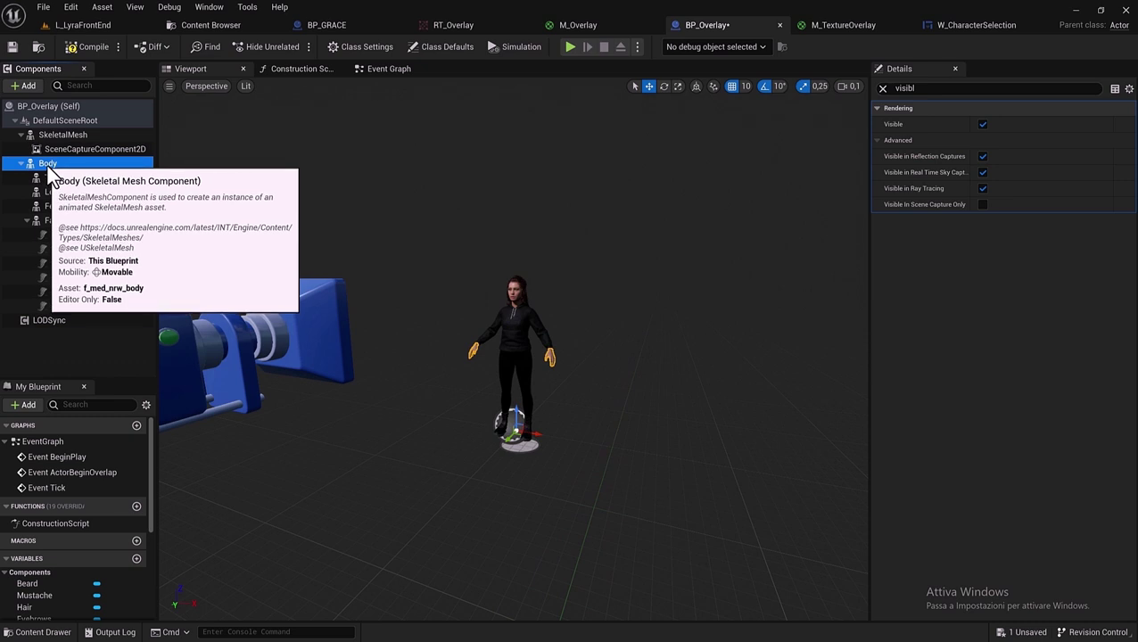
pyautogui.click(65, 170)
pyautogui.write('Gra')
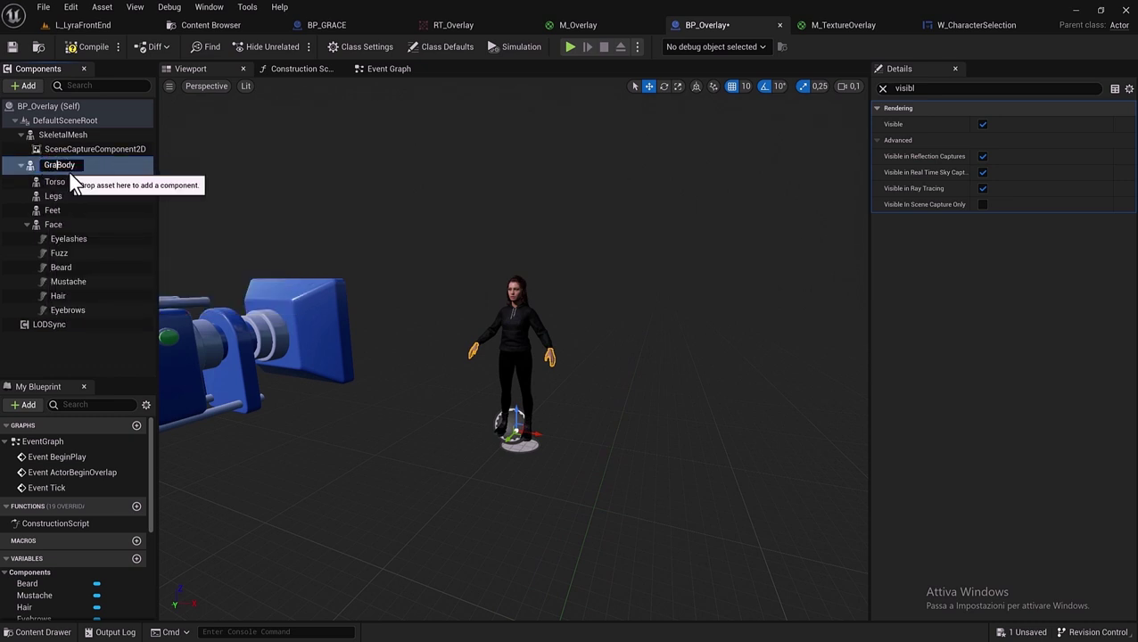
pyautogui.write('ce')
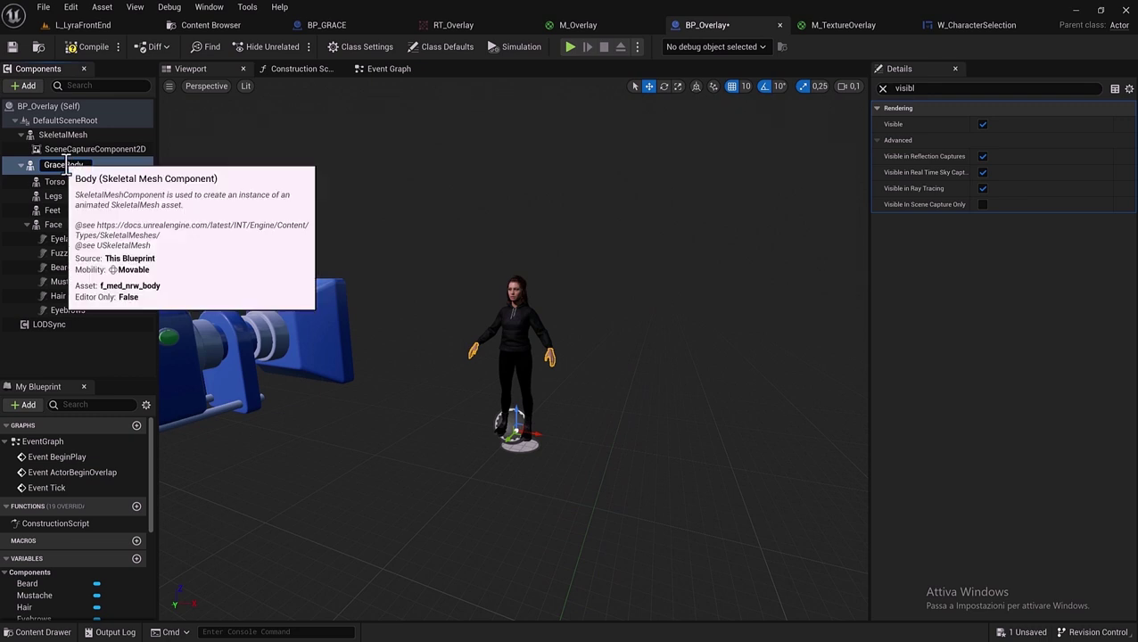
pyautogui.moveTo(67, 165); pyautogui.dragTo(29, 165)
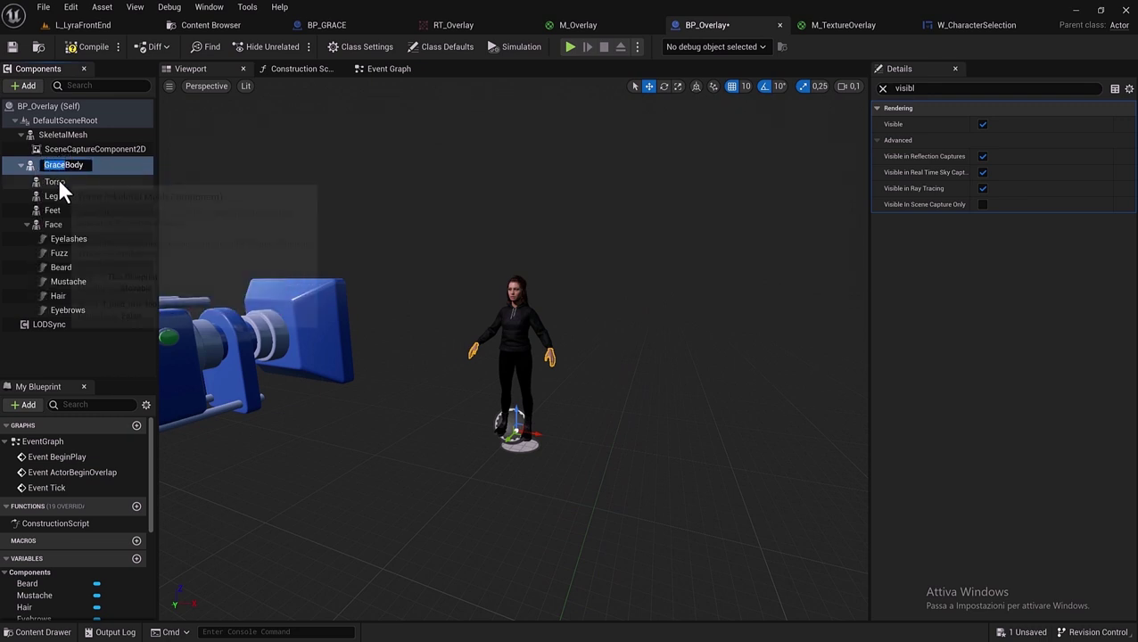
pyautogui.click(54, 182)
pyautogui.press('Delete')
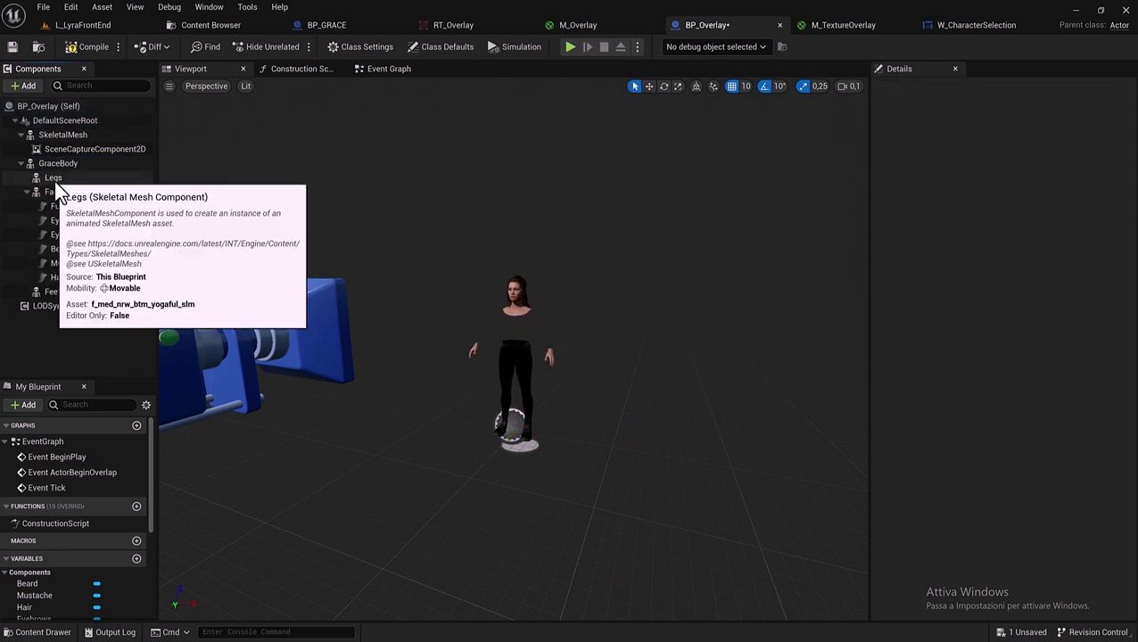
# Add the Grace prefix to Legs and Face, making GraceLegs and GraceFace.
pyautogui.click(54, 178)
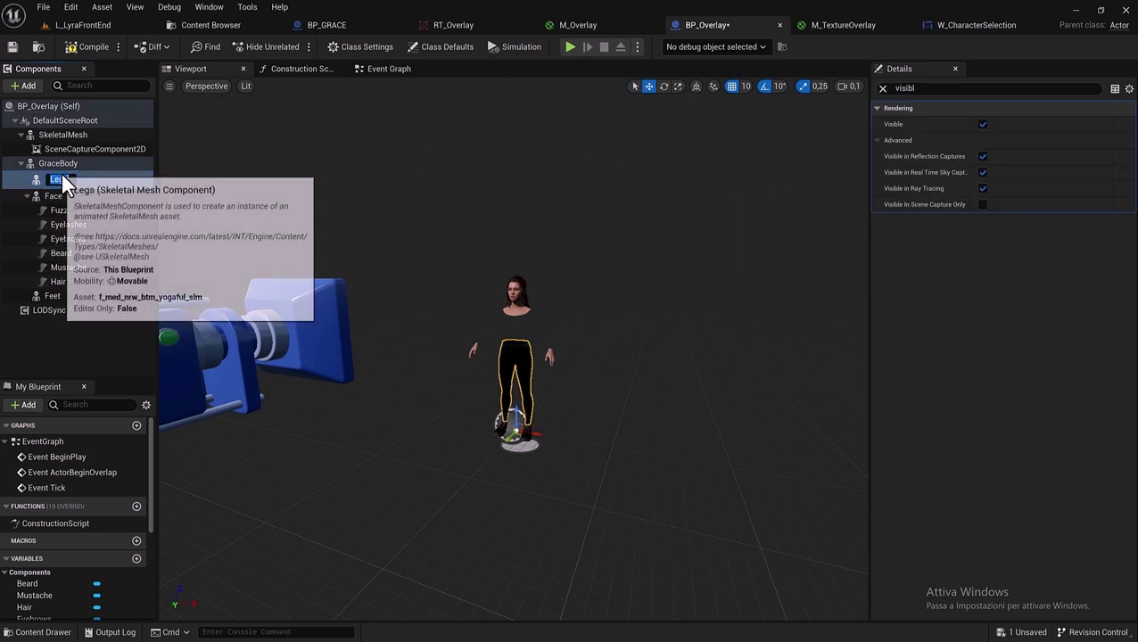
pyautogui.click(51, 179)
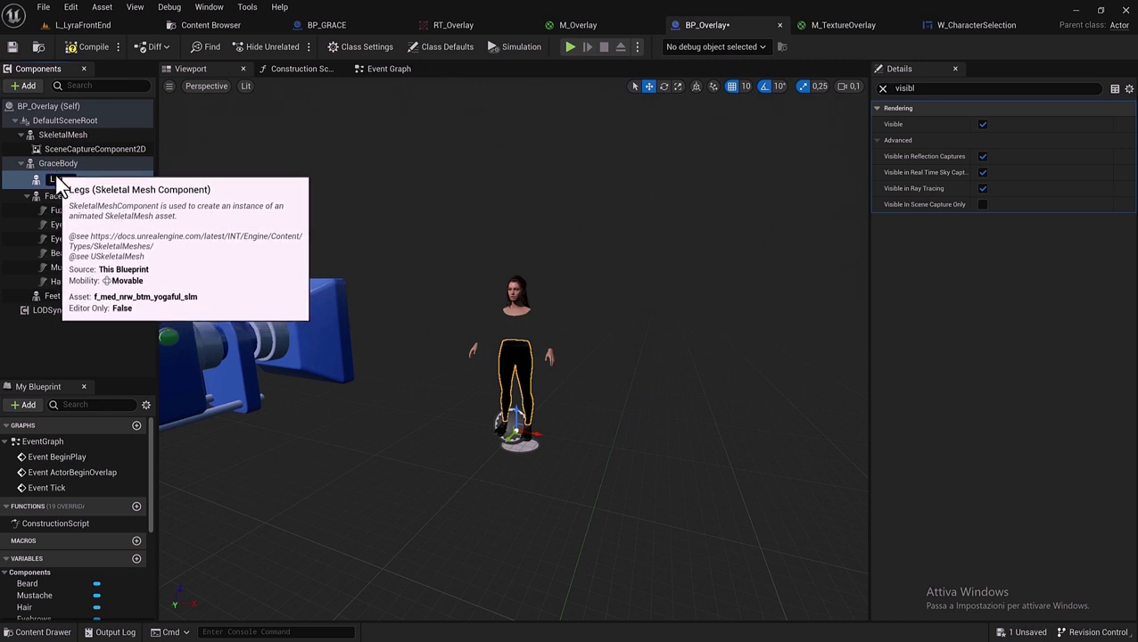
pyautogui.press('Home')
pyautogui.write('Grace')
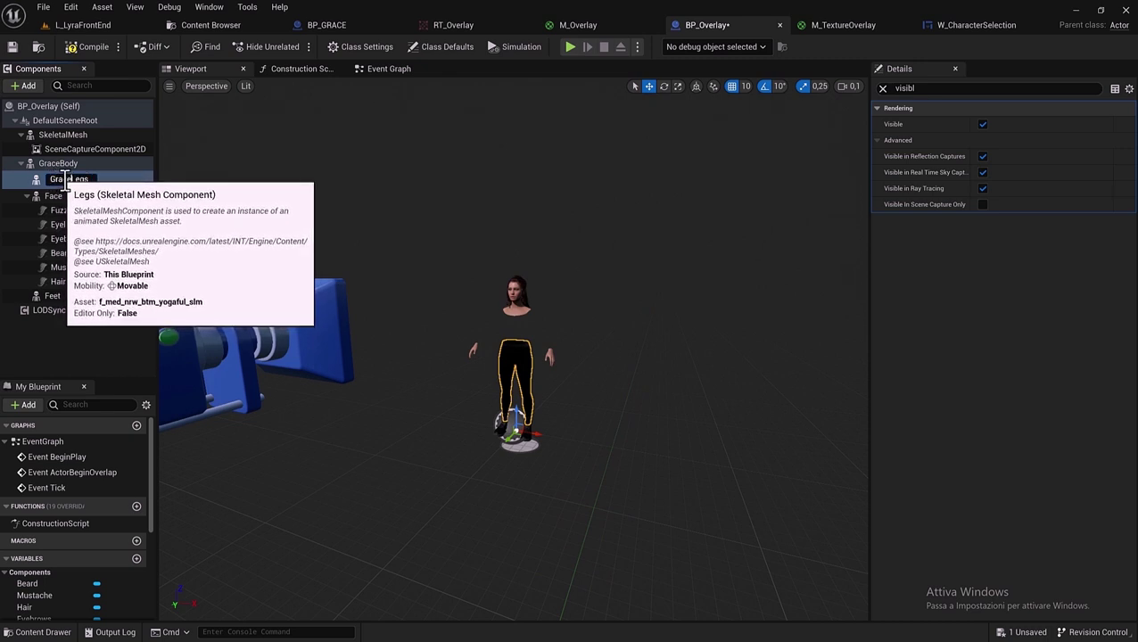
pyautogui.click(55, 193)
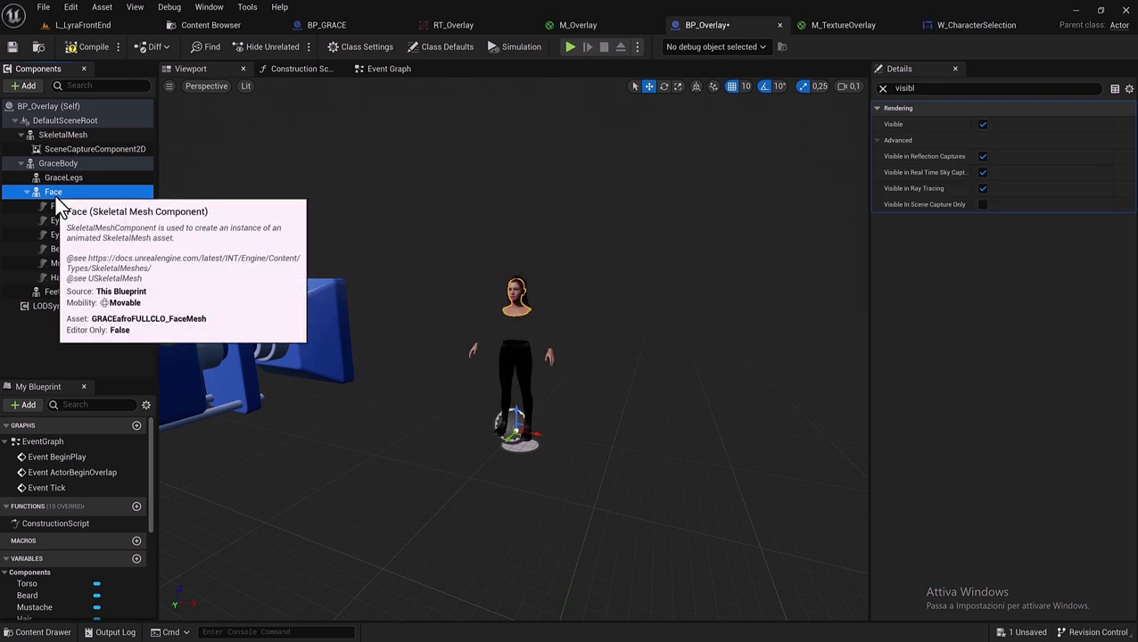
pyautogui.click(54, 192)
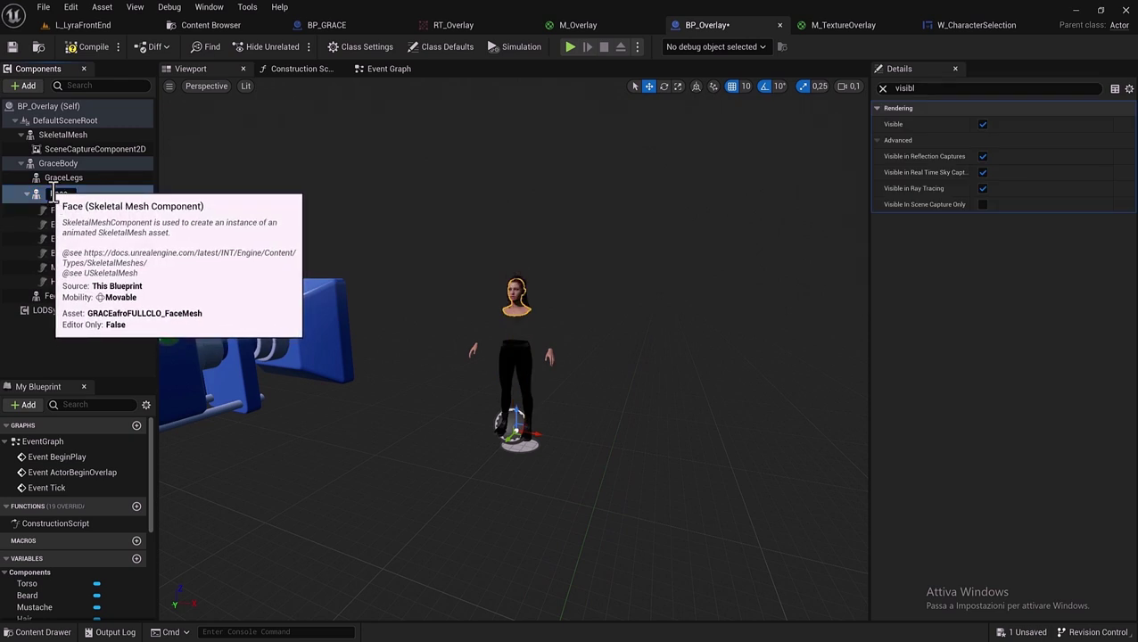
pyautogui.press('Home')
pyautogui.write('Grace')
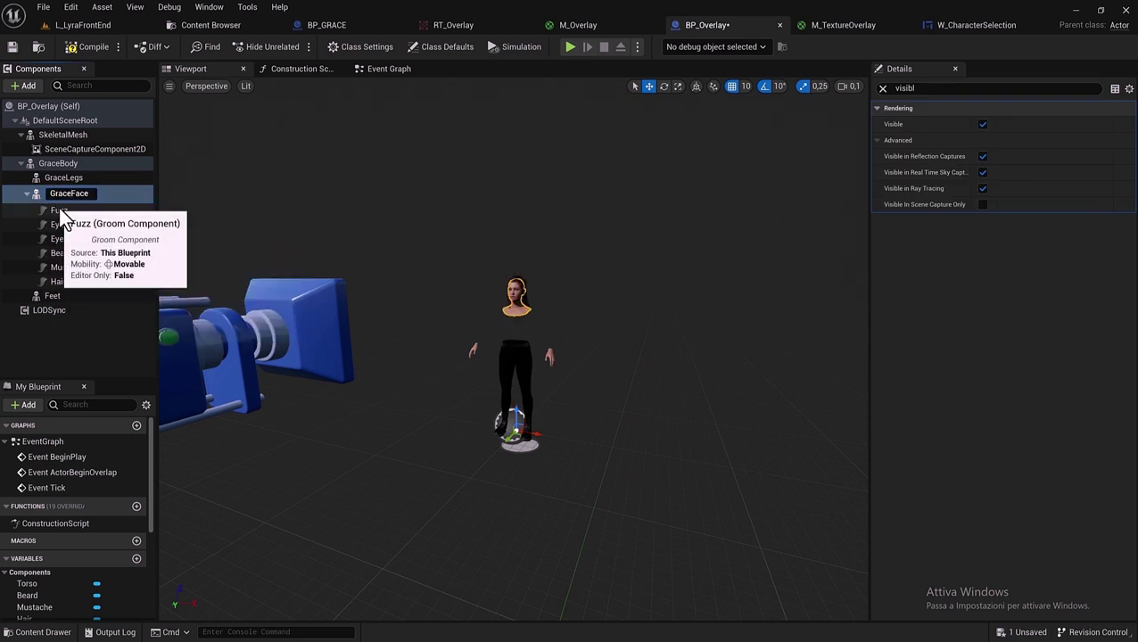
pyautogui.click(63, 212)
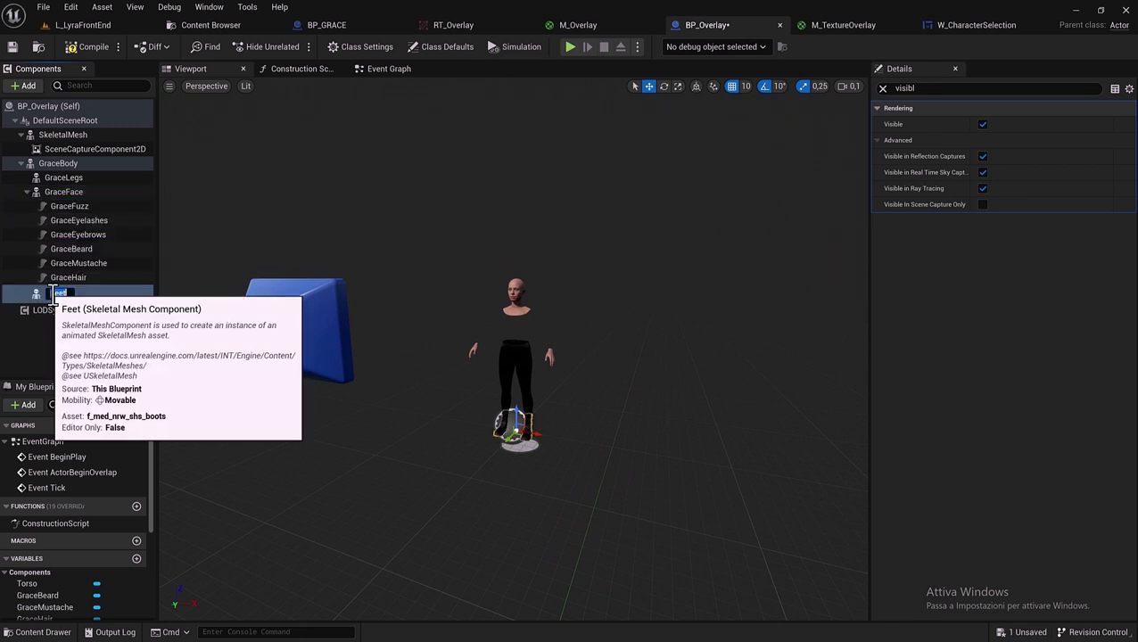
# Rename Feet and LODSync to GraceFeet and GraceLODSync, then clear the selection.
pyautogui.press('Home')
pyautogui.write('Grace')
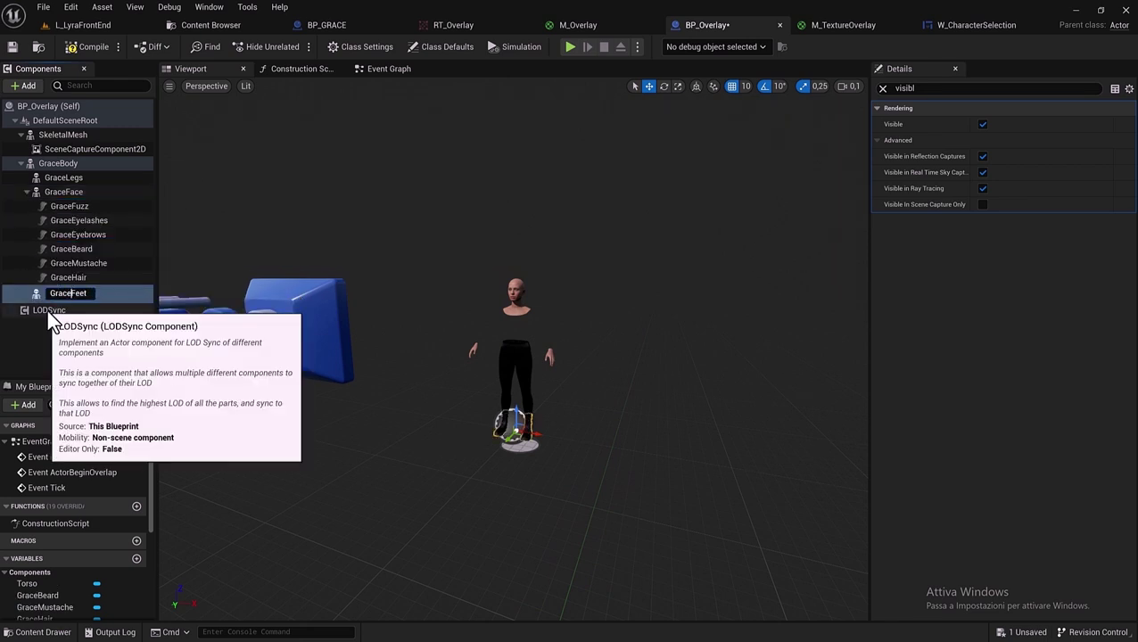
pyautogui.click(48, 309)
pyautogui.click(47, 309)
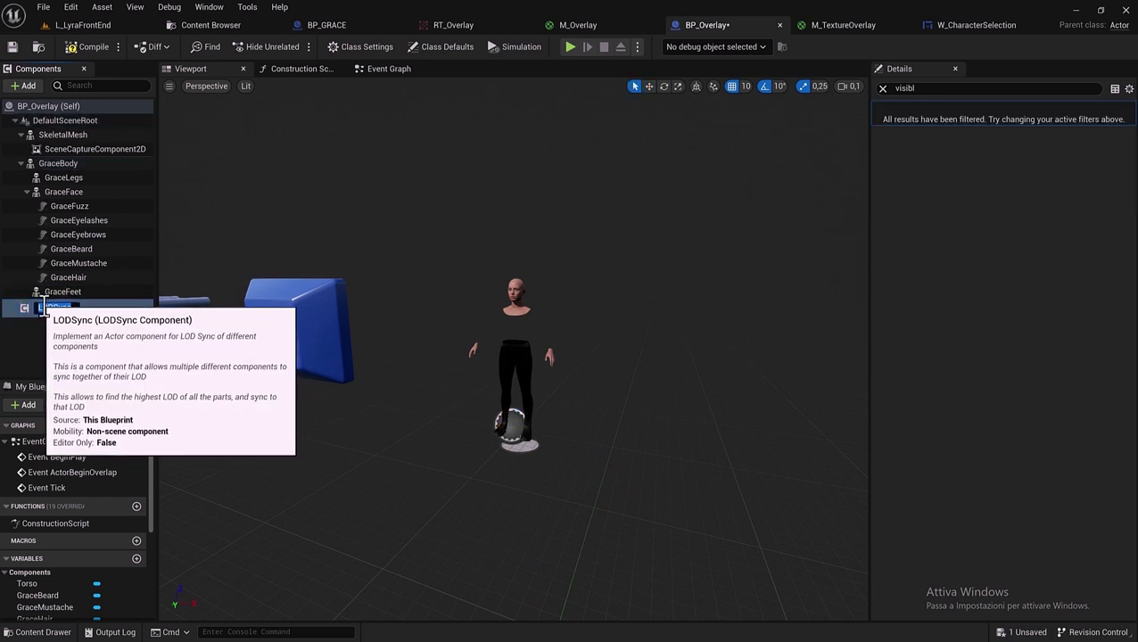
pyautogui.press('Home')
pyautogui.write('Grace')
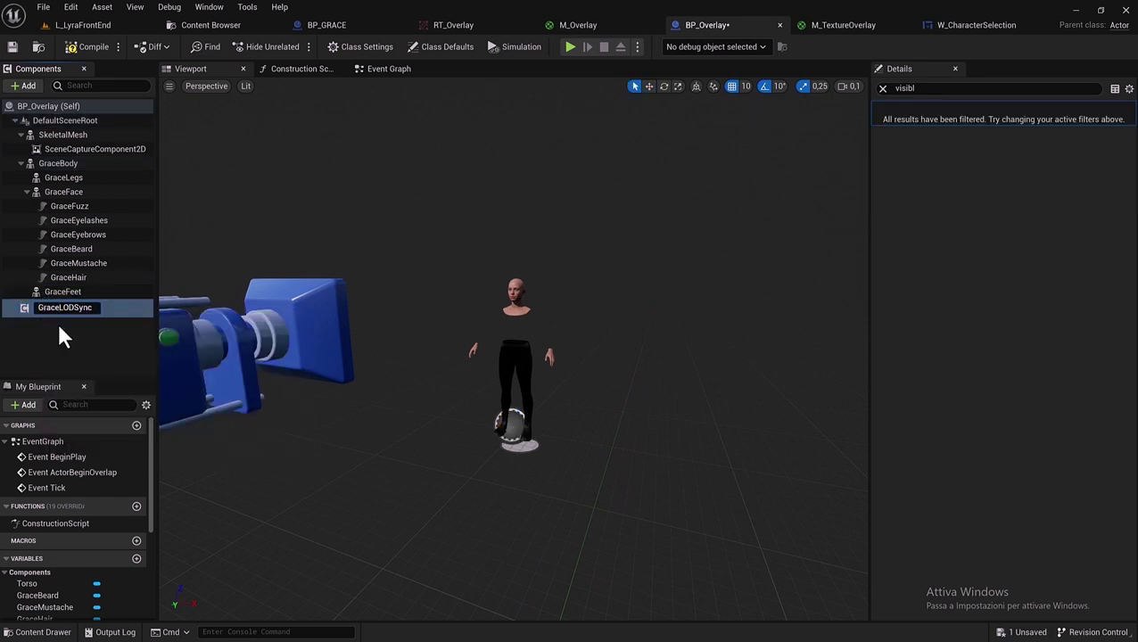
pyautogui.press('Return')
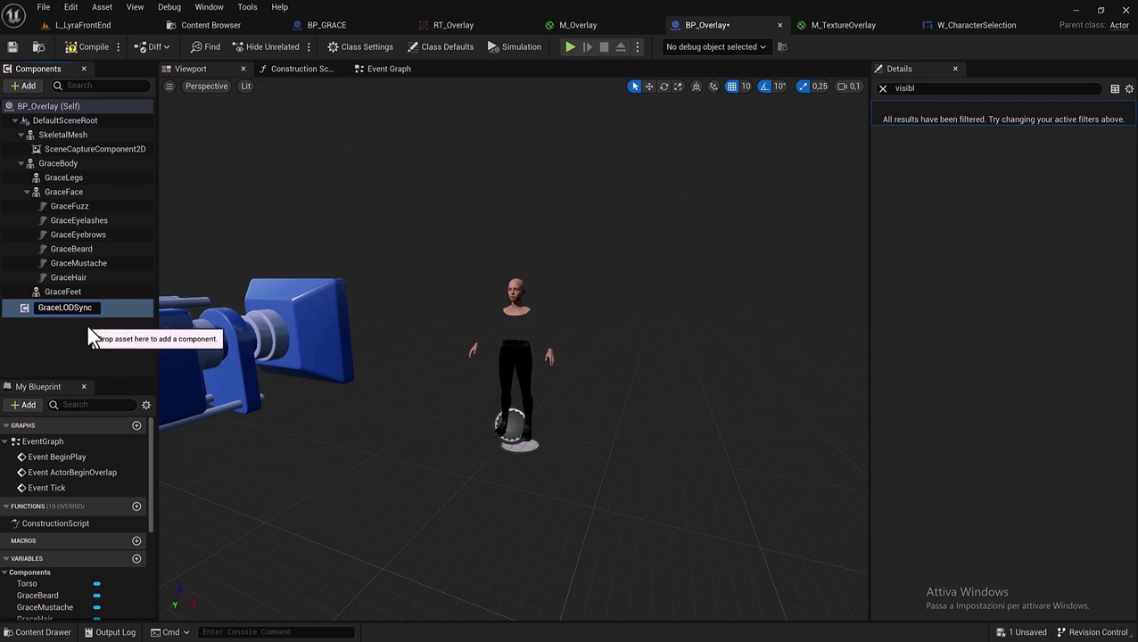
pyautogui.click(95, 327)
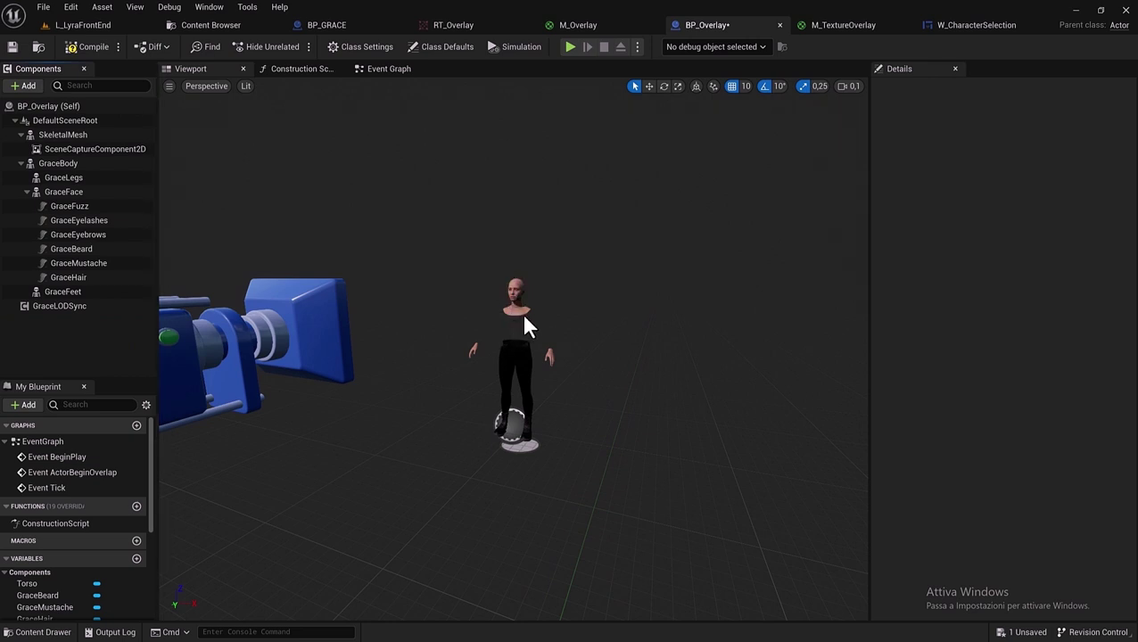
# Set M_Overlay's Texture Sample sampler type to Linear Color, save the material, and return to BP_Overlay.
pyautogui.click(575, 27)
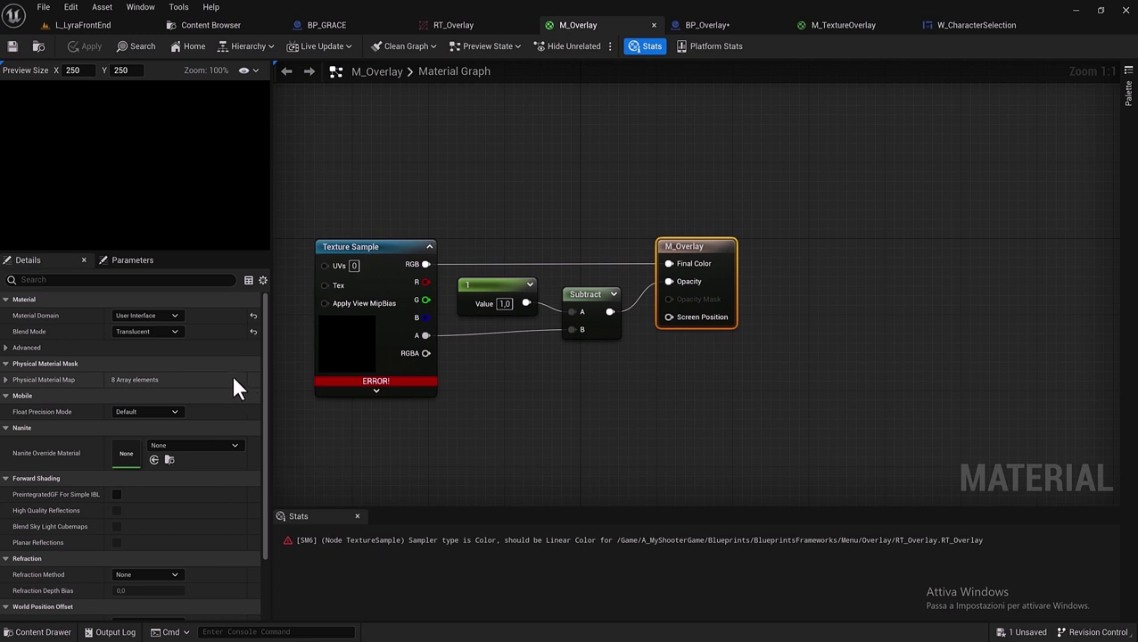
pyautogui.click(355, 247)
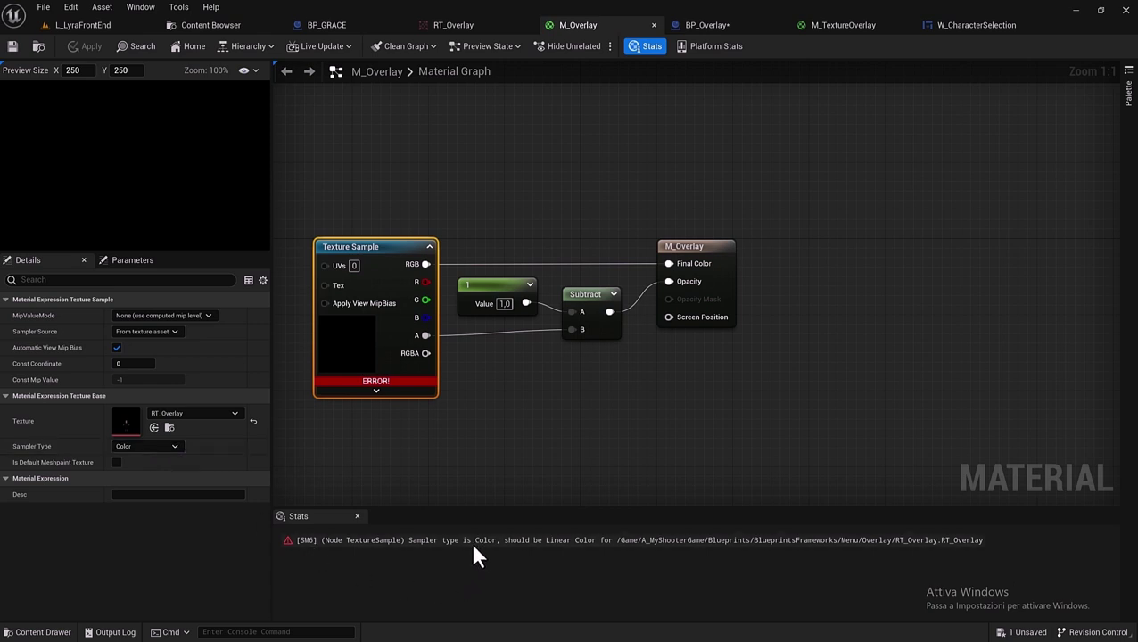
pyautogui.click(172, 445)
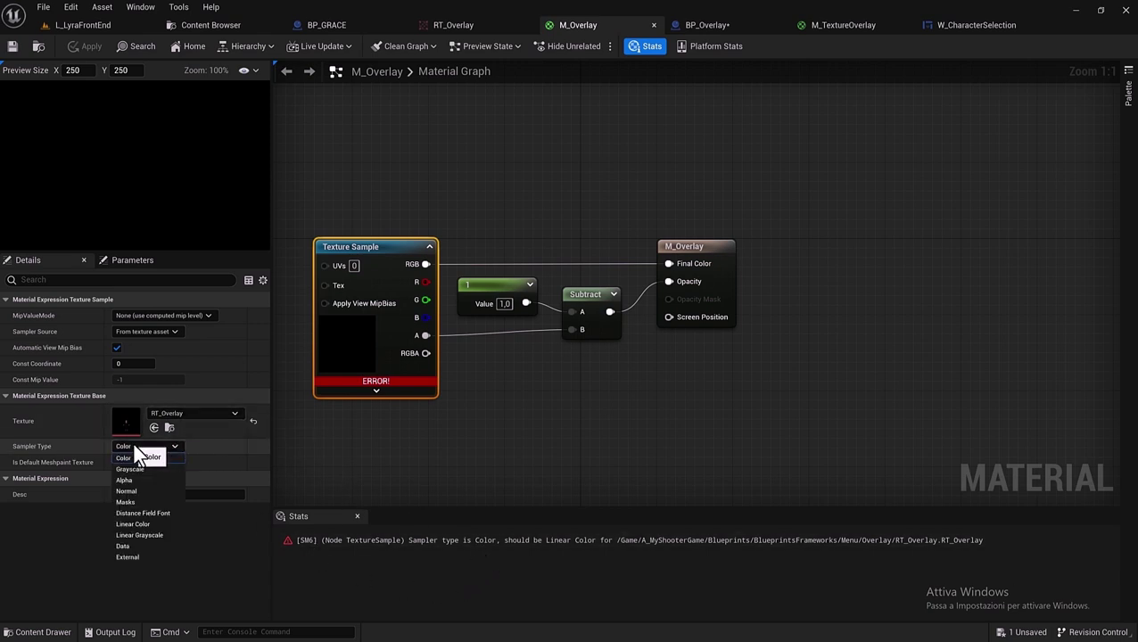
pyautogui.click(144, 524)
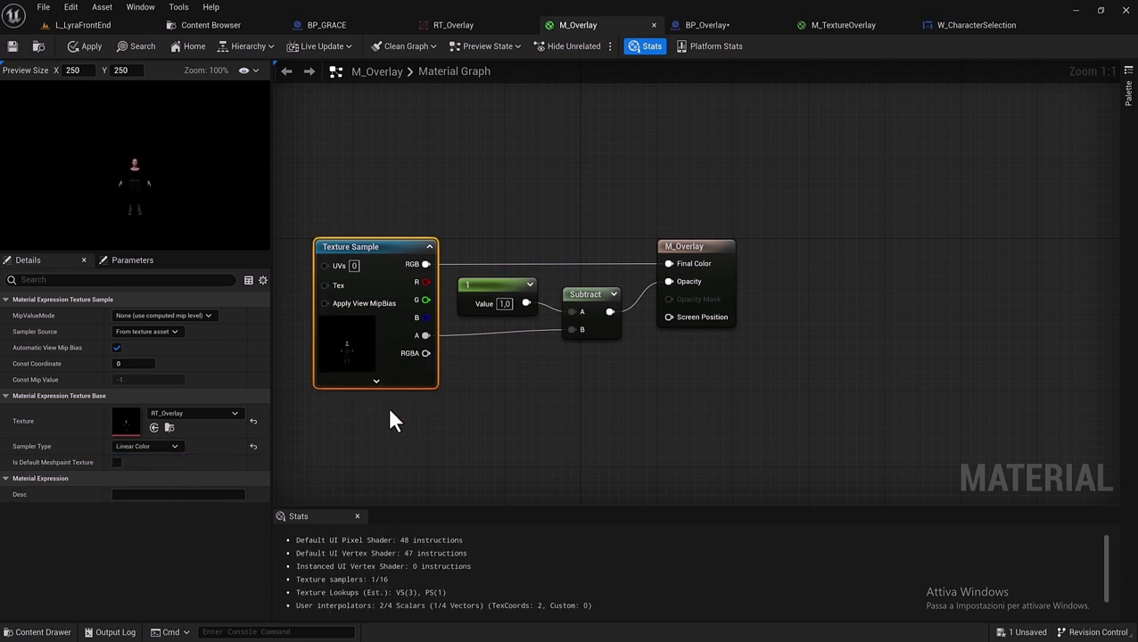
pyautogui.click(358, 517)
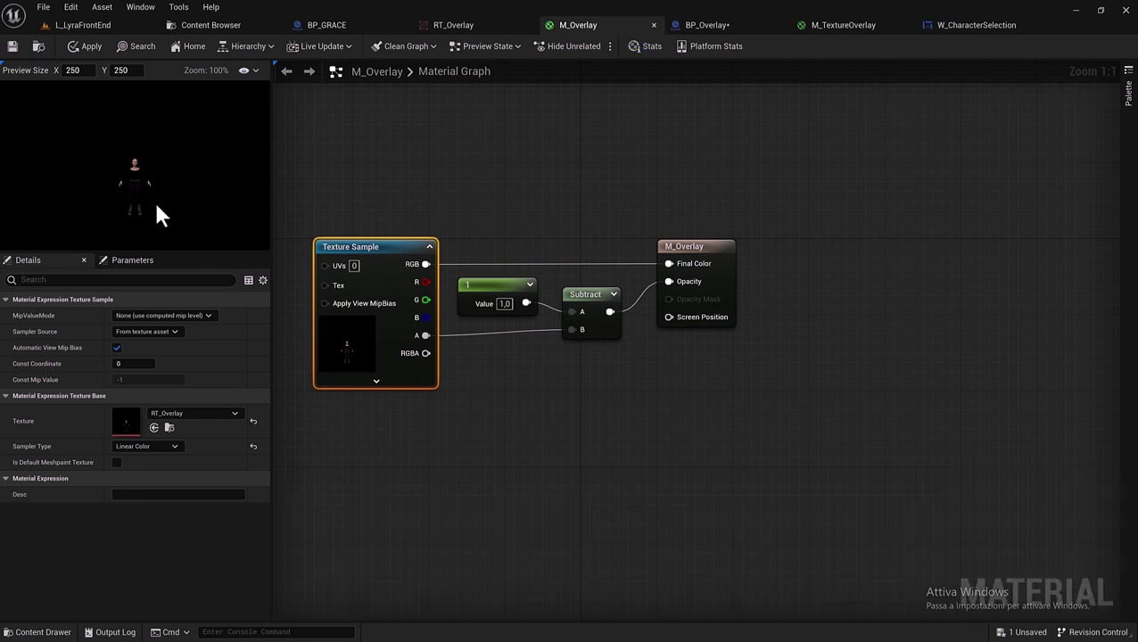
pyautogui.click(15, 44)
pyautogui.click(713, 24)
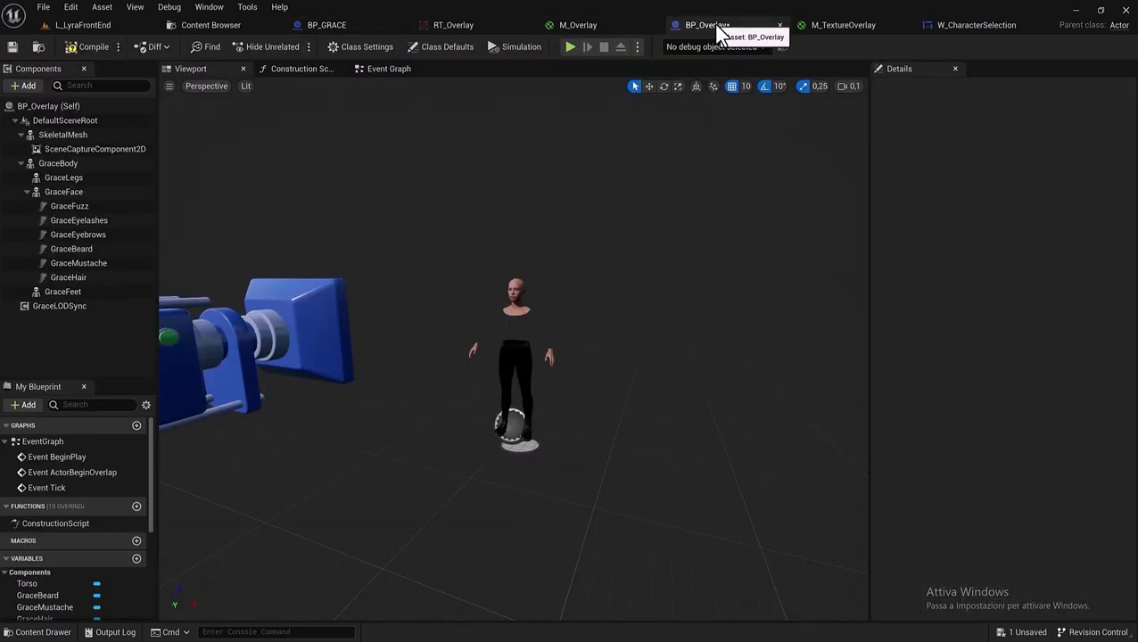
# Select GraceLODSync, clear the Details filter, and rename Components to Sync entry [0] to GraceBody.
pyautogui.scroll(5, 516, 332)
pyautogui.click(513, 323)
pyautogui.scroll(-5, 513, 323)
pyautogui.scroll(2, 520, 272)
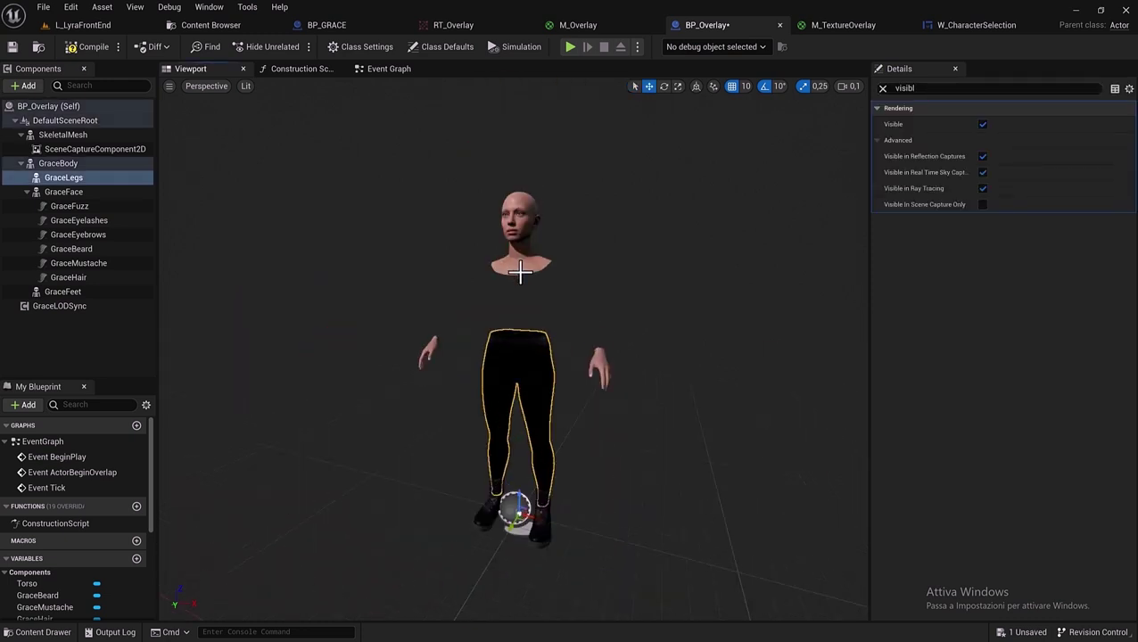
pyautogui.click(79, 305)
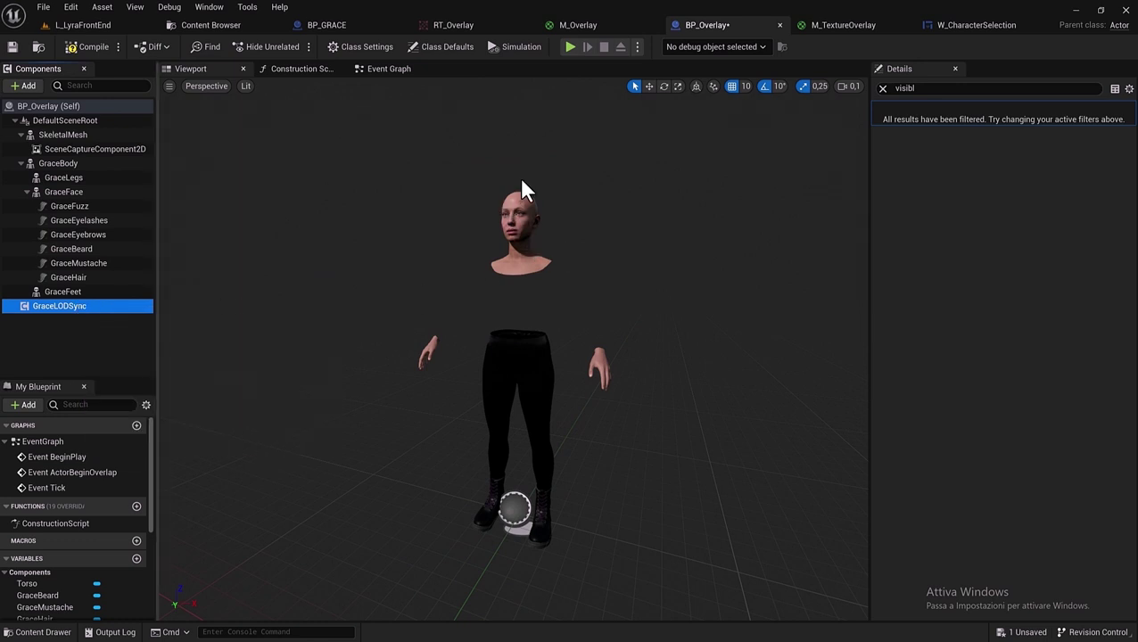
pyautogui.click(883, 89)
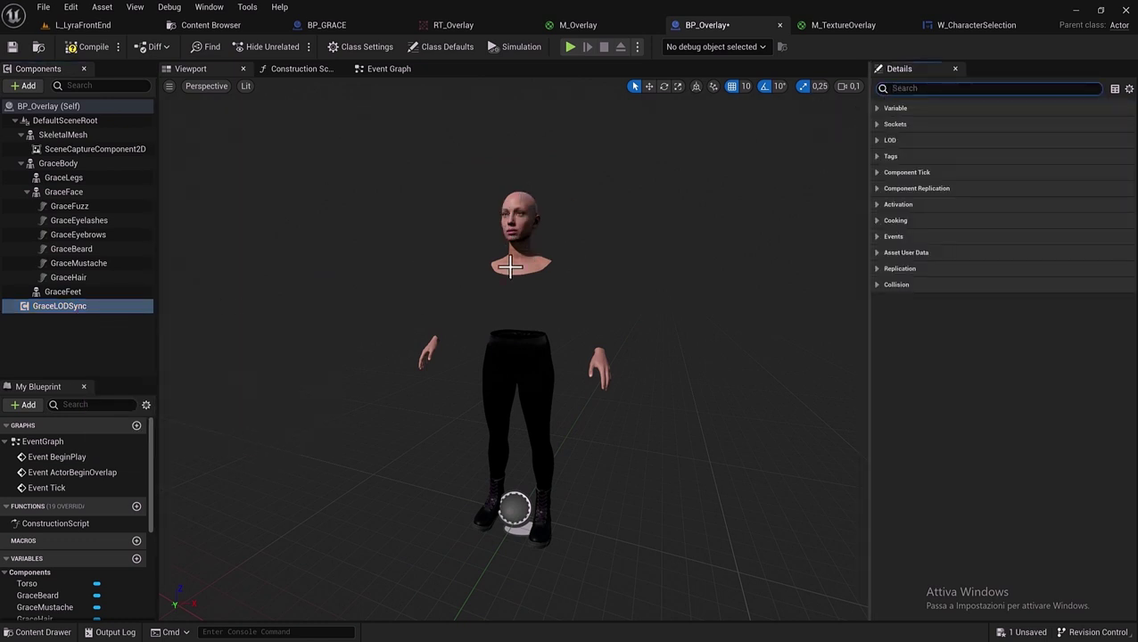
pyautogui.click(878, 141)
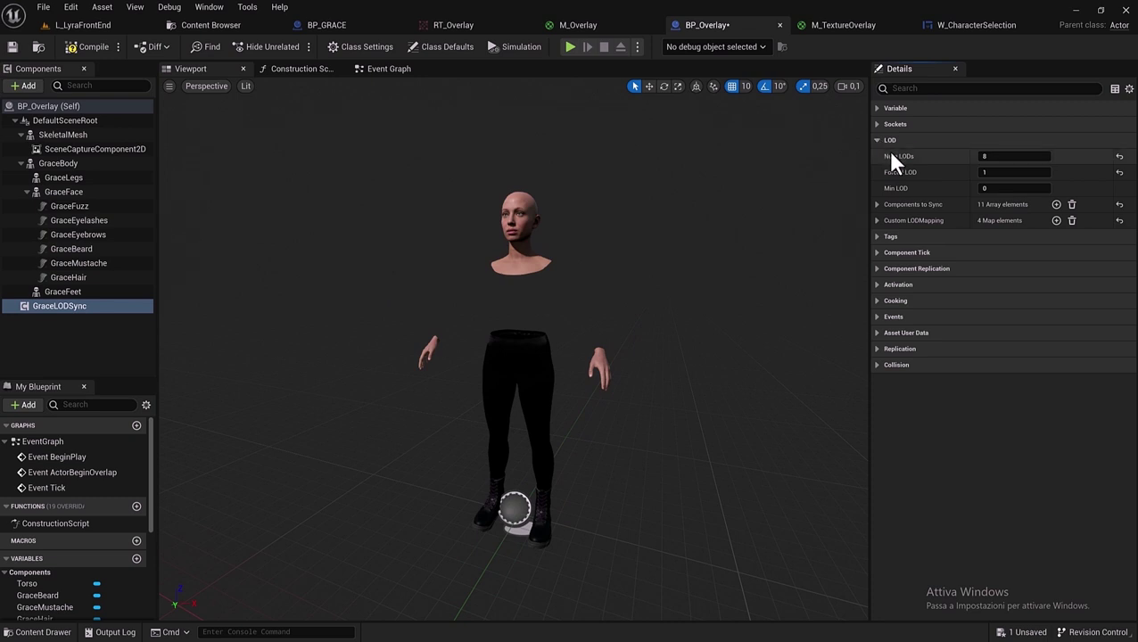
pyautogui.click(877, 204)
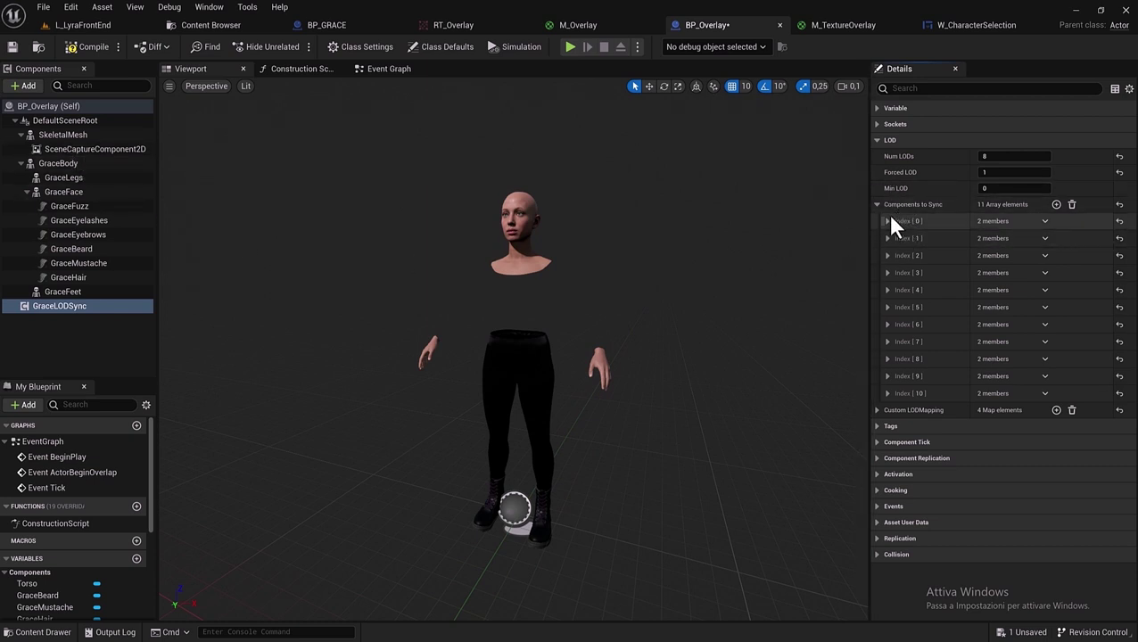
pyautogui.click(888, 221)
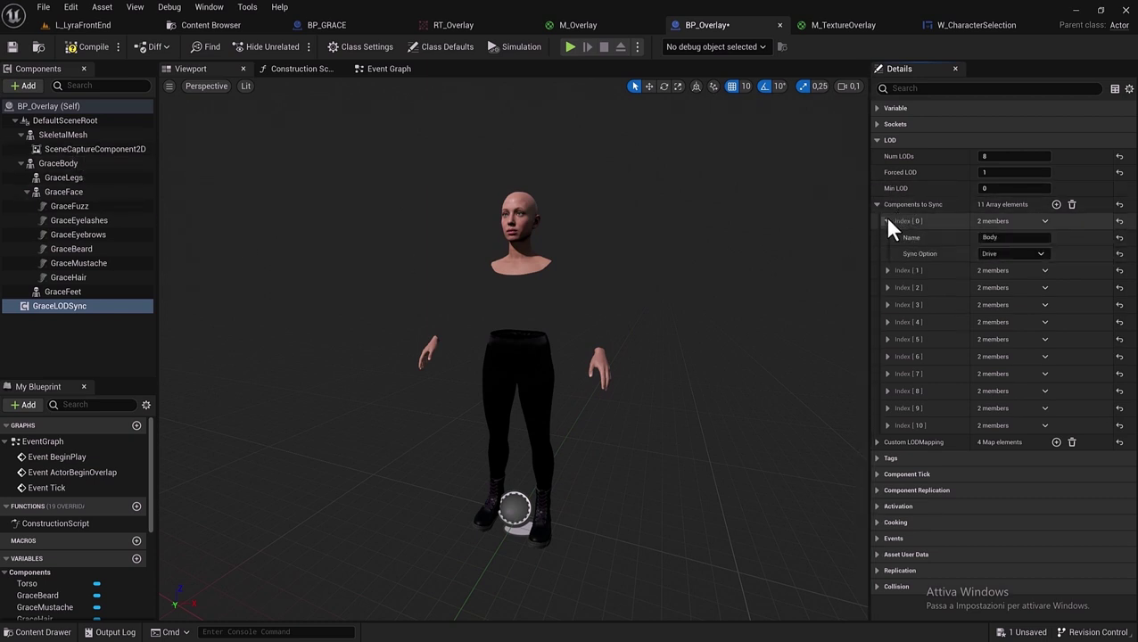
pyautogui.click(985, 237)
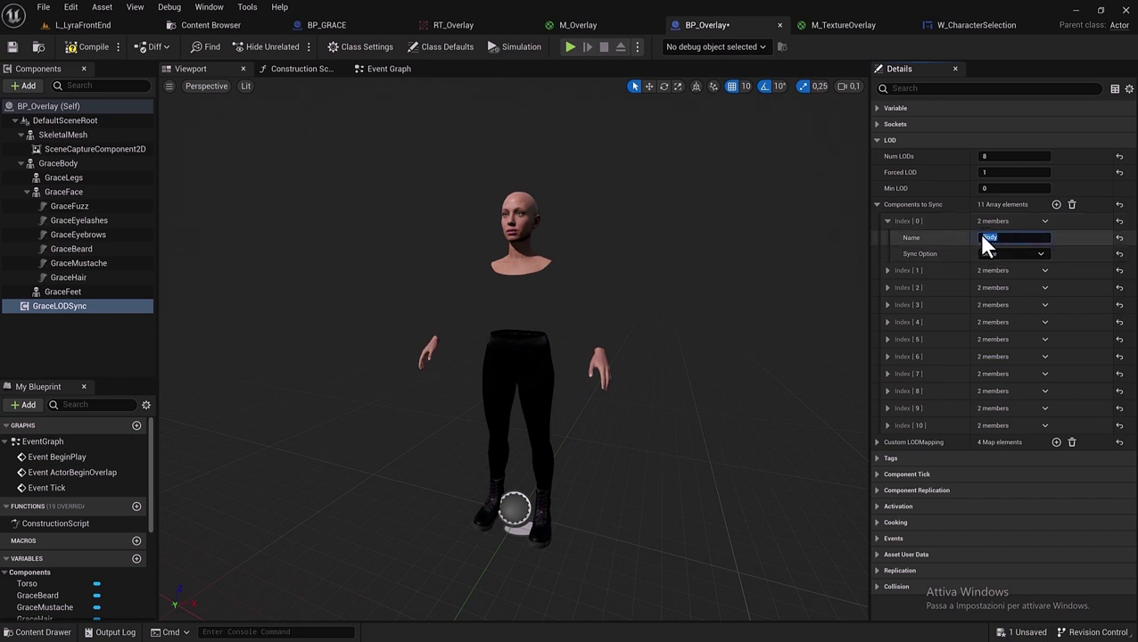
pyautogui.click(985, 238)
pyautogui.write('Grace')
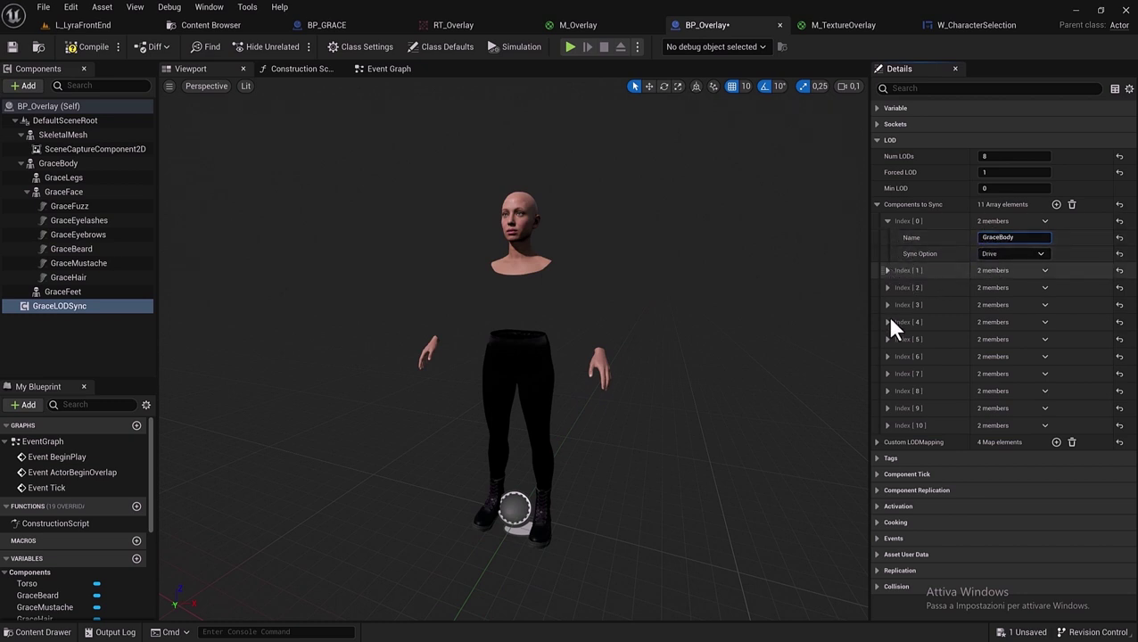
# Expand the Face, Beard, Mustache, Fuzz, Eyebrows, Hair, Feet, Legs and Torso sync entries and Custom LODMapping.
pyautogui.click(887, 270)
pyautogui.click(888, 458)
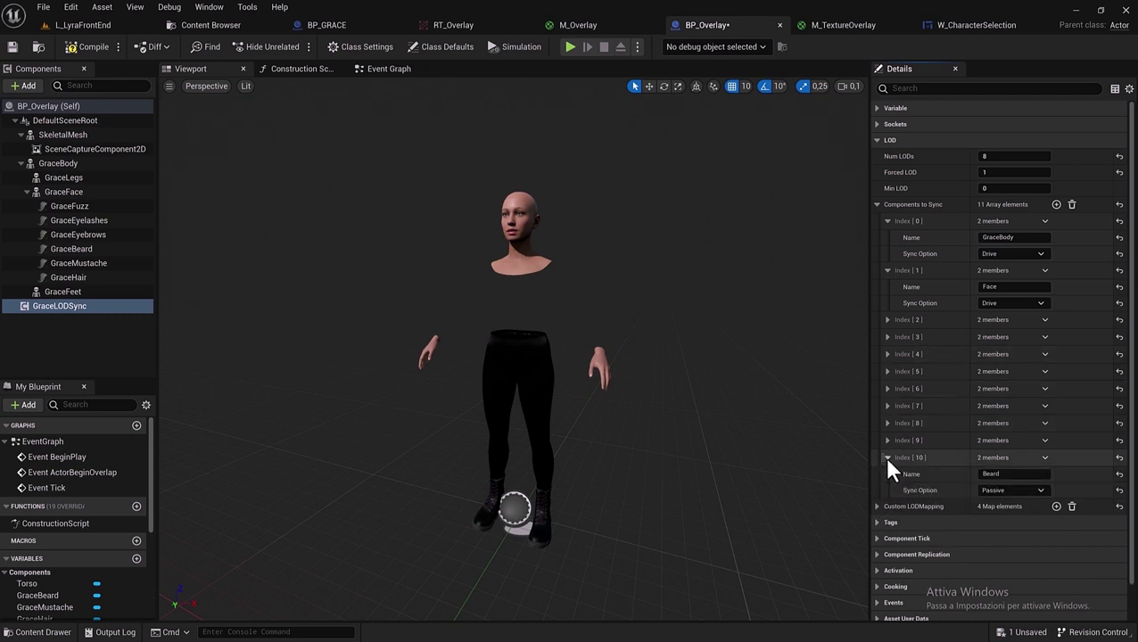
pyautogui.click(887, 441)
pyautogui.click(886, 405)
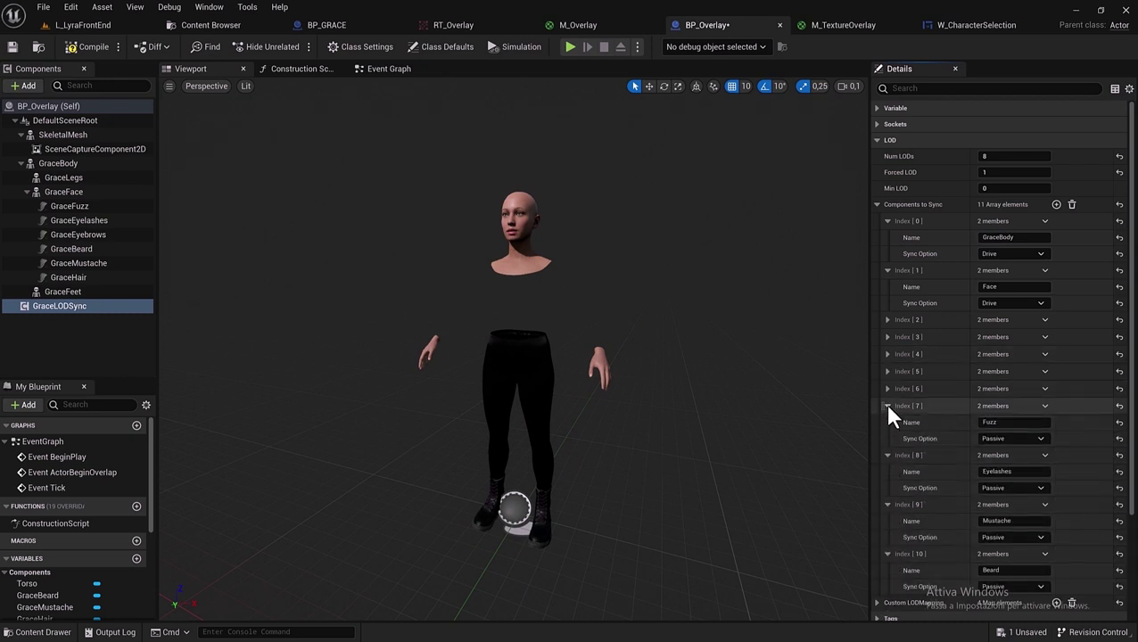
pyautogui.click(887, 389)
pyautogui.click(886, 371)
pyautogui.click(886, 355)
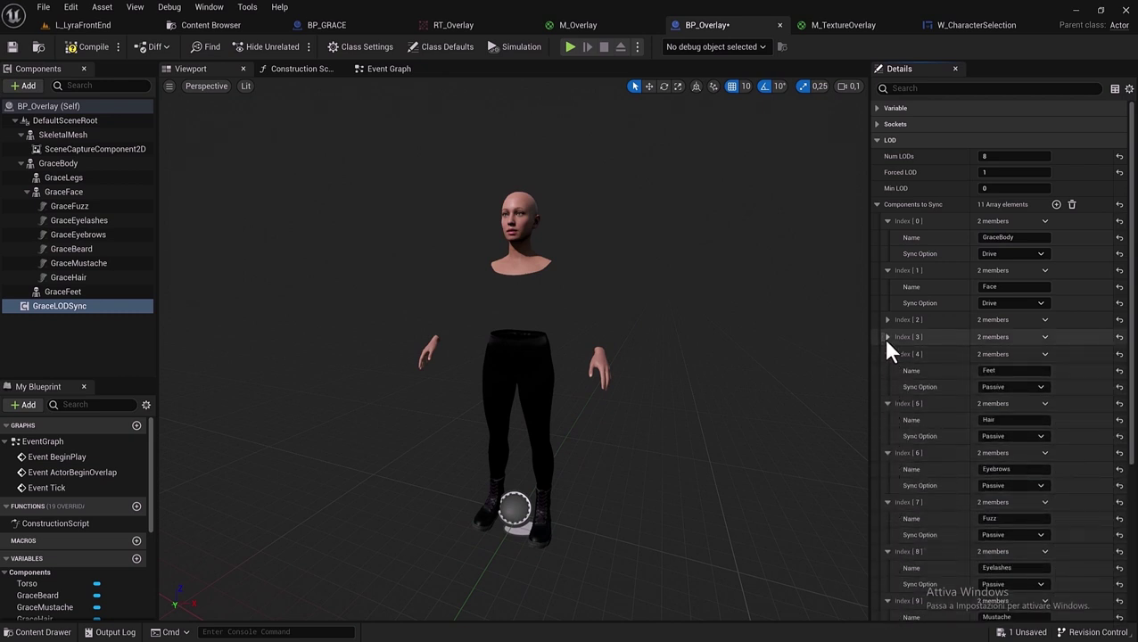
pyautogui.click(887, 336)
pyautogui.click(887, 319)
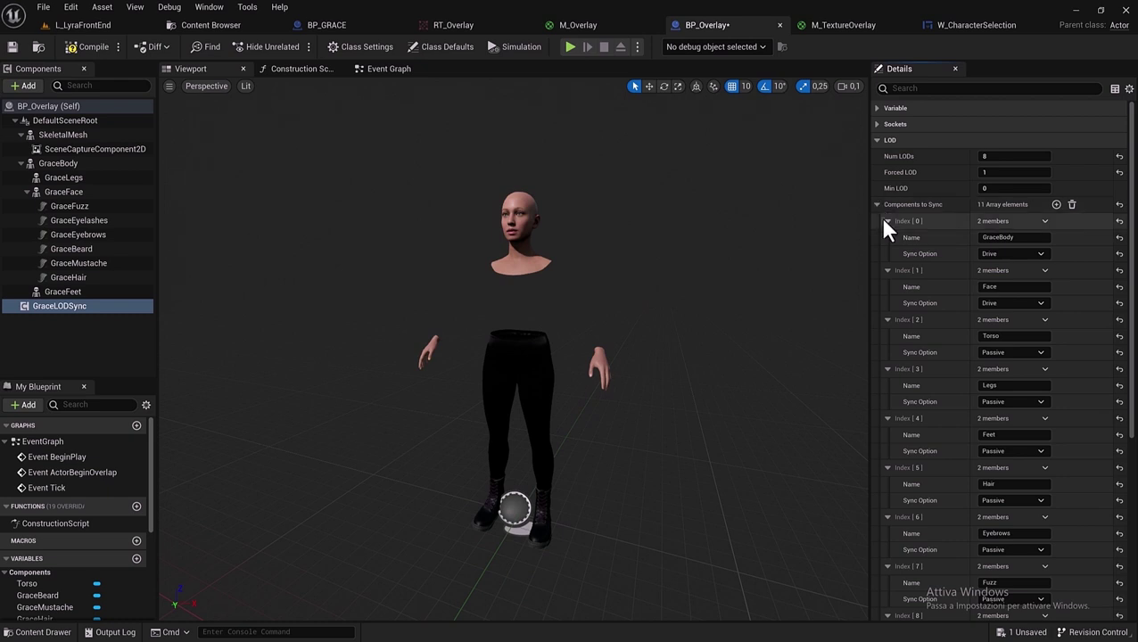
pyautogui.scroll(-2, 906, 279)
pyautogui.scroll(-4, 907, 279)
pyautogui.scroll(-4, 906, 279)
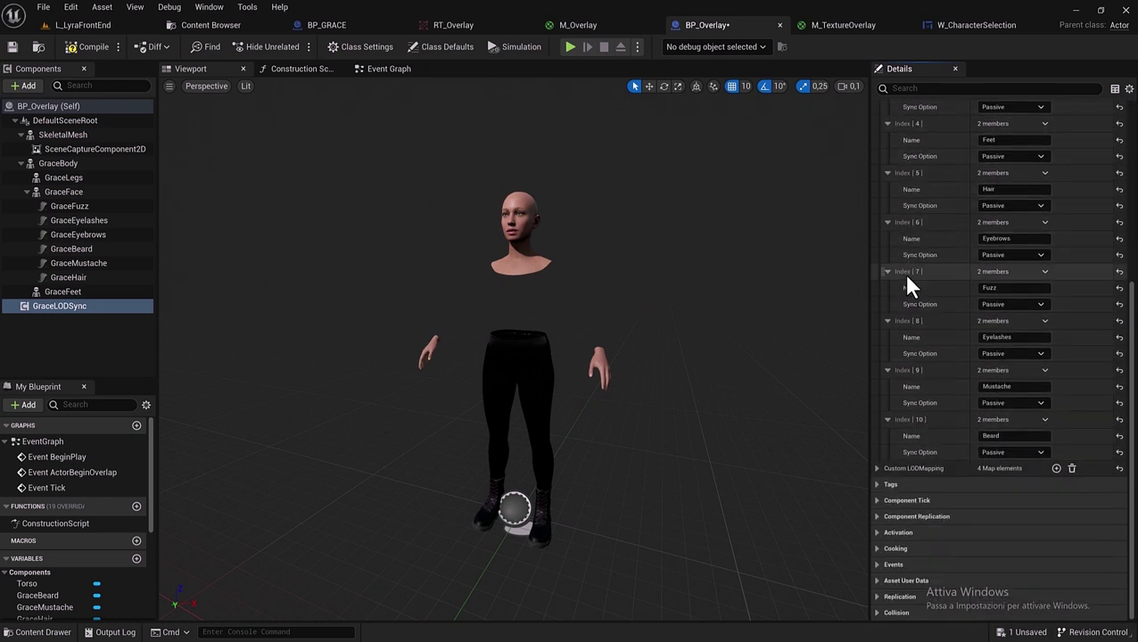
pyautogui.click(877, 469)
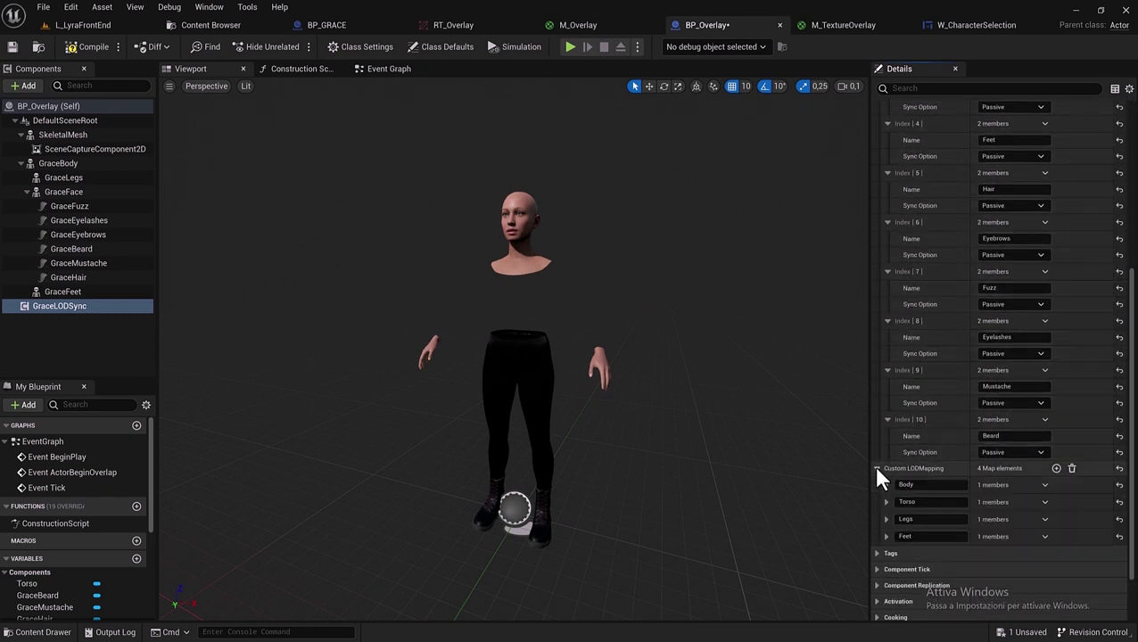
# Type Grace before each Custom LODMapping key: Body, Torso, Legs and Feet.
pyautogui.scroll(-1, 921, 449)
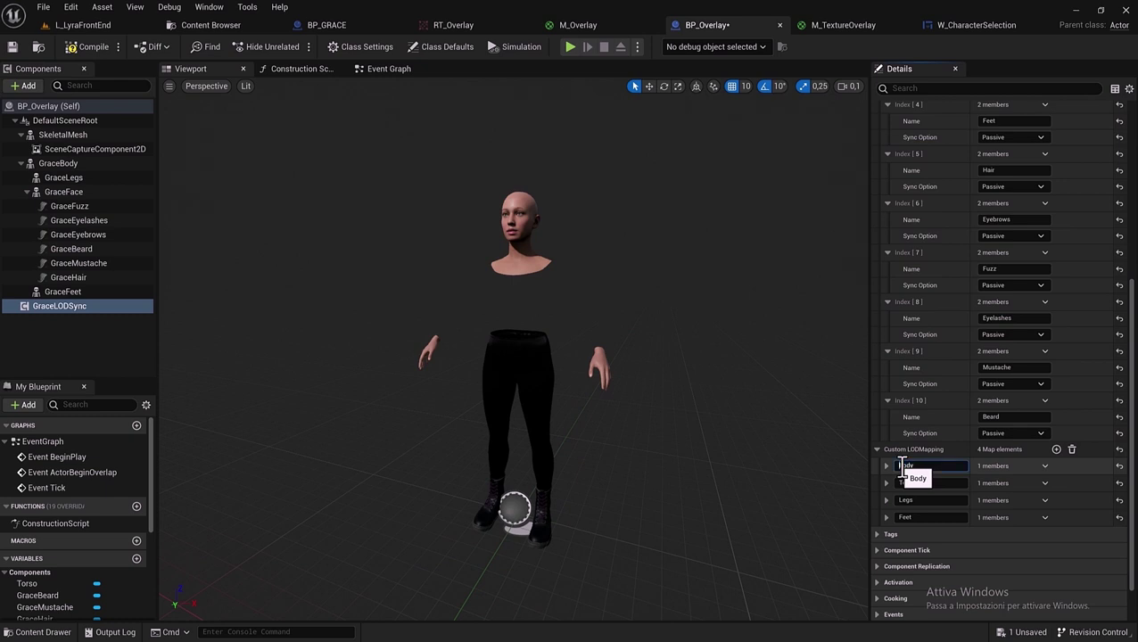
pyautogui.click(899, 465)
pyautogui.write('Grace')
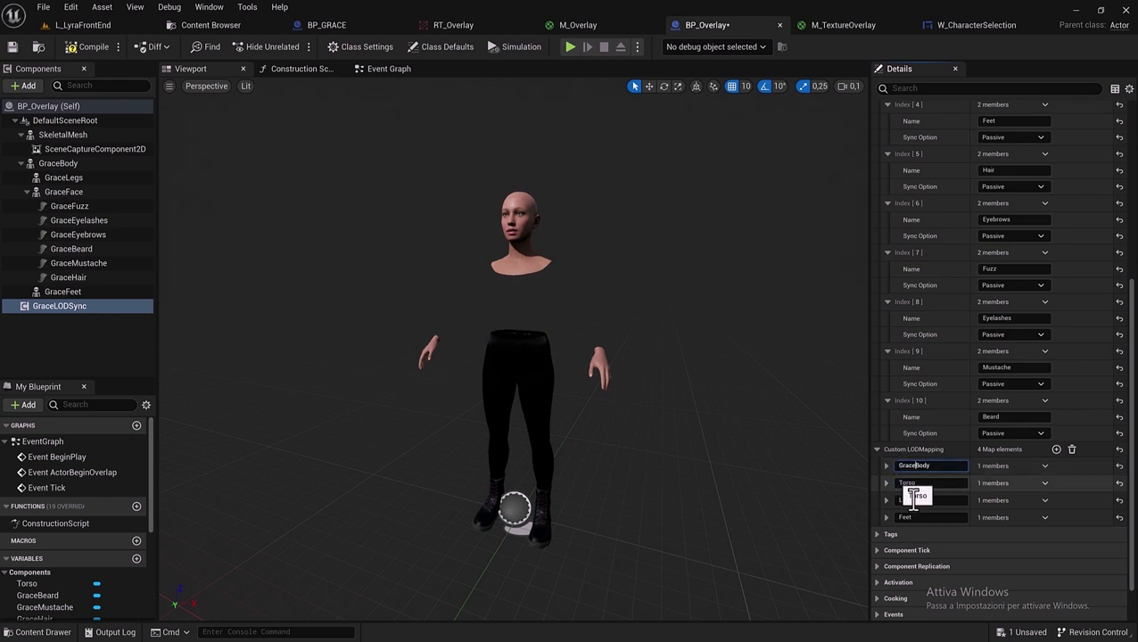
pyautogui.click(899, 483)
pyautogui.write('Grace')
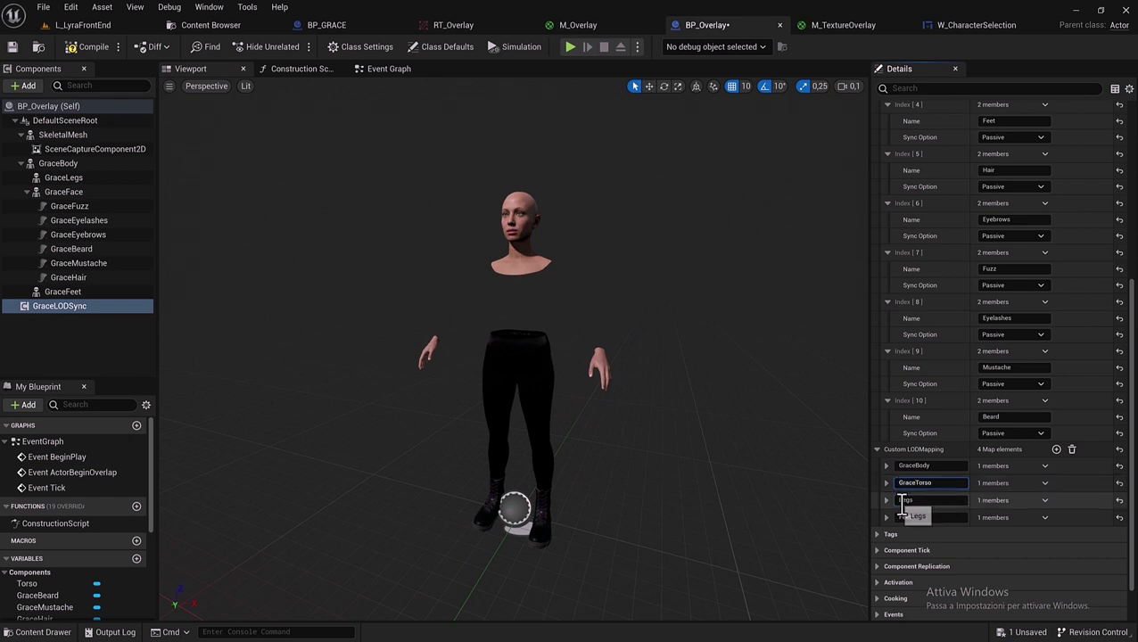
pyautogui.click(908, 501)
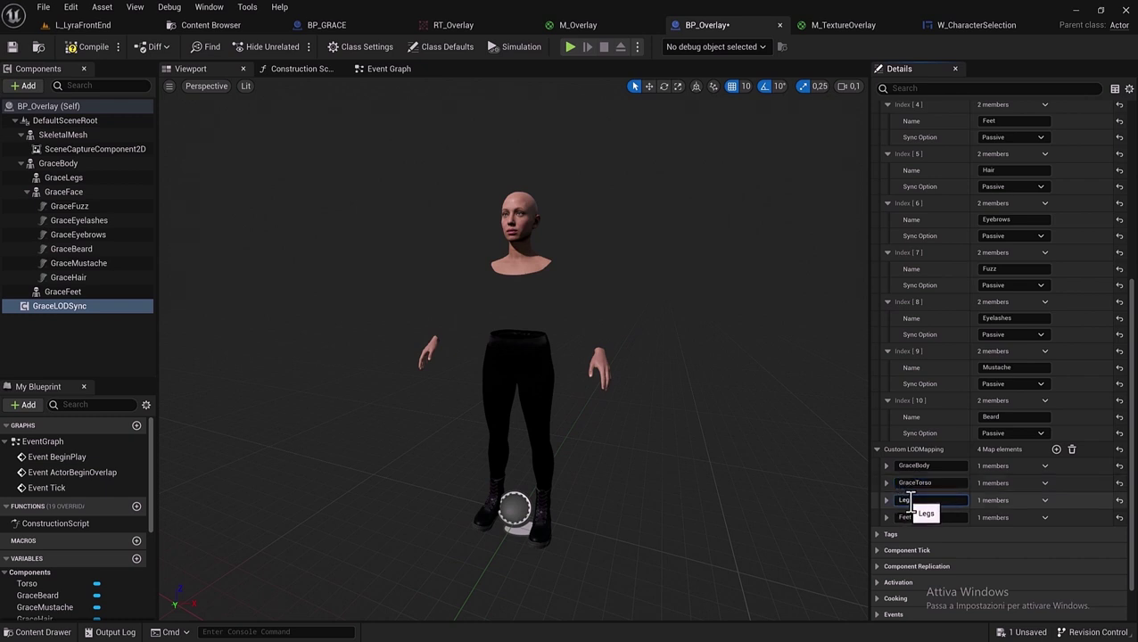
pyautogui.write('Grace')
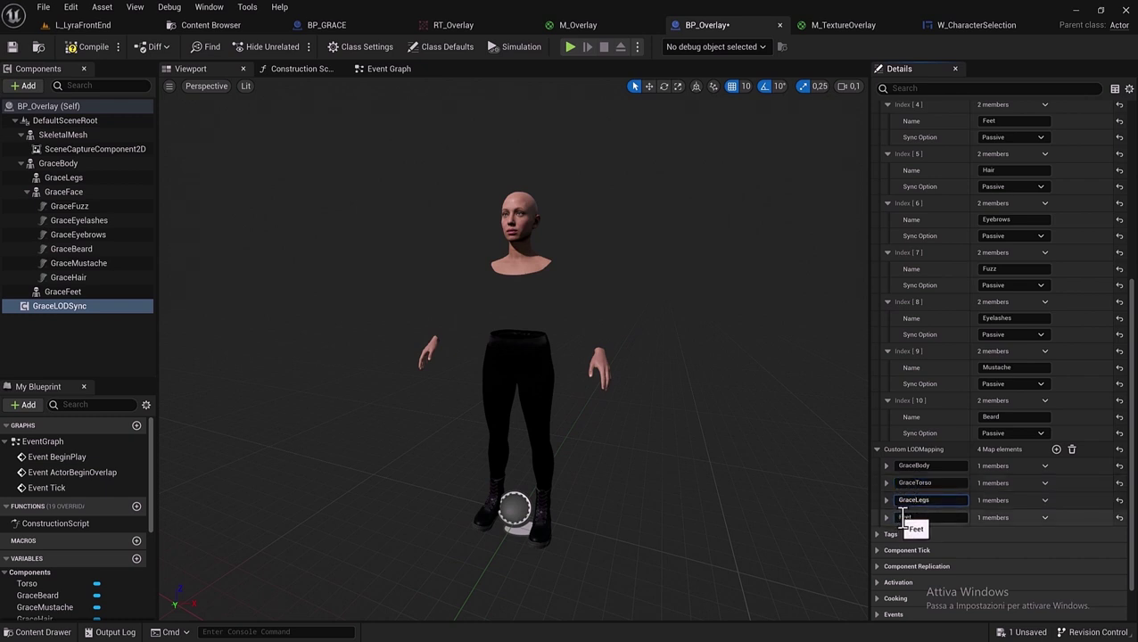
pyautogui.click(901, 517)
pyautogui.write('GraceFeet')
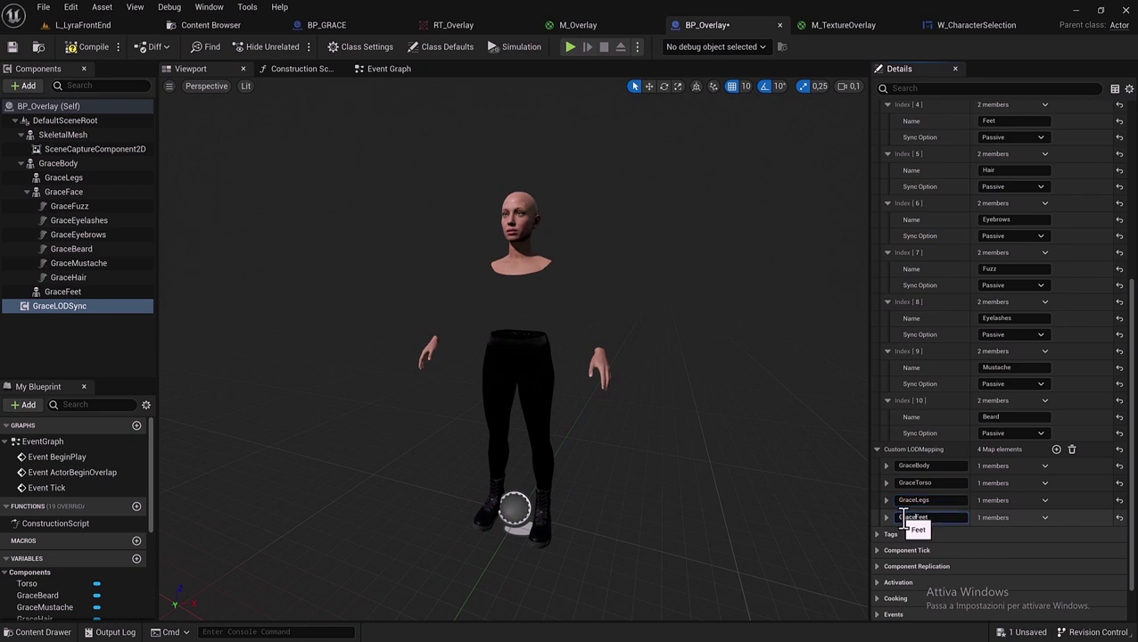
pyautogui.scroll(1, 1011, 412)
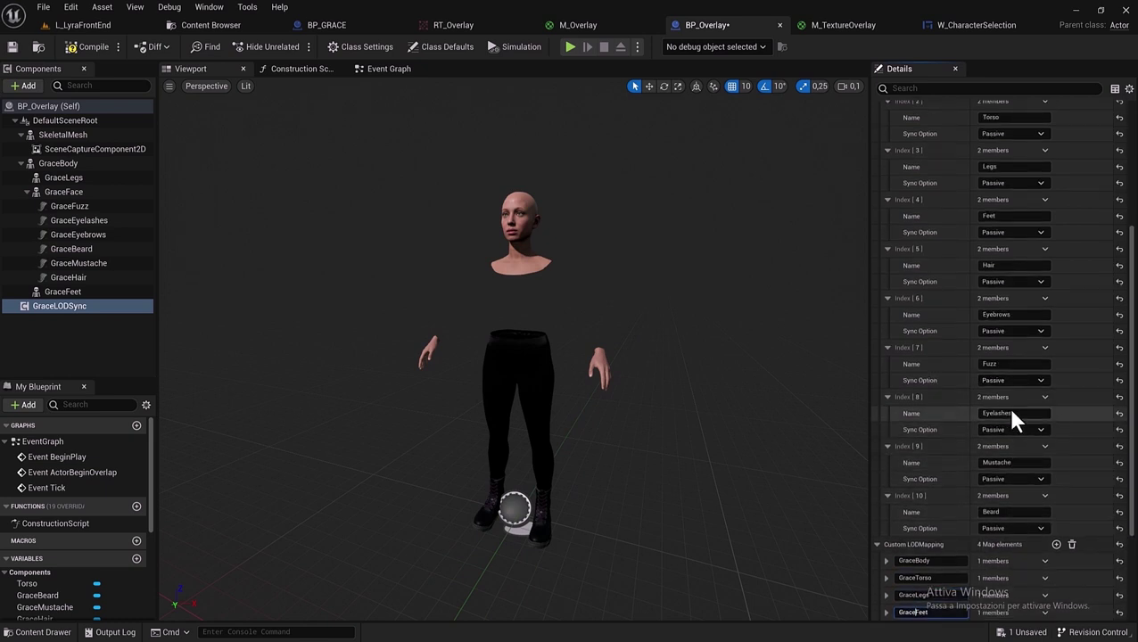
pyautogui.scroll(3, 1035, 179)
pyautogui.scroll(4, 1035, 172)
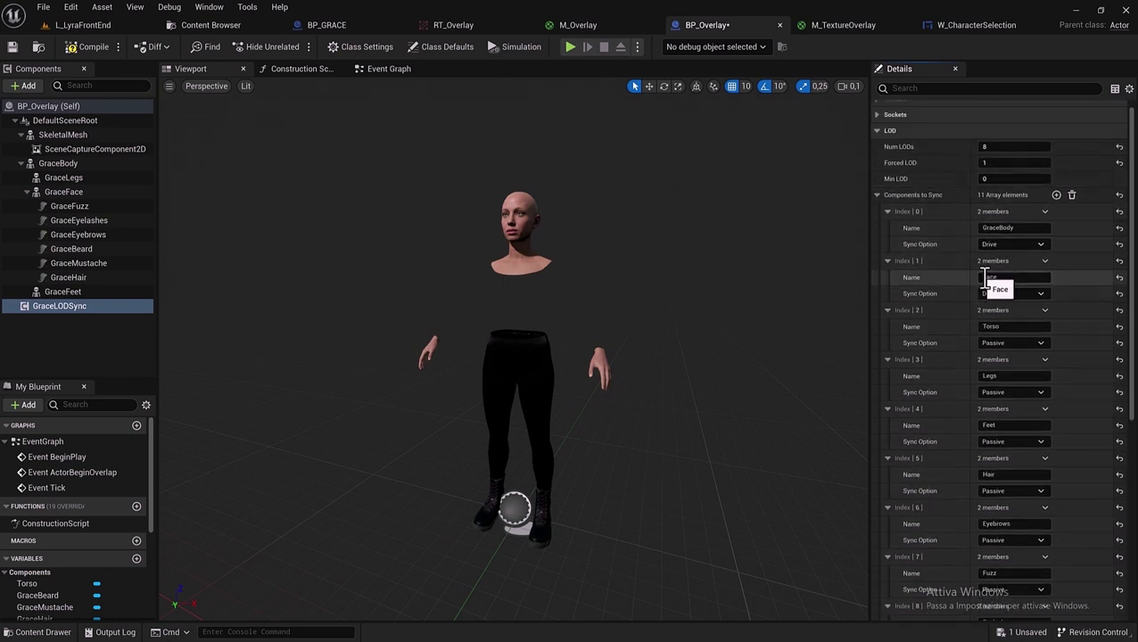
# Add the Grace prefix to the Face, Torso and Beard sync entry names.
pyautogui.click(988, 279)
pyautogui.write('Grace')
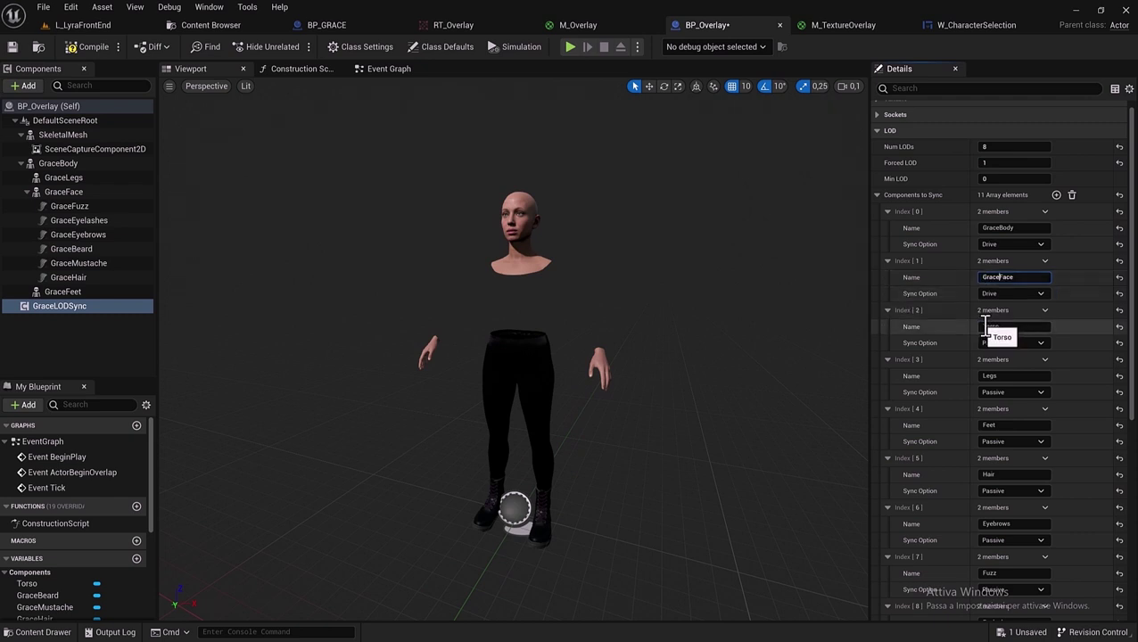
pyautogui.click(984, 327)
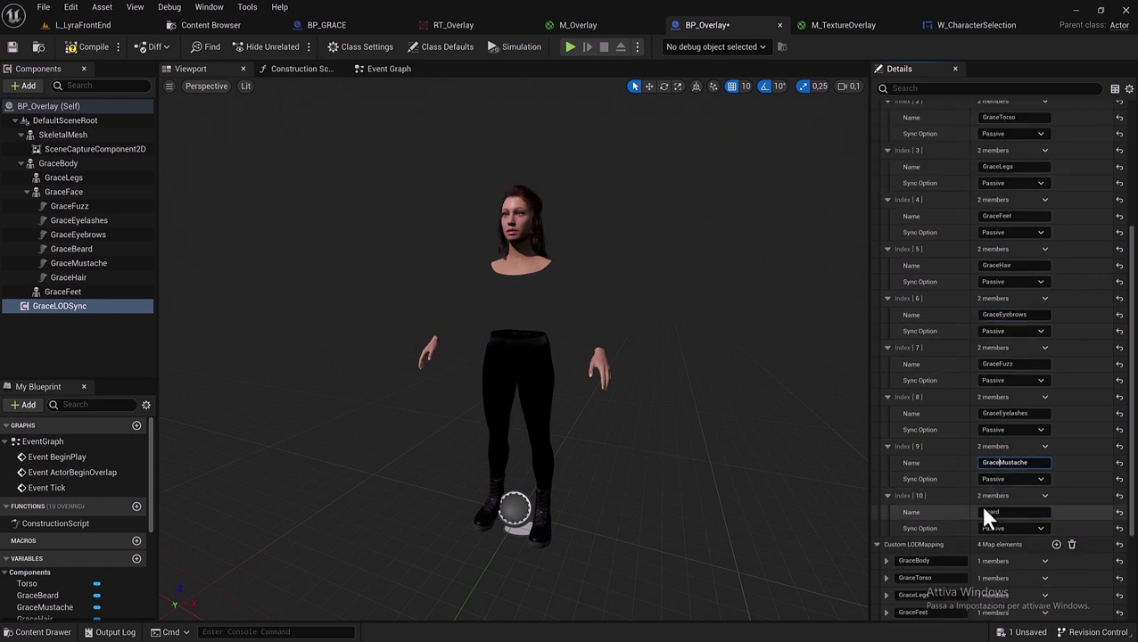
pyautogui.click(987, 512)
pyautogui.write('Grace')
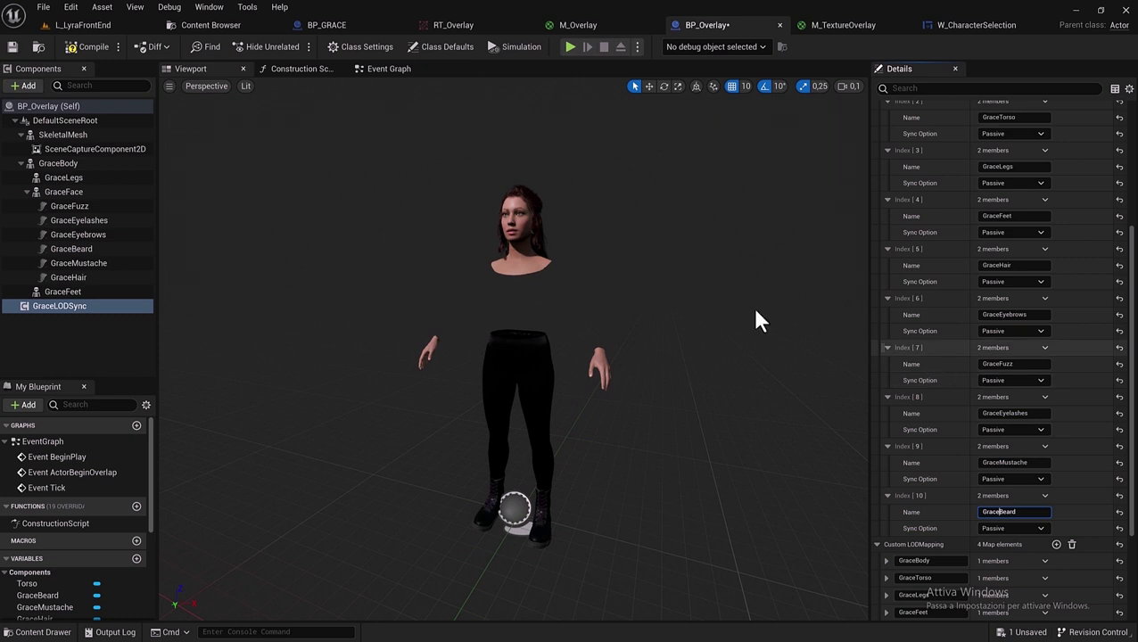
# Compile and save BP_Overlay, then orbit the viewport to face the character.
pyautogui.click(88, 46)
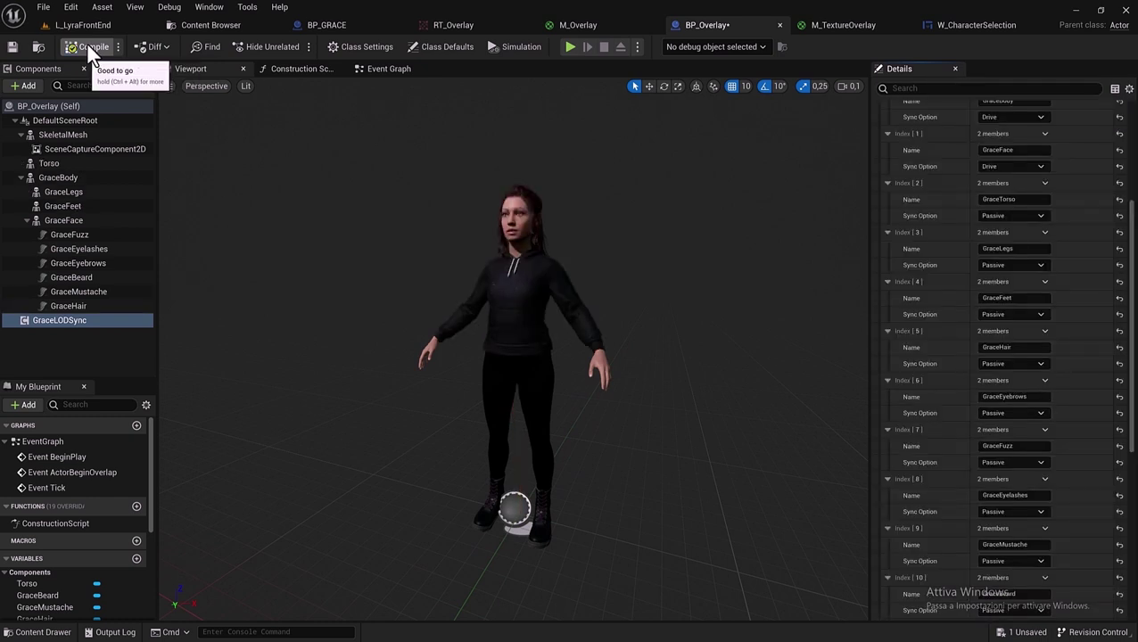
pyautogui.click(16, 47)
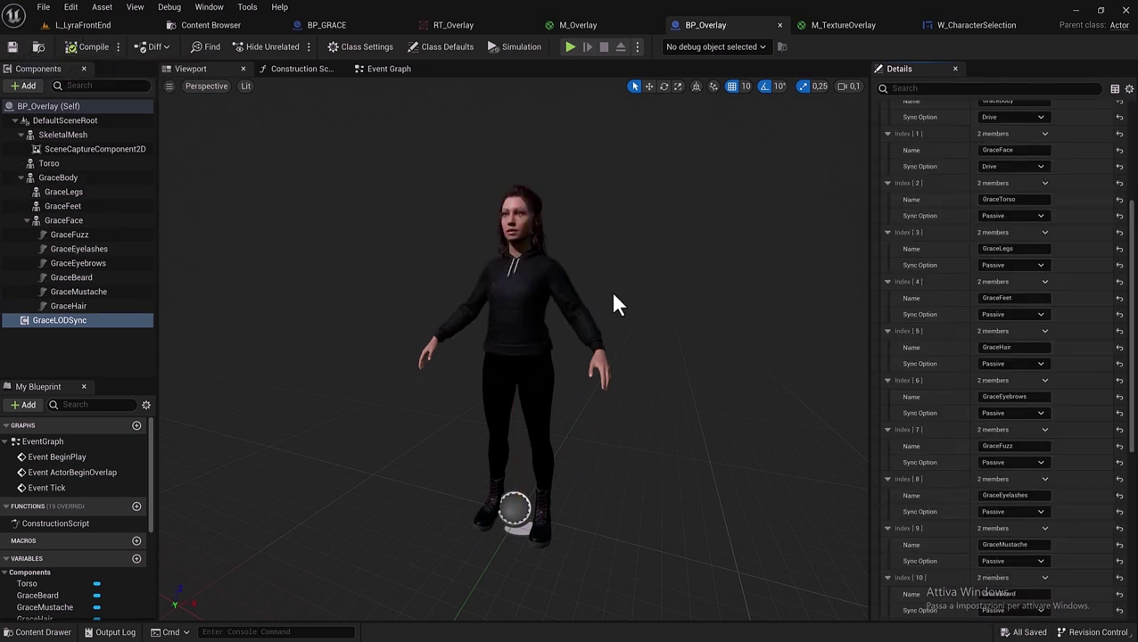
pyautogui.moveTo(559, 272)
pyautogui.keyDown('alt'); pyautogui.mouseDown()
pyautogui.moveTo(535, 272)
pyautogui.moveTo(773, 299)
pyautogui.mouseUp(); pyautogui.keyUp('alt')
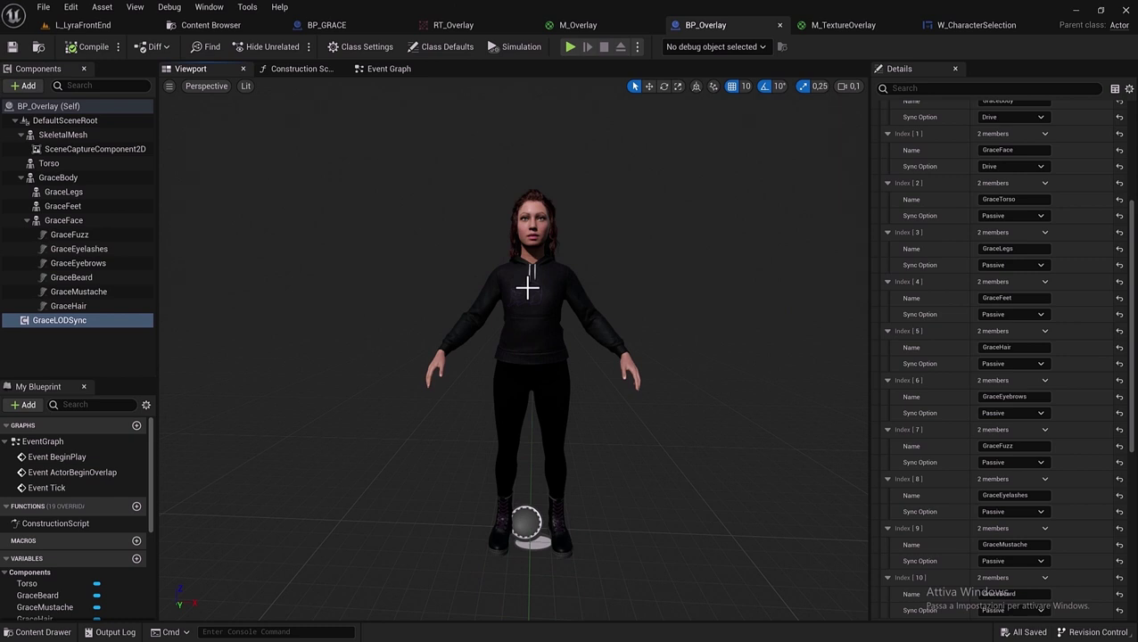
# Expand GraceBody and GraceFace in Components and select GraceBody through GraceLODSync.
pyautogui.click(26, 221)
pyautogui.click(20, 178)
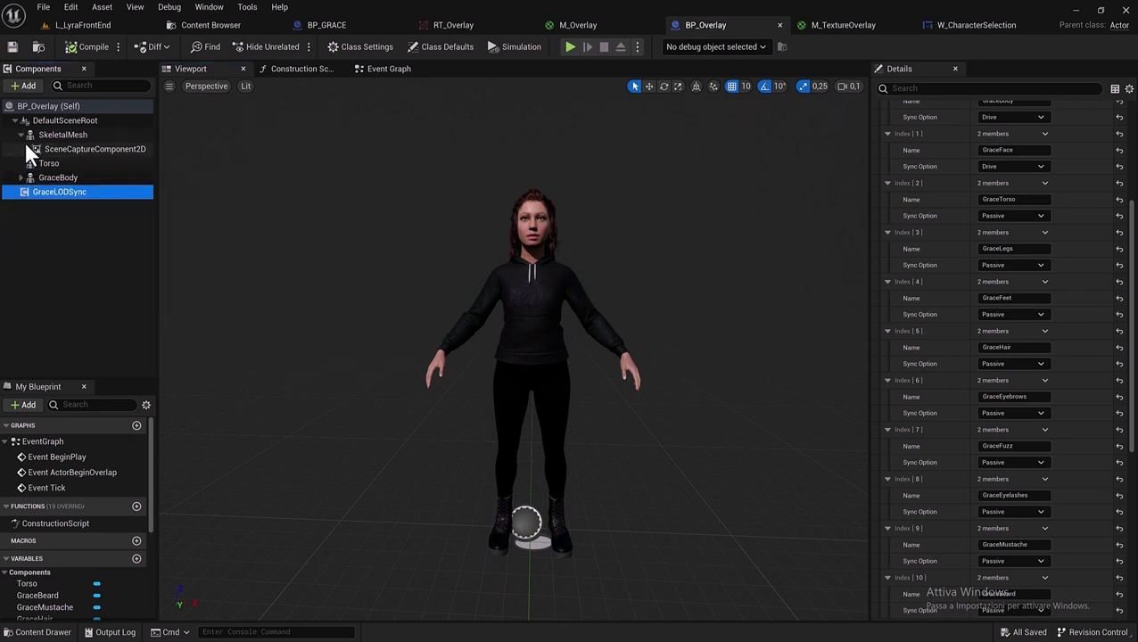
pyautogui.click(20, 133)
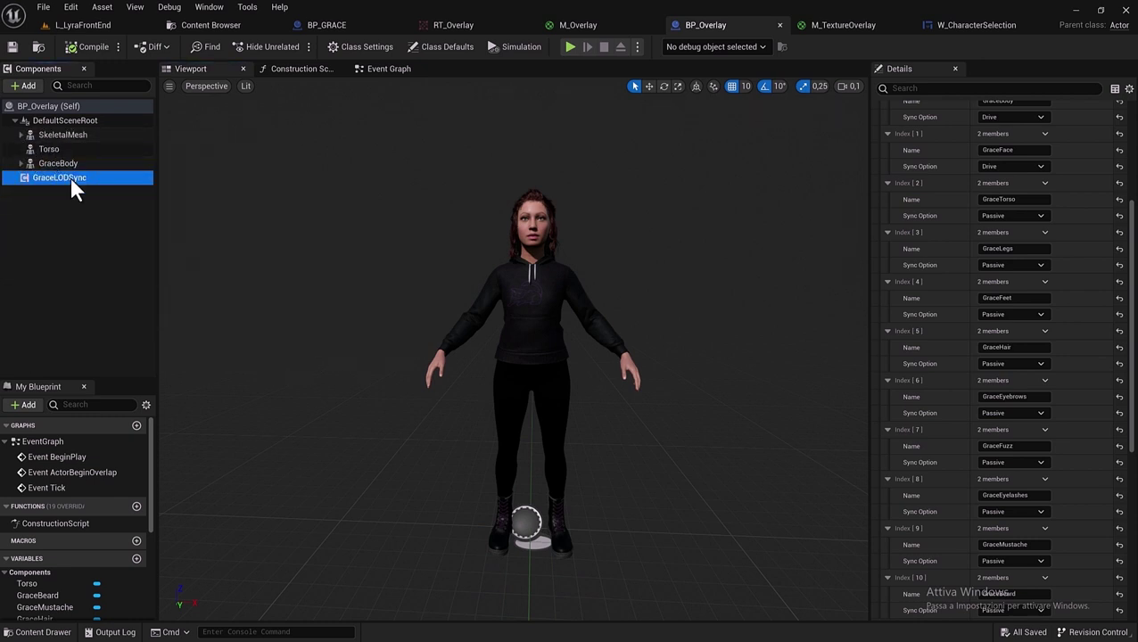
pyautogui.click(21, 163)
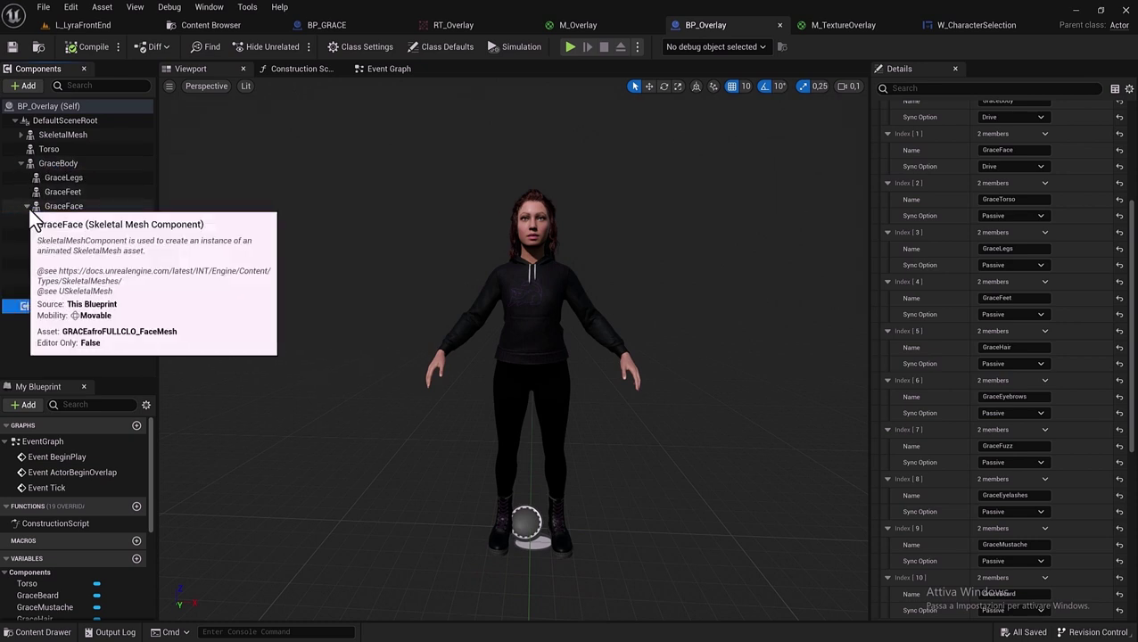
pyautogui.click(27, 206)
pyautogui.click(58, 163)
pyautogui.keyDown('shift'); pyautogui.click(56, 306); pyautogui.keyUp('shift')
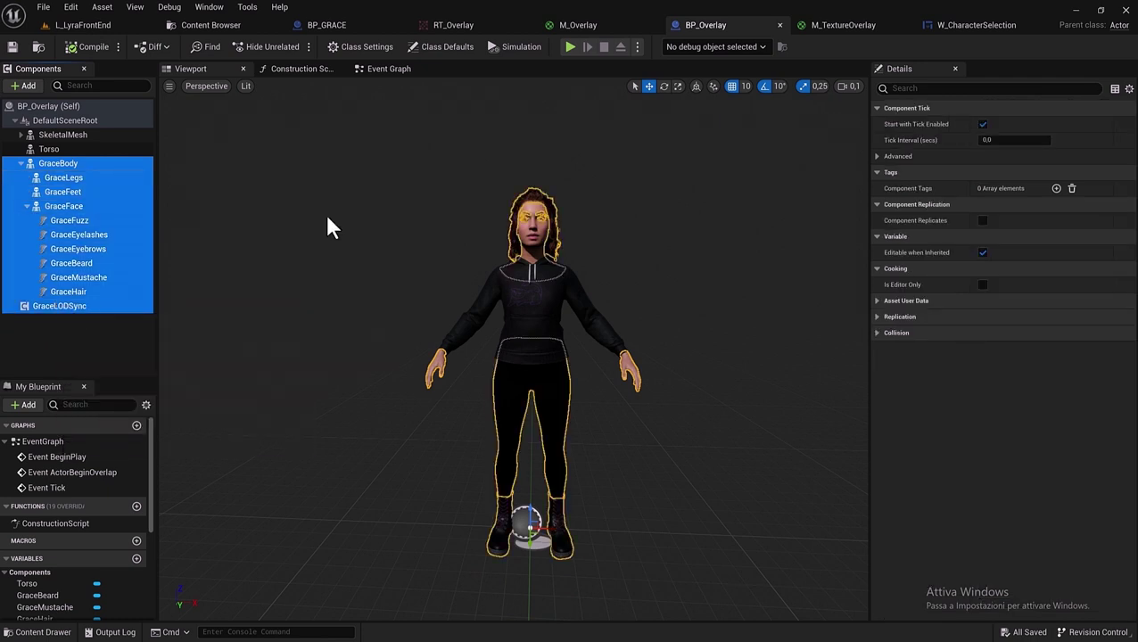
# Filter Details for 'visible', select Torso through GraceHair, and turn Visible off.
pyautogui.click(914, 89)
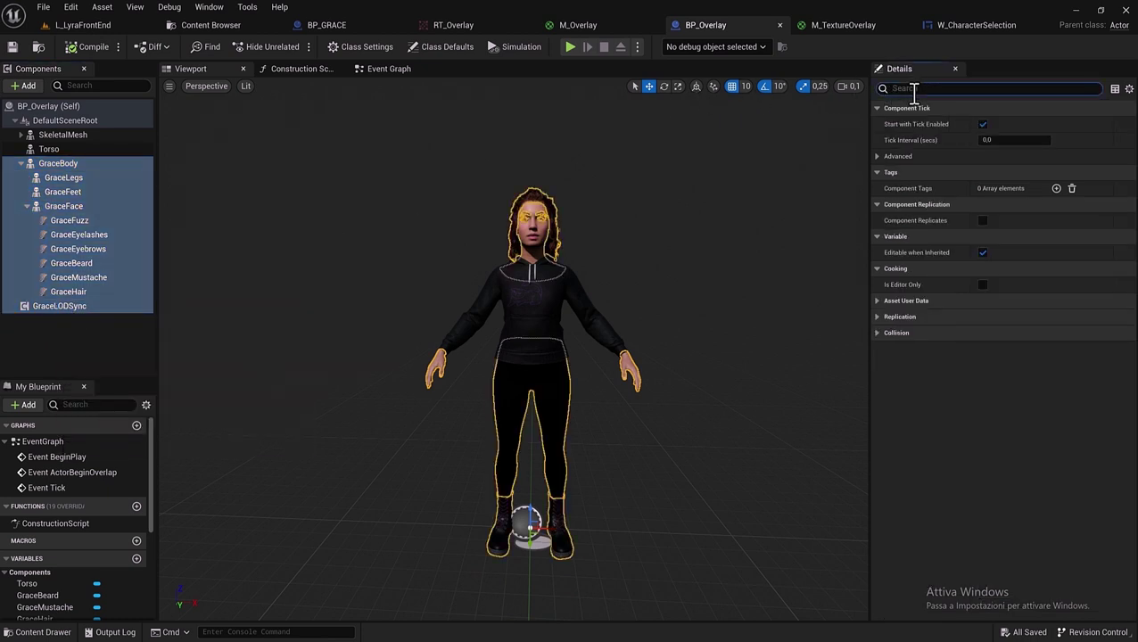
pyautogui.write('visible')
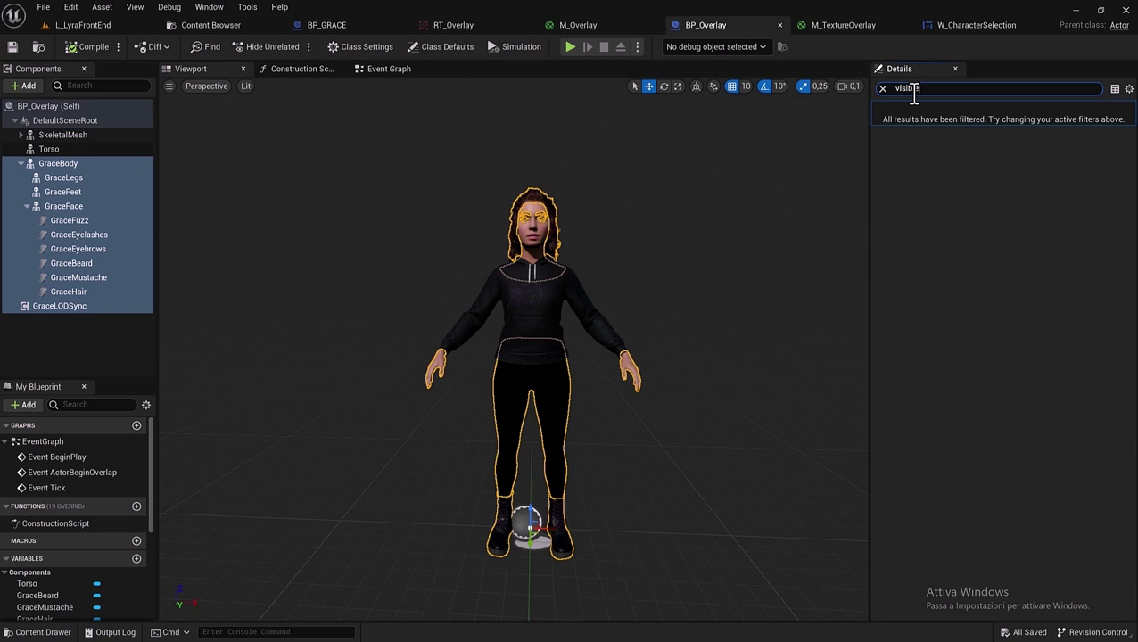
pyautogui.click(98, 148)
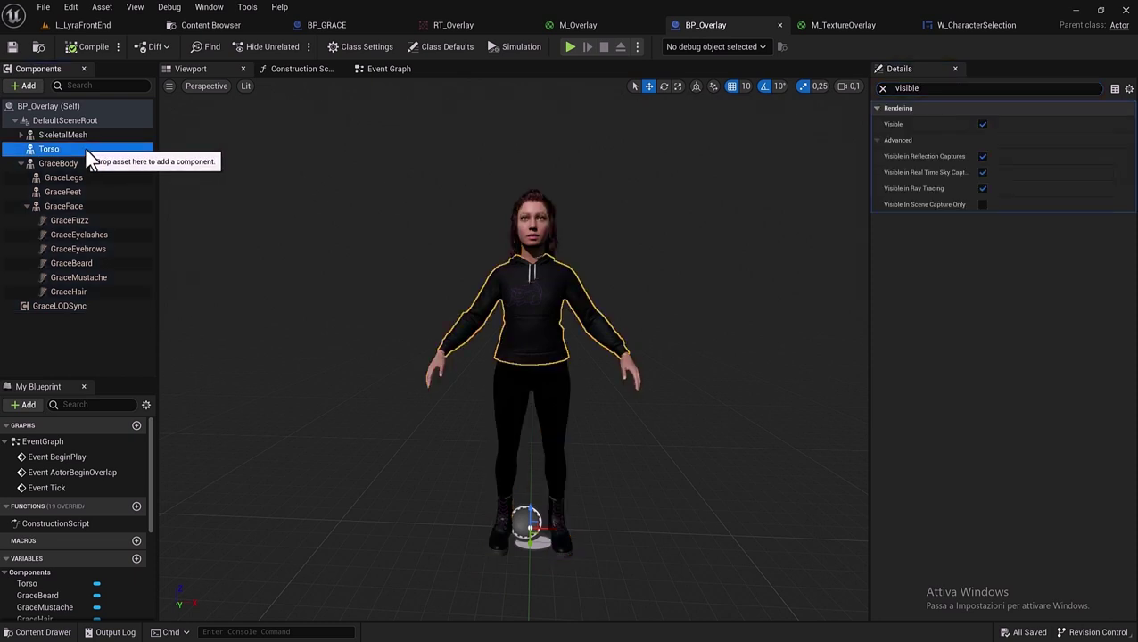
pyautogui.keyDown('shift'); pyautogui.click(86, 291); pyautogui.keyUp('shift')
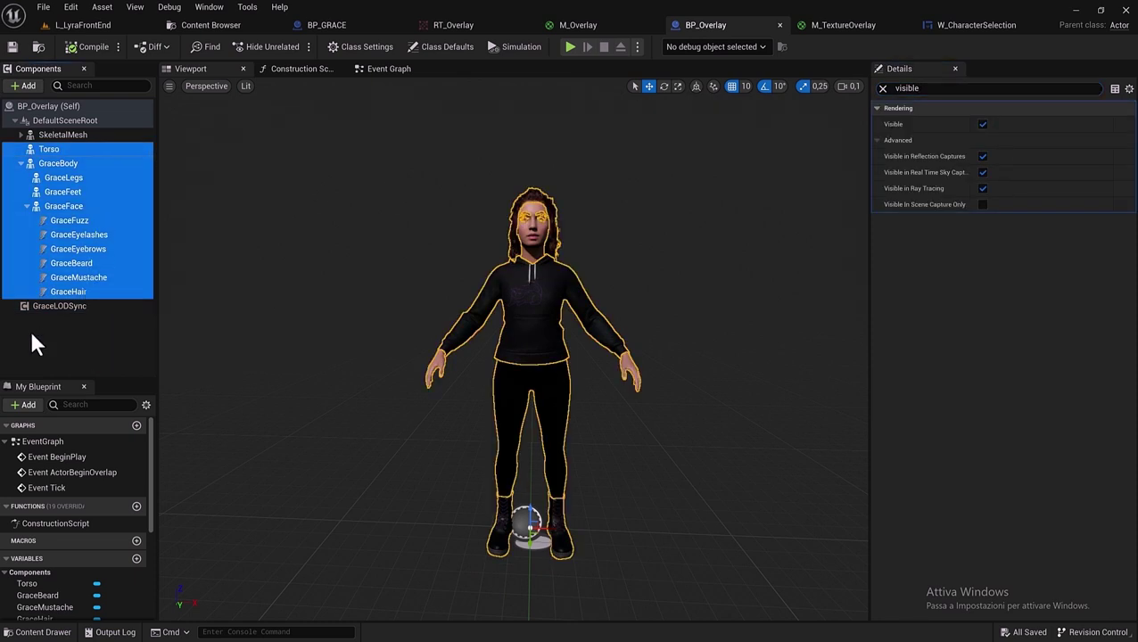
pyautogui.click(983, 125)
pyautogui.click(983, 125)
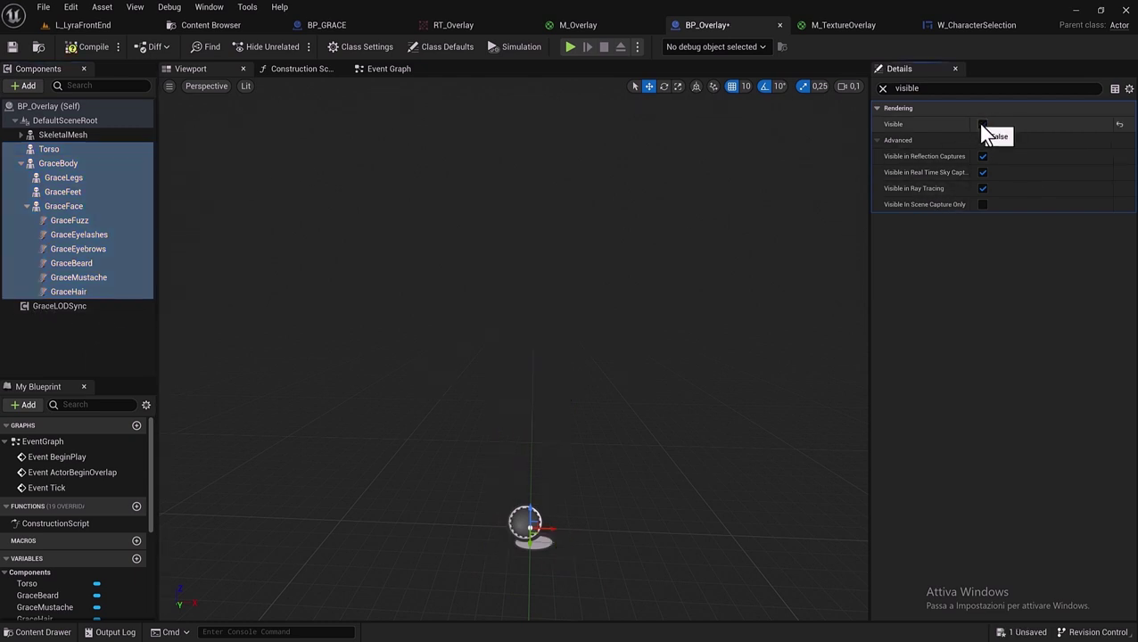
# Open BP_GREG from the character blueprints folder and close the BP_GRACE editor.
pyautogui.click(21, 164)
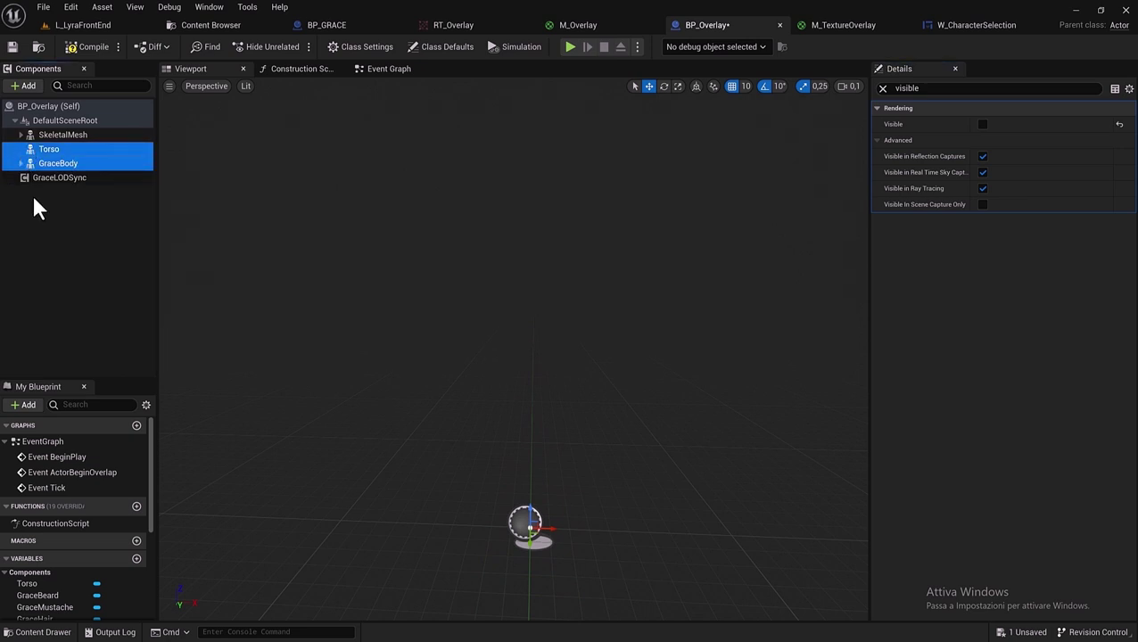
pyautogui.click(33, 200)
pyautogui.click(212, 25)
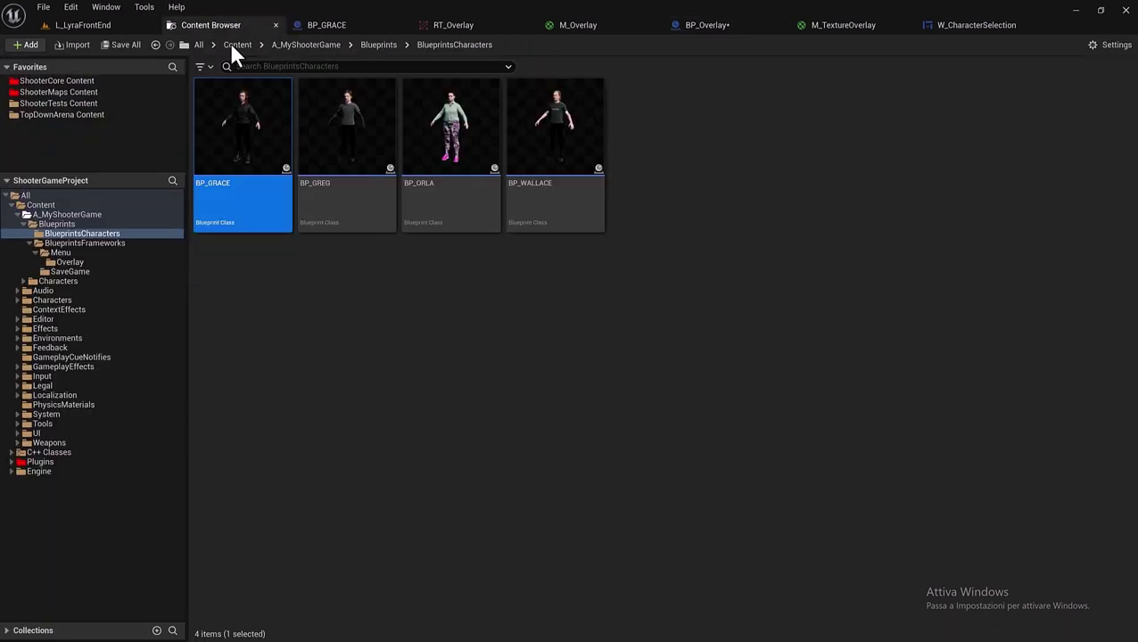
pyautogui.click(351, 157)
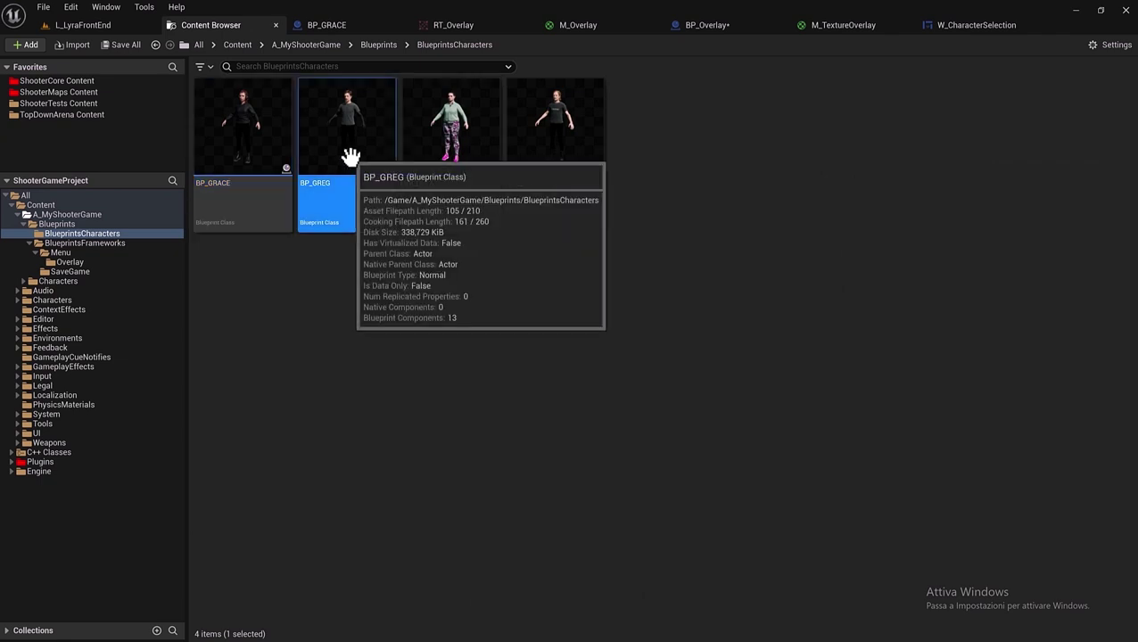
pyautogui.doubleClick(350, 157)
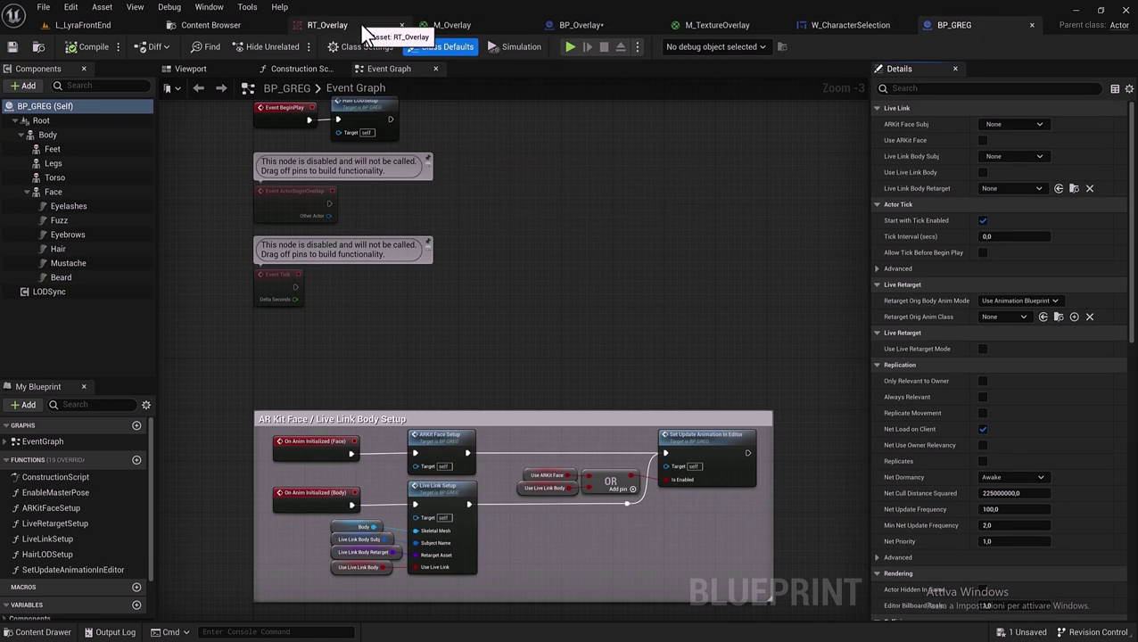
pyautogui.click(363, 25)
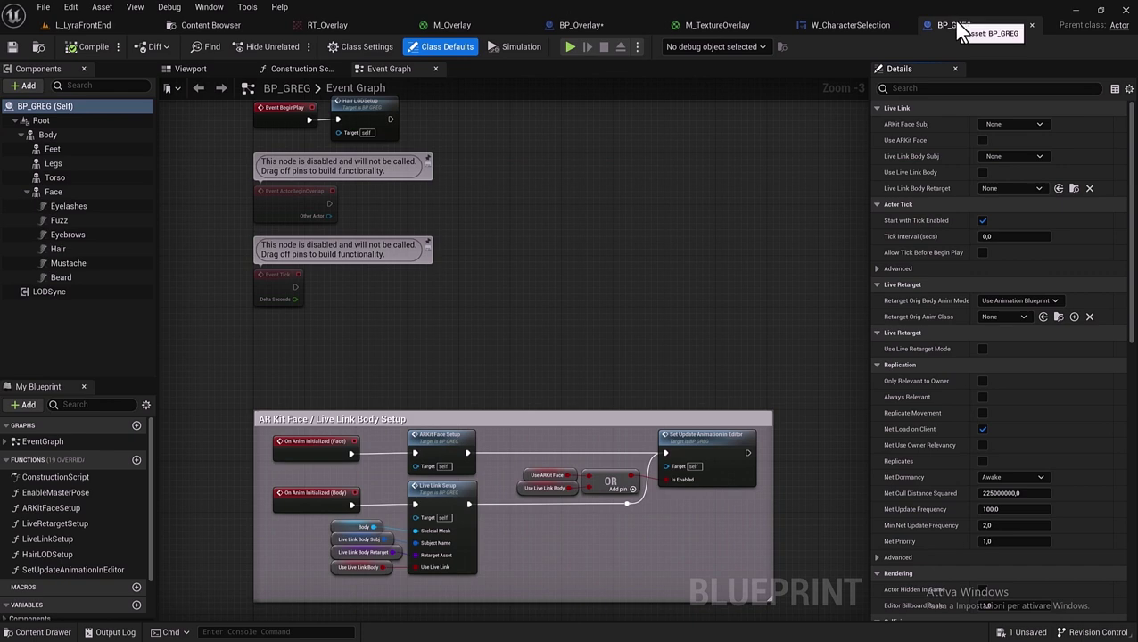
# Copy Greg's components from Body through LODSync and return to BP_Overlay.
pyautogui.click(191, 69)
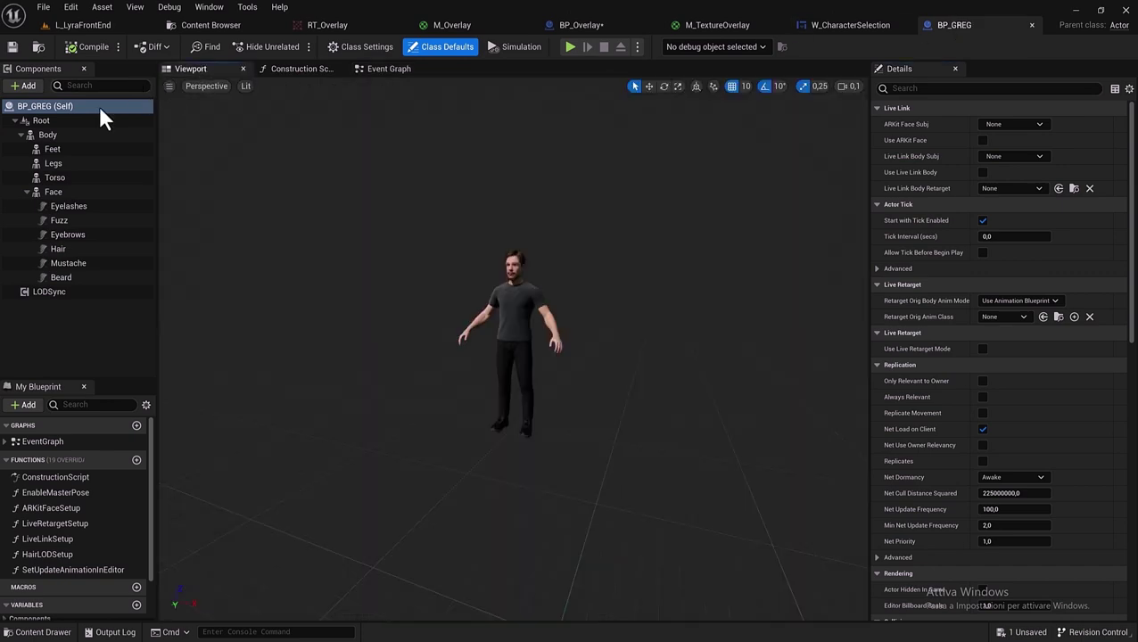
pyautogui.click(49, 135)
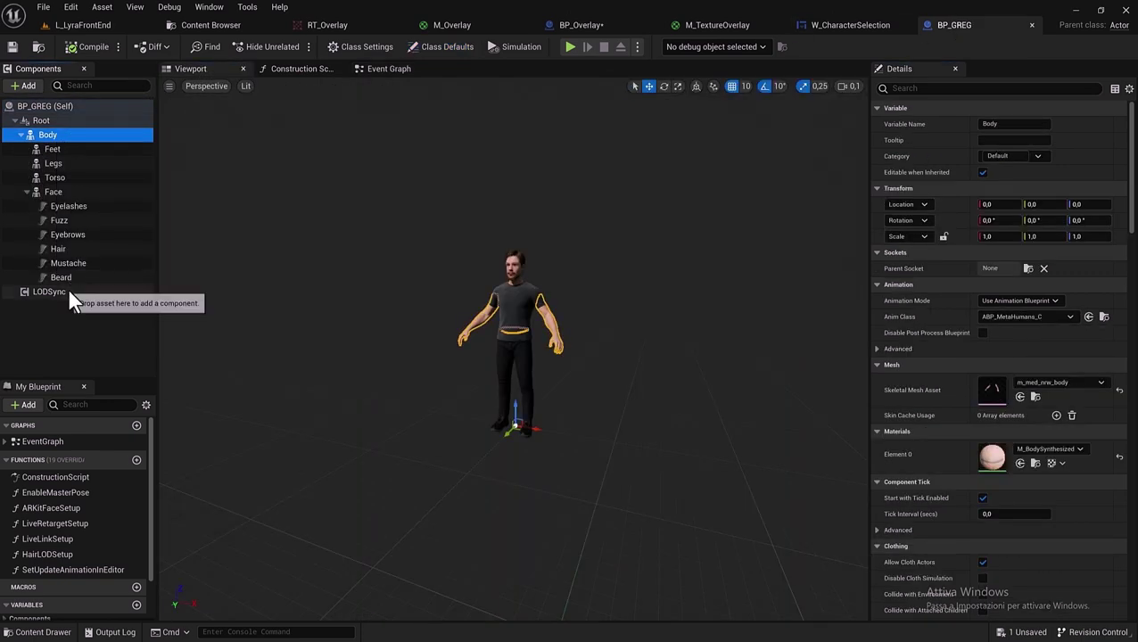
pyautogui.keyDown('shift'); pyautogui.click(59, 292); pyautogui.keyUp('shift')
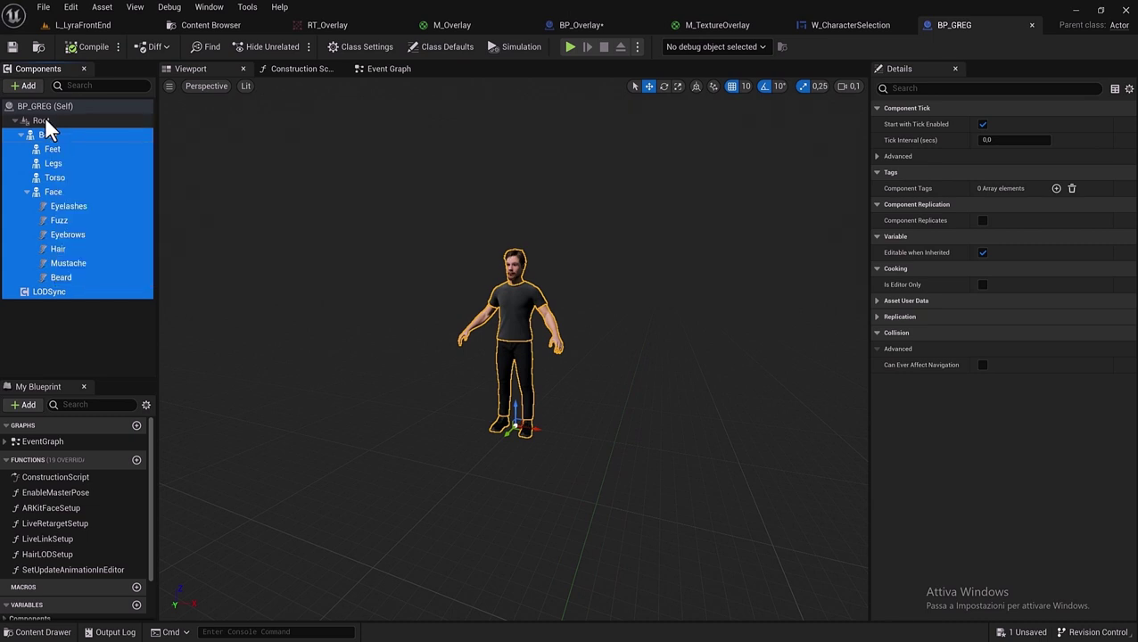
pyautogui.rightClick(59, 297)
pyautogui.click(109, 345)
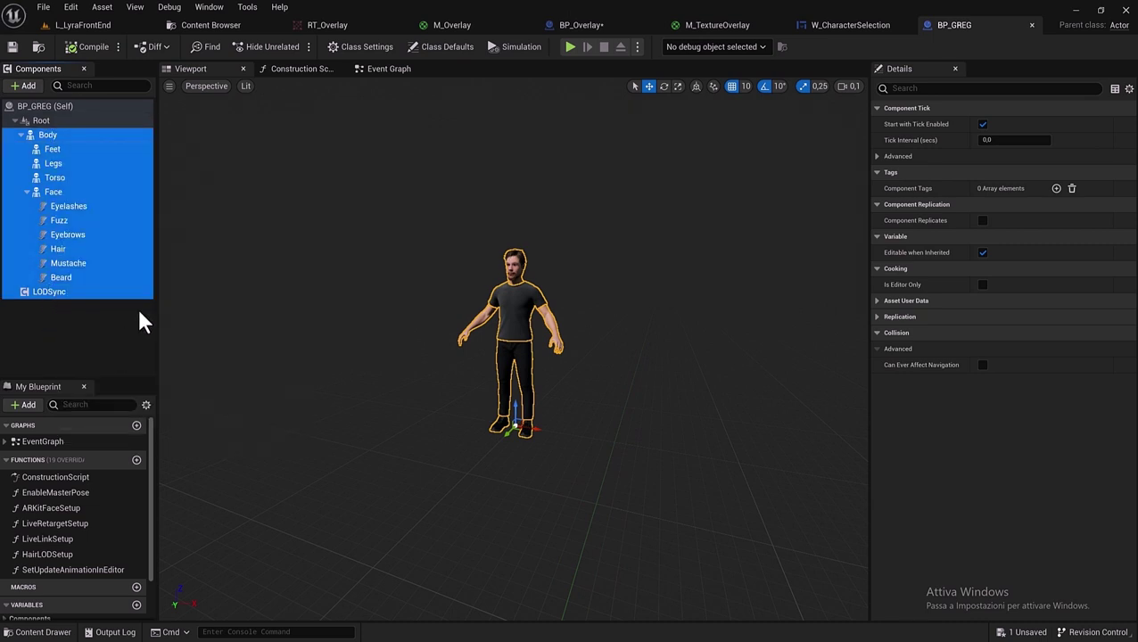
pyautogui.click(567, 29)
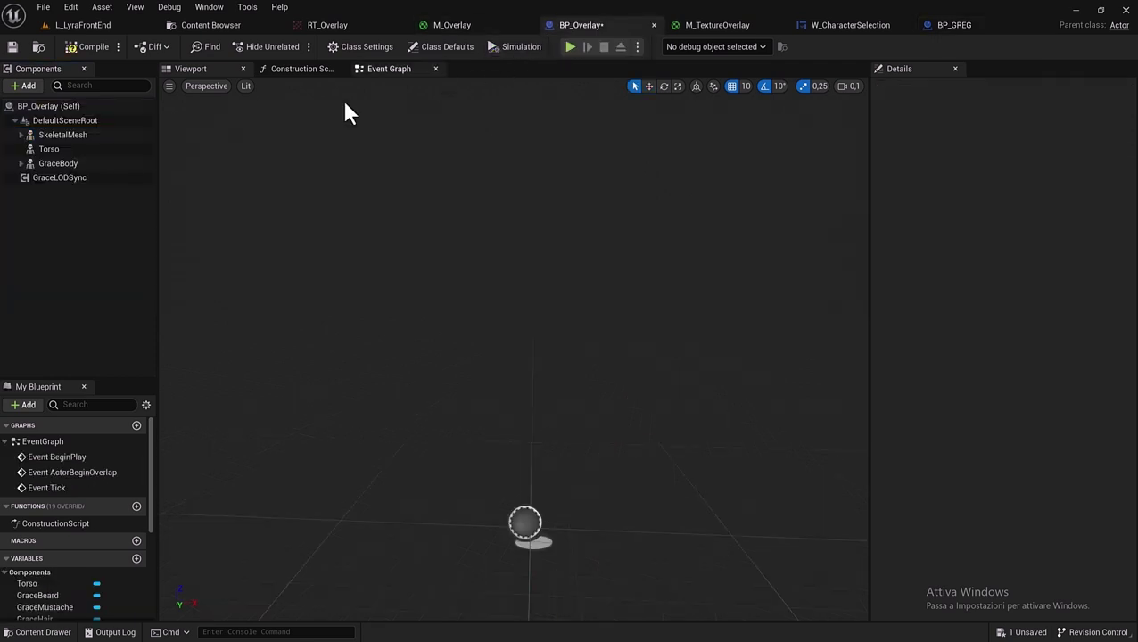
# Paste Greg's components into BP_Overlay and rename the pasted Body to GregBody.
pyautogui.rightClick(70, 213)
pyautogui.click(128, 234)
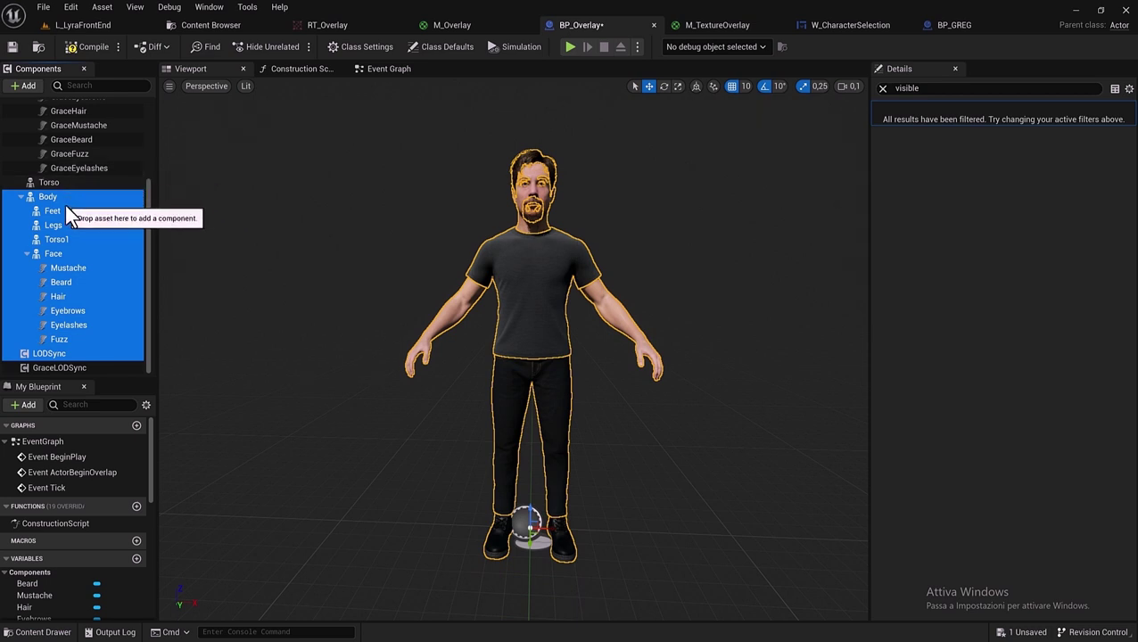
pyautogui.click(45, 198)
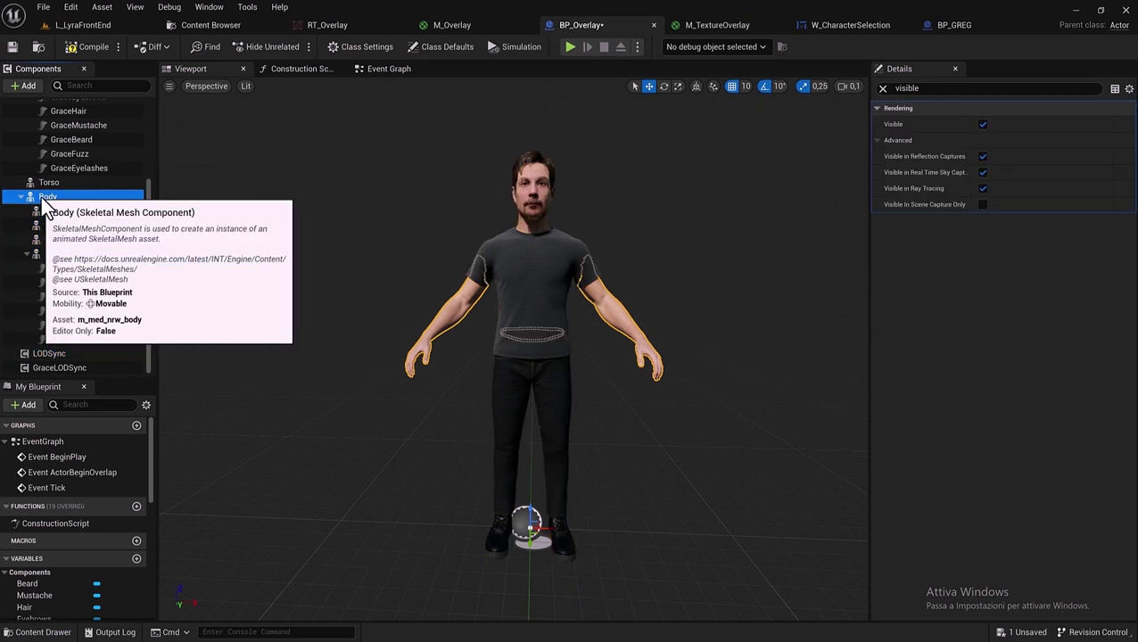
pyautogui.click(47, 197)
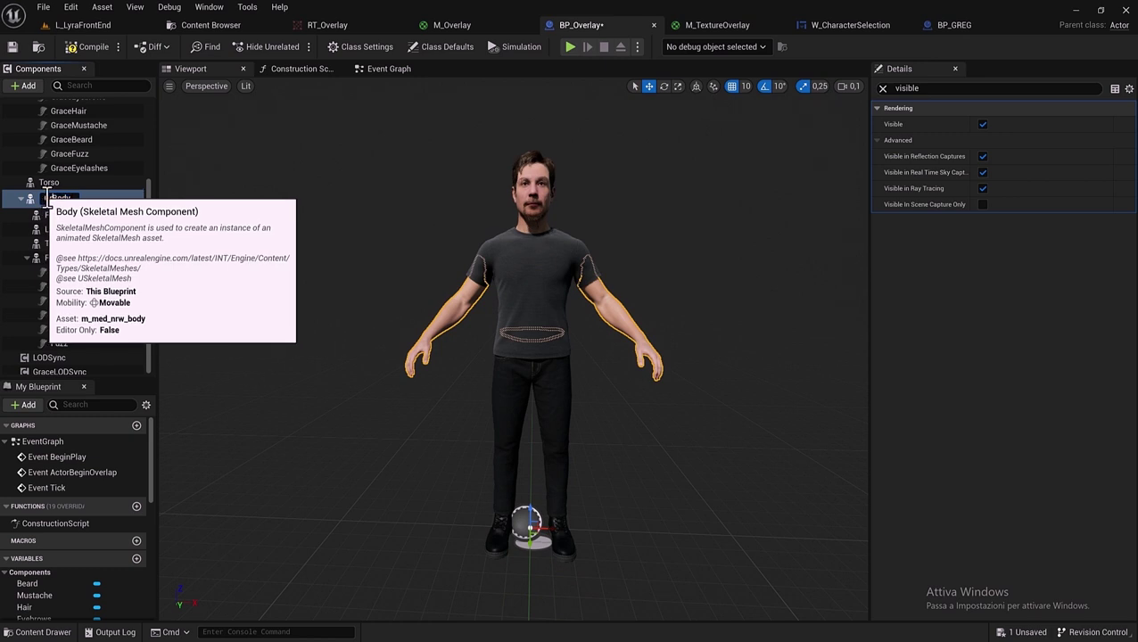
pyautogui.write('GregBody')
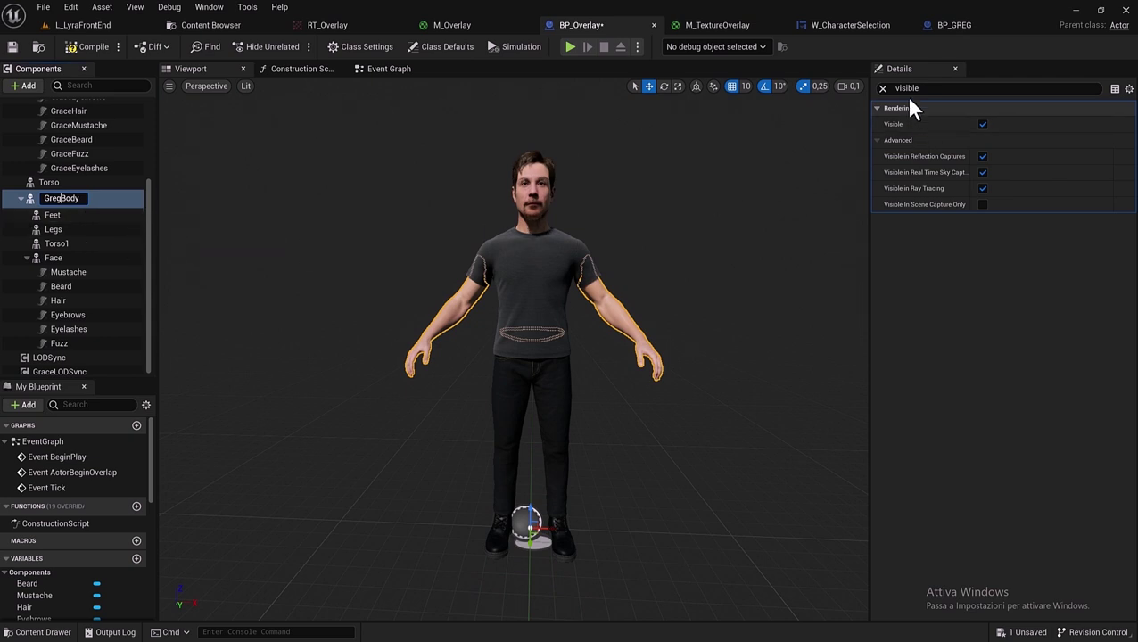
pyautogui.click(881, 82)
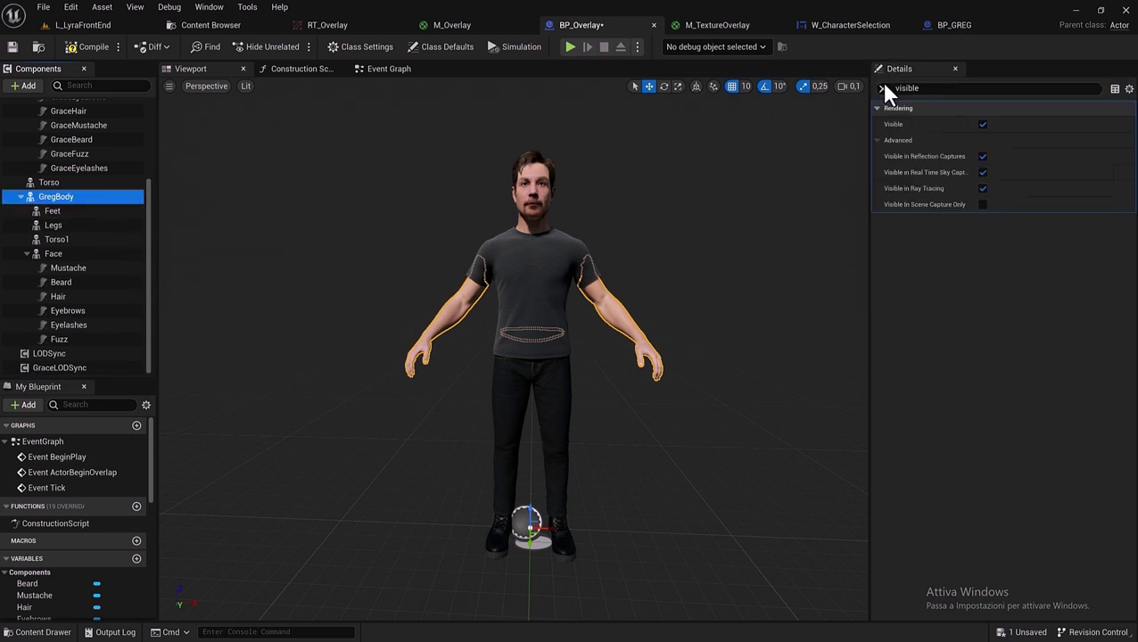
pyautogui.click(882, 89)
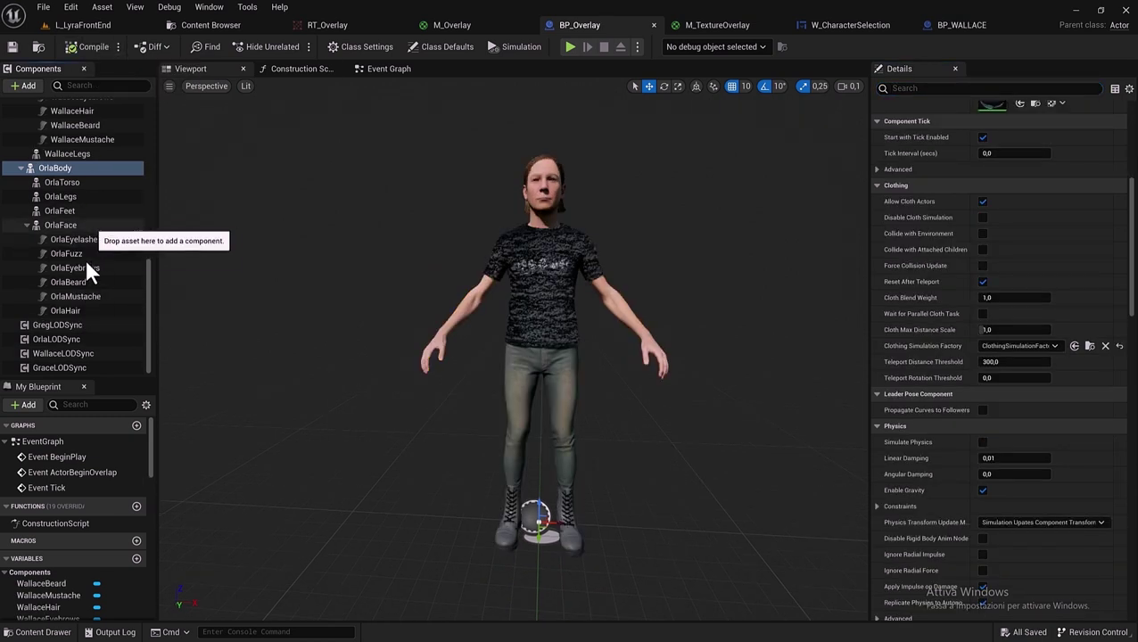
pyautogui.scroll(15, 142, 292)
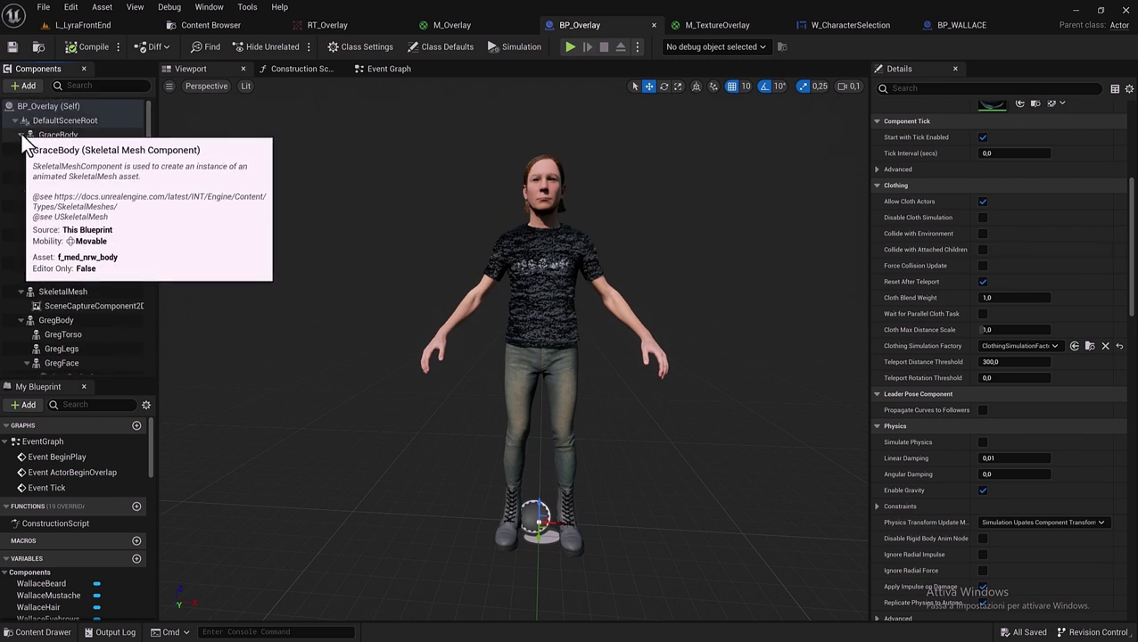
pyautogui.click(15, 122)
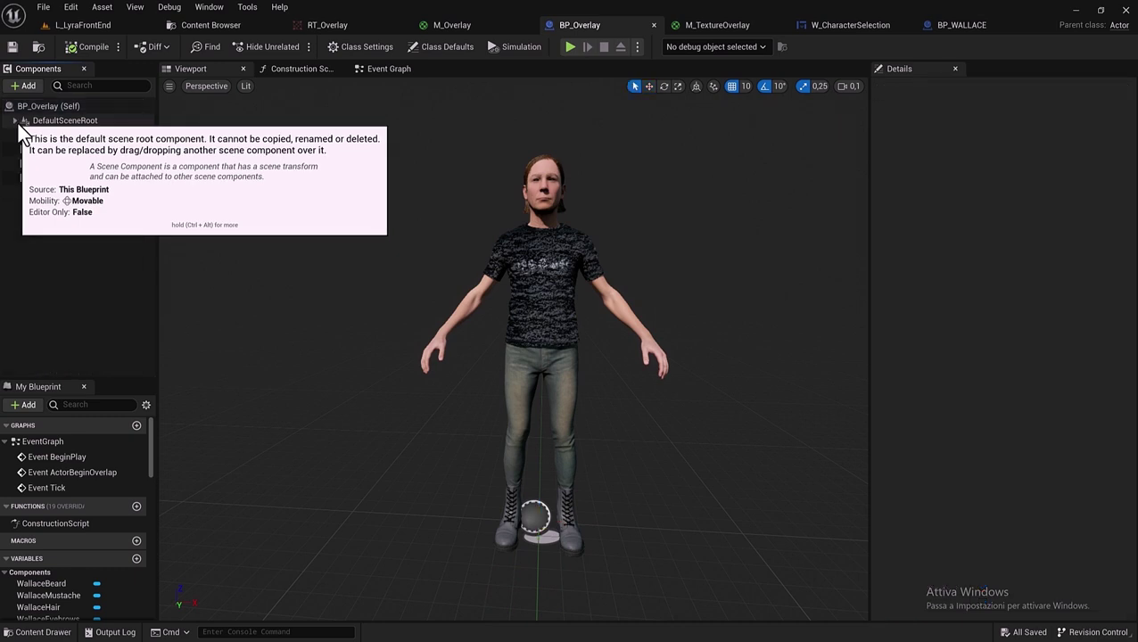
pyautogui.click(15, 120)
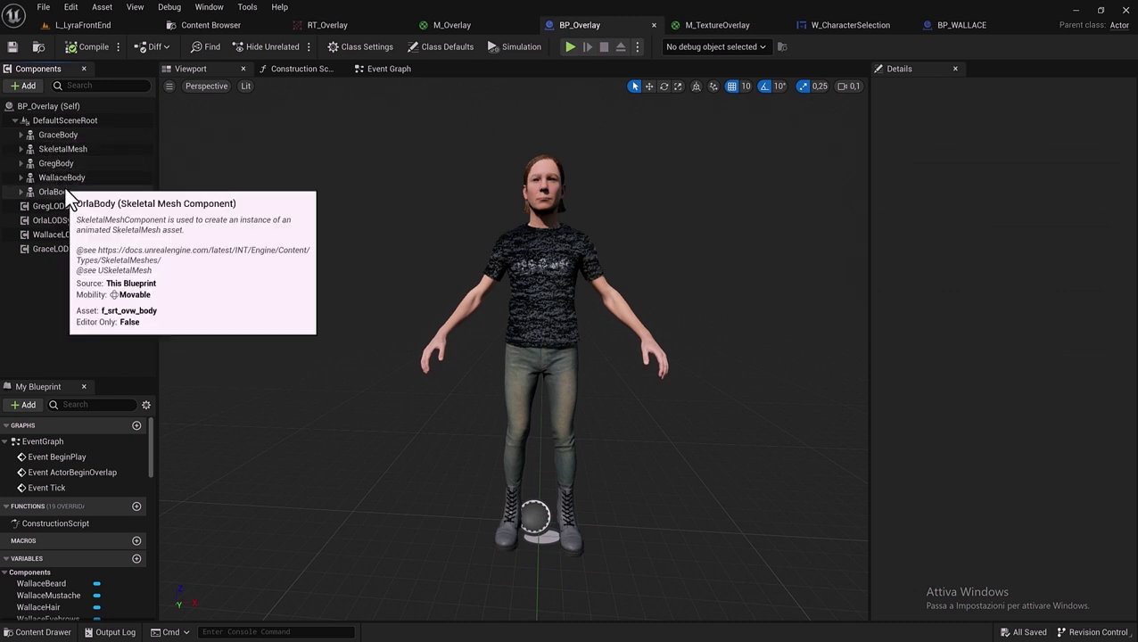
pyautogui.click(16, 123)
pyautogui.keyDown('shift'); pyautogui.click(15, 122); pyautogui.keyUp('shift')
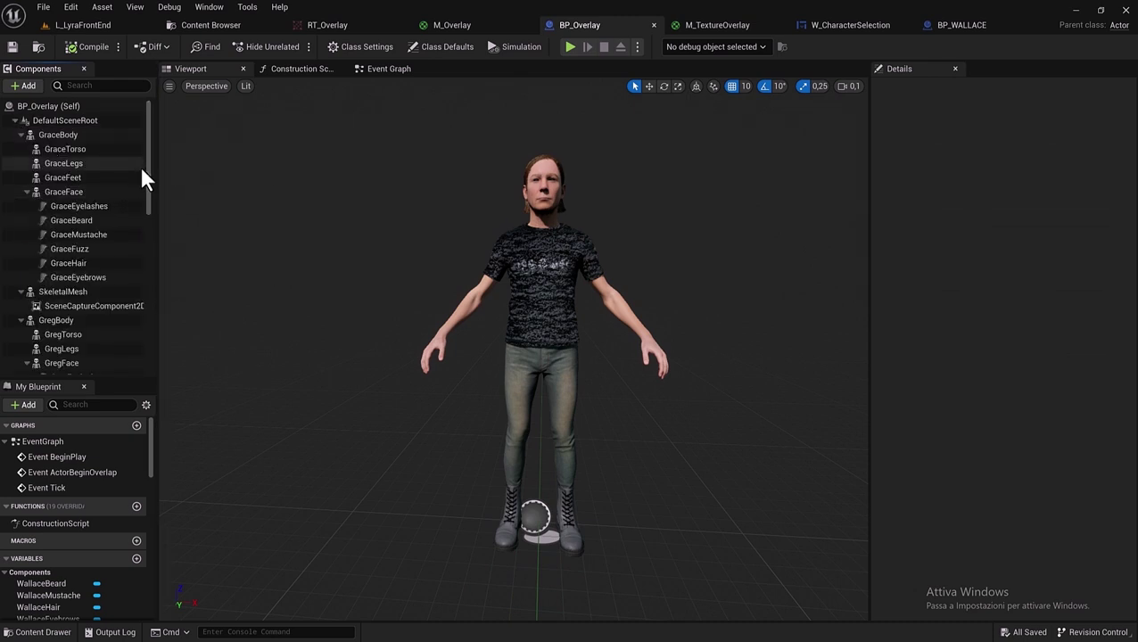
pyautogui.click(39, 135)
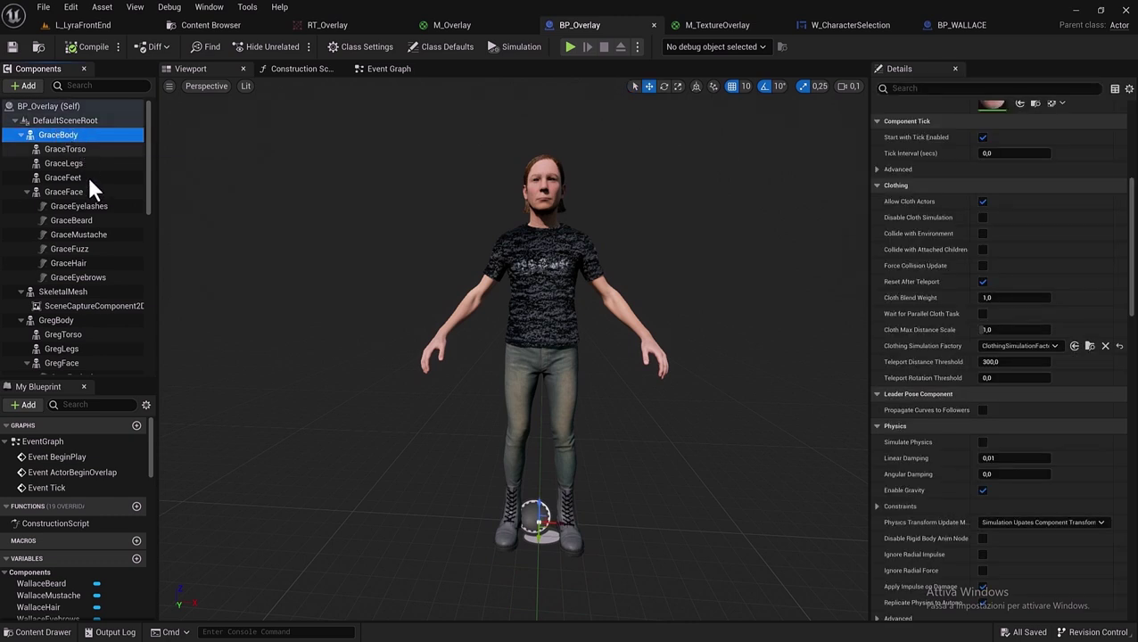
# Select all character components in BP_Overlay, excluding SceneCaptureComponent2D.
pyautogui.keyDown('shift'); pyautogui.click(99, 276); pyautogui.keyUp('shift')
pyautogui.scroll(-3, 101, 276)
pyautogui.scroll(-3, 100, 271)
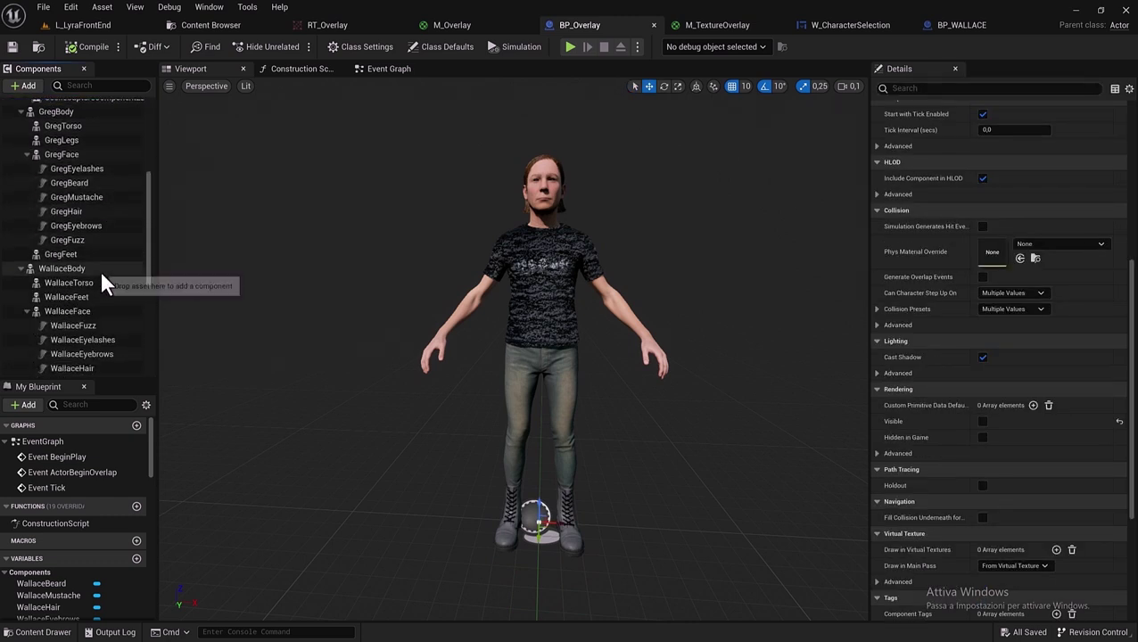
pyautogui.scroll(-3, 99, 268)
pyautogui.scroll(-3, 99, 271)
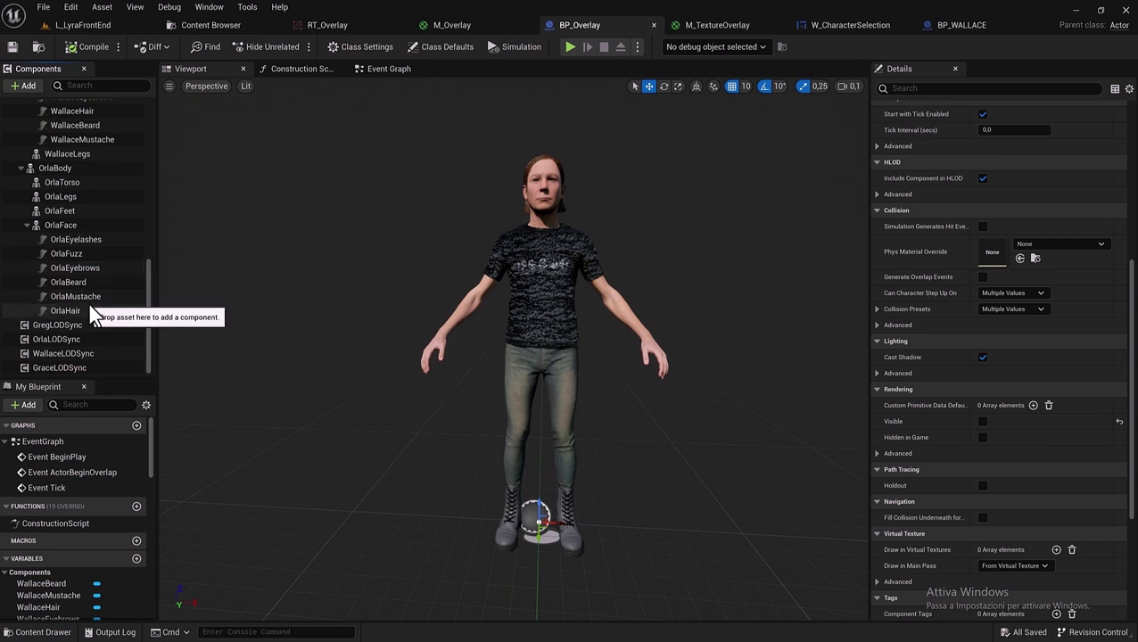
pyautogui.keyDown('shift'); pyautogui.click(94, 306); pyautogui.keyUp('shift')
pyautogui.scroll(5, 95, 285)
pyautogui.scroll(5, 96, 285)
pyautogui.scroll(1, 97, 285)
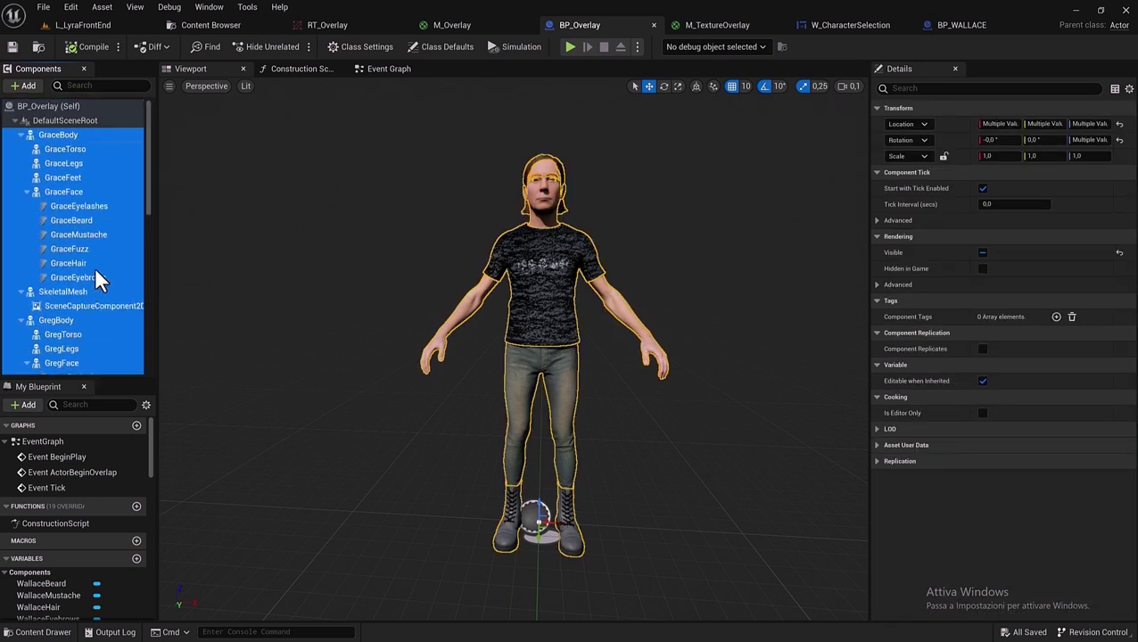
pyautogui.scroll(-2, 100, 272)
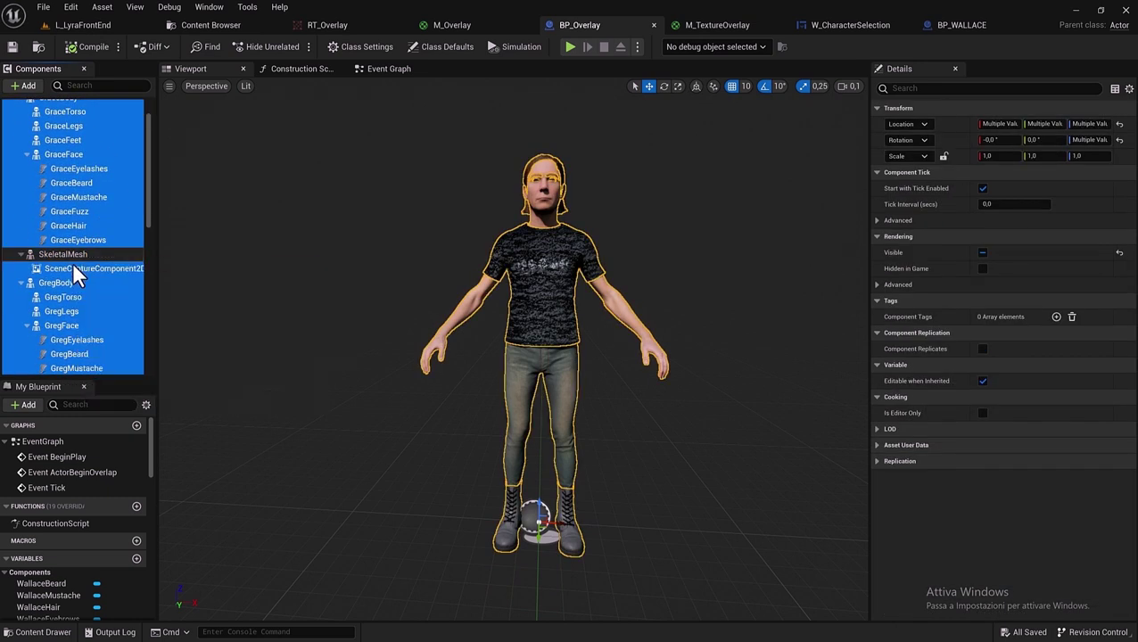
pyautogui.keyDown('ctrl'); pyautogui.click(75, 270); pyautogui.keyUp('ctrl')
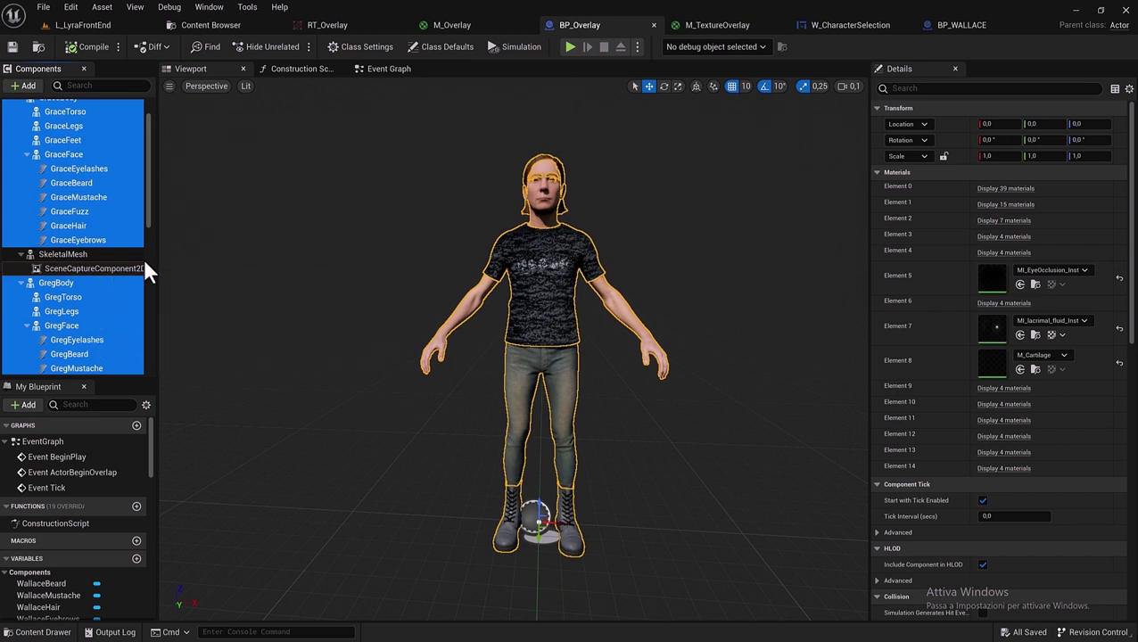
# Filter Details for 'visi' and leave the Visible property checked on all selected meshes.
pyautogui.click(923, 88)
pyautogui.write('visi')
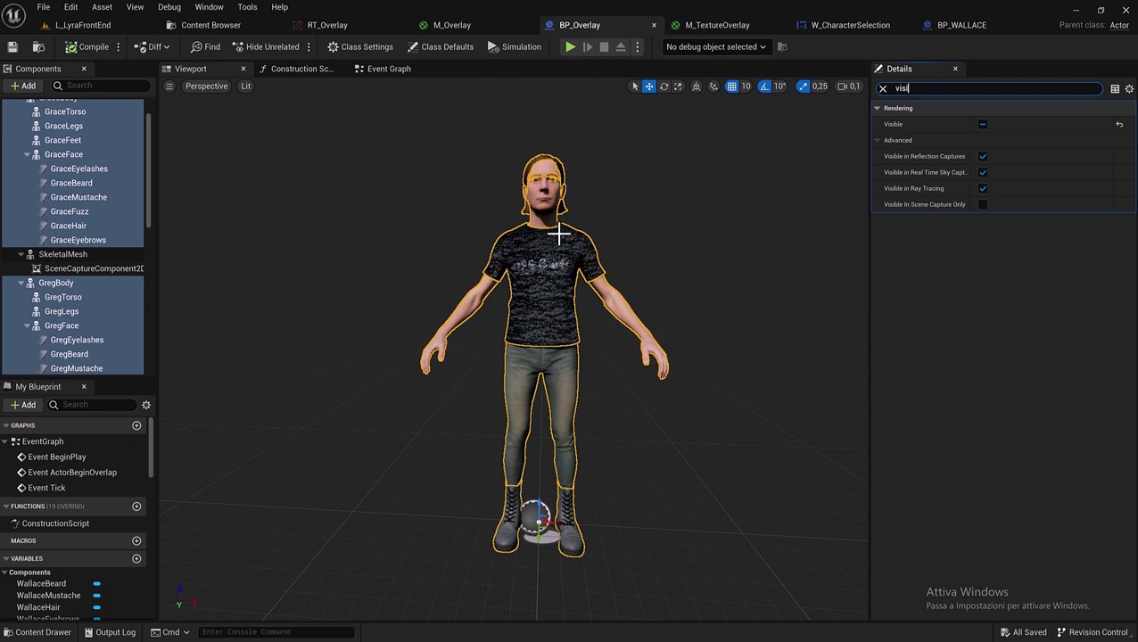
pyautogui.click(984, 126)
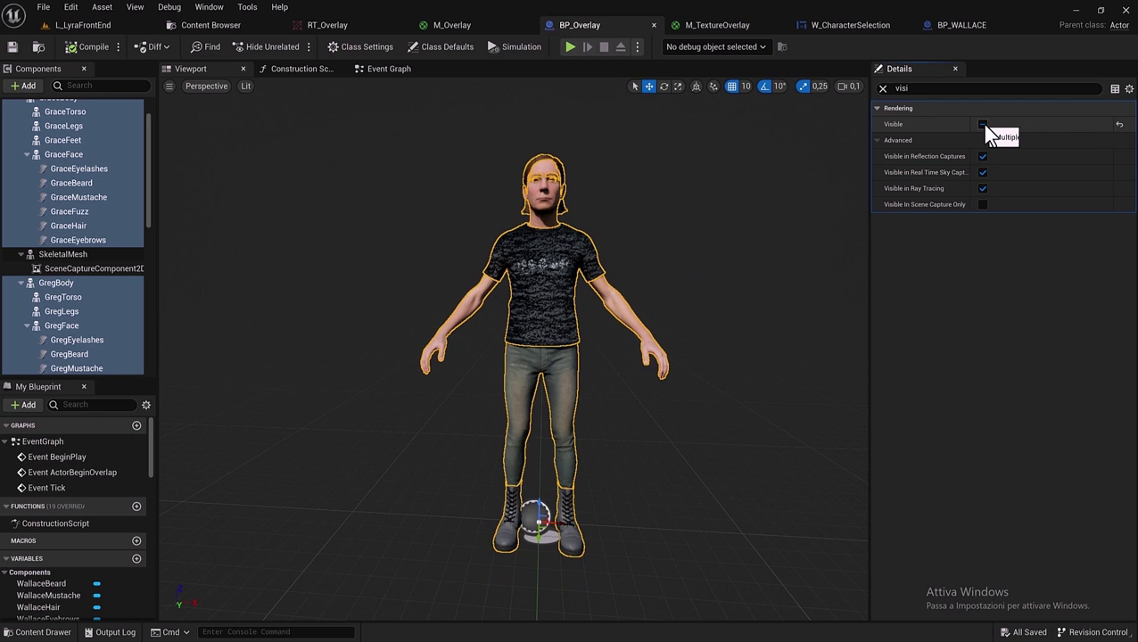
pyautogui.click(983, 126)
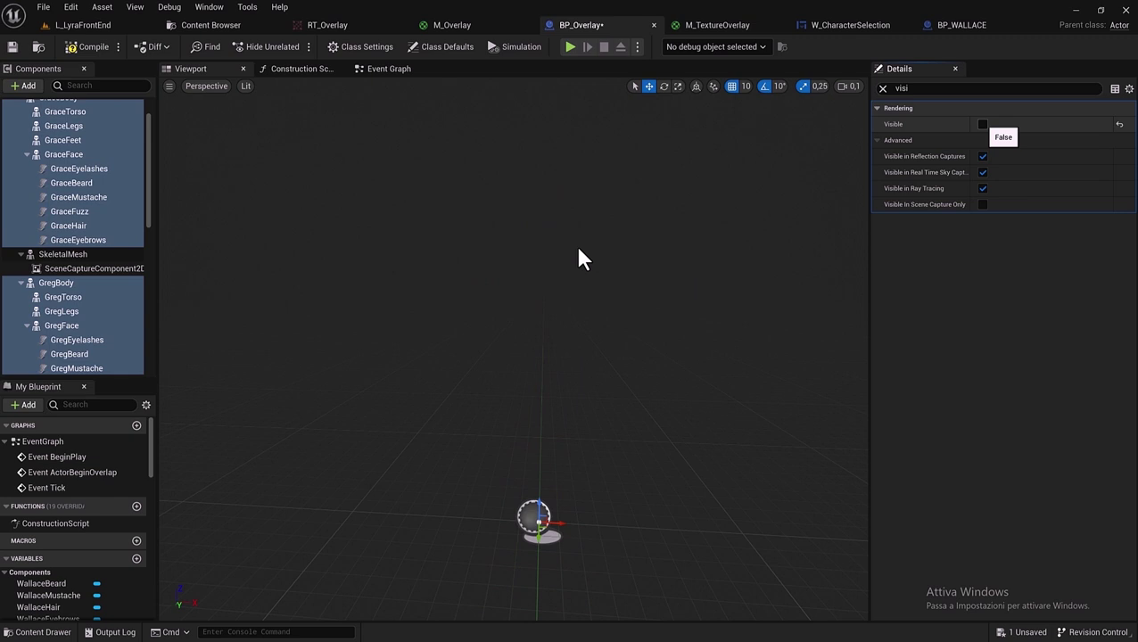
pyautogui.hotkey('ctrl', 'z')
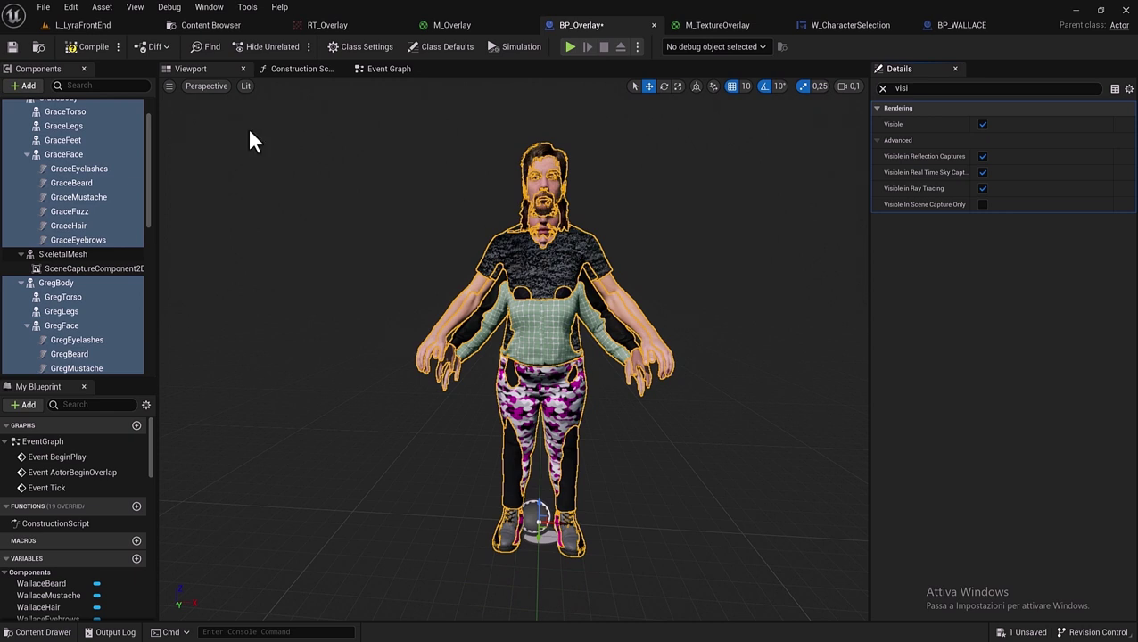
pyautogui.click(882, 89)
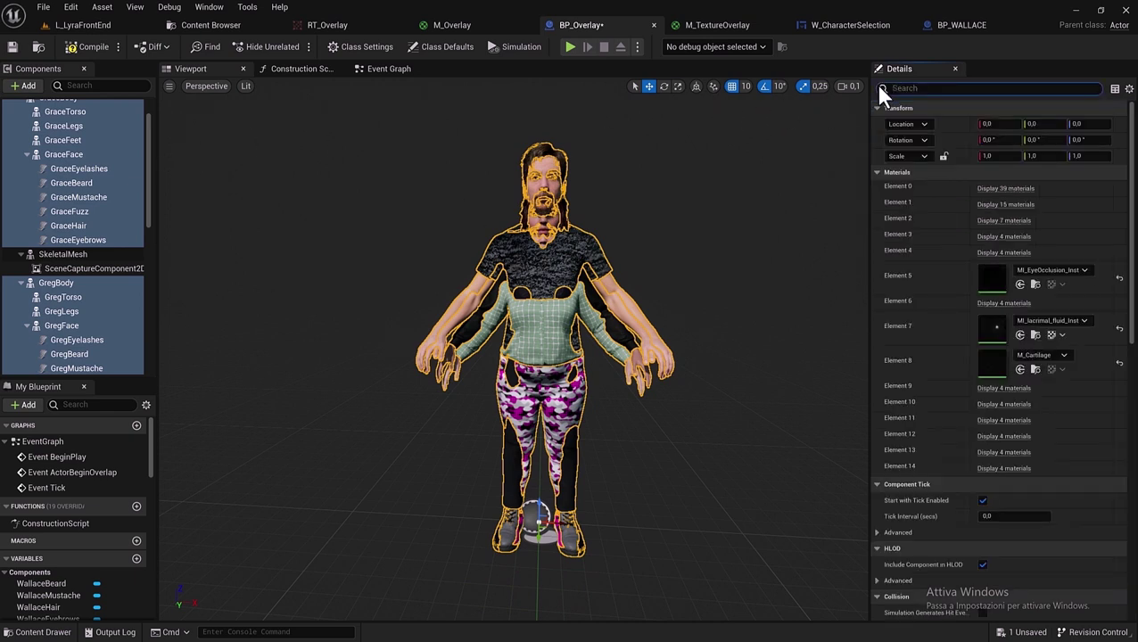
pyautogui.scroll(1, 71, 238)
pyautogui.scroll(1, 70, 233)
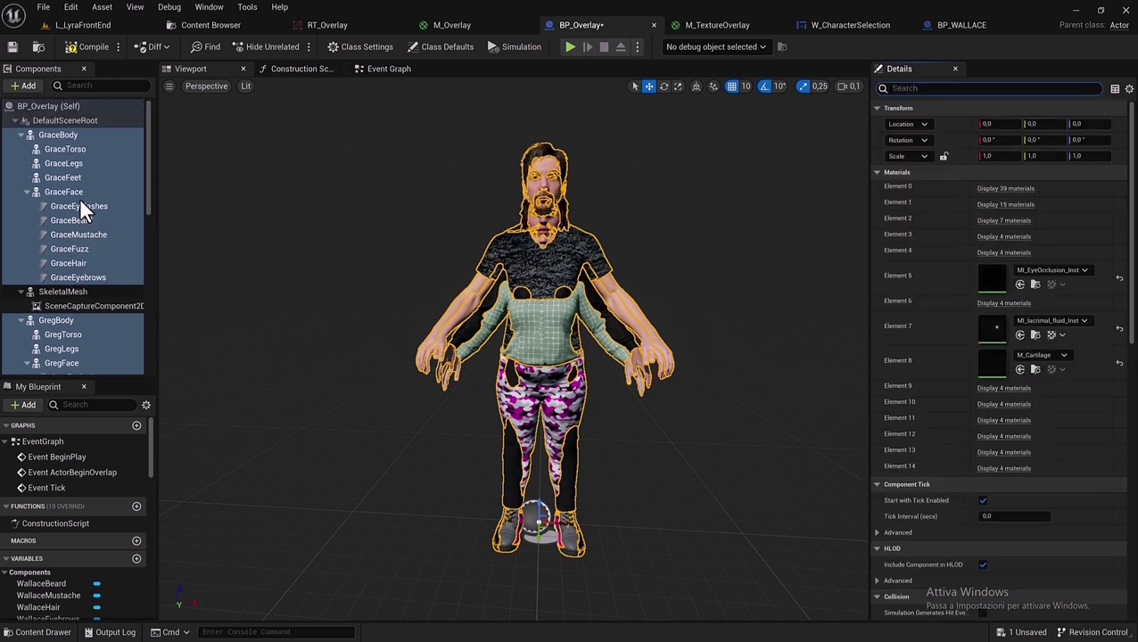
pyautogui.click(15, 118)
pyautogui.click(16, 121)
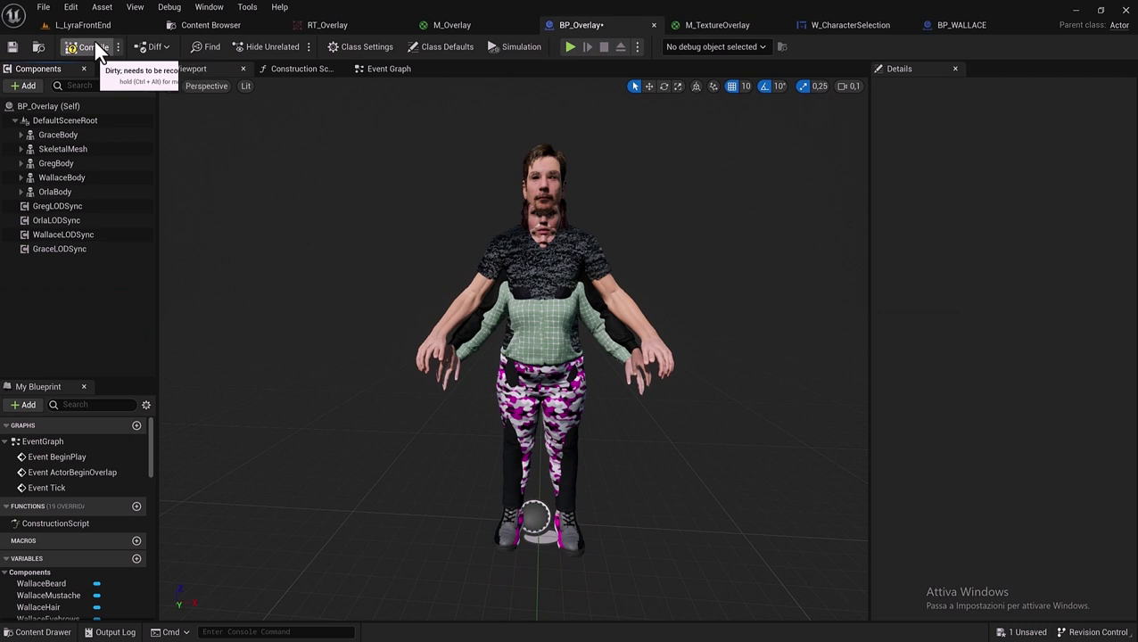
# Compile and save BP_Overlay, then select its SkeletalMesh component.
pyautogui.click(94, 41)
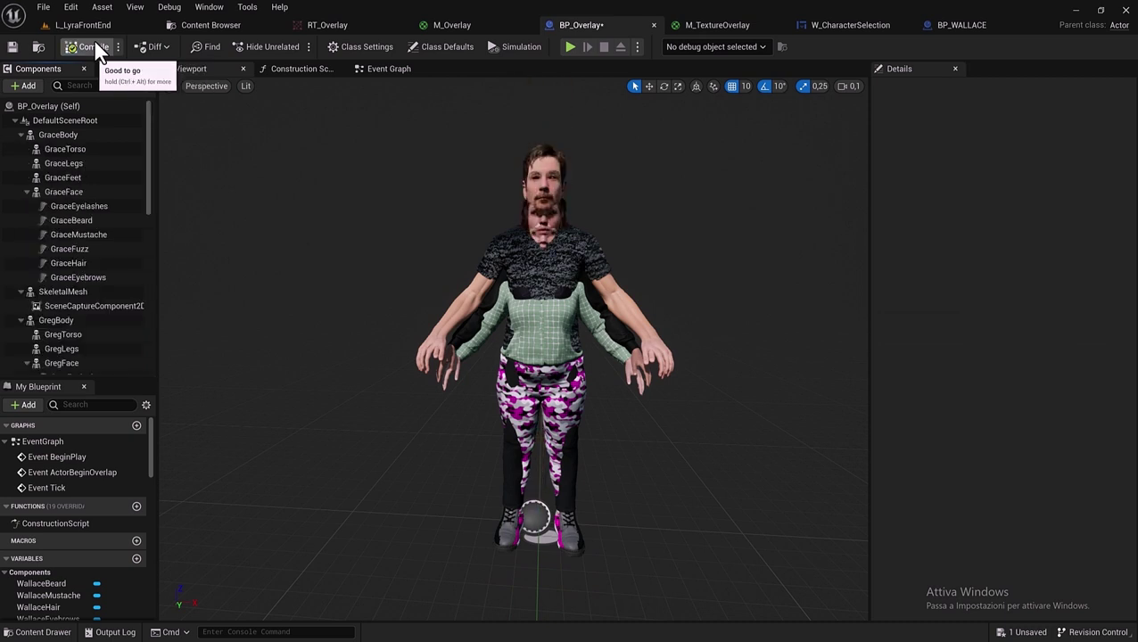
pyautogui.click(17, 50)
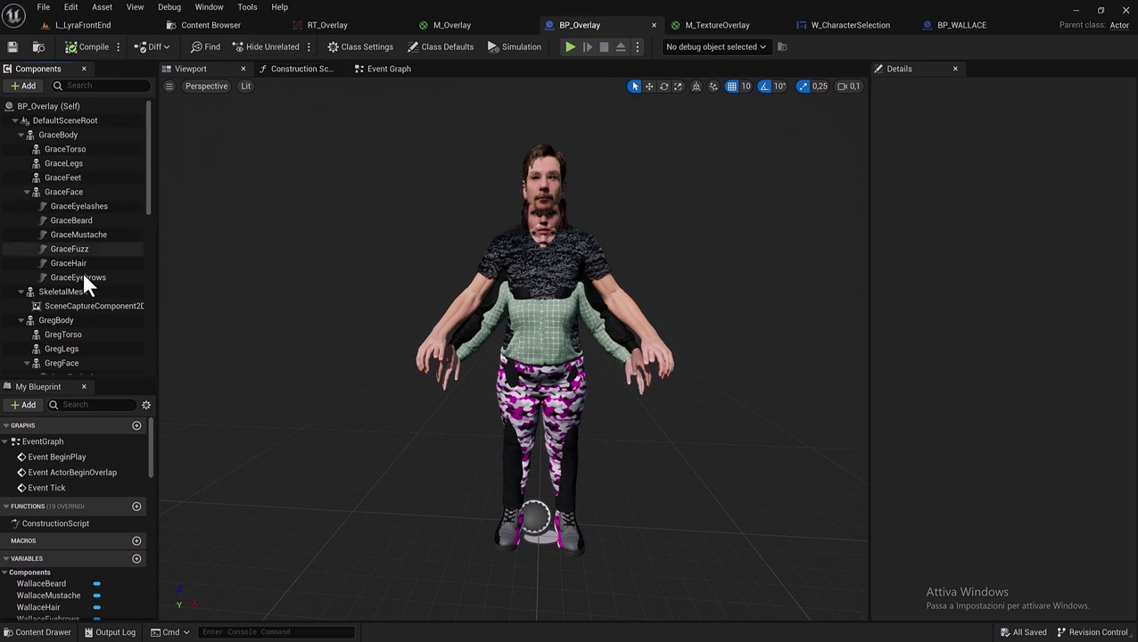
pyautogui.scroll(-1, 82, 272)
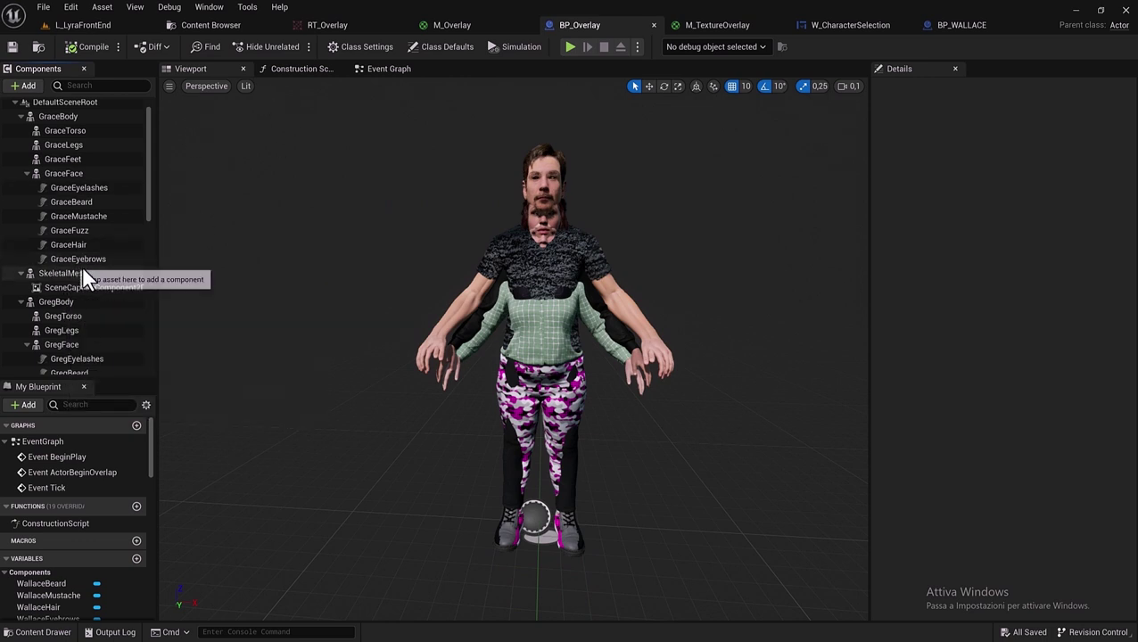
pyautogui.click(81, 274)
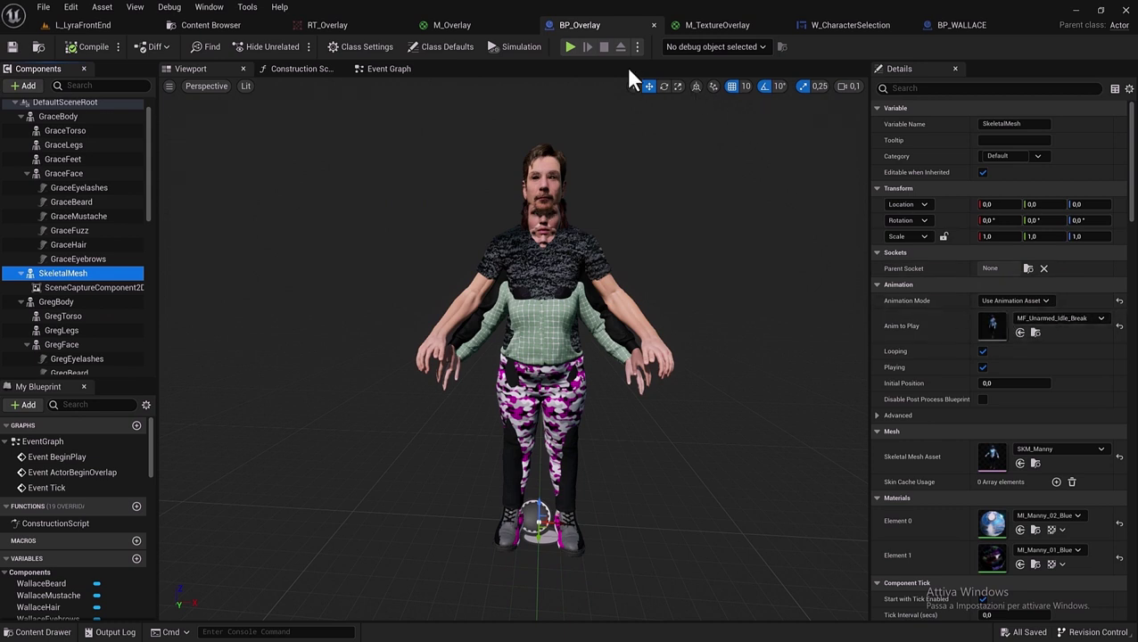
# Switch to the Construction Script graph and collapse the components under DefaultSceneRoot.
pyautogui.click(303, 69)
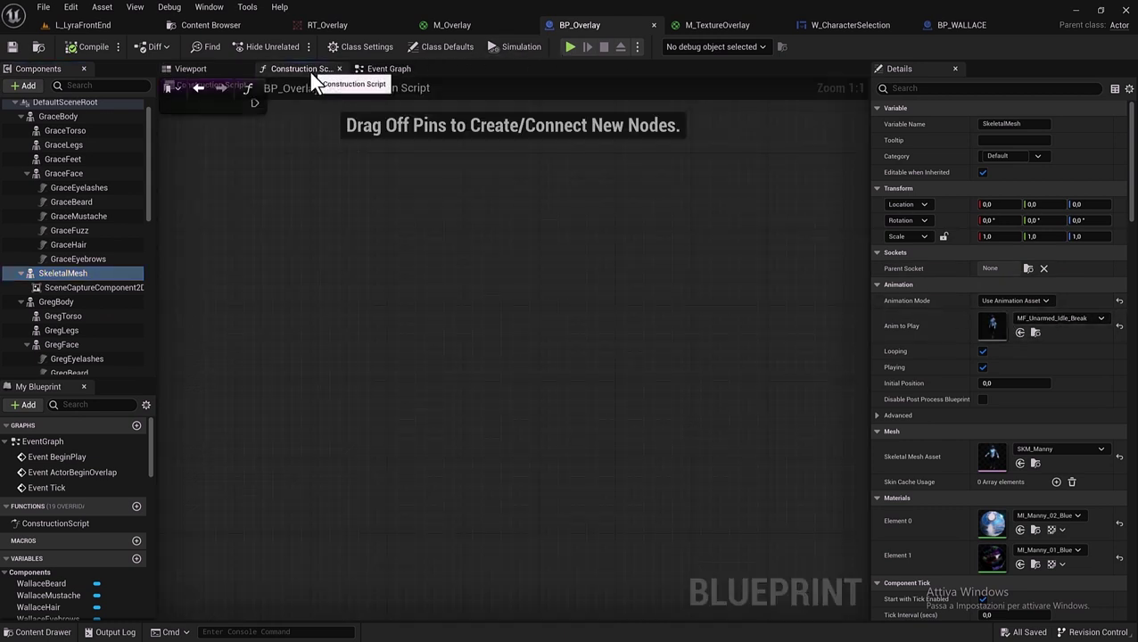
pyautogui.moveTo(392, 255); pyautogui.dragTo(408, 258, button='right')
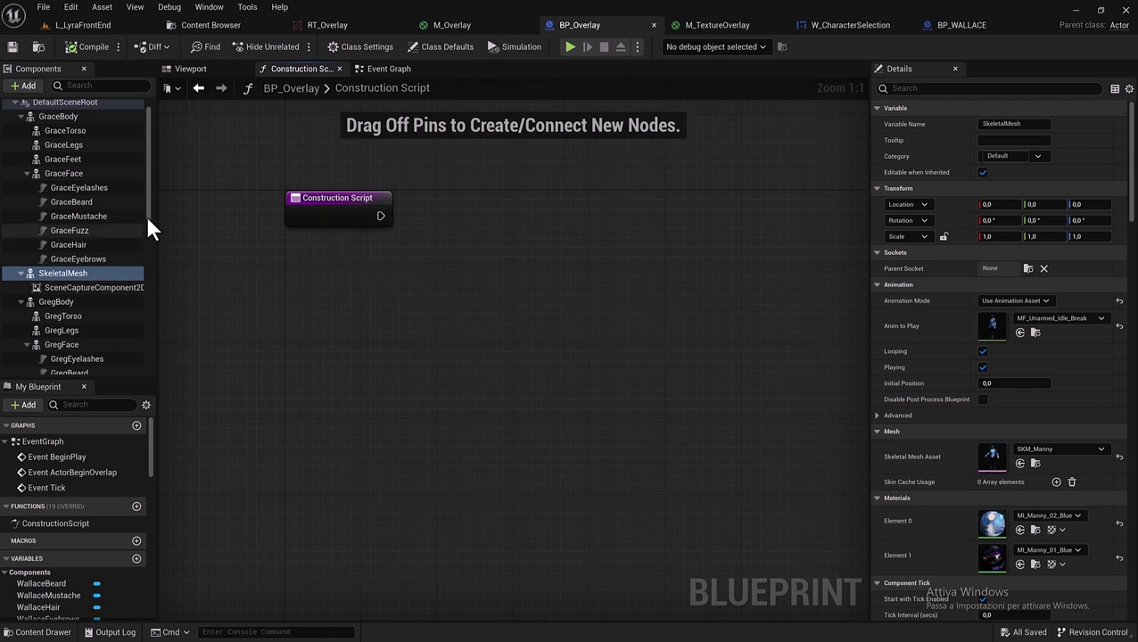
pyautogui.moveTo(149, 147)
pyautogui.mouseDown()
pyautogui.moveTo(101, 297)
pyautogui.moveTo(226, 252)
pyautogui.mouseUp()
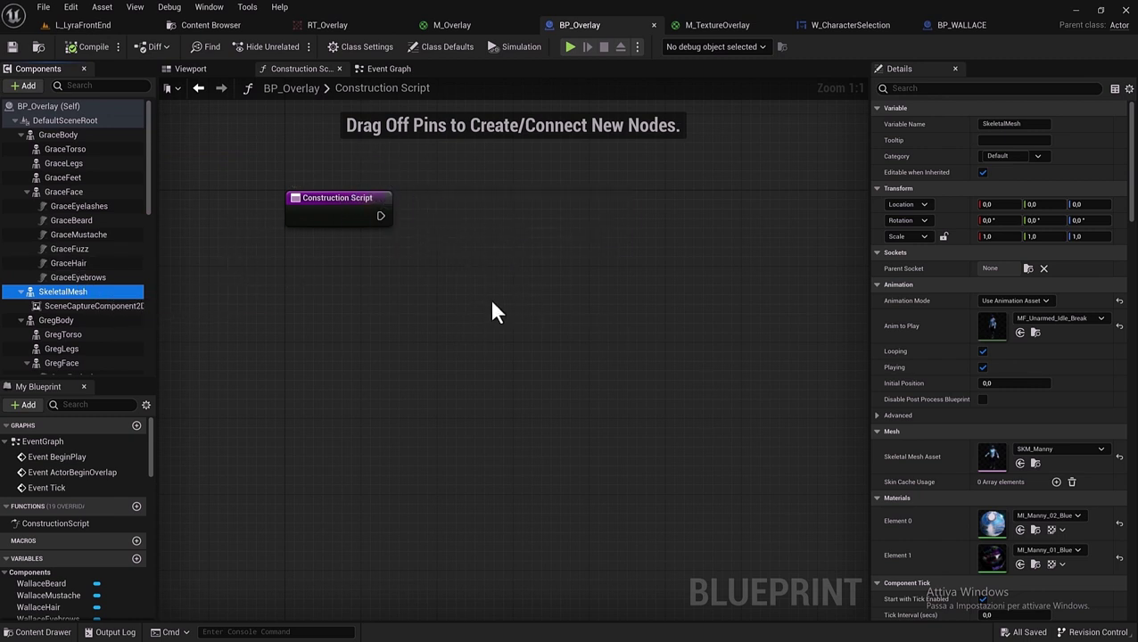
pyautogui.click(15, 121)
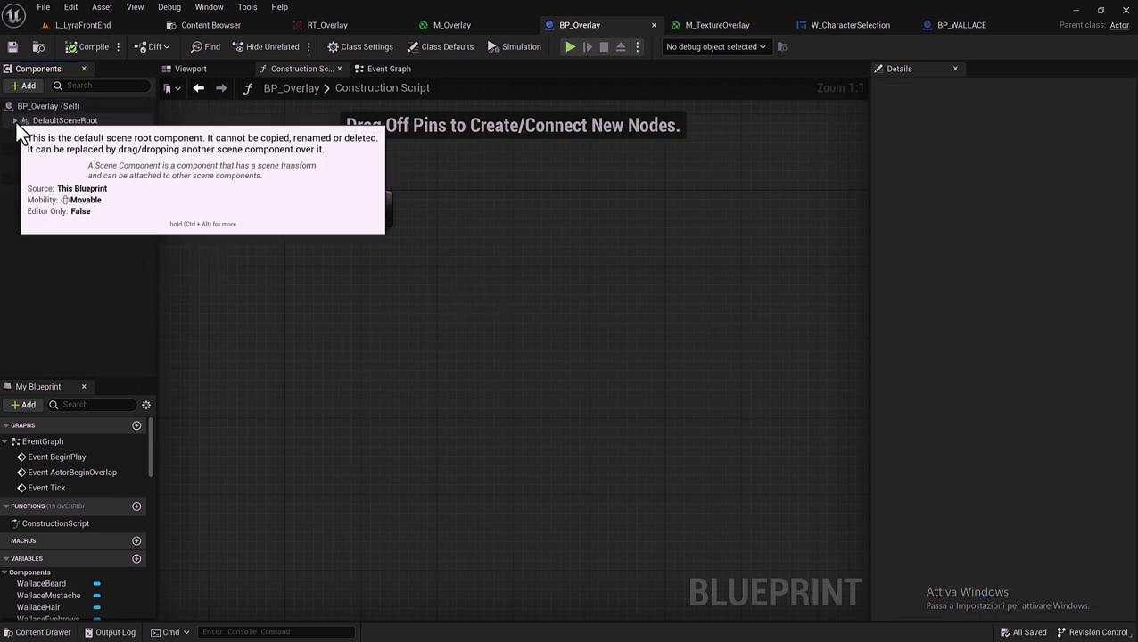
pyautogui.click(15, 121)
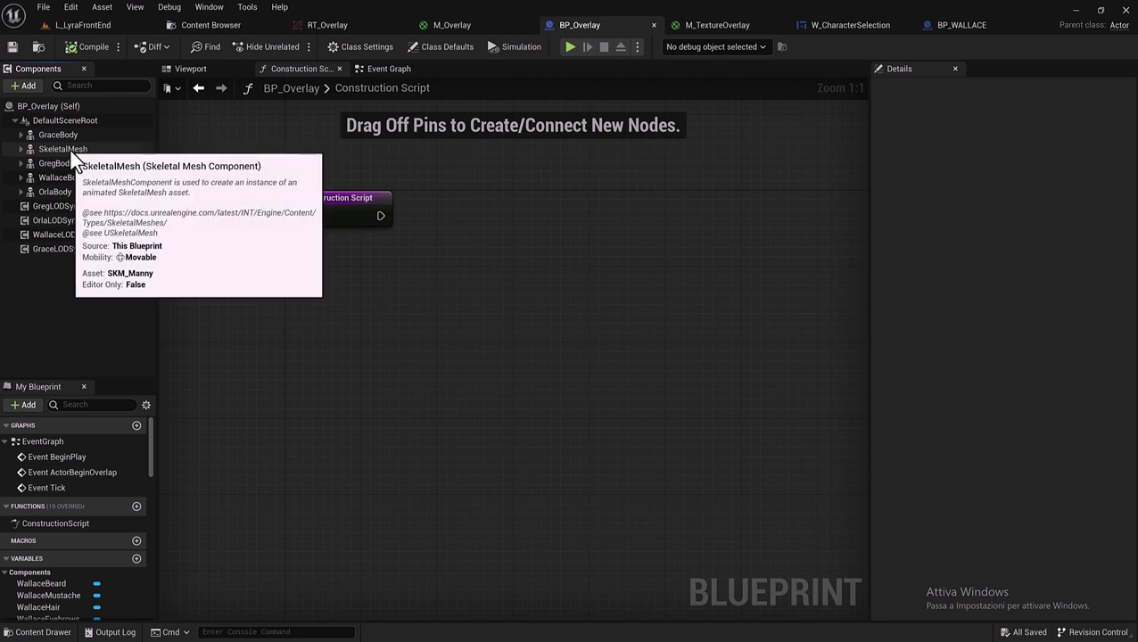
# Drop a SkeletalMesh reference into the graph and add Set Leader Pose Component from it via 'leader pose'.
pyautogui.moveTo(75, 151)
pyautogui.mouseDown()
pyautogui.moveTo(333, 315)
pyautogui.moveTo(453, 266)
pyautogui.mouseUp()
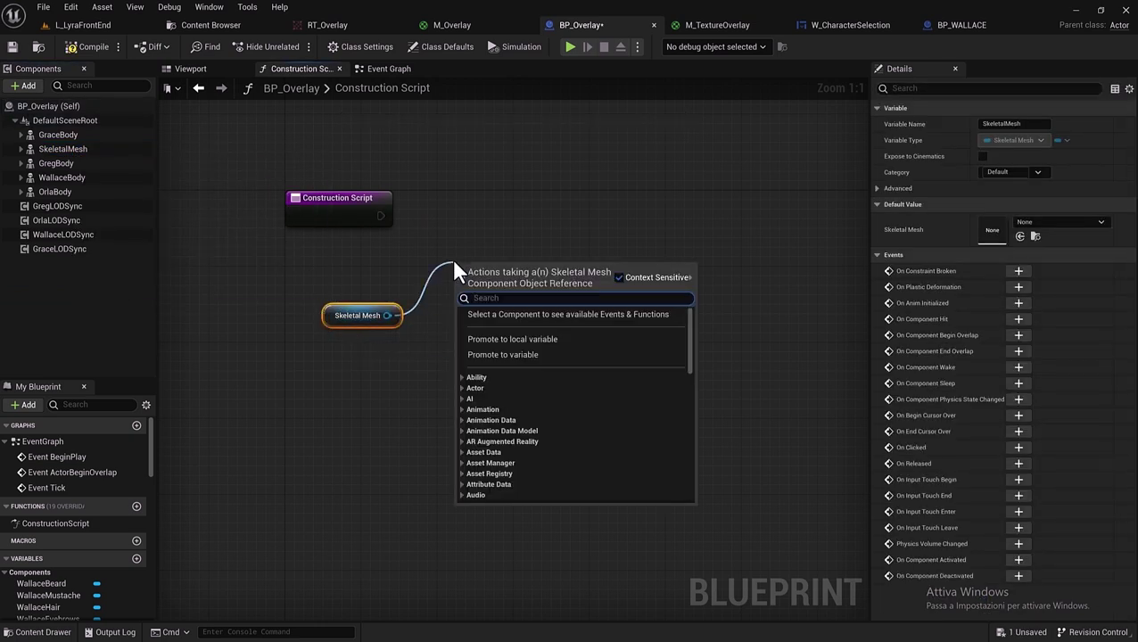
pyautogui.write('pose')
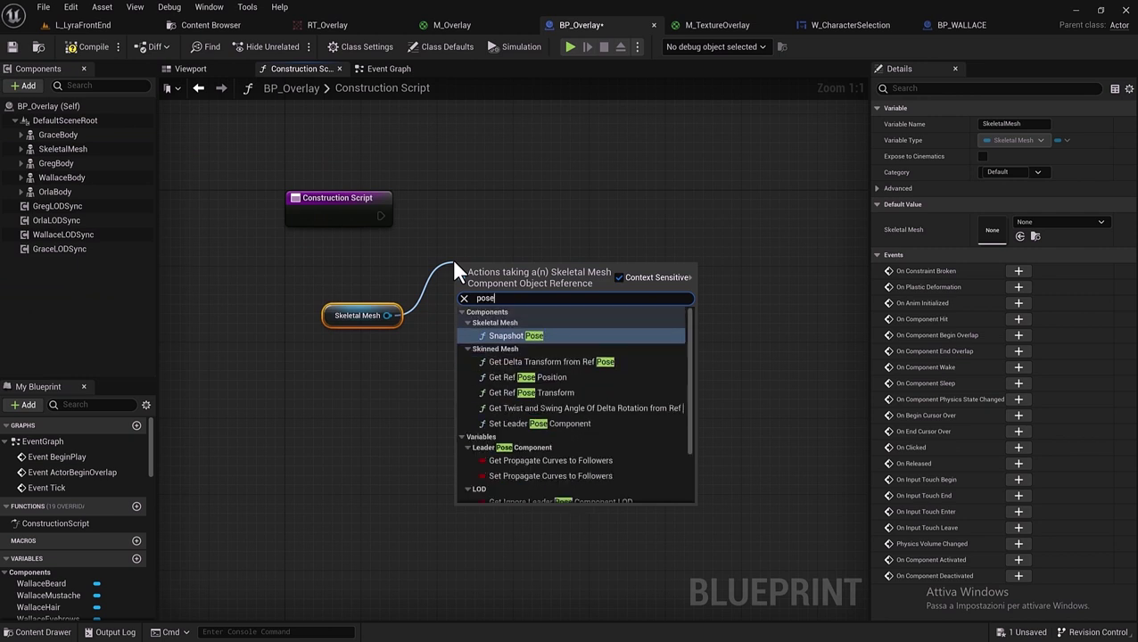
pyautogui.press('BackSpace')
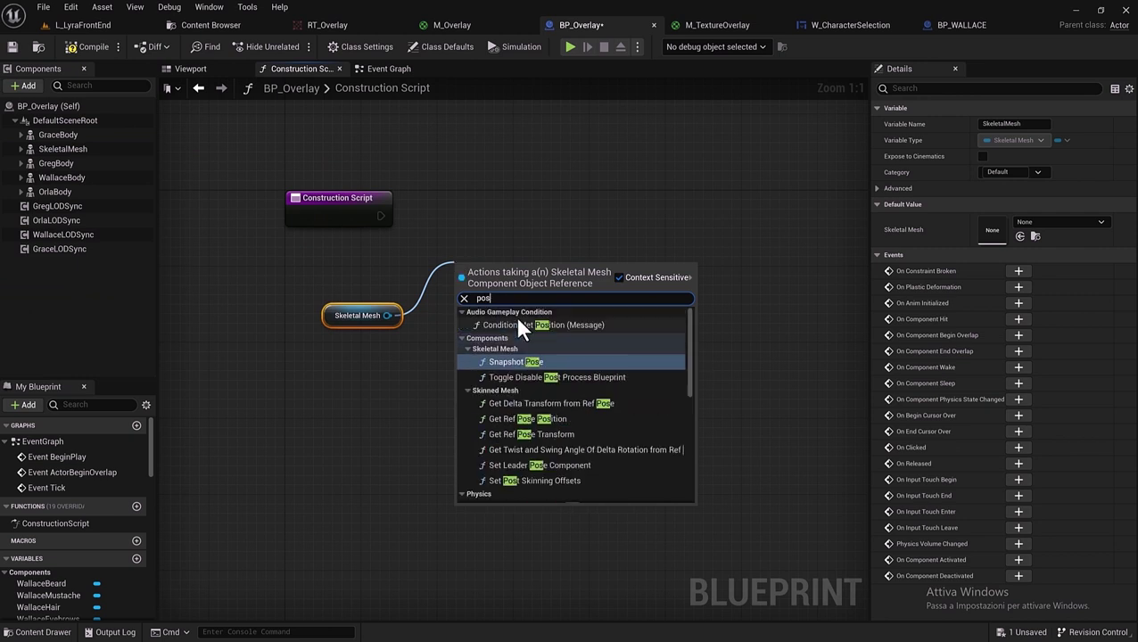
pyautogui.press('BackSpace')
pyautogui.press('BackSpace')
pyautogui.press('BackSpace')
pyautogui.write('masterl')
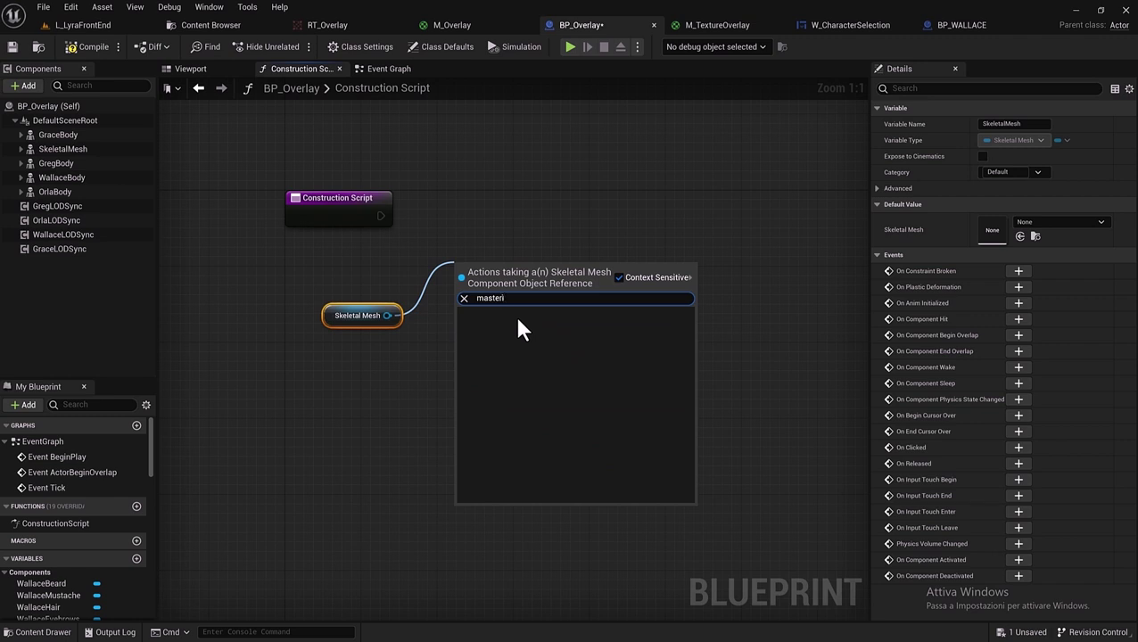
pyautogui.press('BackSpace')
pyautogui.press('BackSpace')
pyautogui.press('BackSpace')
pyautogui.press('BackSpace')
pyautogui.press('BackSpace')
pyautogui.press('BackSpace')
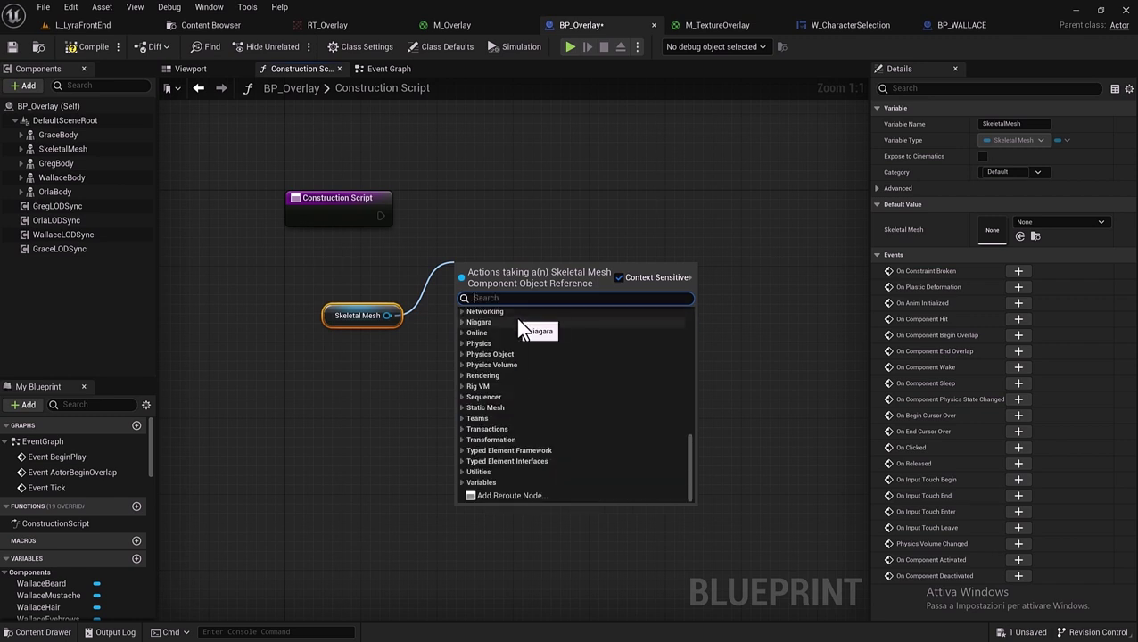
pyautogui.write('leader')
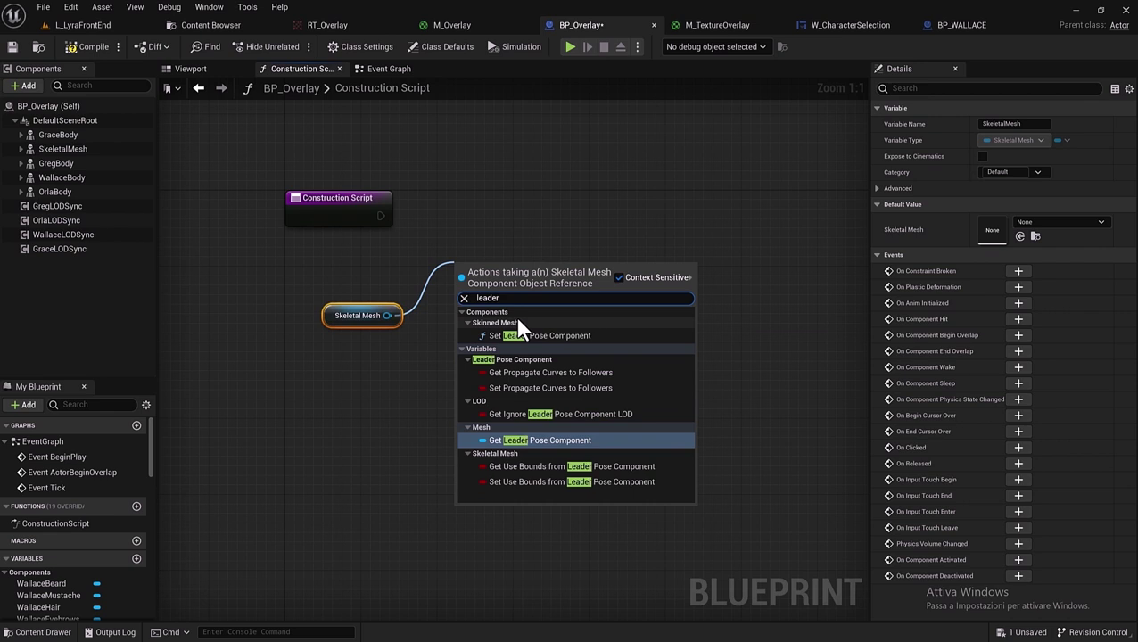
pyautogui.write(' pose')
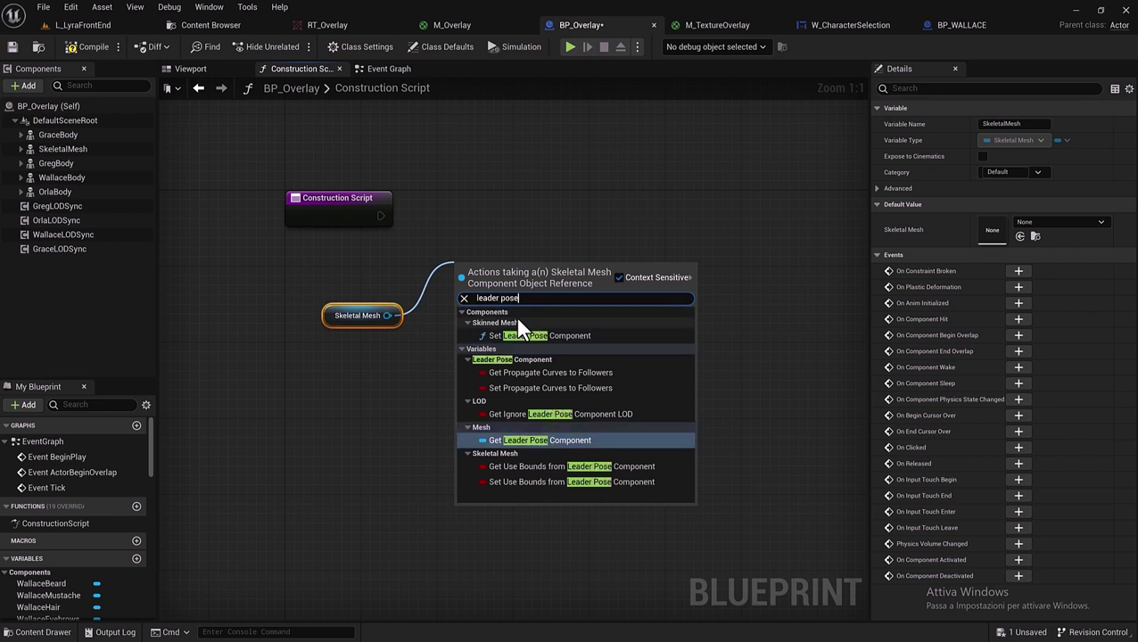
pyautogui.click(571, 336)
pyautogui.moveTo(526, 296); pyautogui.dragTo(515, 249)
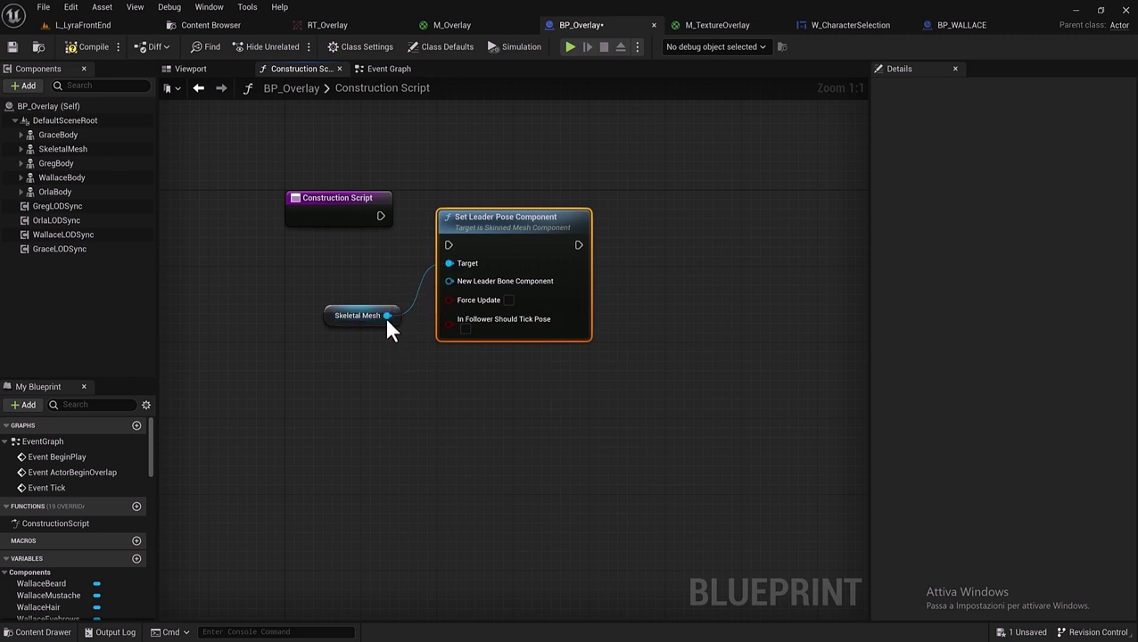
# Connect Skeletal Mesh as New Leader Bone Component and wire Construction Script's exec into Set Leader Pose Component.
pyautogui.moveTo(386, 315)
pyautogui.keyDown('ctrl'); pyautogui.mouseDown()
pyautogui.moveTo(401, 325)
pyautogui.moveTo(453, 285)
pyautogui.mouseUp(); pyautogui.keyUp('ctrl')
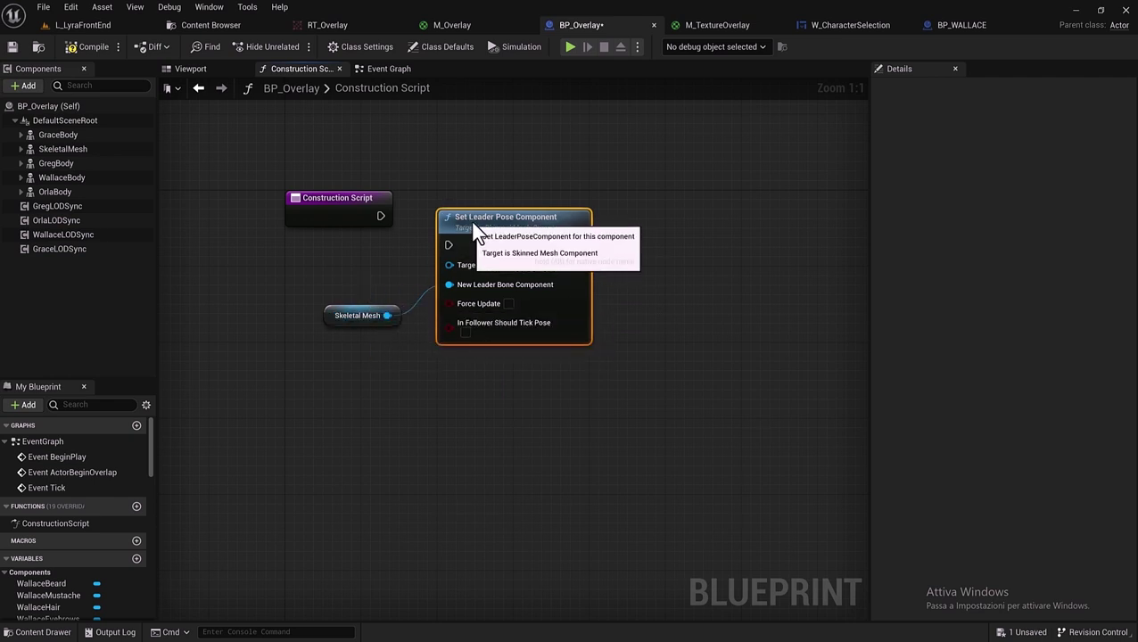
pyautogui.moveTo(471, 223); pyautogui.dragTo(471, 204)
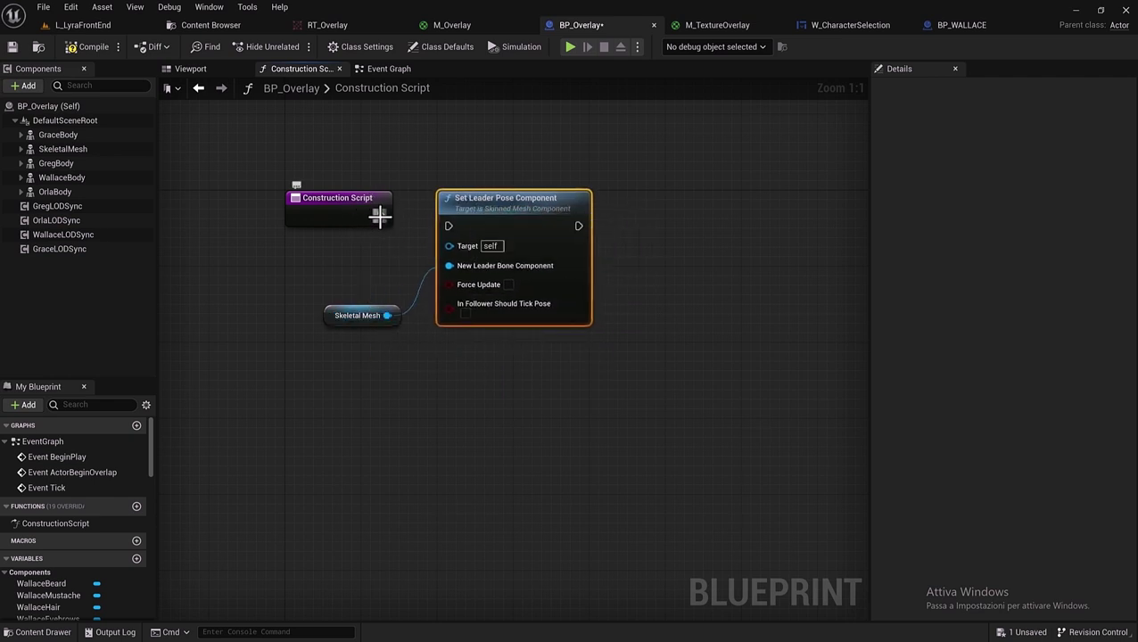
pyautogui.moveTo(381, 216)
pyautogui.mouseDown()
pyautogui.moveTo(448, 225)
pyautogui.moveTo(465, 200)
pyautogui.mouseUp()
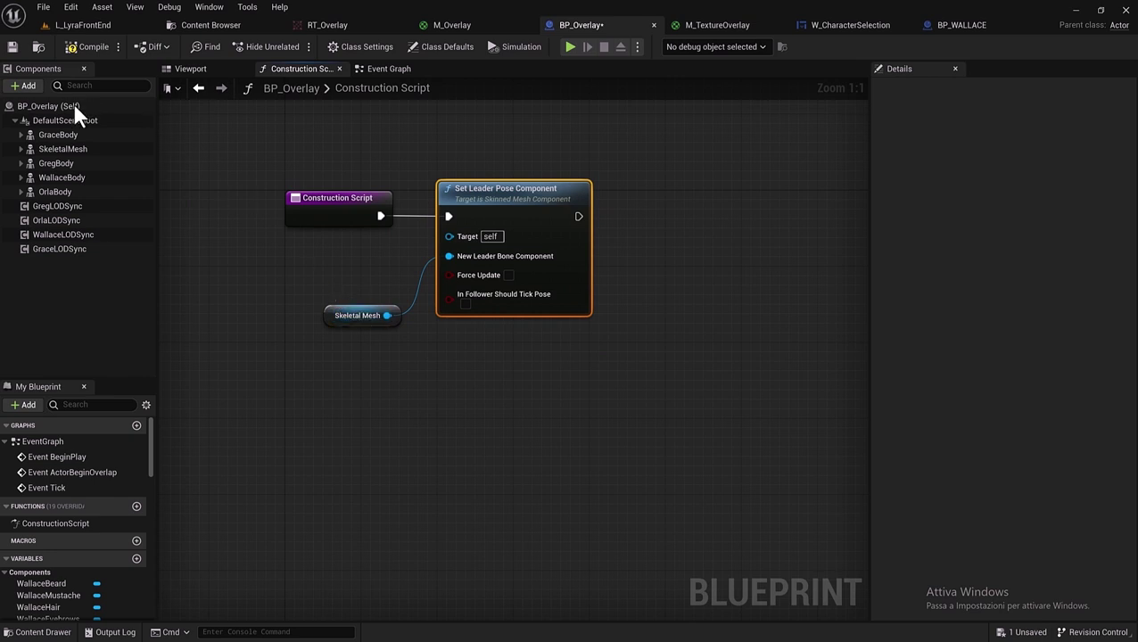
# Place getters for GraceBody, GraceTorso, GraceLegs, GraceFeet and GraceFace in the graph.
pyautogui.click(20, 135)
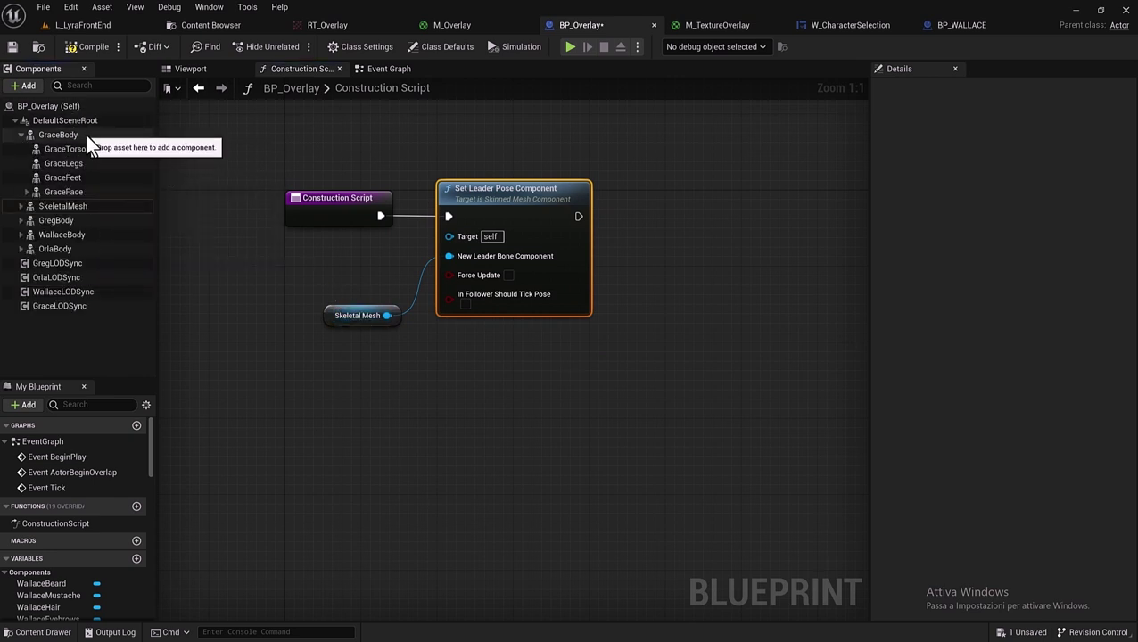
pyautogui.click(86, 136)
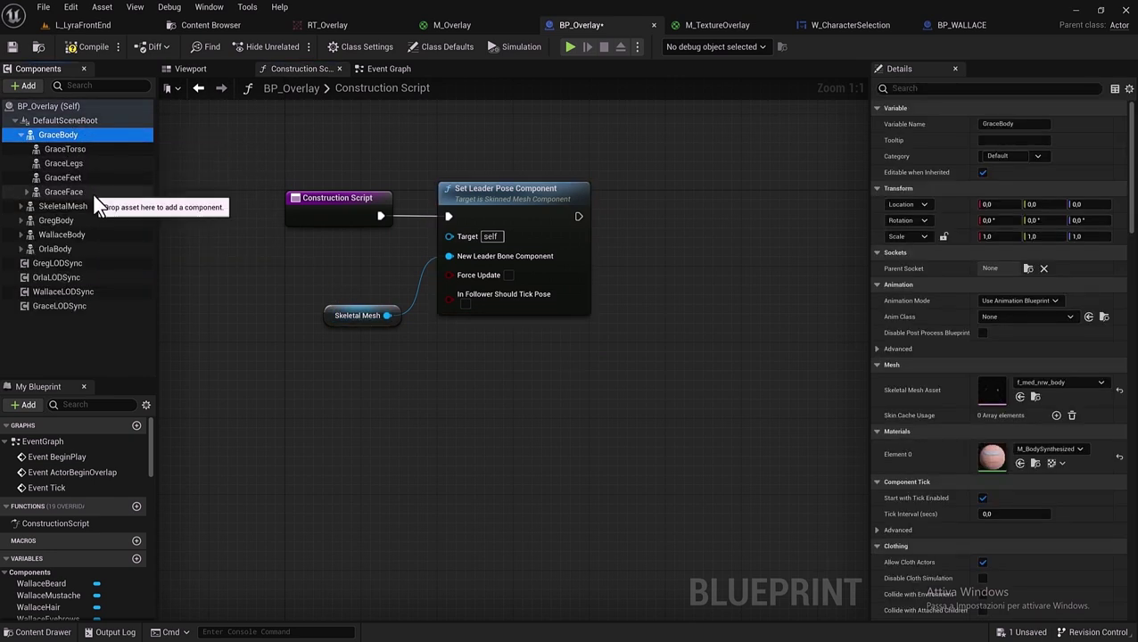
pyautogui.keyDown('shift'); pyautogui.click(74, 178); pyautogui.keyUp('shift')
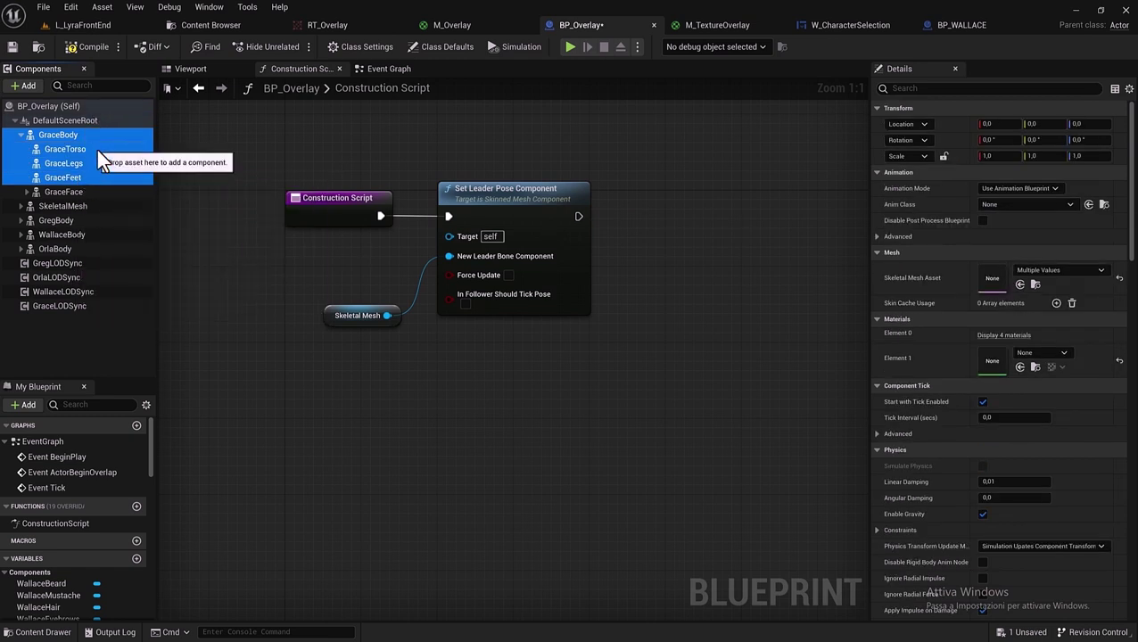
pyautogui.keyDown('shift'); pyautogui.click(71, 189); pyautogui.keyUp('shift')
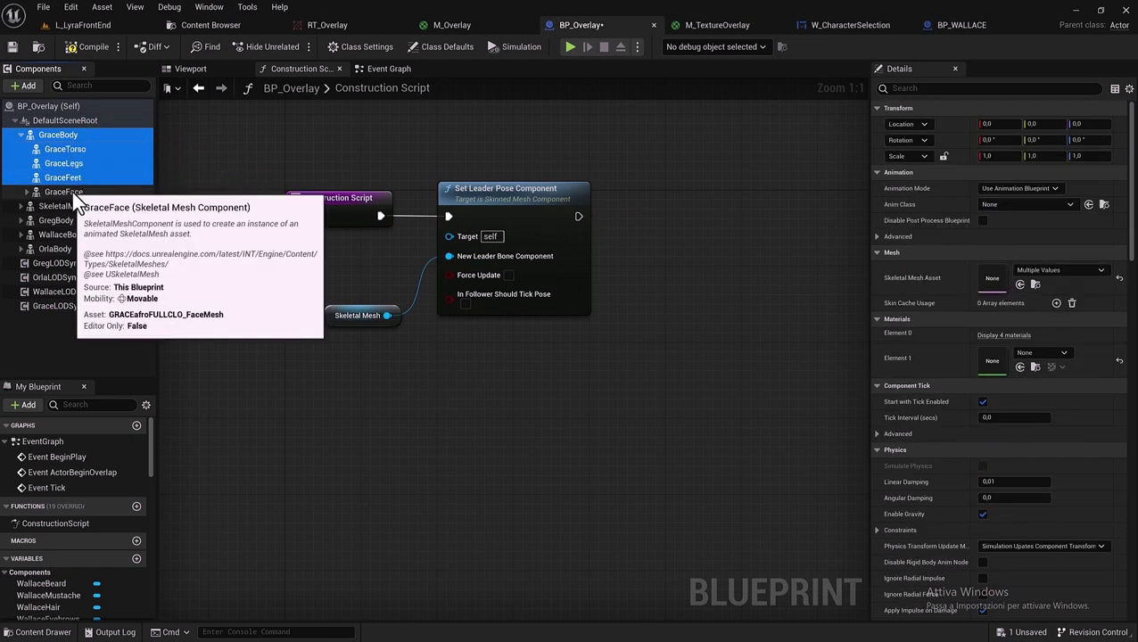
pyautogui.moveTo(57, 134)
pyautogui.mouseDown()
pyautogui.moveTo(343, 412)
pyautogui.moveTo(448, 234)
pyautogui.mouseUp()
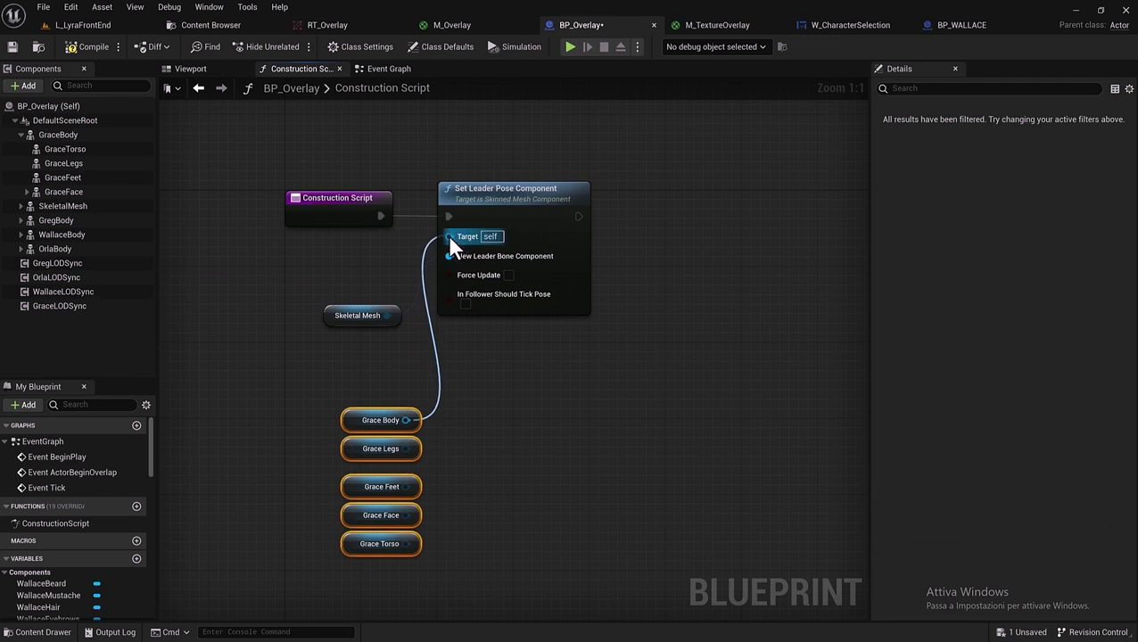
# Wire Grace Legs, Feet, Face and Torso into the leader-pose Target and tidy the nodes.
pyautogui.moveTo(406, 449); pyautogui.dragTo(448, 235)
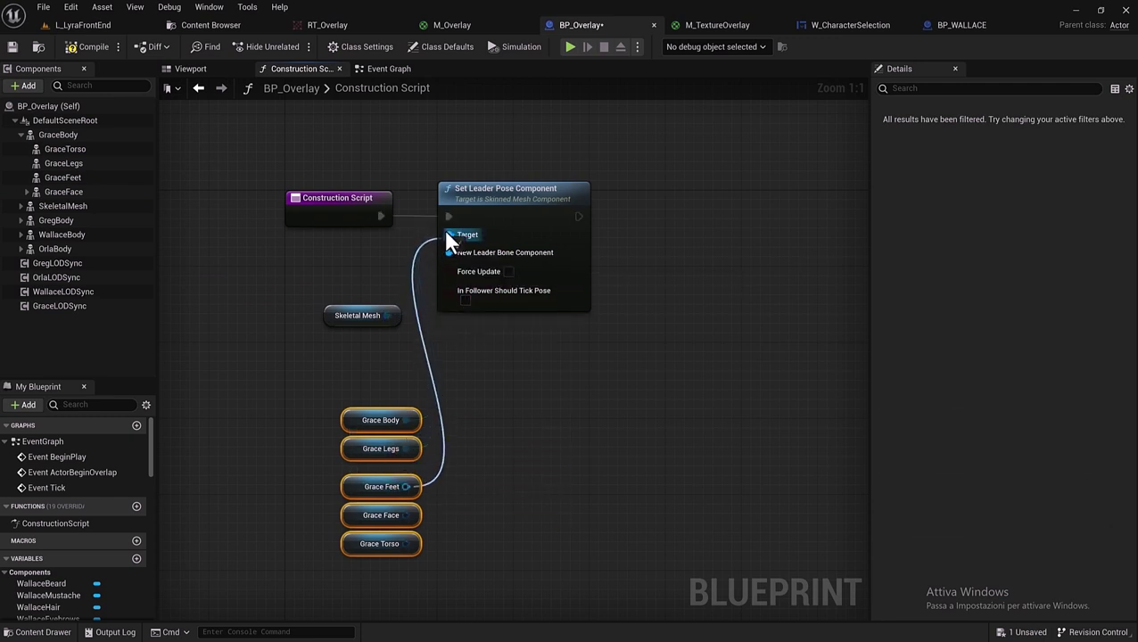
pyautogui.moveTo(406, 487); pyautogui.dragTo(449, 235)
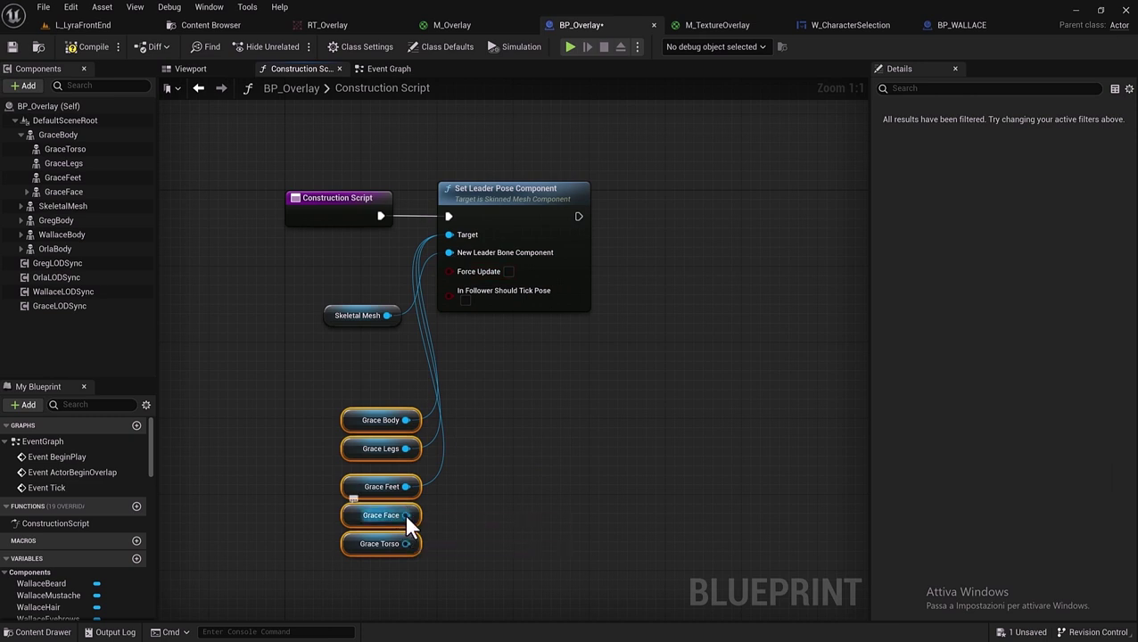
pyautogui.moveTo(406, 515); pyautogui.dragTo(449, 234)
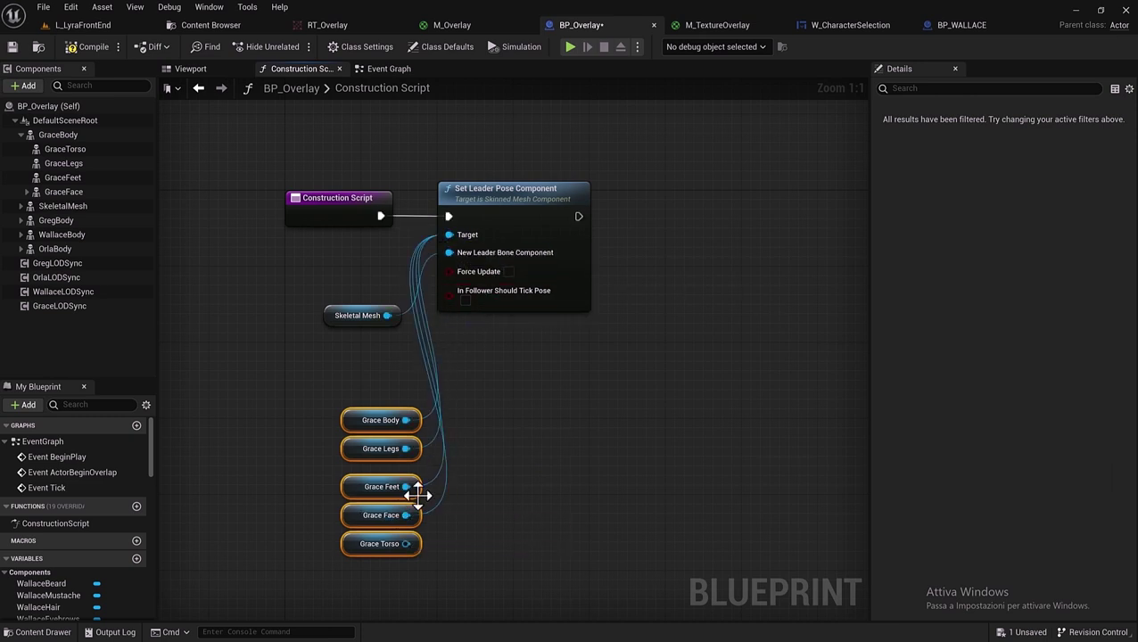
pyautogui.moveTo(406, 544); pyautogui.dragTo(447, 233)
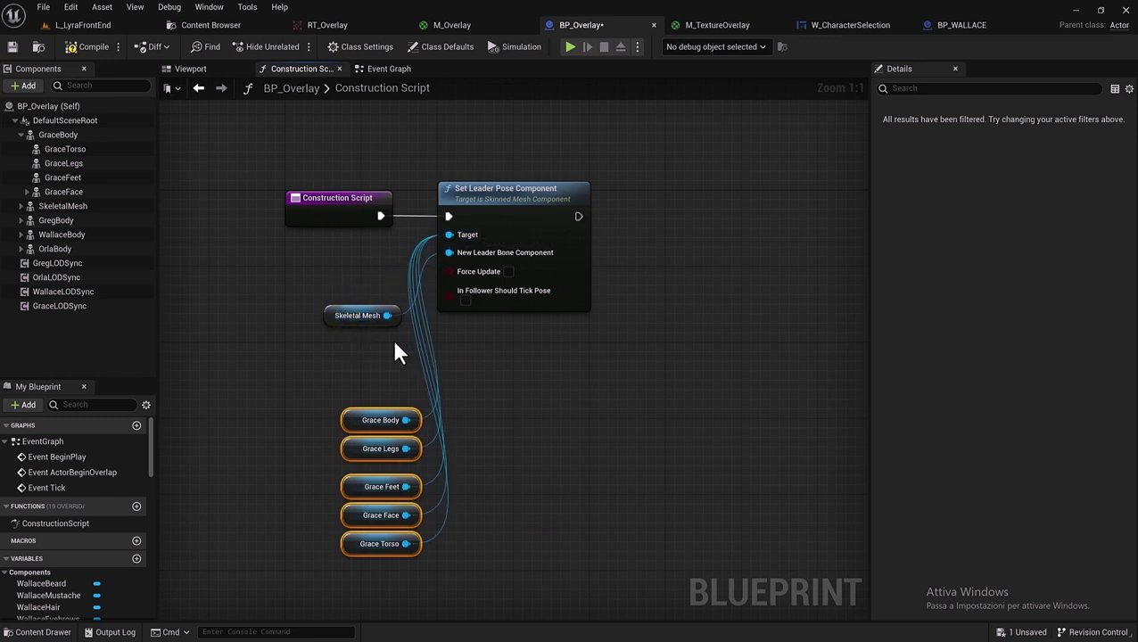
pyautogui.moveTo(429, 541)
pyautogui.mouseDown()
pyautogui.moveTo(339, 406)
pyautogui.moveTo(199, 241)
pyautogui.mouseUp()
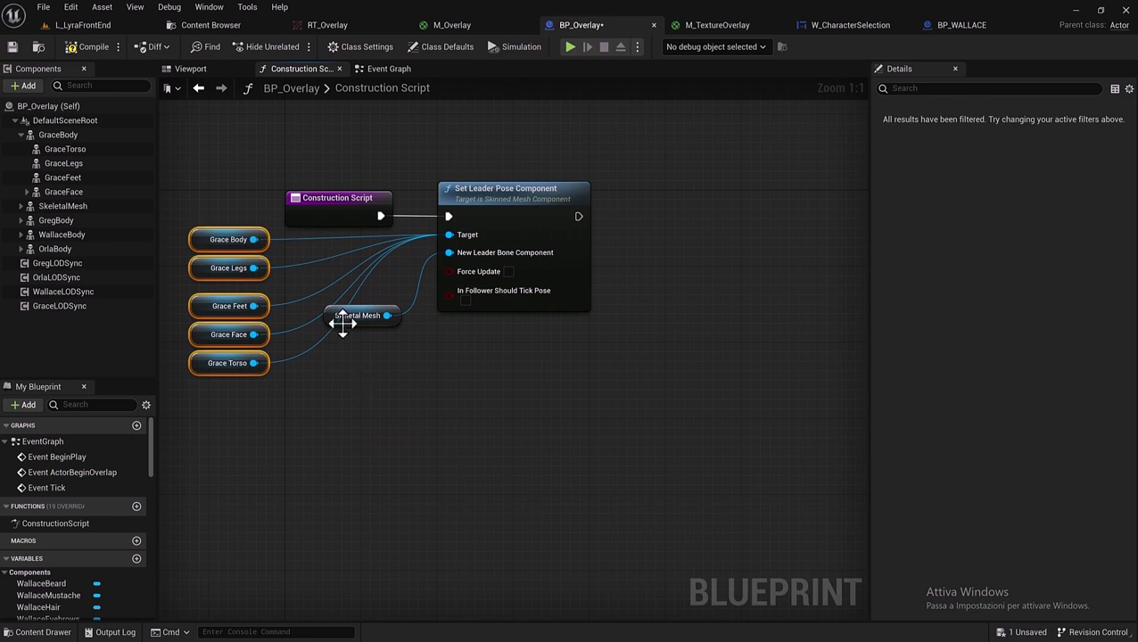
pyautogui.moveTo(347, 333); pyautogui.dragTo(462, 340)
pyautogui.moveTo(318, 396)
pyautogui.mouseDown()
pyautogui.moveTo(226, 233)
pyautogui.moveTo(326, 237)
pyautogui.mouseUp()
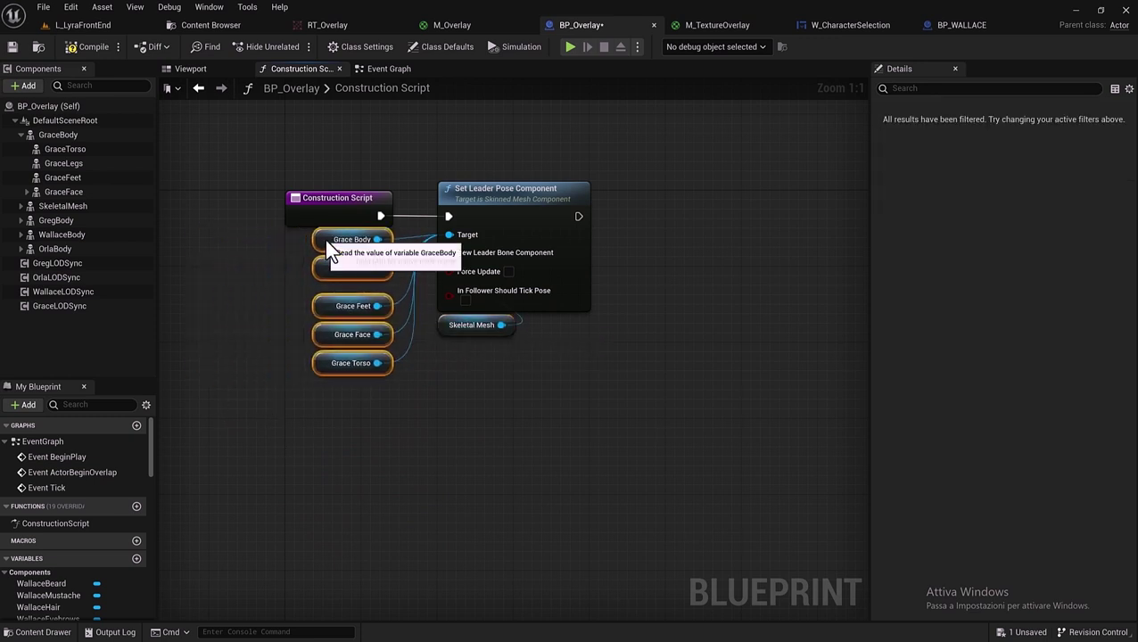
pyautogui.moveTo(462, 369); pyautogui.dragTo(411, 370, button='right')
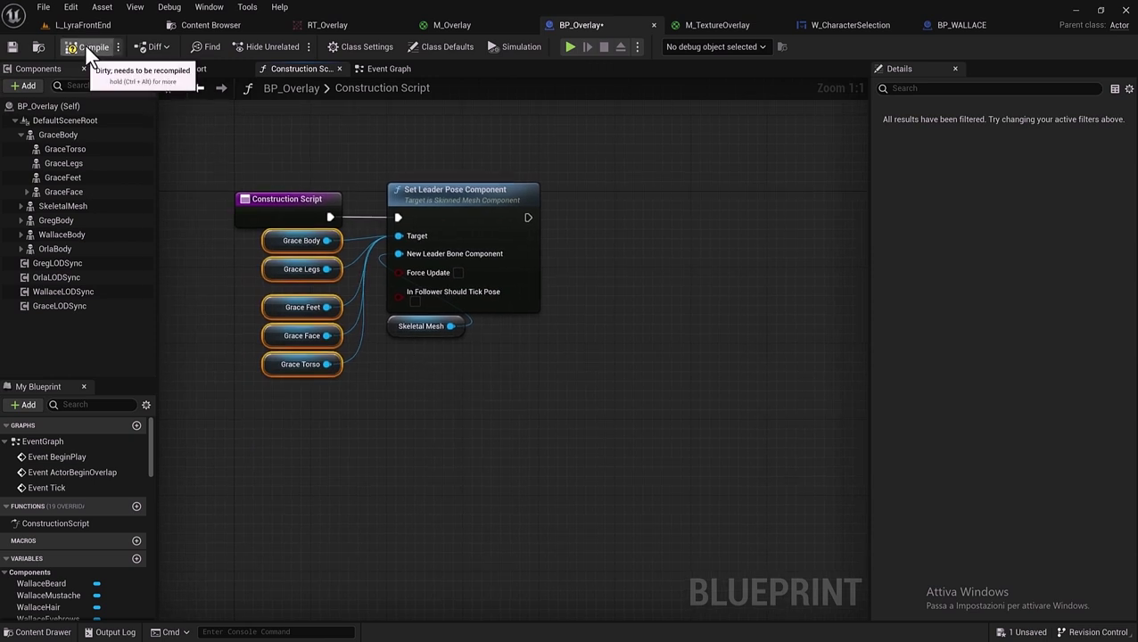
# Copy the Set Leader Pose Component and Skeletal Mesh pair and paste duplicates.
pyautogui.click(437, 365)
pyautogui.moveTo(423, 380); pyautogui.dragTo(424, 236)
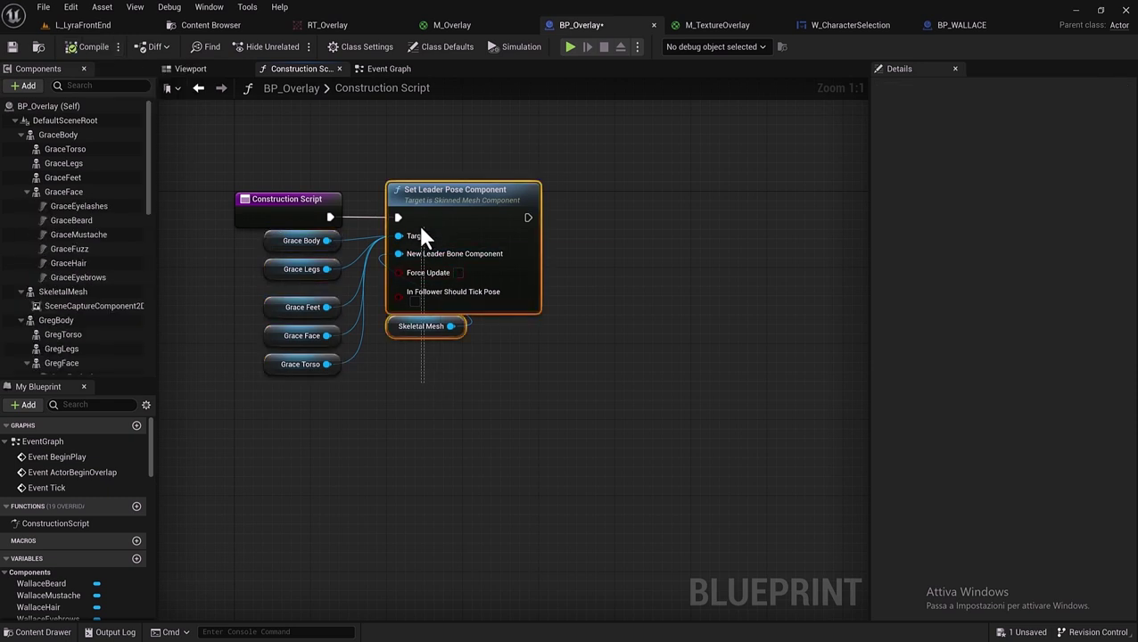
pyautogui.hotkey('ctrl', 'c')
pyautogui.hotkey('ctrl', 'v')
pyautogui.moveTo(681, 419); pyautogui.dragTo(413, 382, button='right')
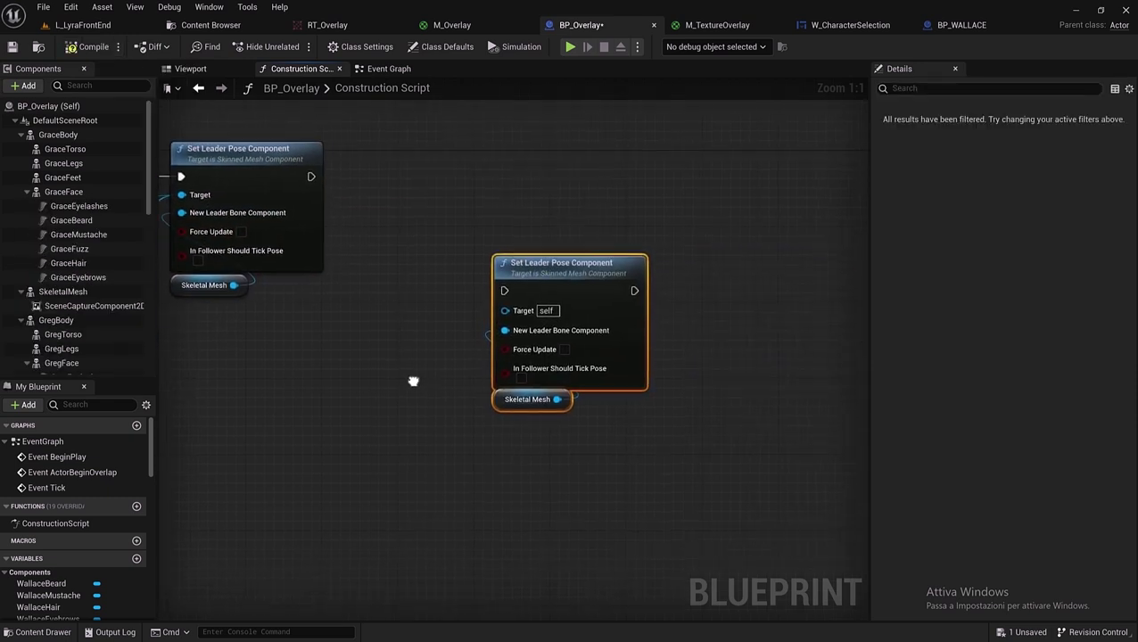
pyautogui.moveTo(507, 361); pyautogui.dragTo(536, 455)
pyautogui.hotkey('ctrl', 'v')
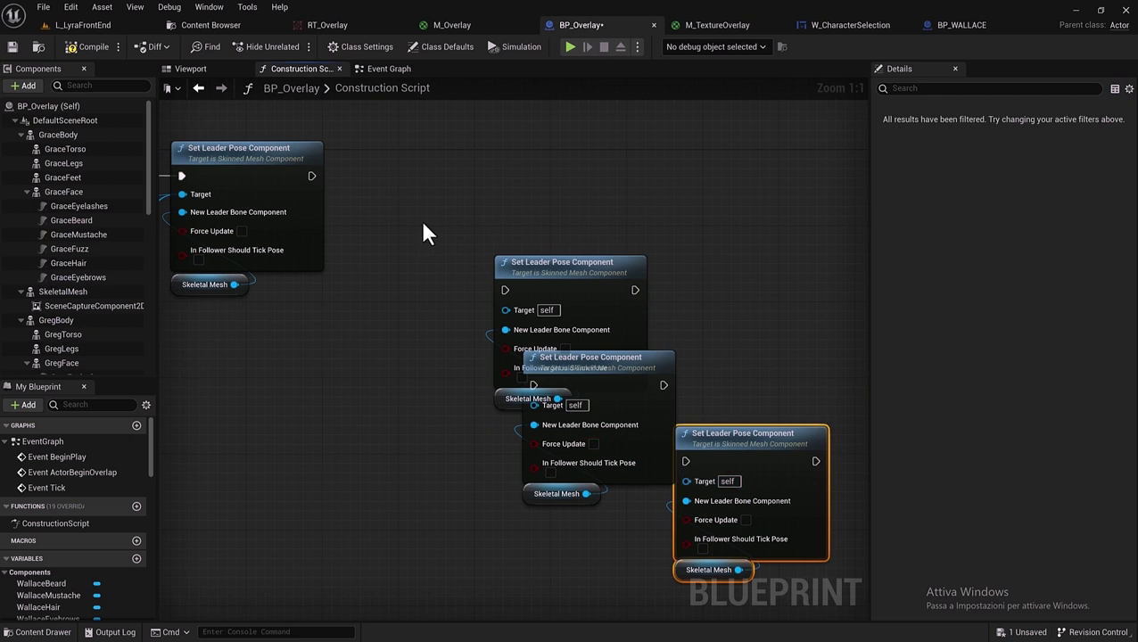
# Line the leader-pose copies up in a row and chain their execution pins after the original.
pyautogui.moveTo(427, 229); pyautogui.dragTo(503, 419)
pyautogui.moveTo(524, 310); pyautogui.dragTo(429, 205)
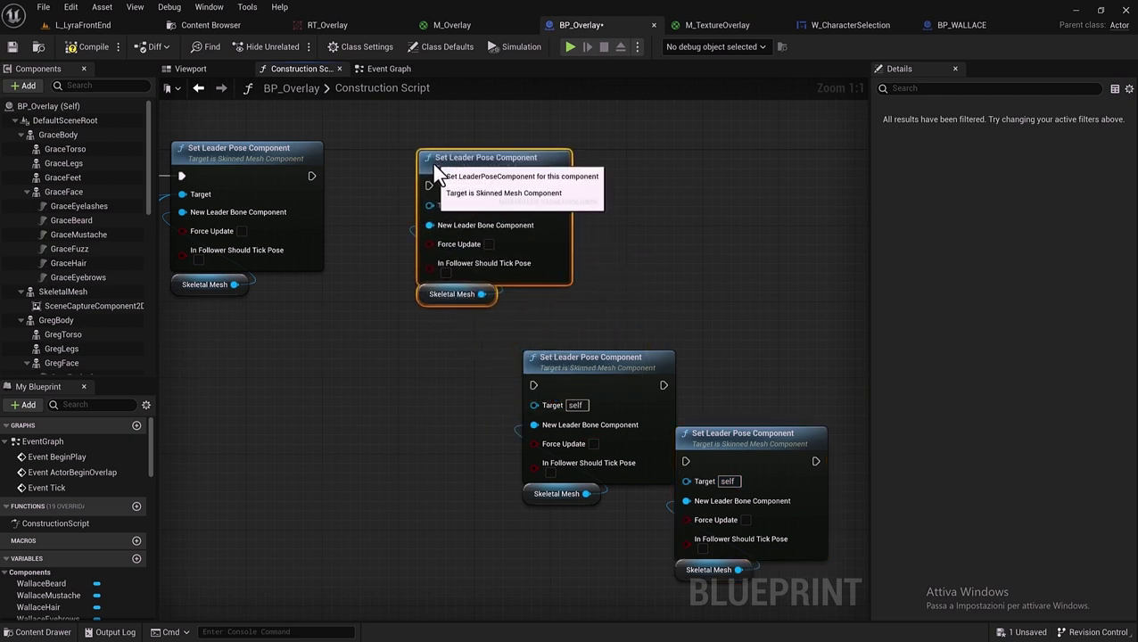
pyautogui.moveTo(311, 176)
pyautogui.mouseDown()
pyautogui.moveTo(412, 186)
pyautogui.moveTo(444, 158)
pyautogui.mouseUp()
pyautogui.moveTo(533, 385); pyautogui.dragTo(539, 178)
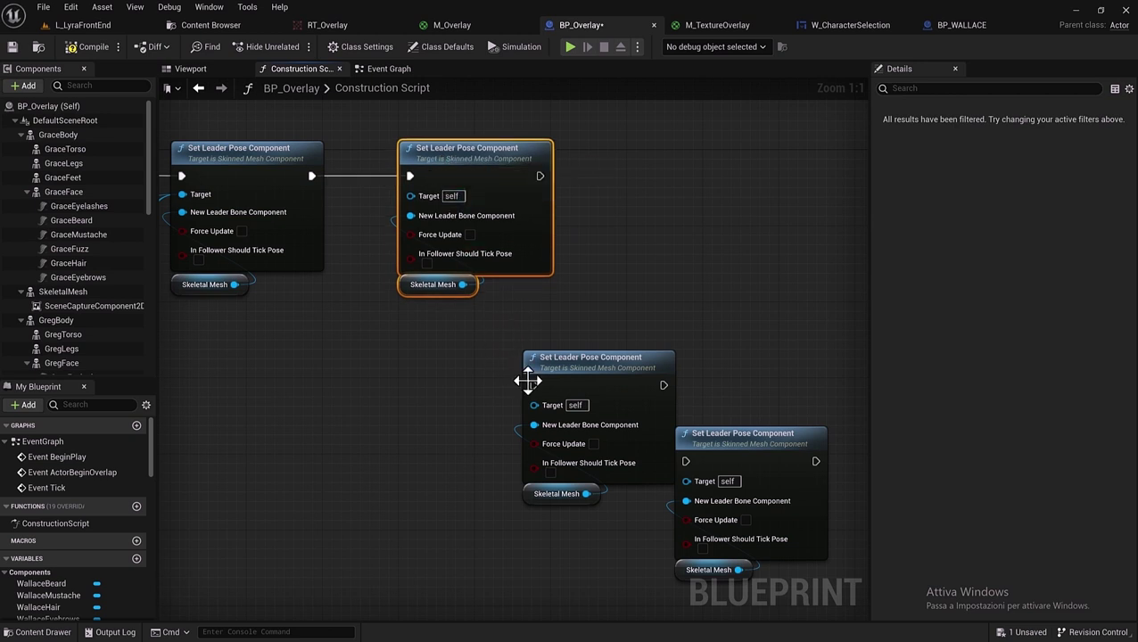
pyautogui.moveTo(546, 344); pyautogui.dragTo(560, 481)
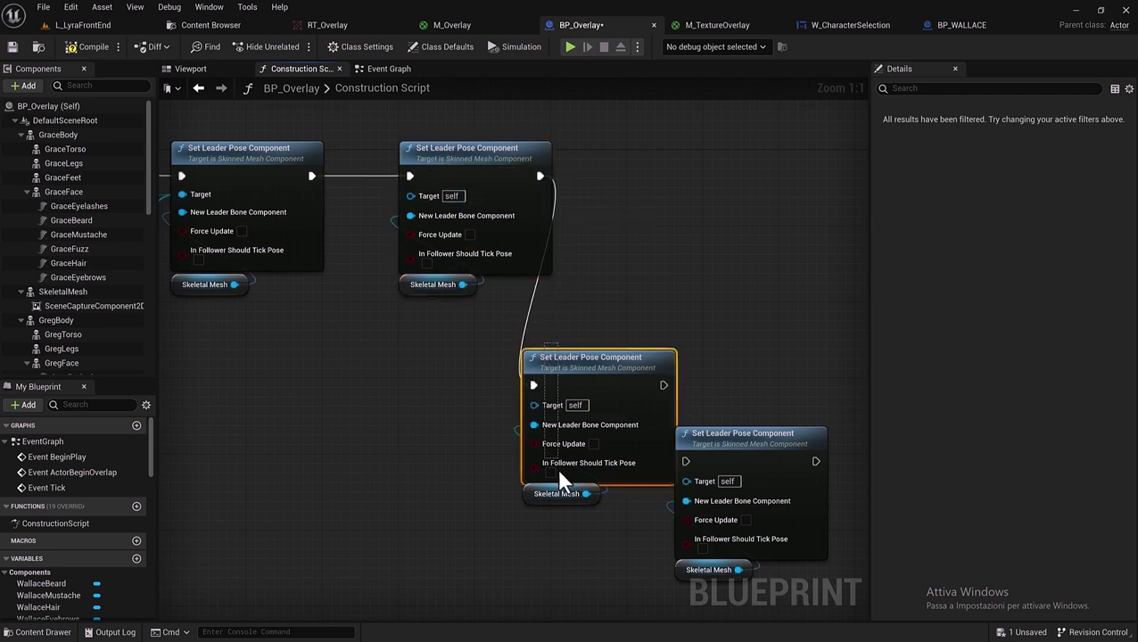
pyautogui.moveTo(585, 365); pyautogui.dragTo(660, 153)
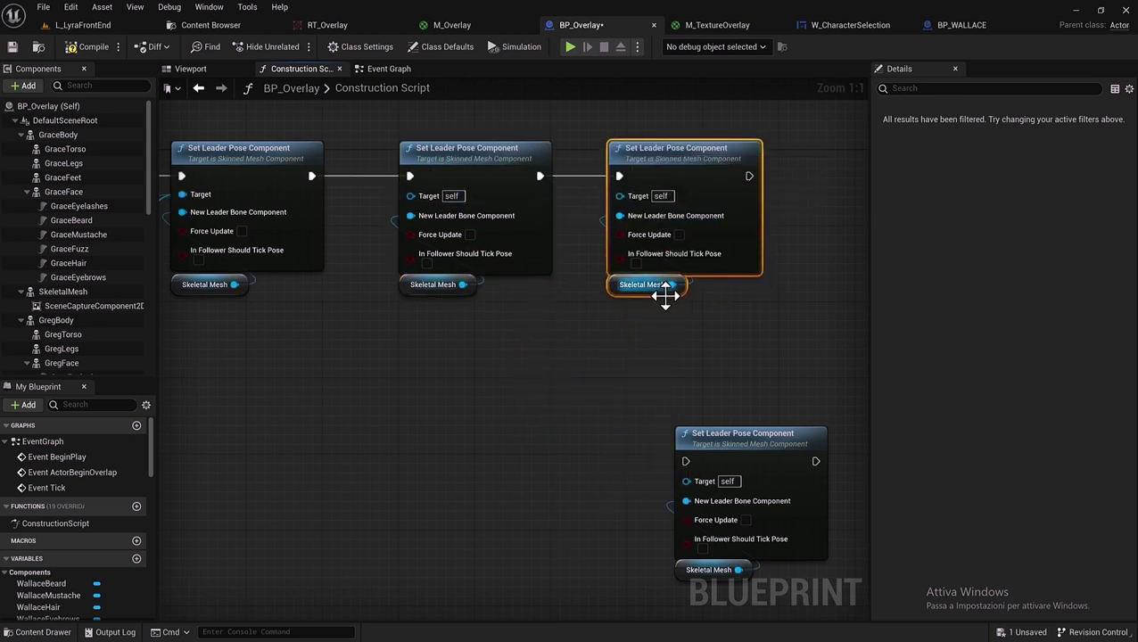
pyautogui.moveTo(752, 176); pyautogui.dragTo(491, 157, button='right')
pyautogui.moveTo(487, 158); pyautogui.dragTo(425, 443)
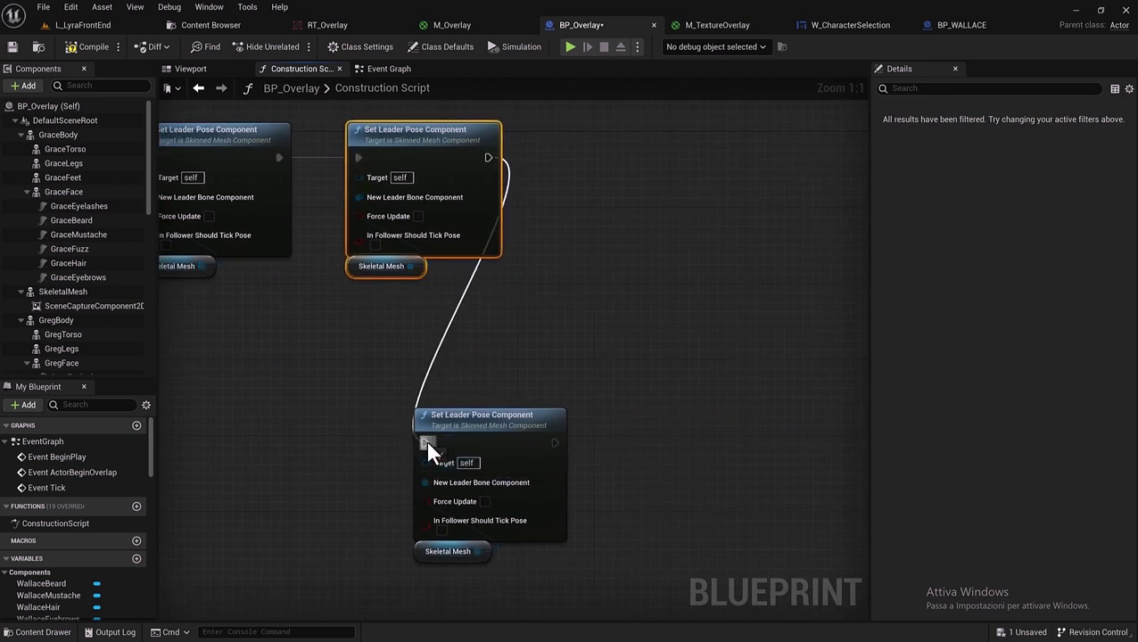
pyautogui.moveTo(449, 370); pyautogui.dragTo(448, 546)
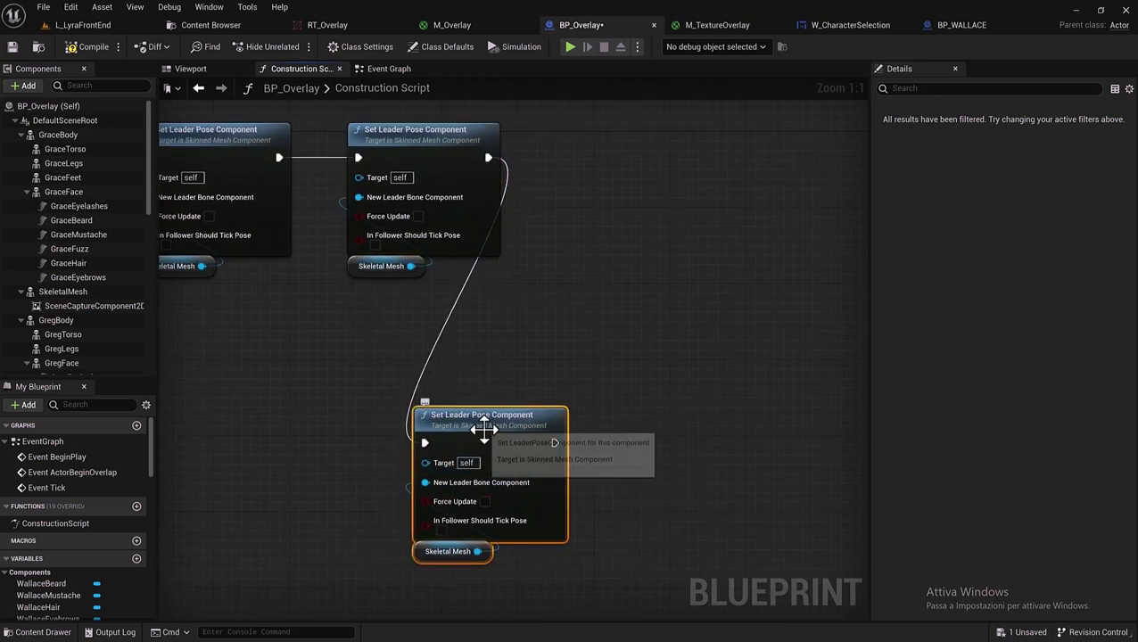
pyautogui.moveTo(483, 435); pyautogui.dragTo(616, 150)
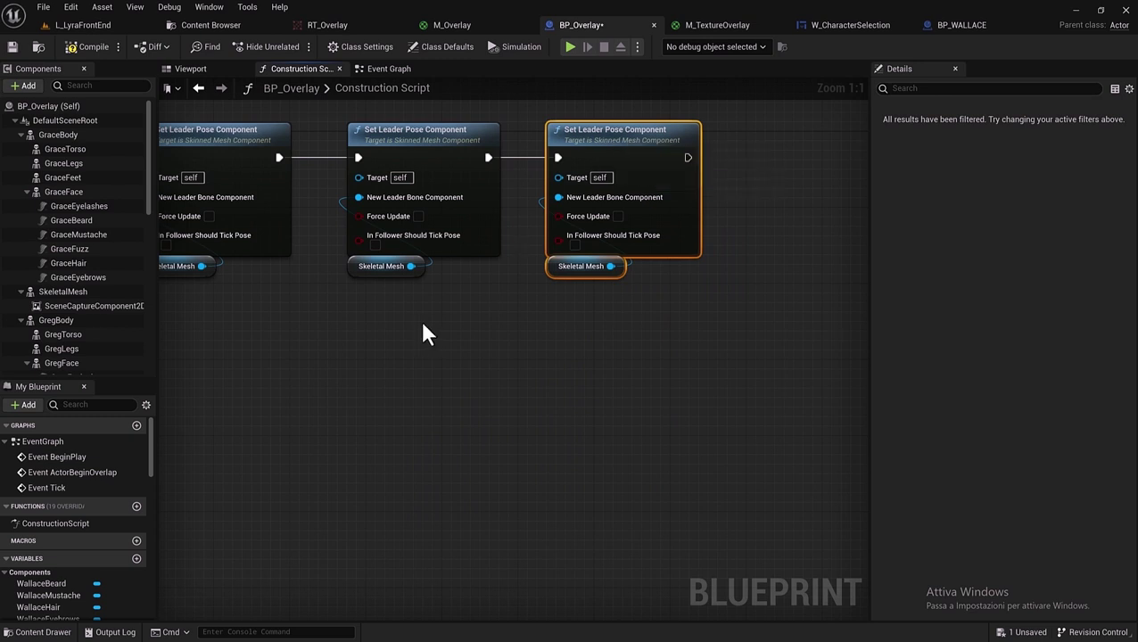
pyautogui.moveTo(421, 332); pyautogui.dragTo(642, 343, button='right')
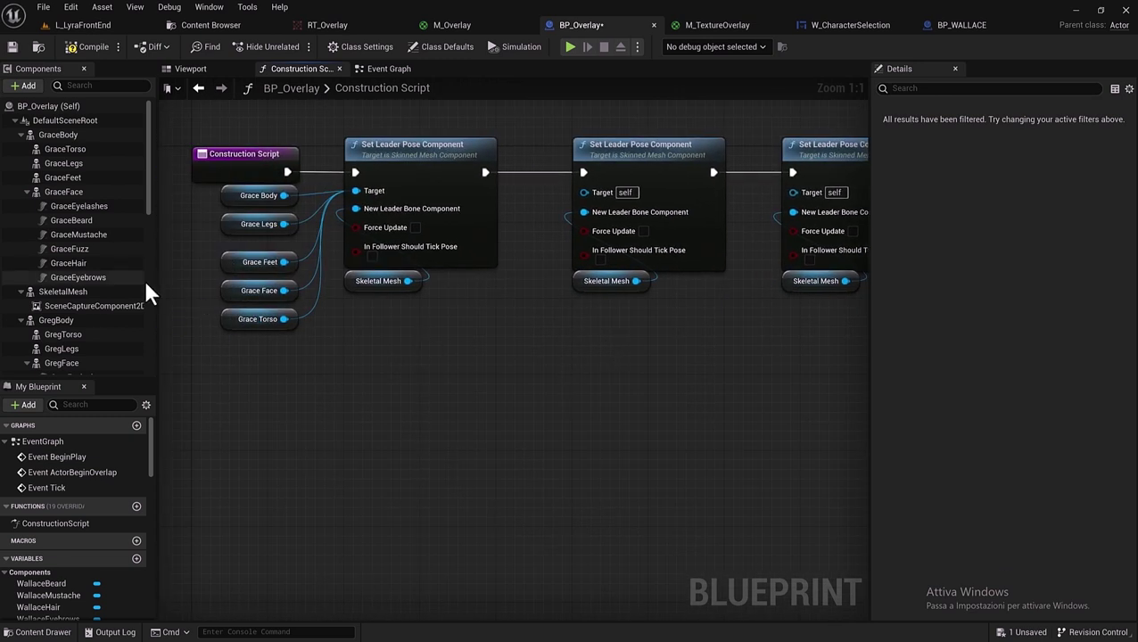
# Add getter nodes for the five Greg parts, GregBody through GregFeet, to the graph.
pyautogui.click(20, 135)
pyautogui.click(21, 149)
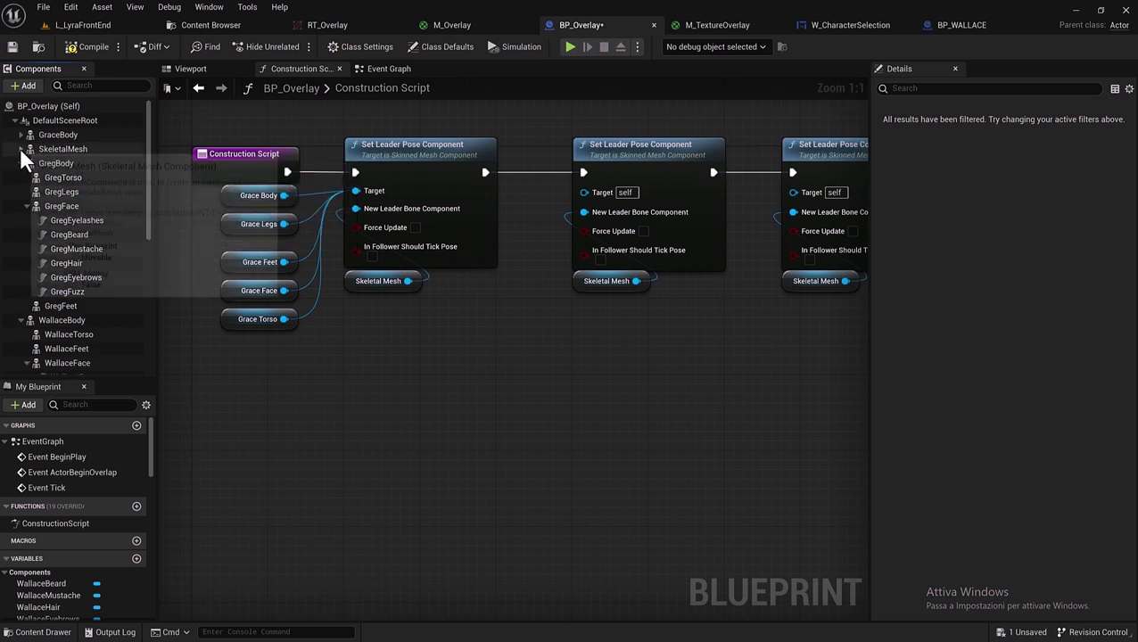
pyautogui.click(27, 205)
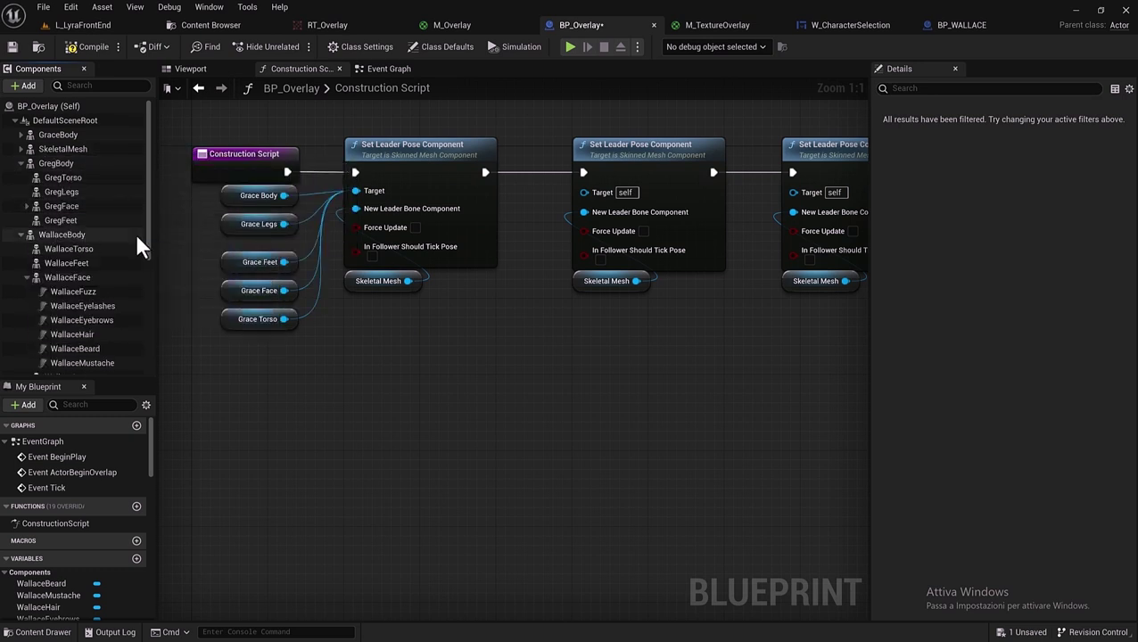
pyautogui.click(57, 163)
pyautogui.keyDown('shift'); pyautogui.click(59, 222); pyautogui.keyUp('shift')
pyautogui.moveTo(67, 160)
pyautogui.mouseDown()
pyautogui.moveTo(430, 365)
pyautogui.moveTo(464, 347)
pyautogui.mouseUp()
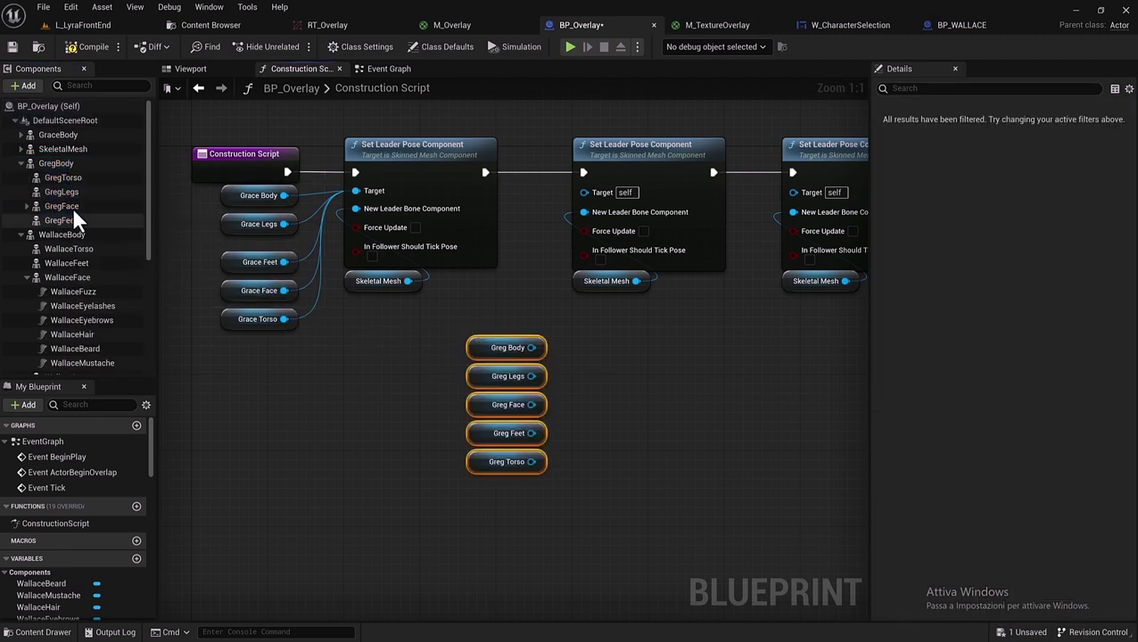
# Add getters for WallaceBody through WallaceLegs and move them further right in the graph.
pyautogui.click(21, 163)
pyautogui.click(76, 177)
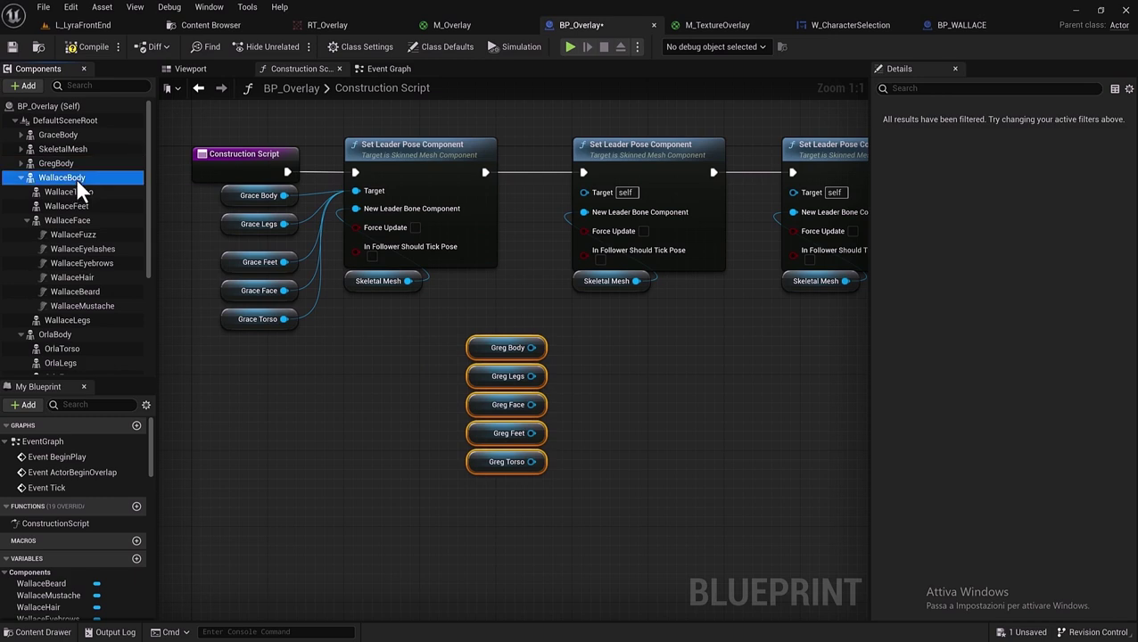
pyautogui.click(26, 221)
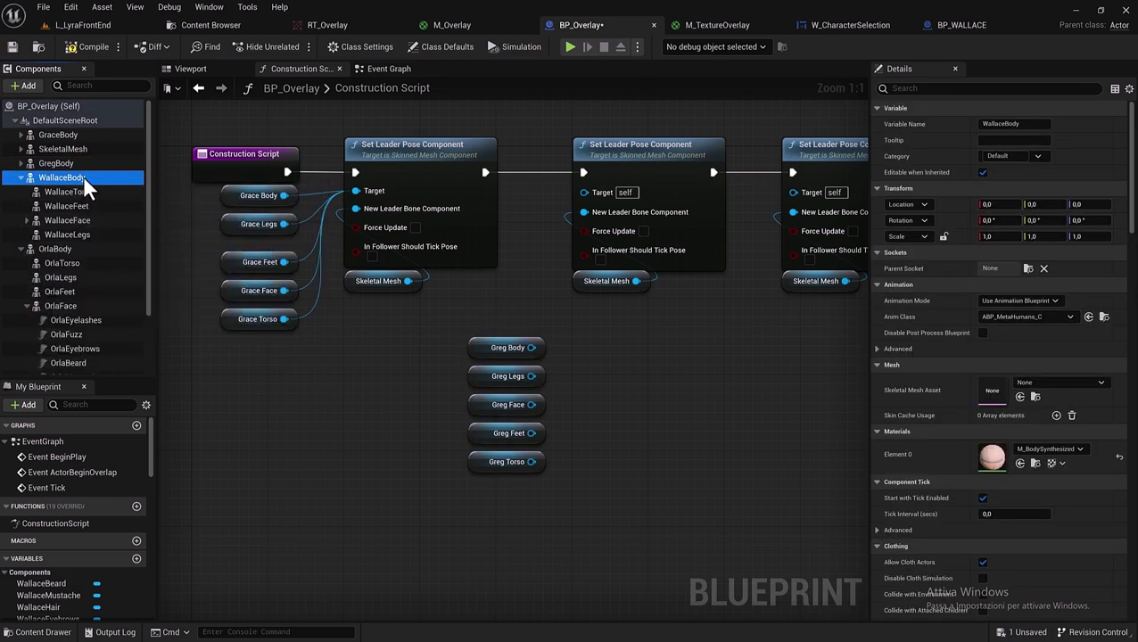
pyautogui.click(84, 177)
pyautogui.click(33, 177)
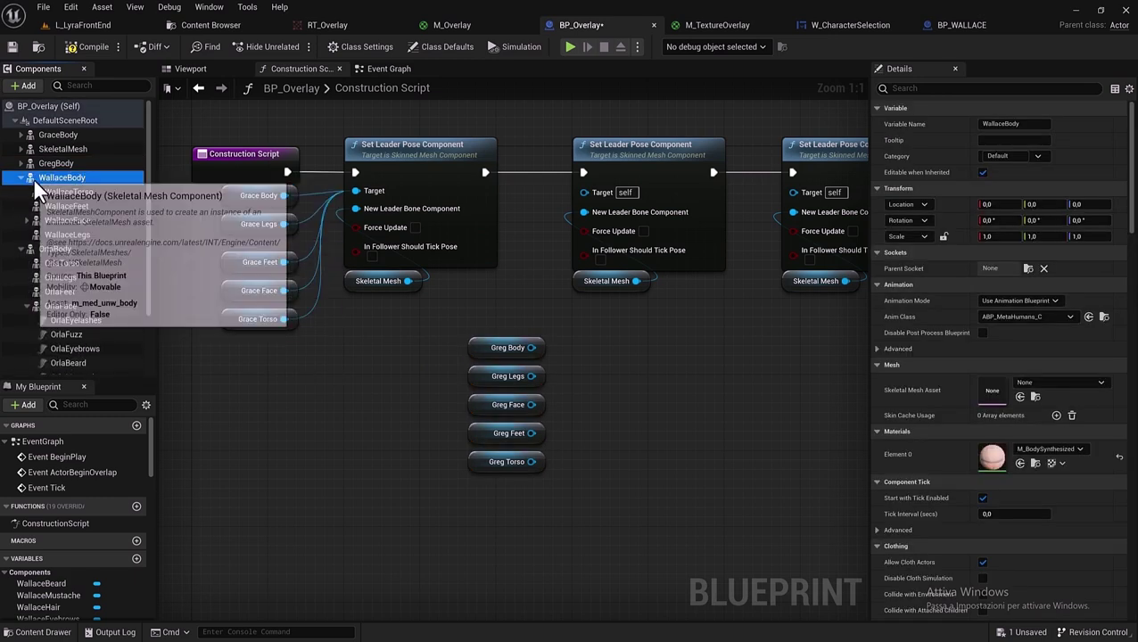
pyautogui.keyDown('shift'); pyautogui.click(83, 236); pyautogui.keyUp('shift')
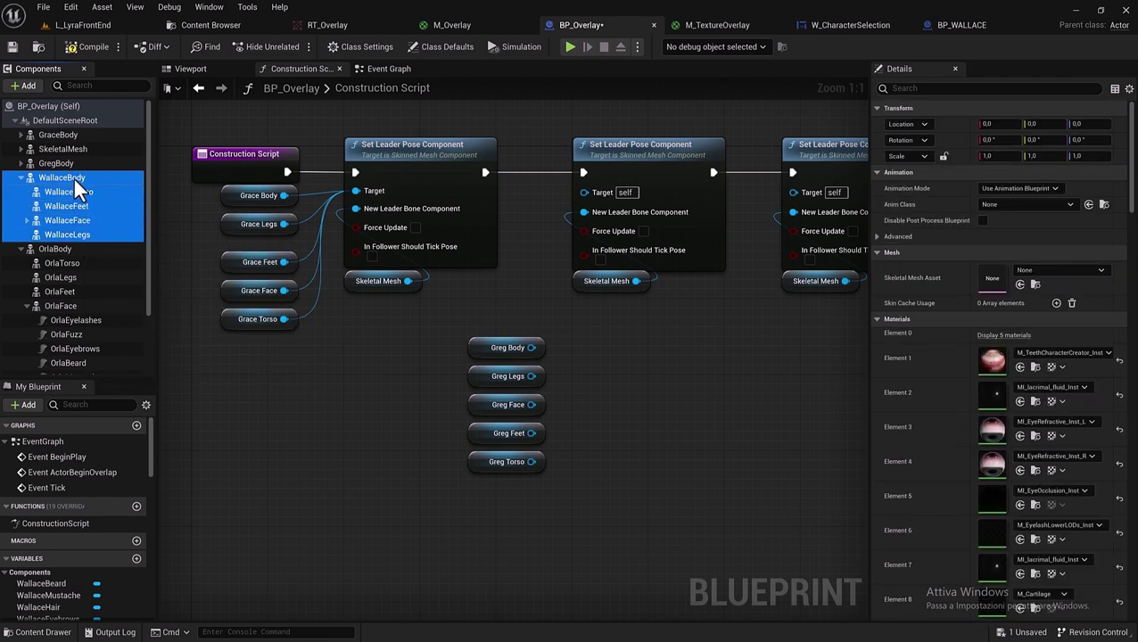
pyautogui.moveTo(73, 176)
pyautogui.mouseDown()
pyautogui.moveTo(669, 353)
pyautogui.moveTo(705, 349)
pyautogui.mouseUp()
pyautogui.moveTo(685, 402); pyautogui.dragTo(332, 355, button='right')
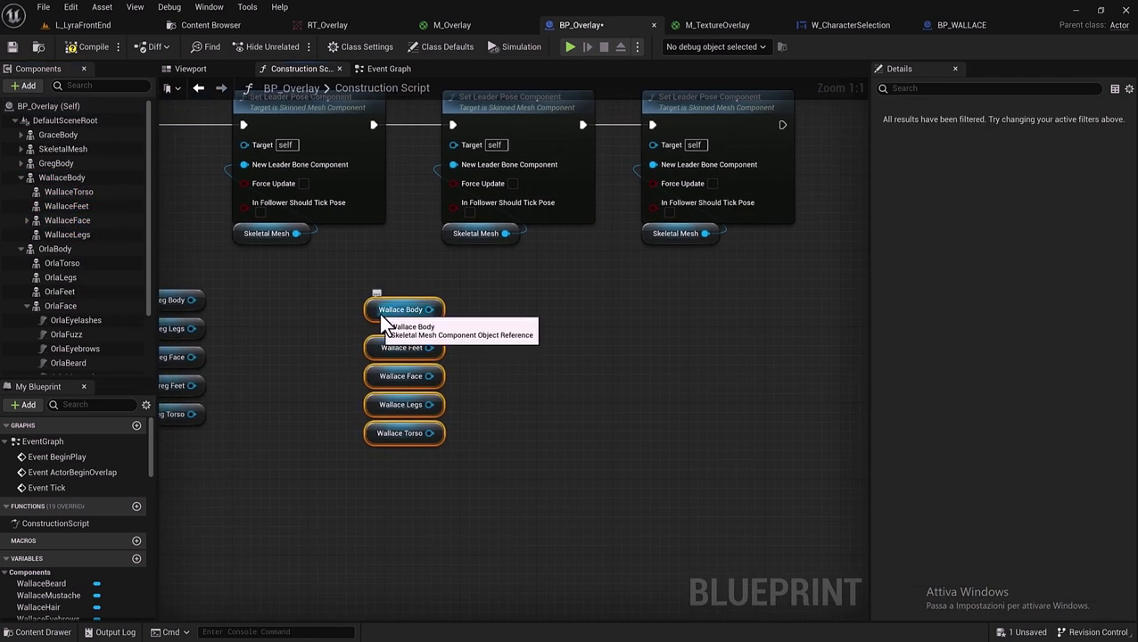
pyautogui.moveTo(399, 310); pyautogui.dragTo(637, 305)
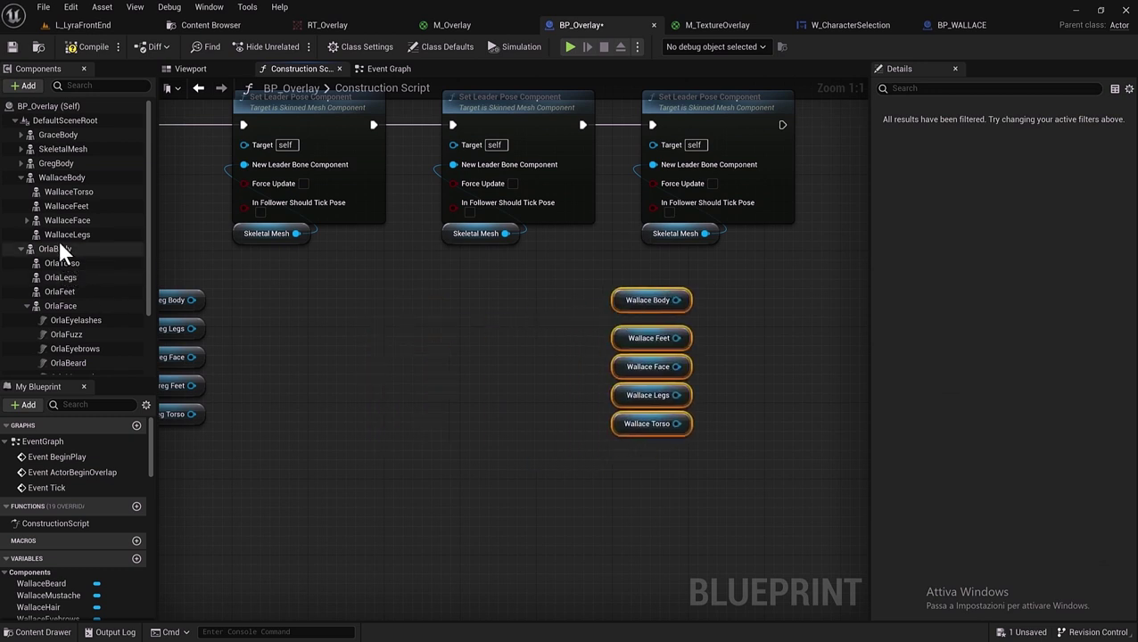
# Add getter nodes for OrlaBody through OrlaFace to the graph.
pyautogui.click(21, 178)
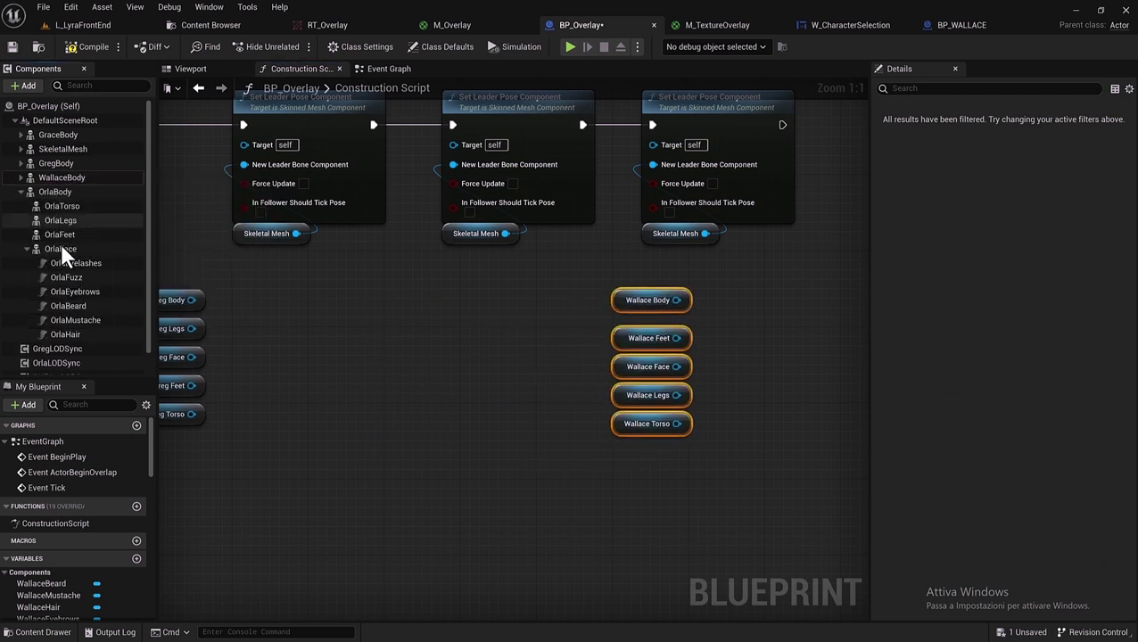
pyautogui.click(26, 249)
pyautogui.click(78, 190)
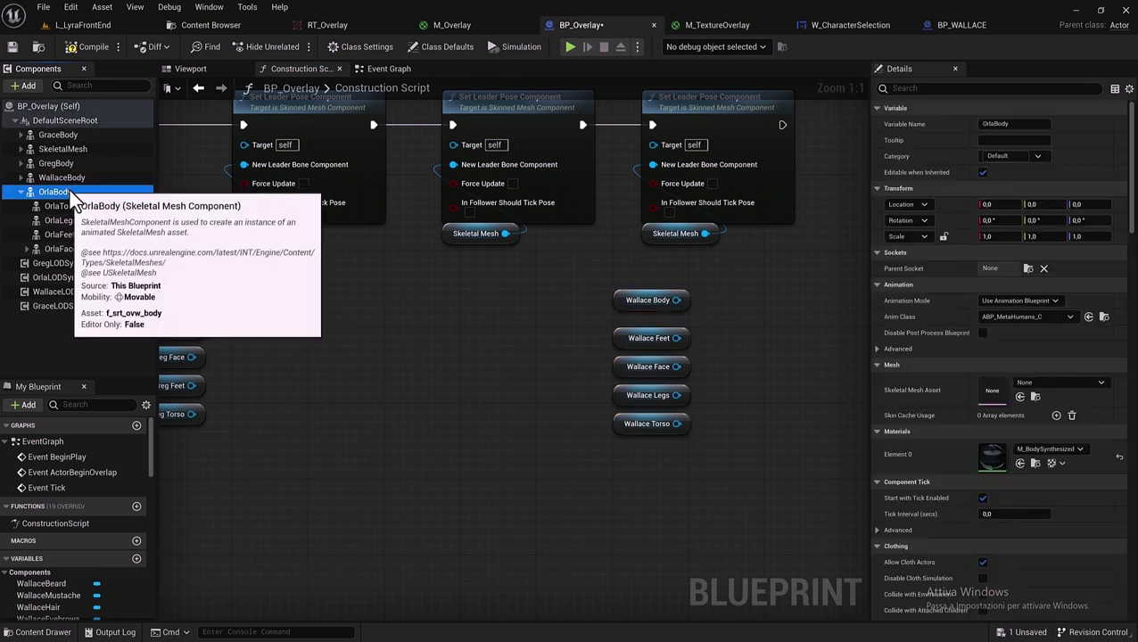
pyautogui.keyDown('shift'); pyautogui.click(64, 253); pyautogui.keyUp('shift')
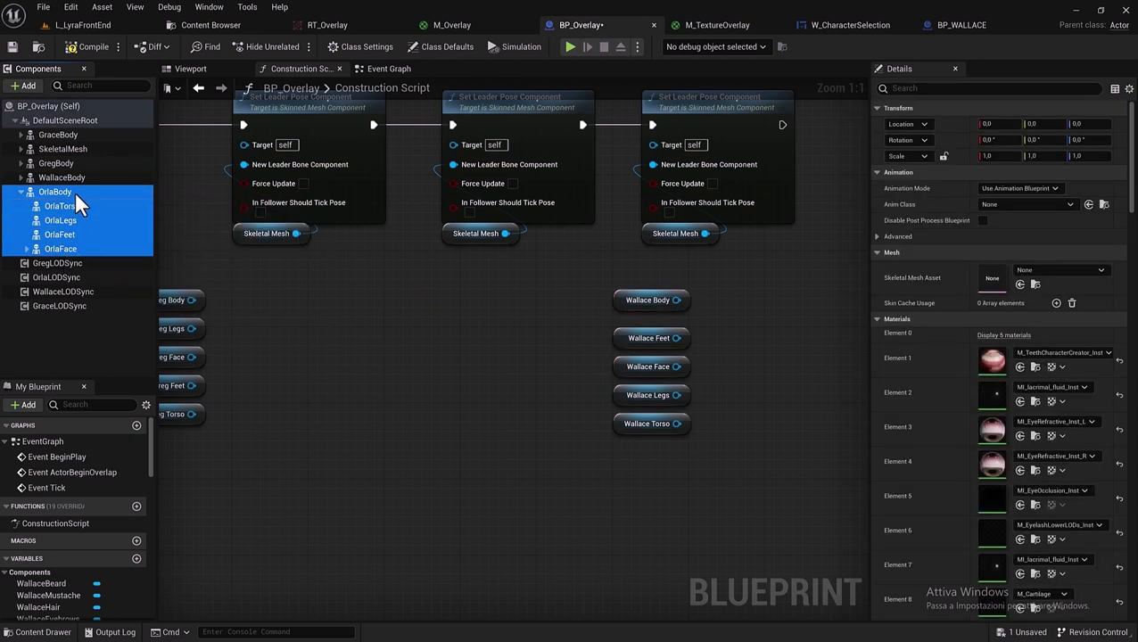
pyautogui.moveTo(295, 308); pyautogui.dragTo(394, 313)
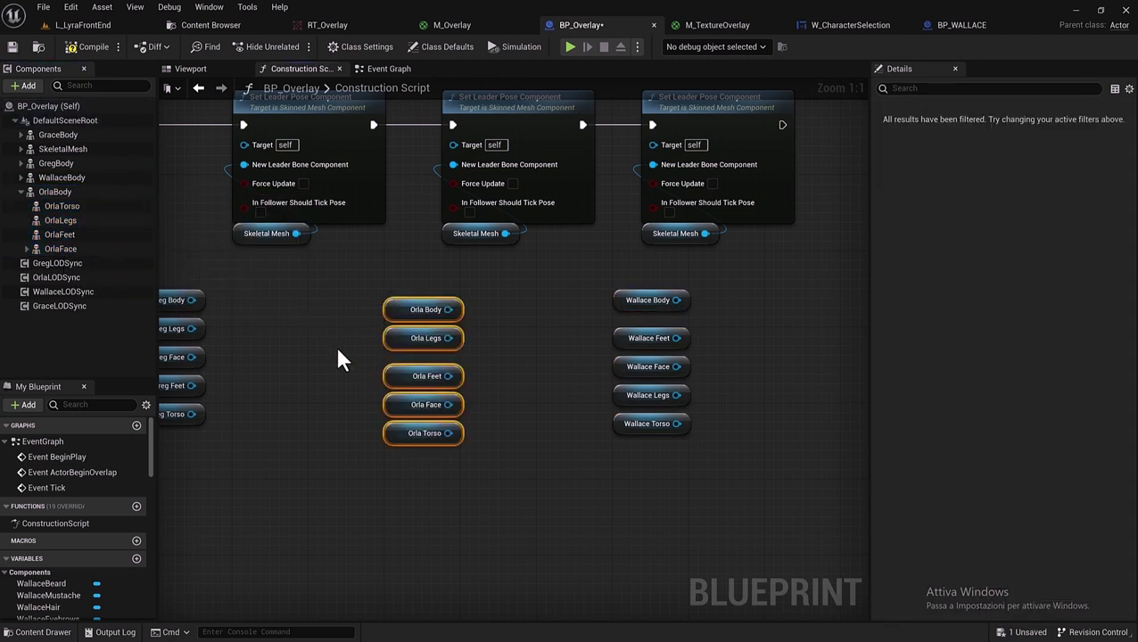
# Connect Greg Body and Greg Legs to the middle Set Leader Pose node's Target.
pyautogui.moveTo(338, 358); pyautogui.dragTo(610, 379, button='right')
pyautogui.moveTo(466, 328); pyautogui.dragTo(519, 172)
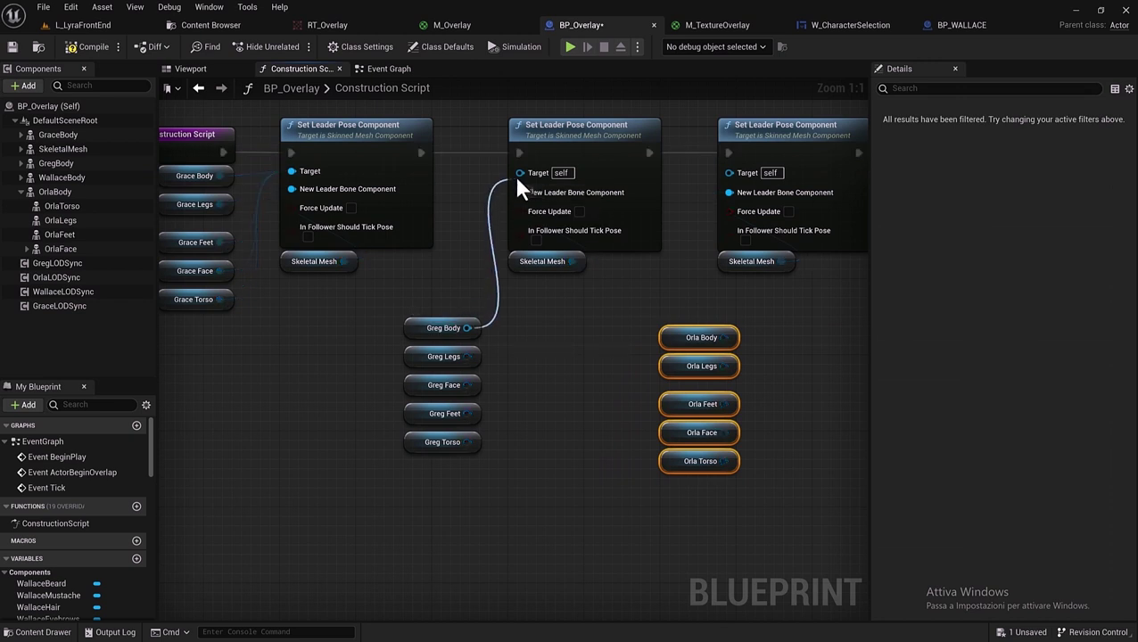
pyautogui.moveTo(467, 357); pyautogui.dragTo(515, 171)
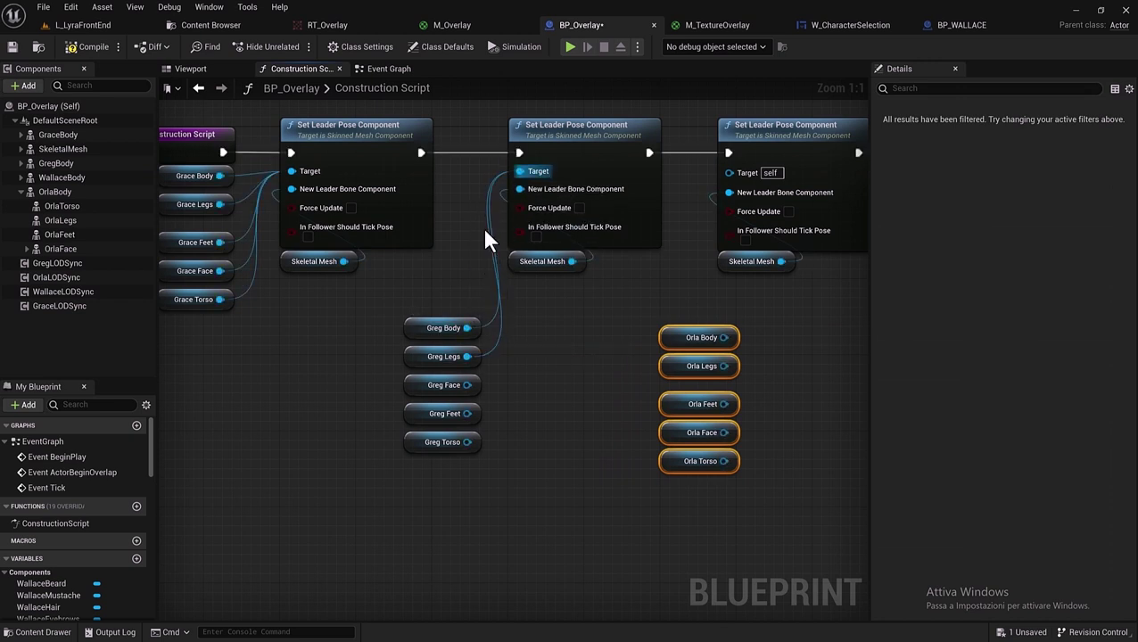
# Connect Greg Face to the same Set Leader Pose Target and compile BP_Overlay.
pyautogui.moveTo(467, 384); pyautogui.dragTo(519, 172)
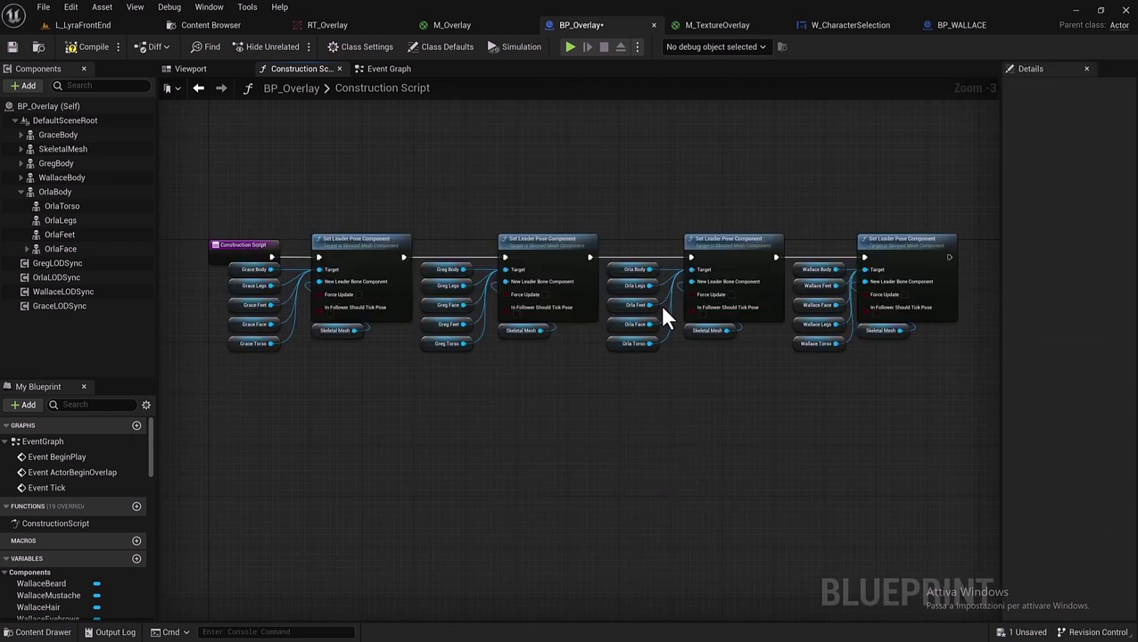
pyautogui.click(100, 49)
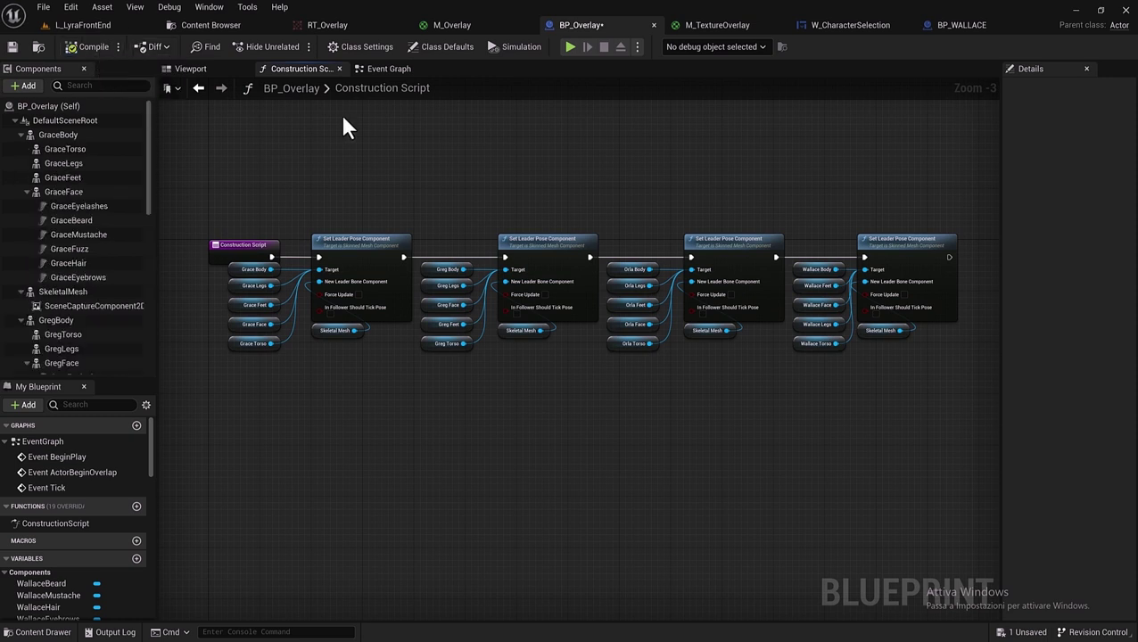
# Check the character in the Viewport preview, then save BP_Overlay.
pyautogui.click(198, 68)
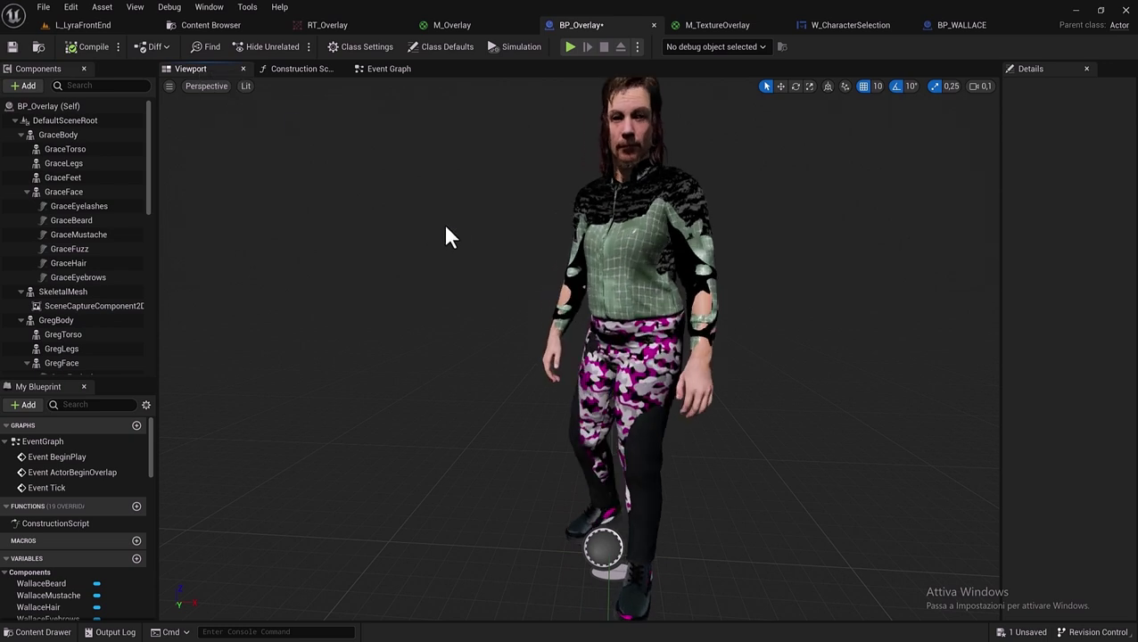
pyautogui.moveTo(541, 273)
pyautogui.mouseDown()
pyautogui.moveTo(541, 303)
pyautogui.moveTo(571, 330)
pyautogui.mouseUp()
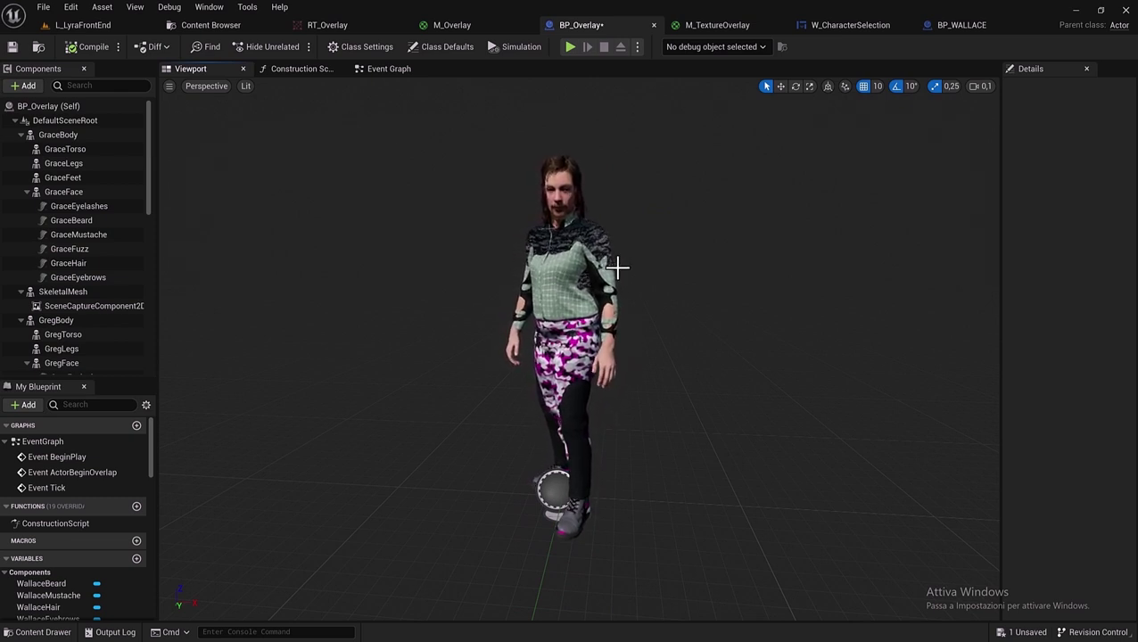
pyautogui.moveTo(620, 270)
pyautogui.mouseDown(button='right')
pyautogui.moveTo(579, 240)
pyautogui.moveTo(562, 250)
pyautogui.mouseUp(button='right')
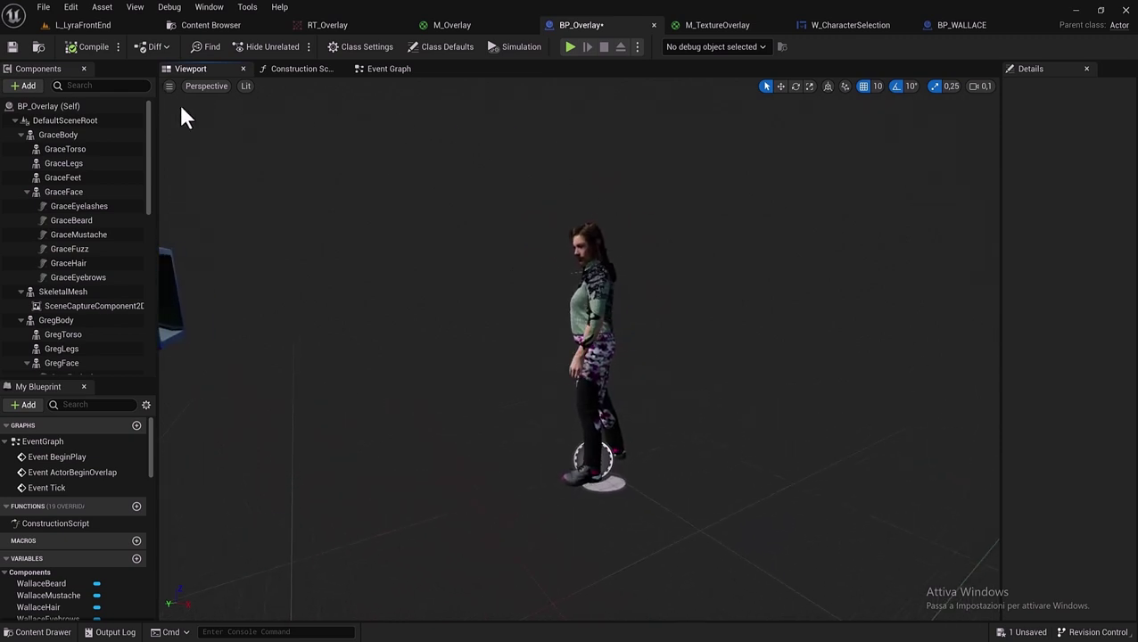
pyautogui.click(15, 45)
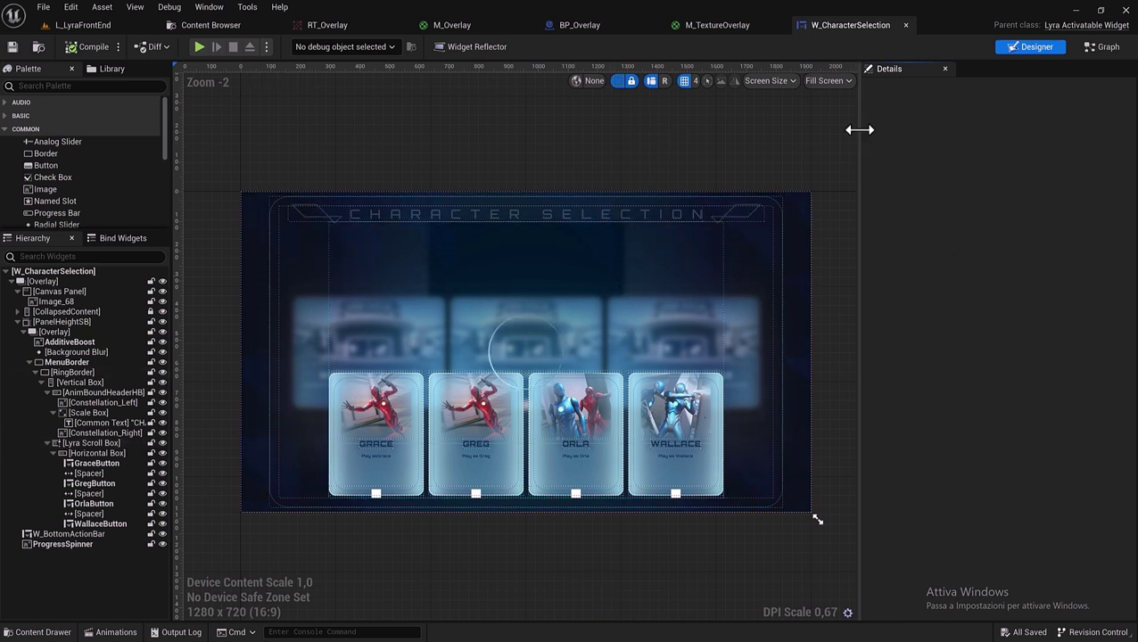
# Find L_LyraFrontEnd by searching 'frontend' in Content and return to that level's editor.
pyautogui.moveTo(859, 126); pyautogui.dragTo(943, 120)
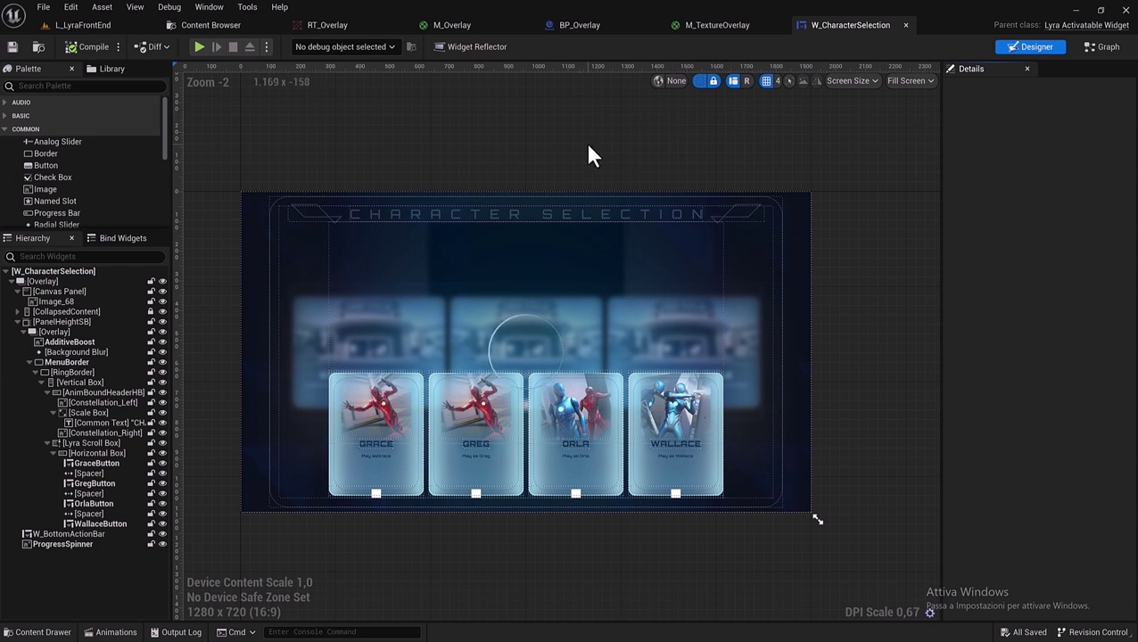
pyautogui.click(100, 30)
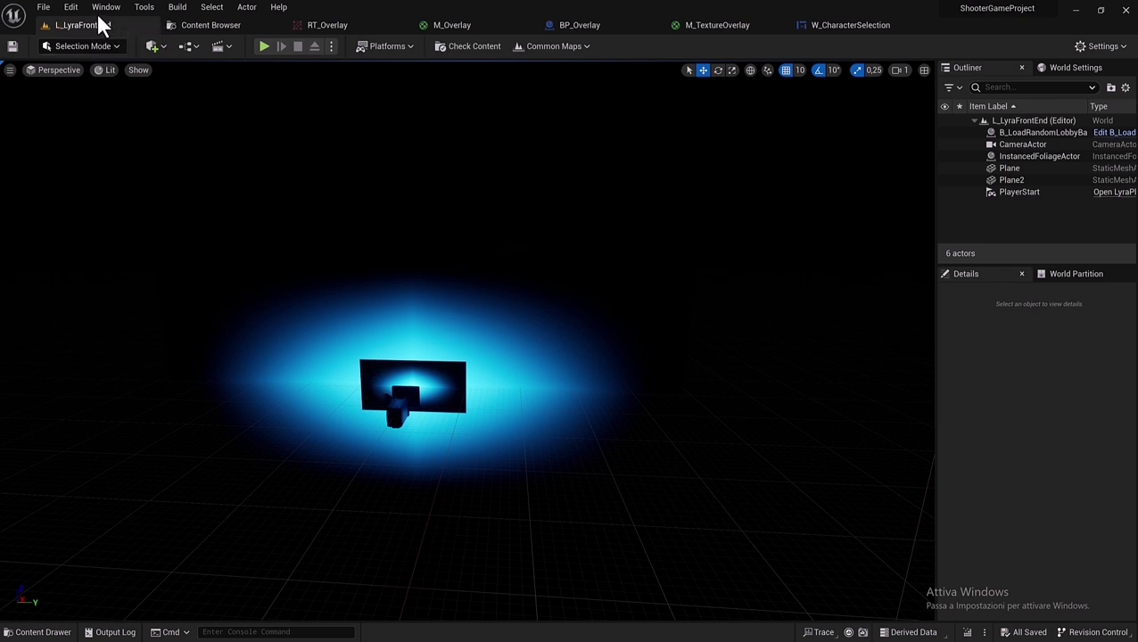
pyautogui.click(192, 31)
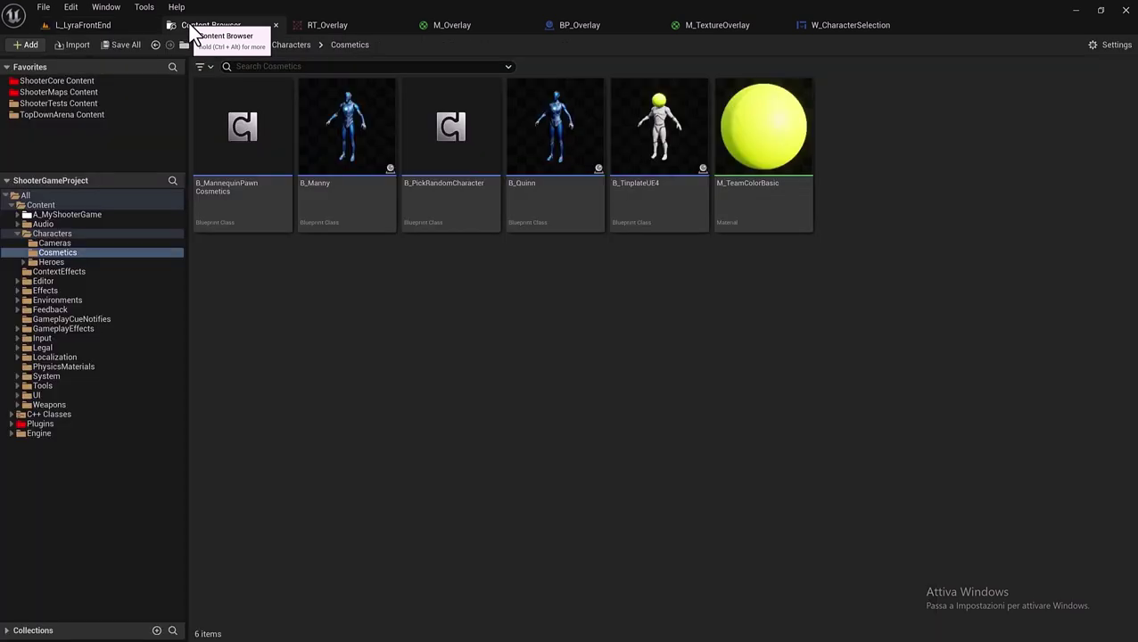
pyautogui.click(236, 46)
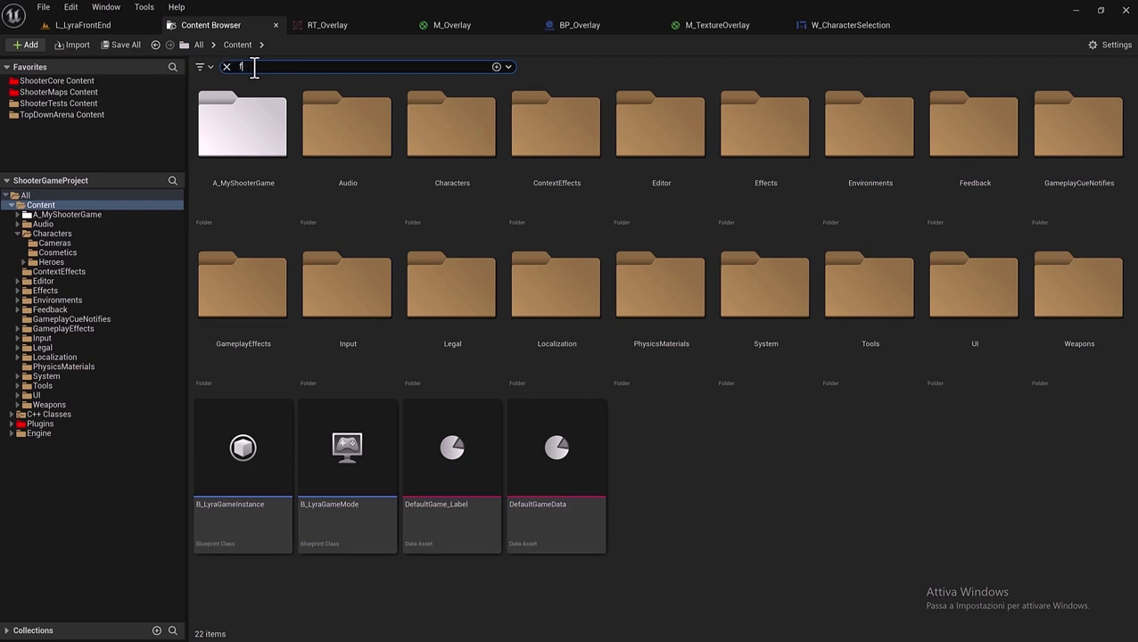
pyautogui.write('ron')
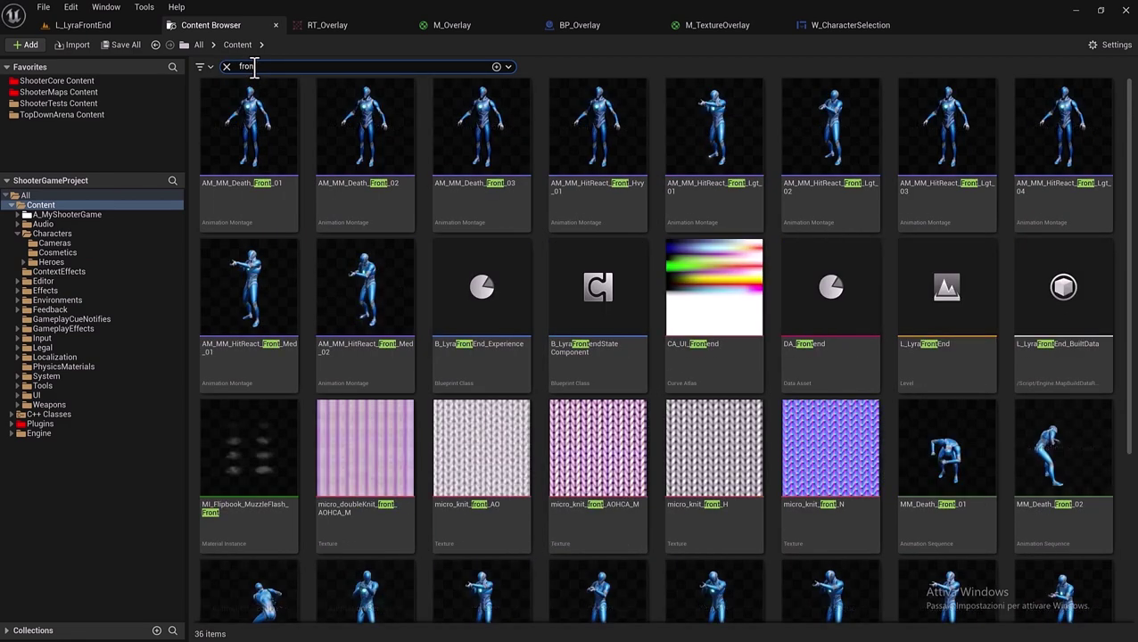
pyautogui.write('tend')
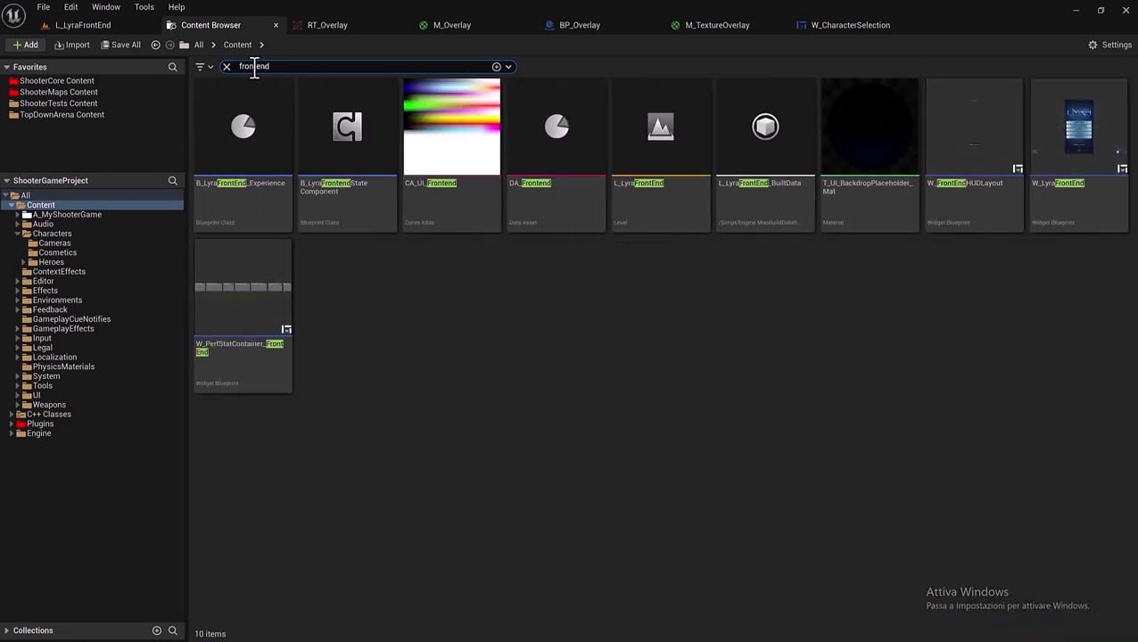
pyautogui.click(658, 213)
pyautogui.click(80, 24)
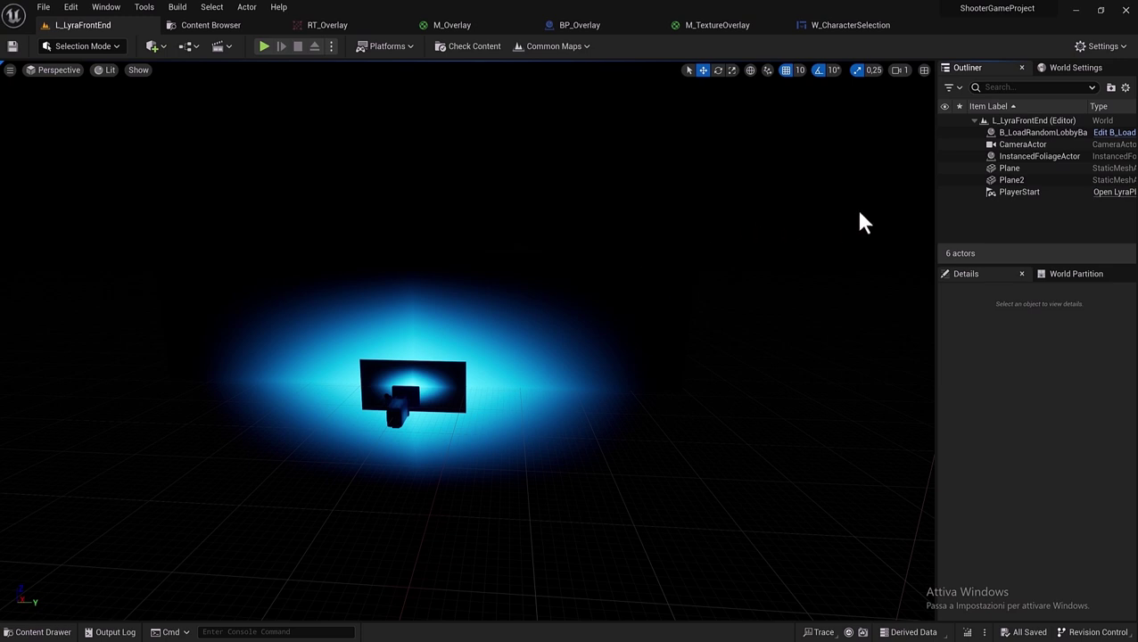
# Open B_LoadRandomLobbyBackground from its Edit link in the Outliner.
pyautogui.moveTo(934, 163); pyautogui.dragTo(895, 167)
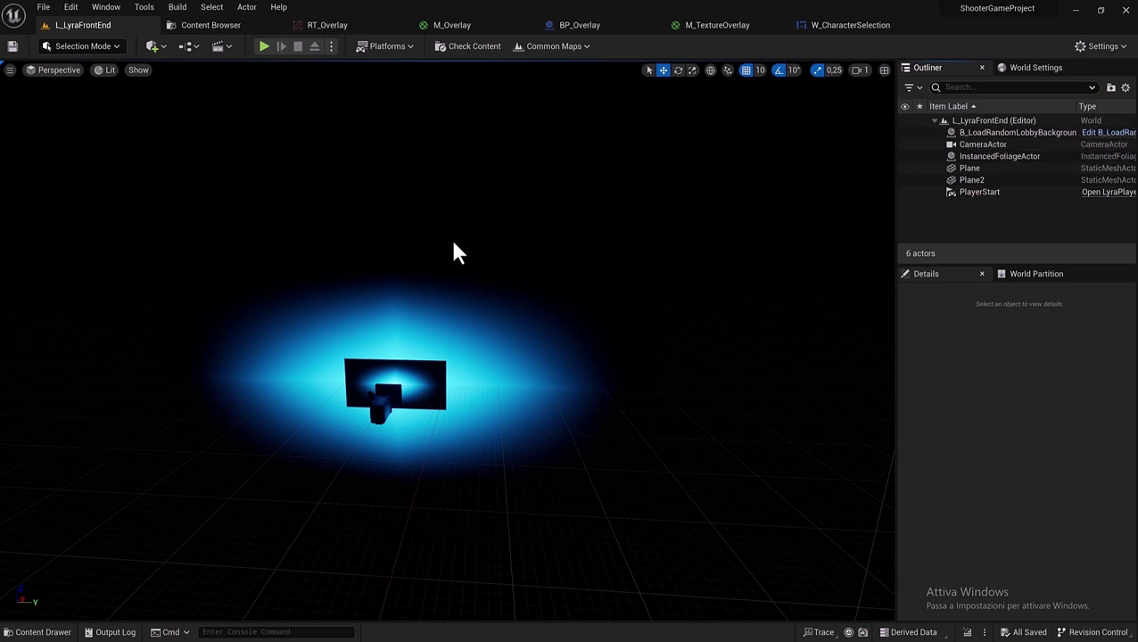
pyautogui.click(1101, 133)
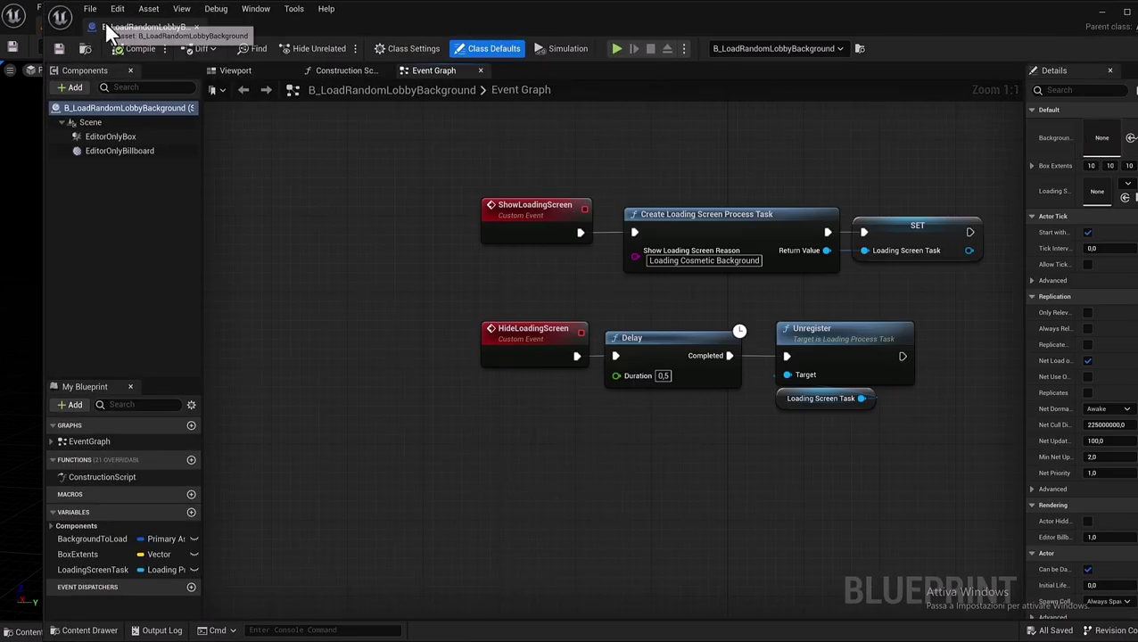
# Dock the Blueprint editor into the main window and survey the Event Graph.
pyautogui.moveTo(105, 21); pyautogui.dragTo(287, 15)
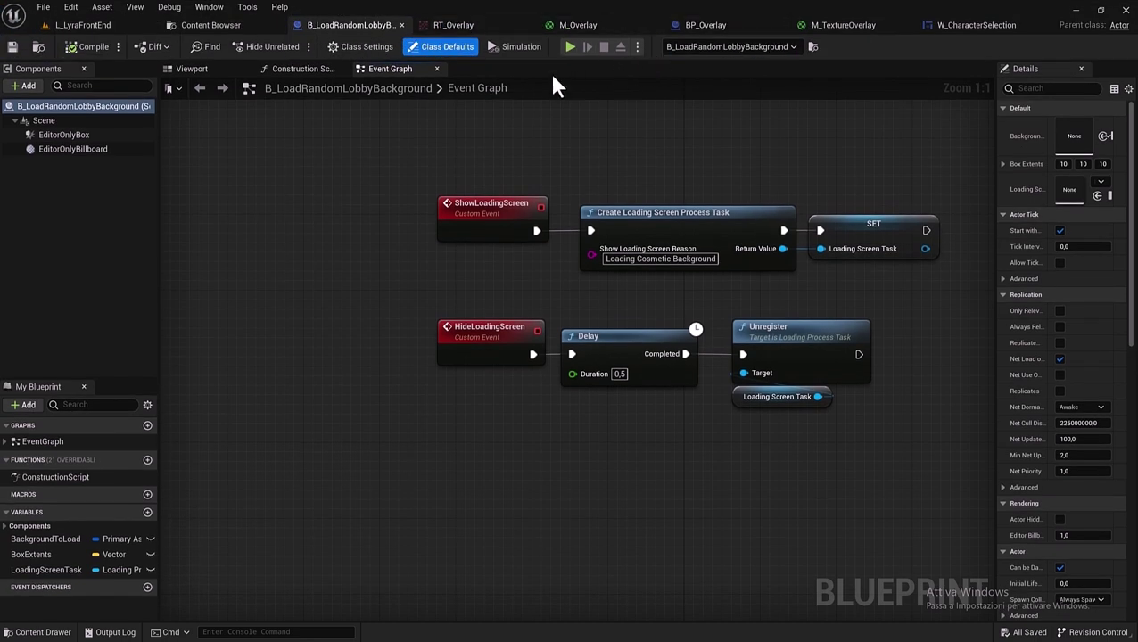
pyautogui.moveTo(596, 210); pyautogui.dragTo(423, 208, button='right')
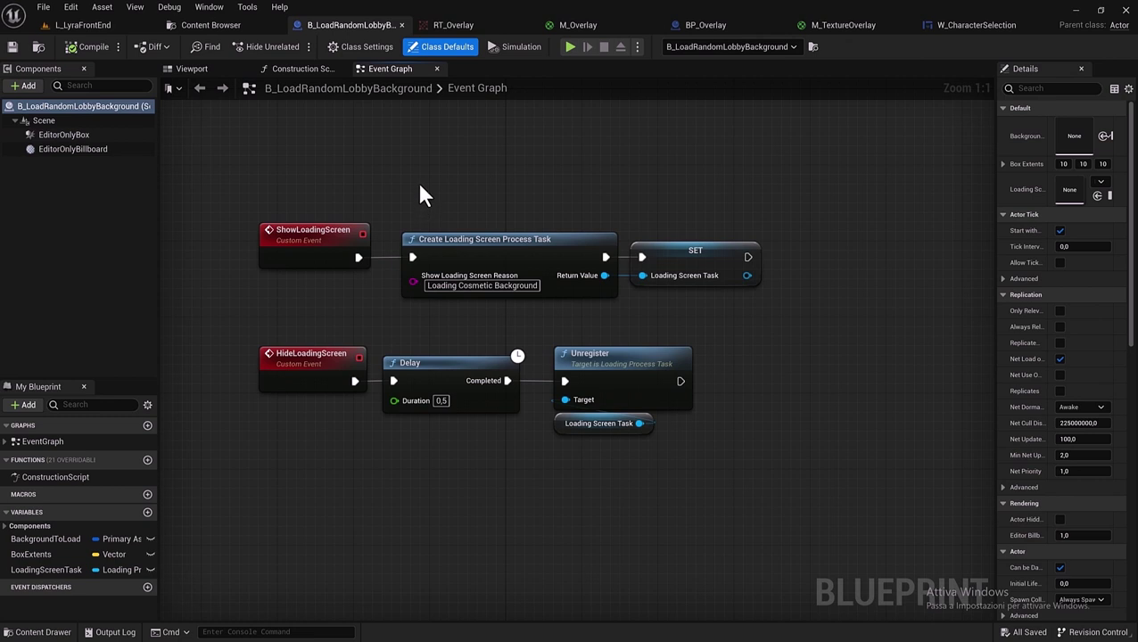
pyautogui.scroll(-1, 444, 190)
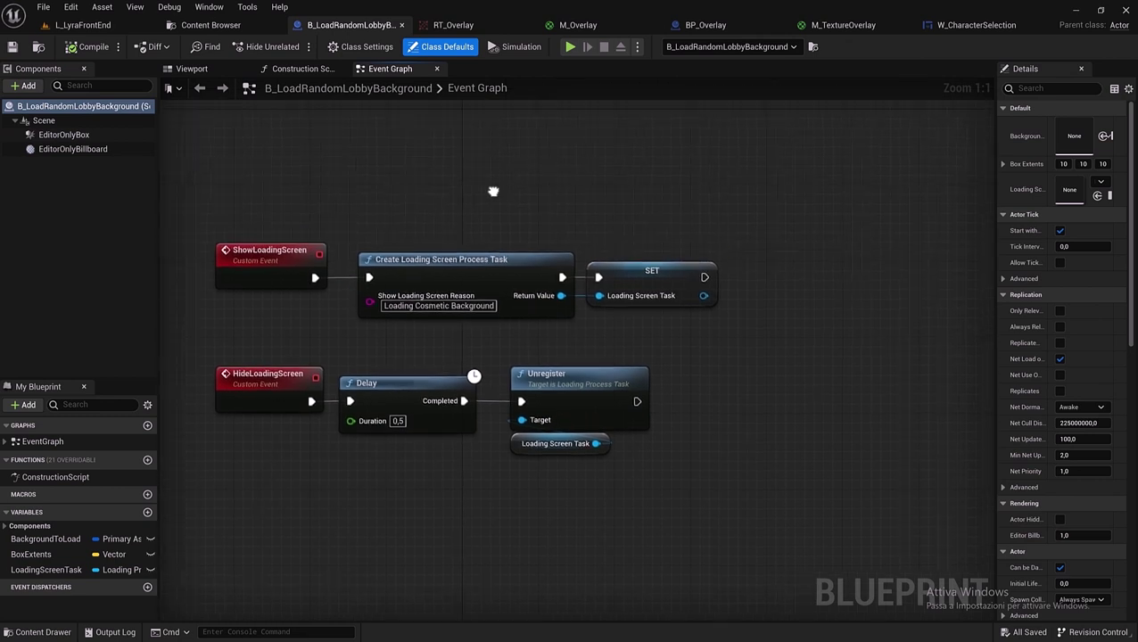
pyautogui.scroll(-3, 444, 224)
pyautogui.moveTo(481, 210); pyautogui.dragTo(561, 210, button='right')
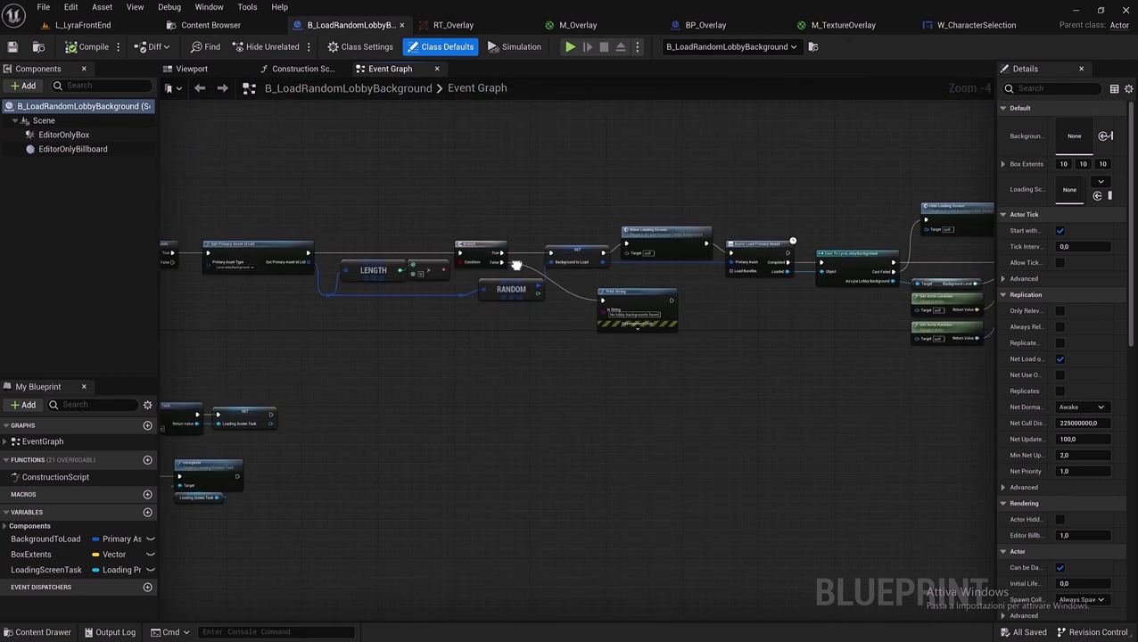
pyautogui.scroll(1, 330, 218)
pyautogui.scroll(1, 330, 218)
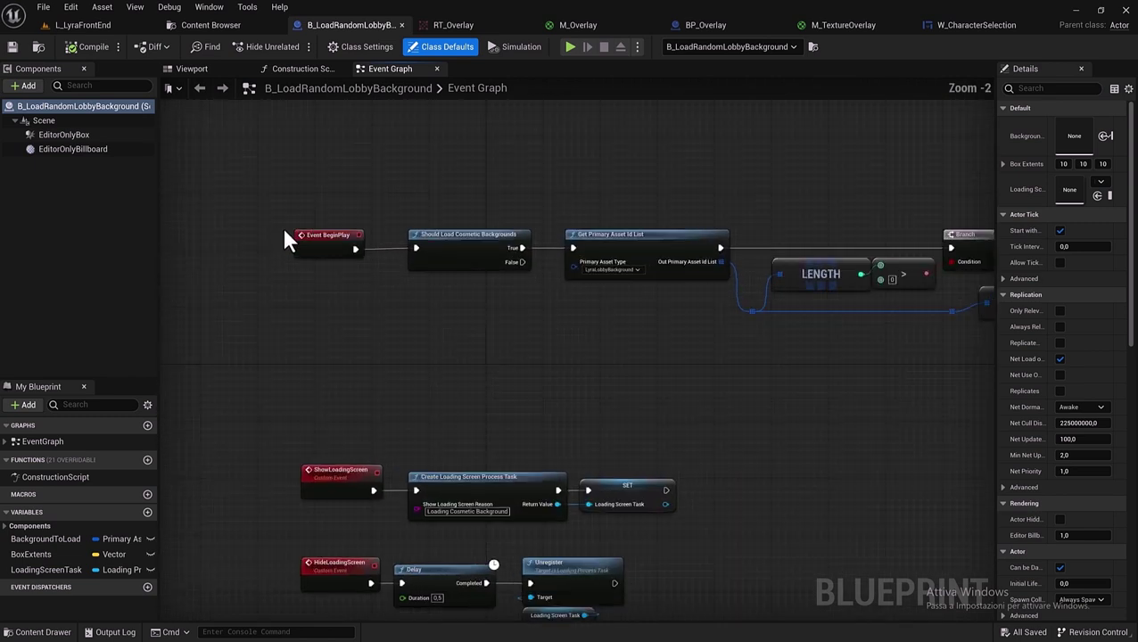
pyautogui.scroll(-1, 347, 216)
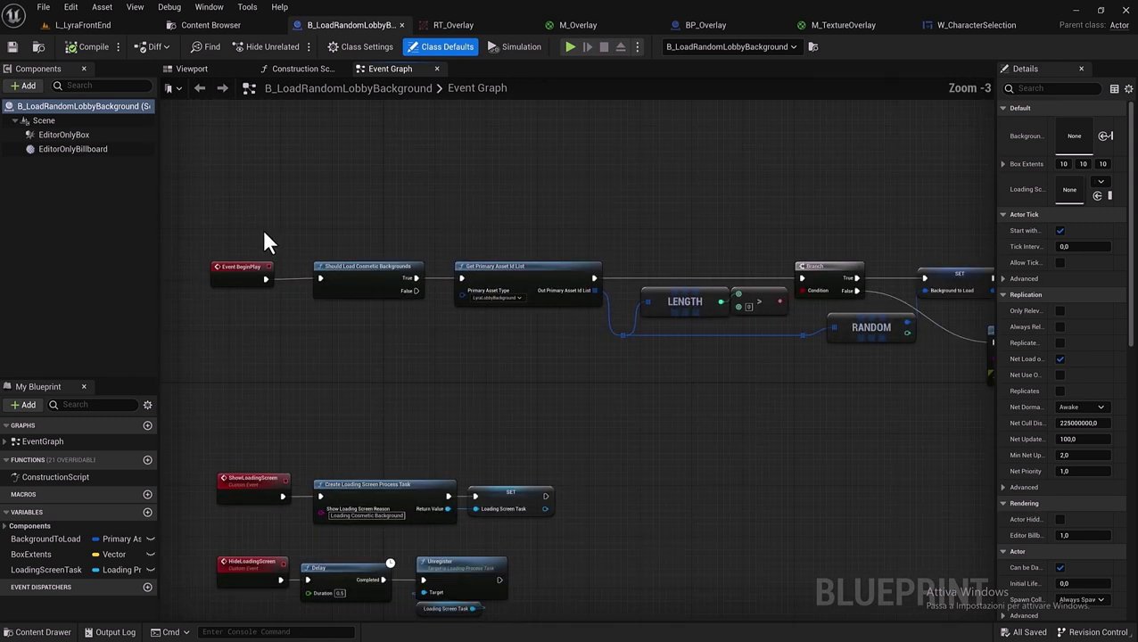
pyautogui.scroll(-3, 267, 241)
# Bring the OnLevelShown chain into view and nudge Hide Loading Screen slightly right.
pyautogui.moveTo(597, 246); pyautogui.dragTo(391, 250, button='right')
pyautogui.scroll(3, 650, 277)
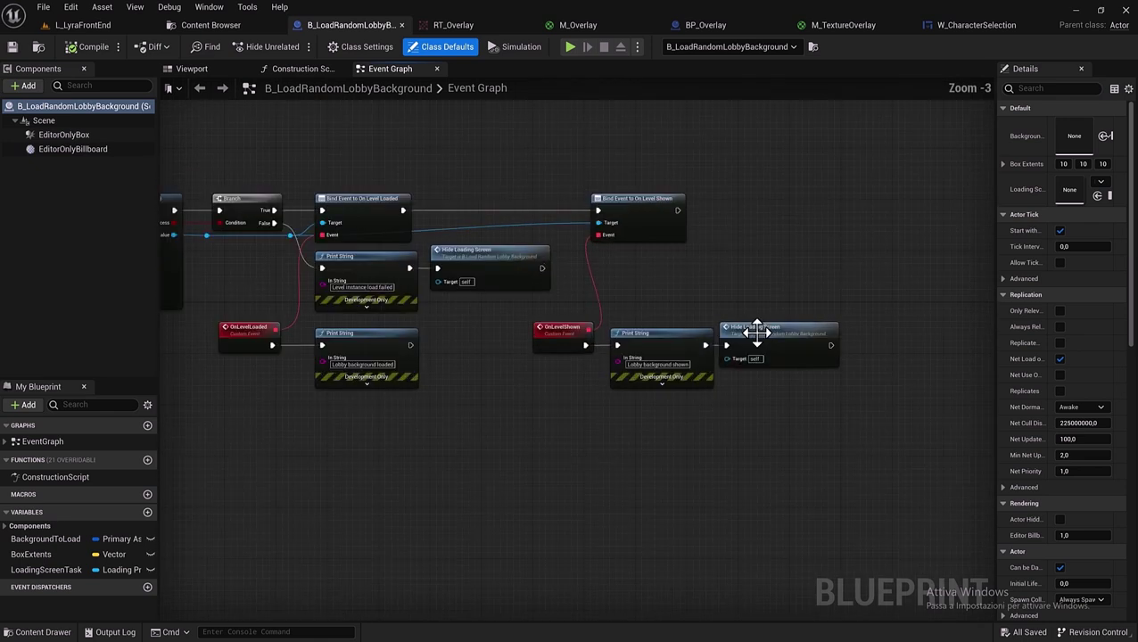
pyautogui.moveTo(750, 325); pyautogui.dragTo(476, 286, button='right')
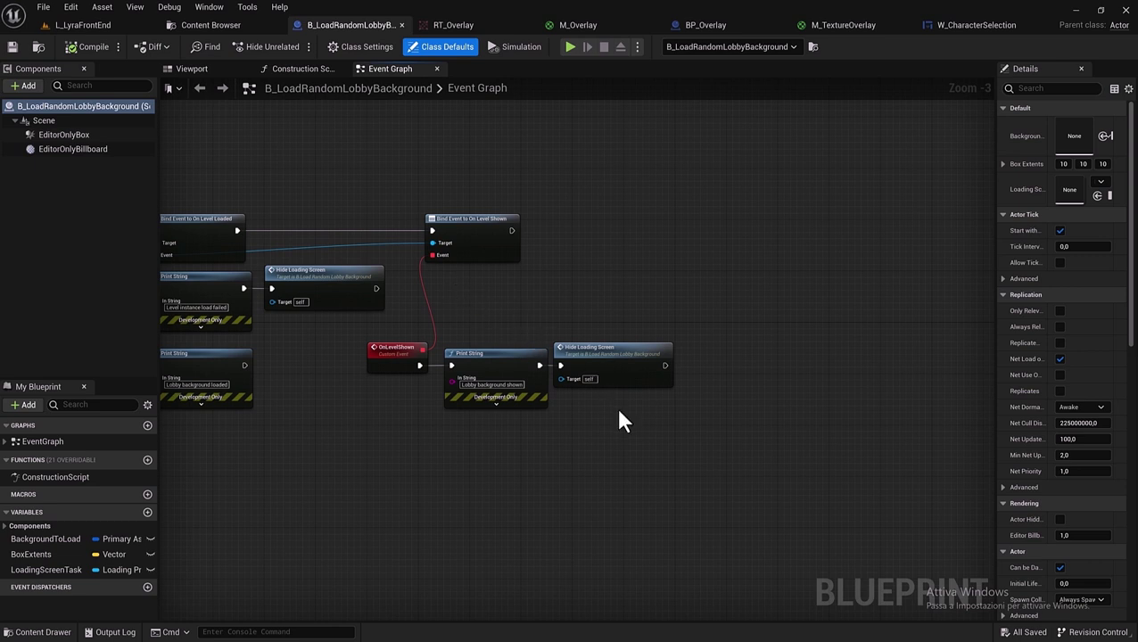
pyautogui.scroll(1, 623, 419)
pyautogui.moveTo(623, 419); pyautogui.dragTo(536, 327, button='right')
pyautogui.scroll(1, 538, 277)
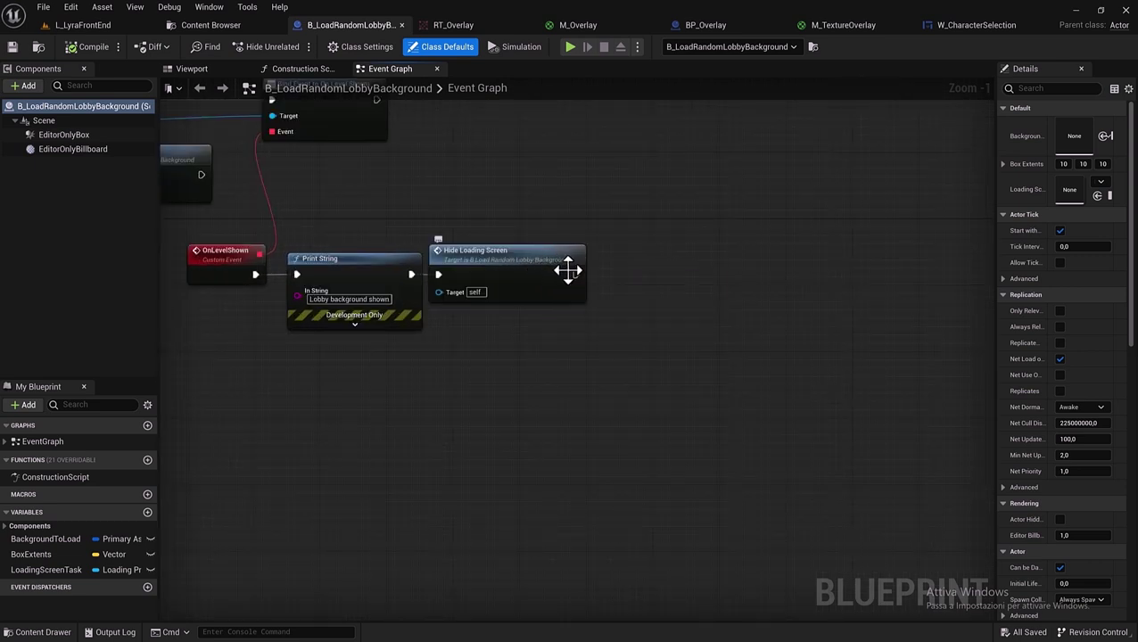
pyautogui.click(536, 272)
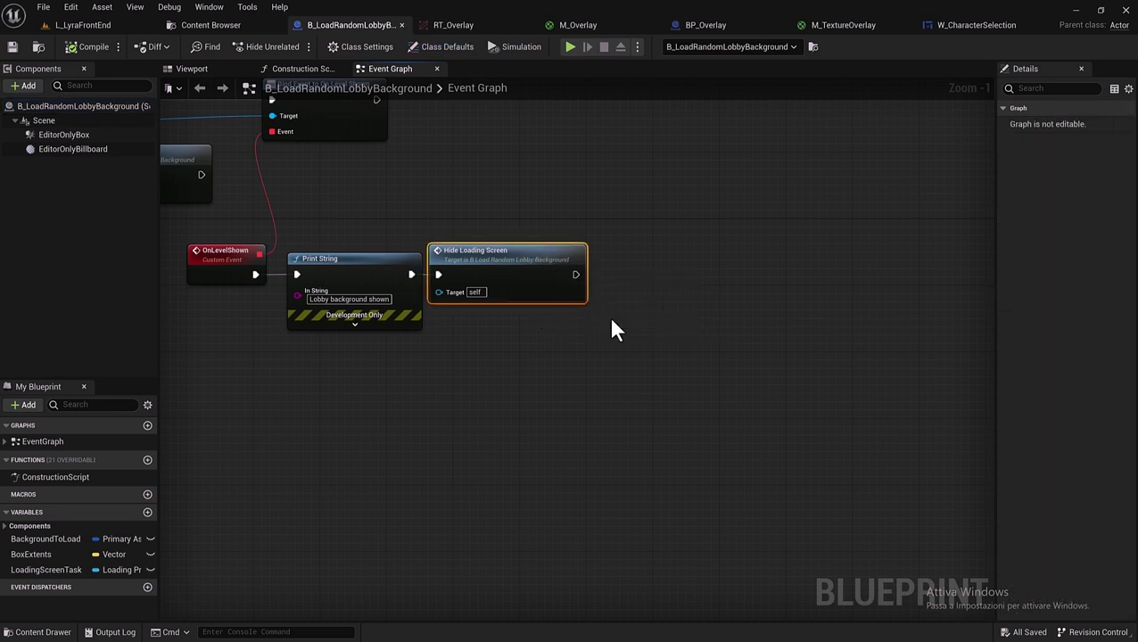
pyautogui.press('Right')
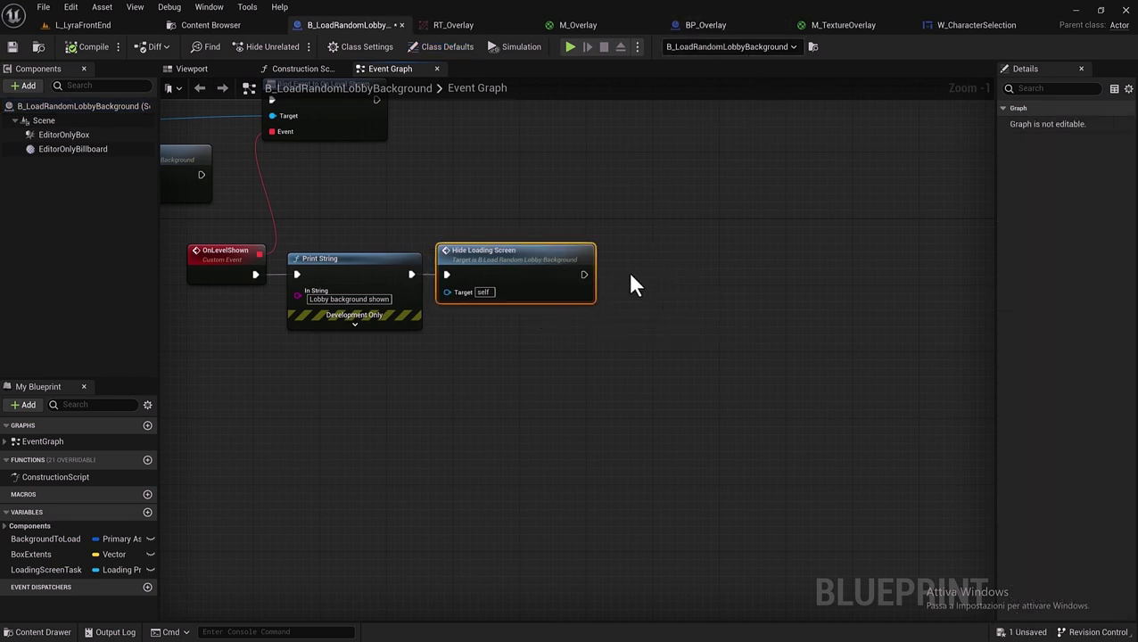
# Add a Spawn Actor from Class node after Hide Loading Screen with Class set to BP_Overlay.
pyautogui.moveTo(583, 274); pyautogui.dragTo(672, 269)
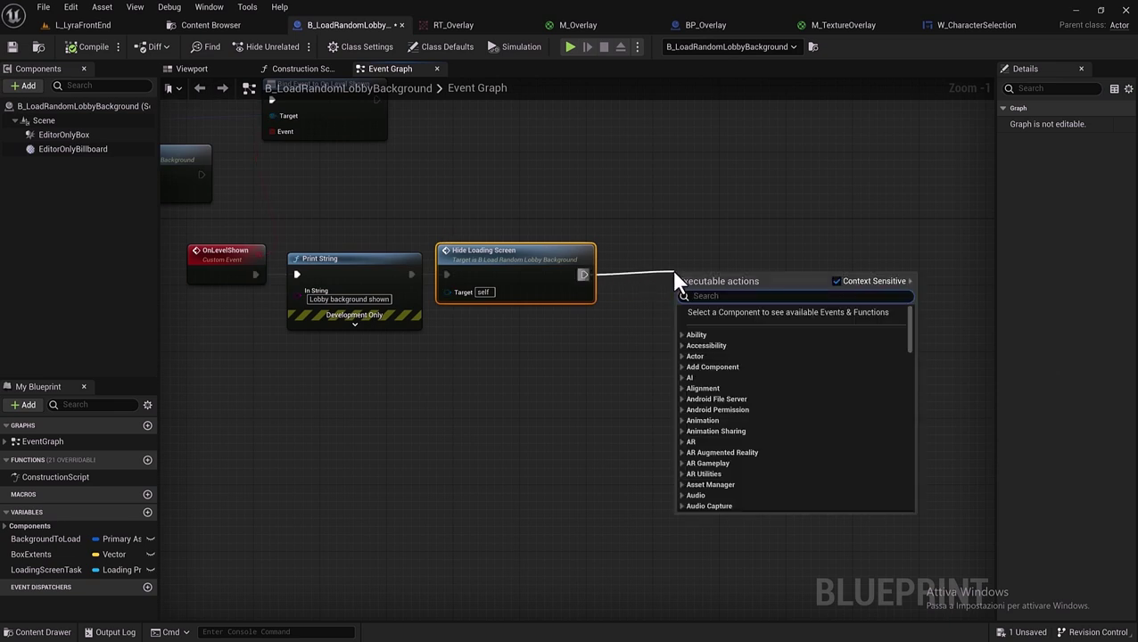
pyautogui.write('spwn')
pyautogui.press('BackSpace')
pyautogui.press('BackSpace')
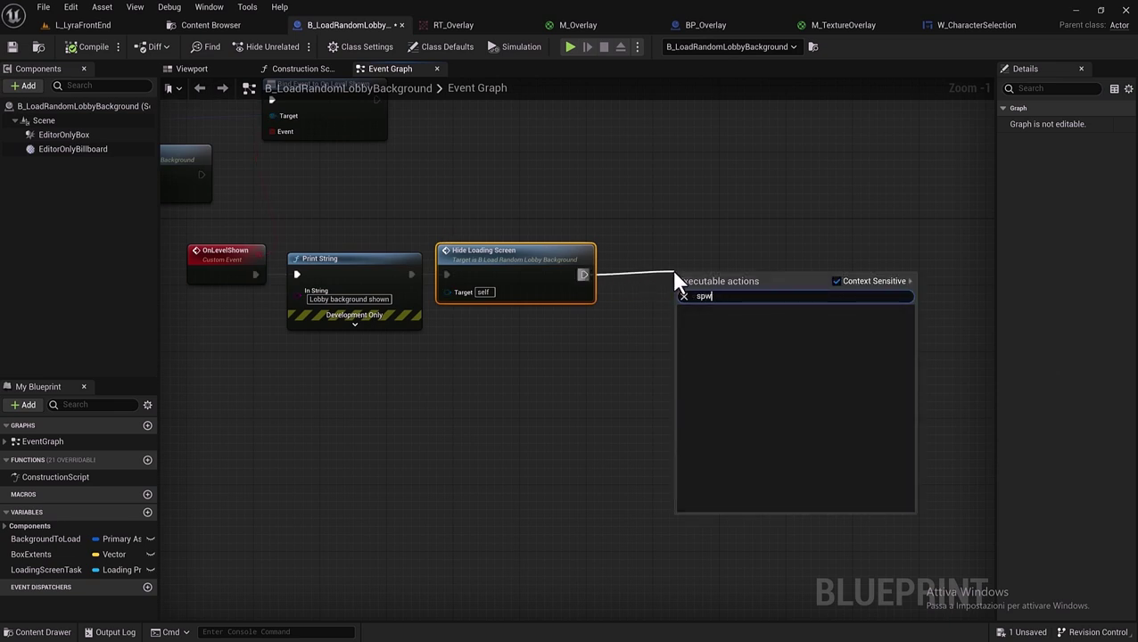
pyautogui.write('awn')
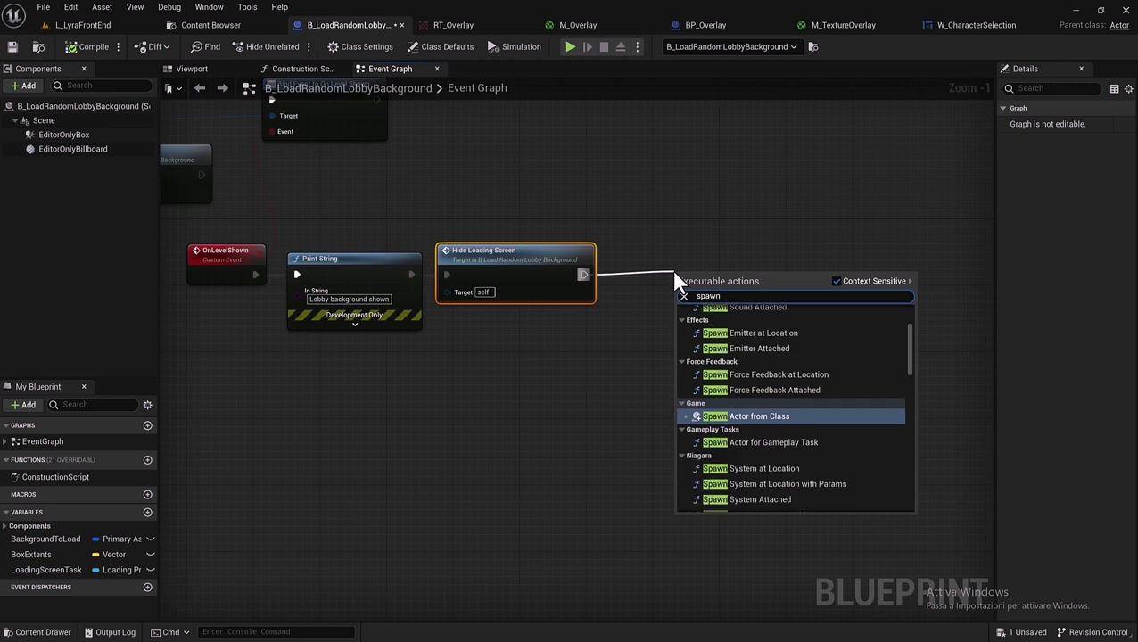
pyautogui.write(' ac')
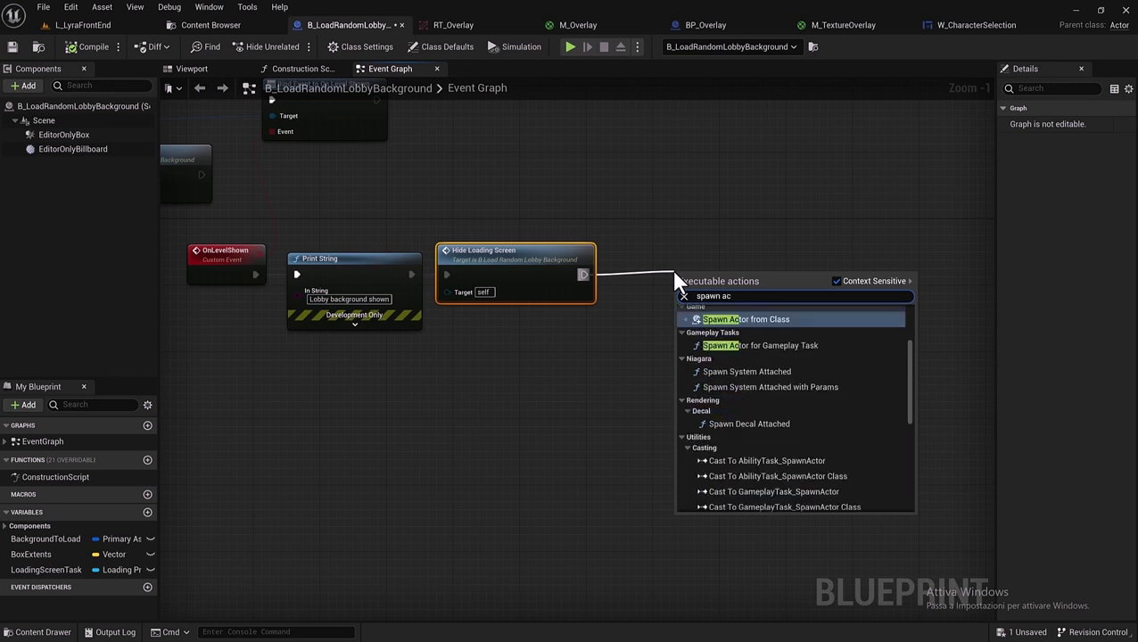
pyautogui.write('to')
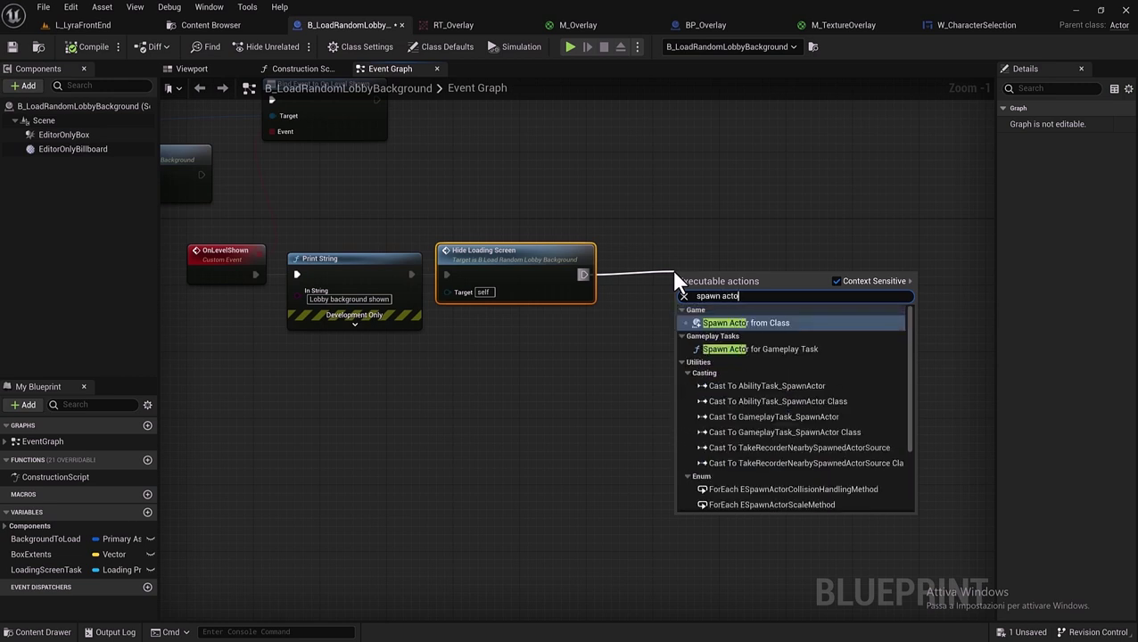
pyautogui.click(797, 324)
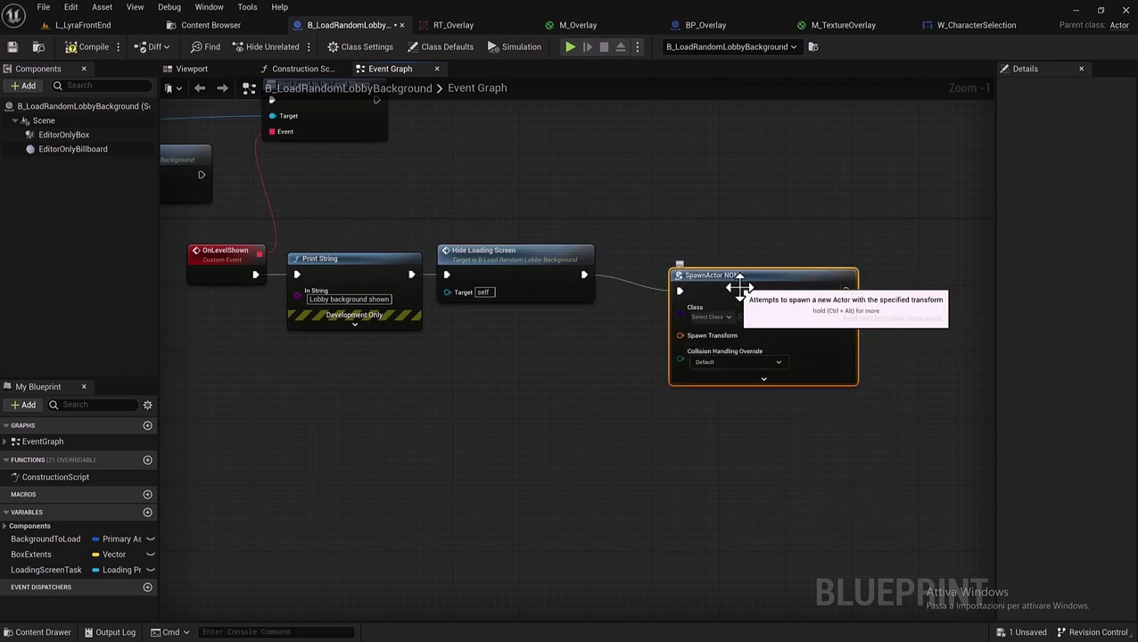
pyautogui.moveTo(801, 329); pyautogui.dragTo(776, 312)
pyautogui.click(701, 302)
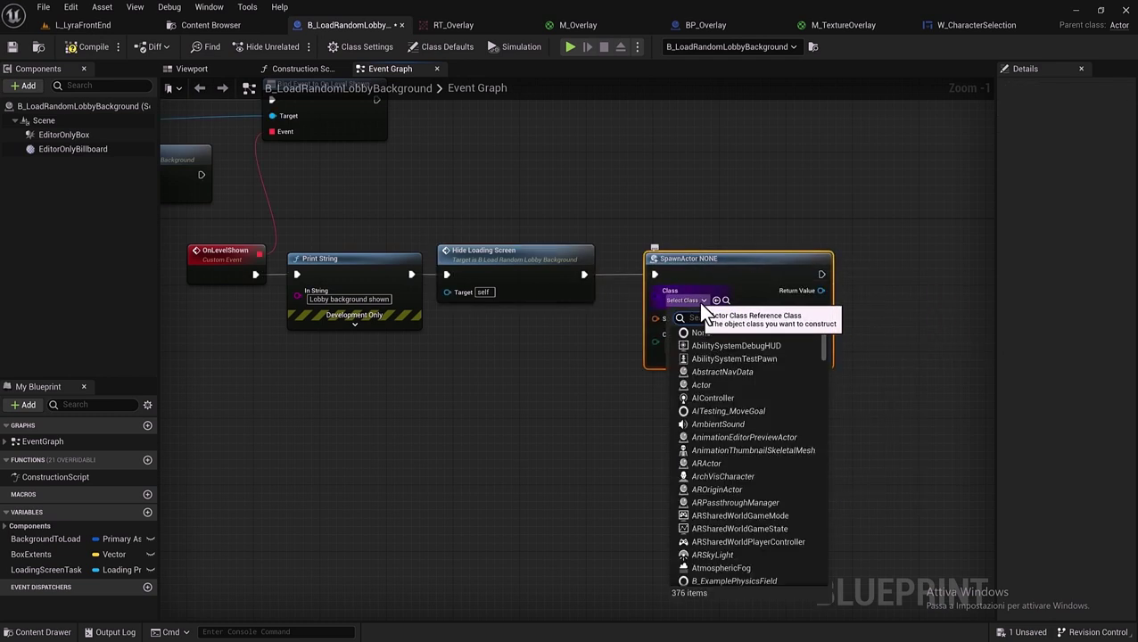
pyautogui.write('overlay')
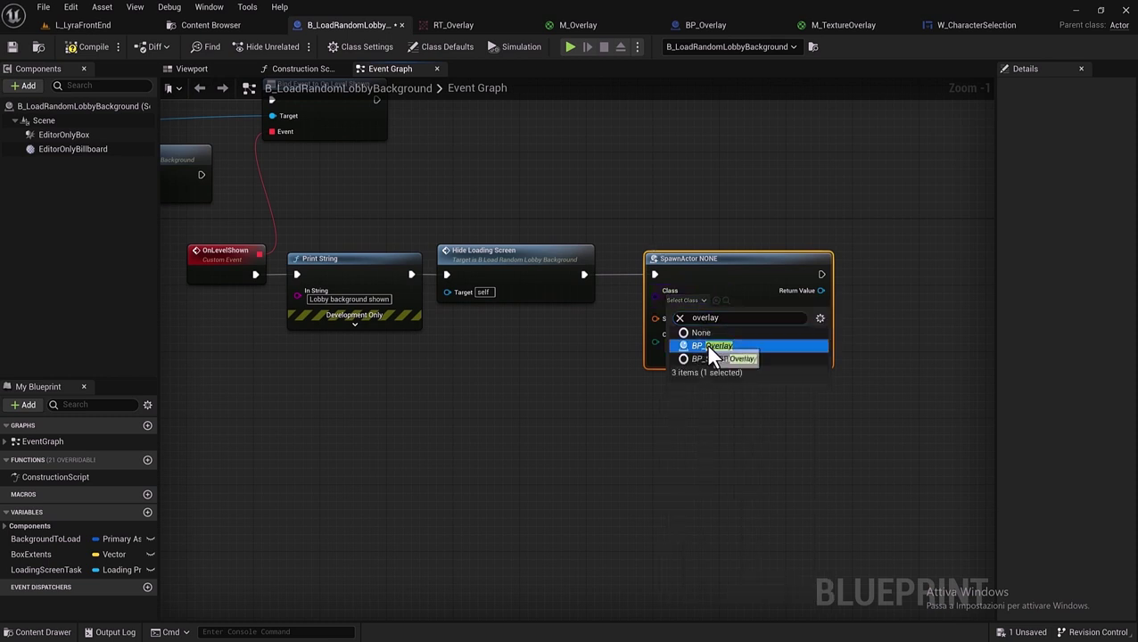
pyautogui.click(708, 344)
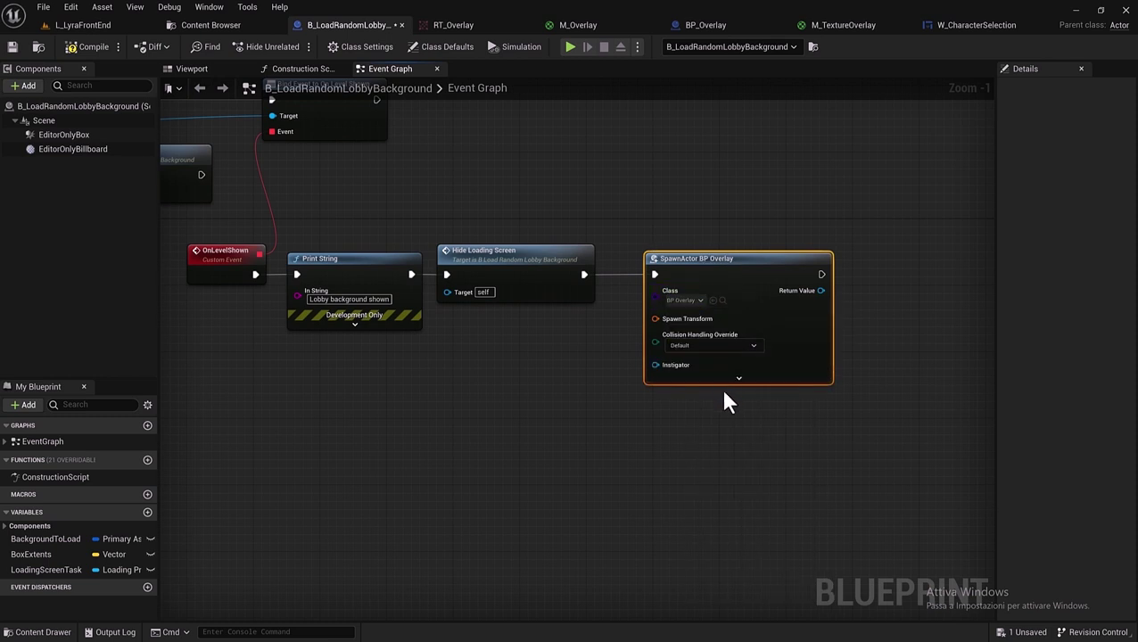
# Split the SpawnActor's Spawn Transform pin and set its Location Z to -1000.
pyautogui.click(87, 48)
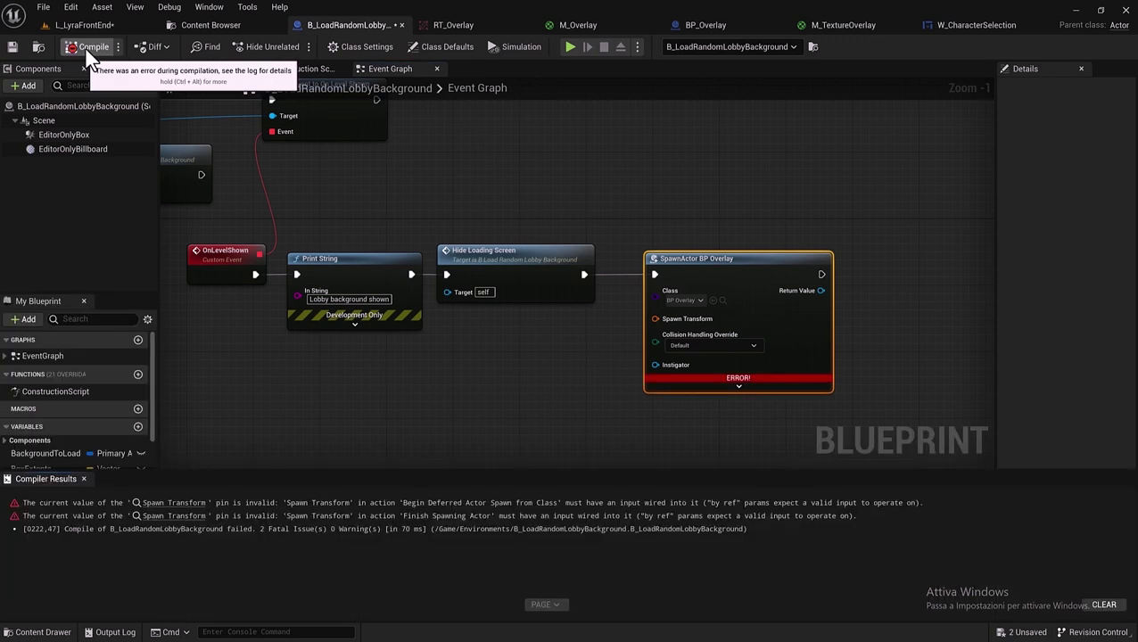
pyautogui.moveTo(340, 387); pyautogui.dragTo(338, 340, button='right')
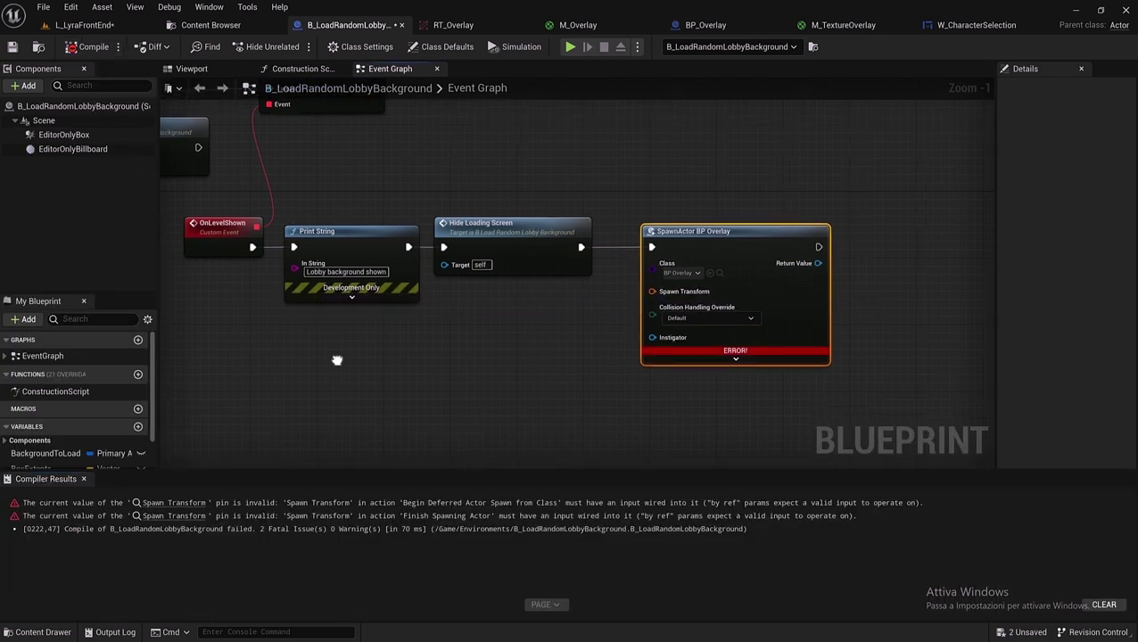
pyautogui.click(734, 339)
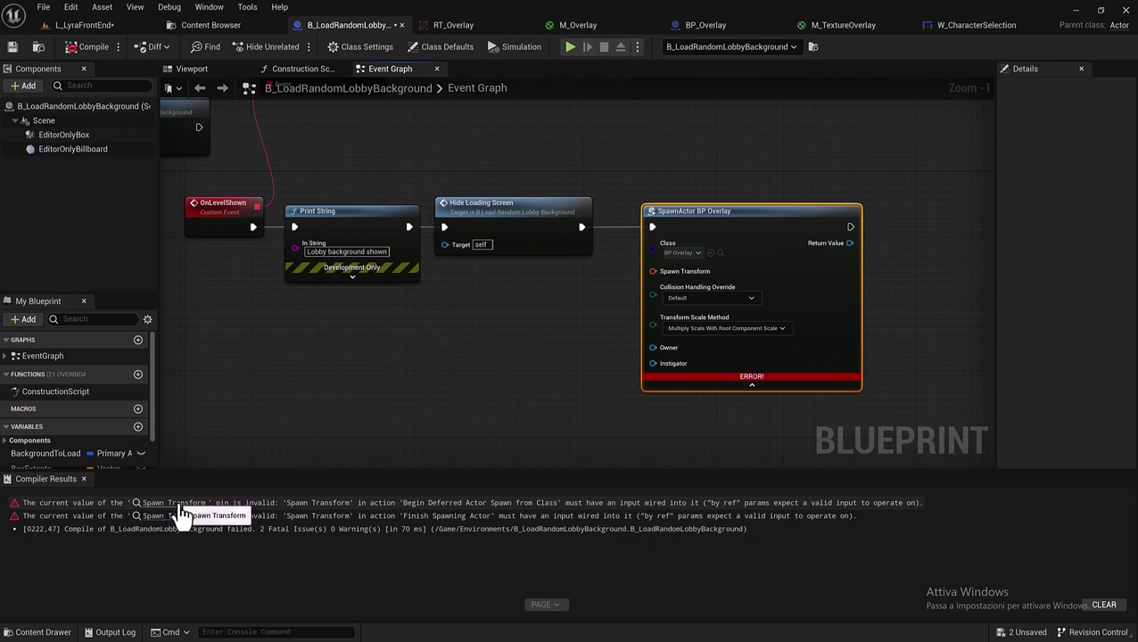
pyautogui.rightClick(654, 271)
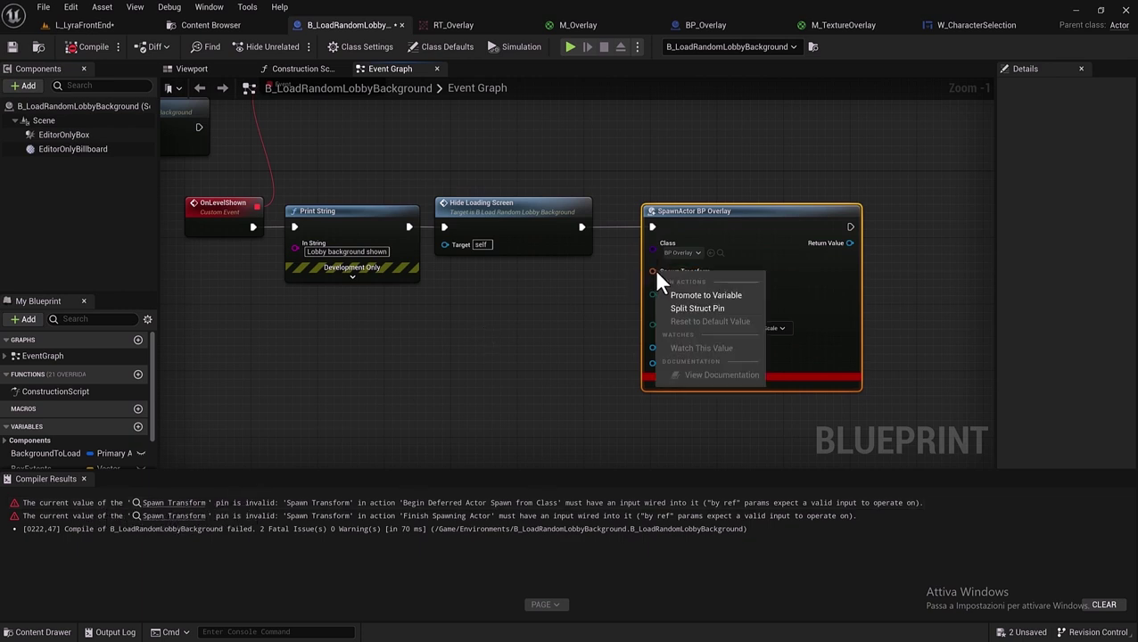
pyautogui.click(686, 307)
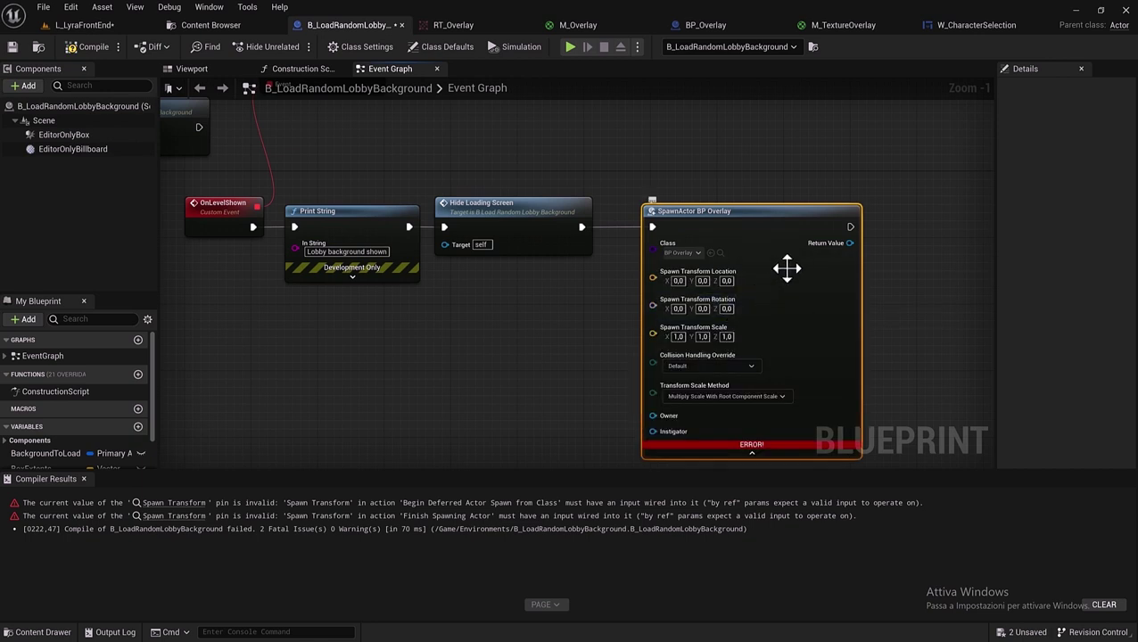
pyautogui.click(727, 281)
pyautogui.write('-1000')
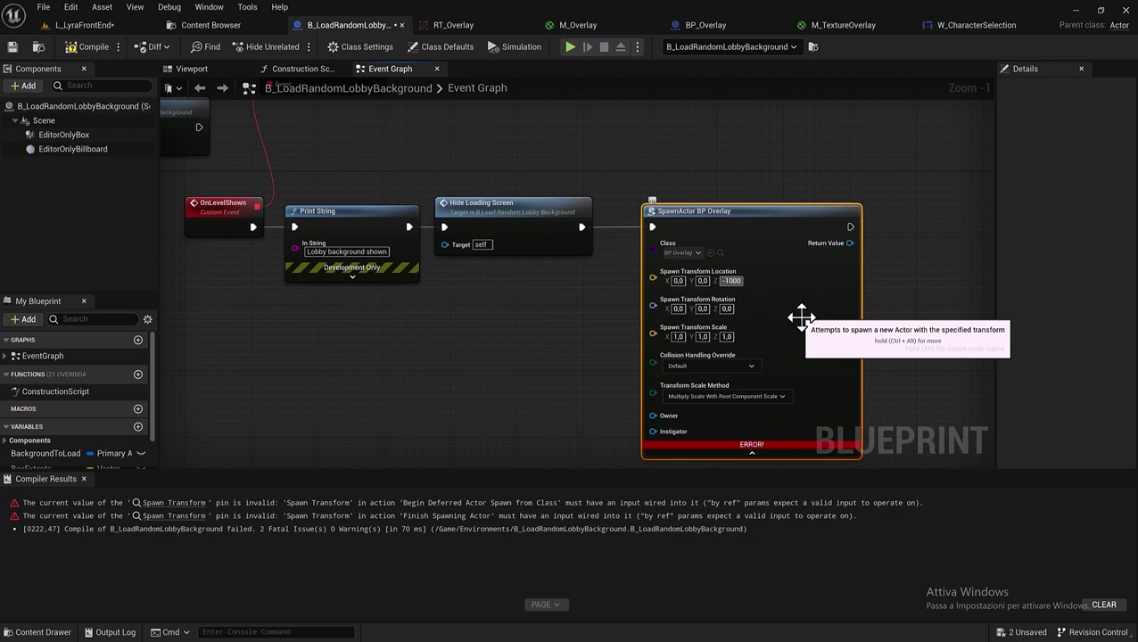
pyautogui.press('Return')
# Recompile and save the blueprint, then return to the L_LyraFrontEnd level.
pyautogui.click(91, 42)
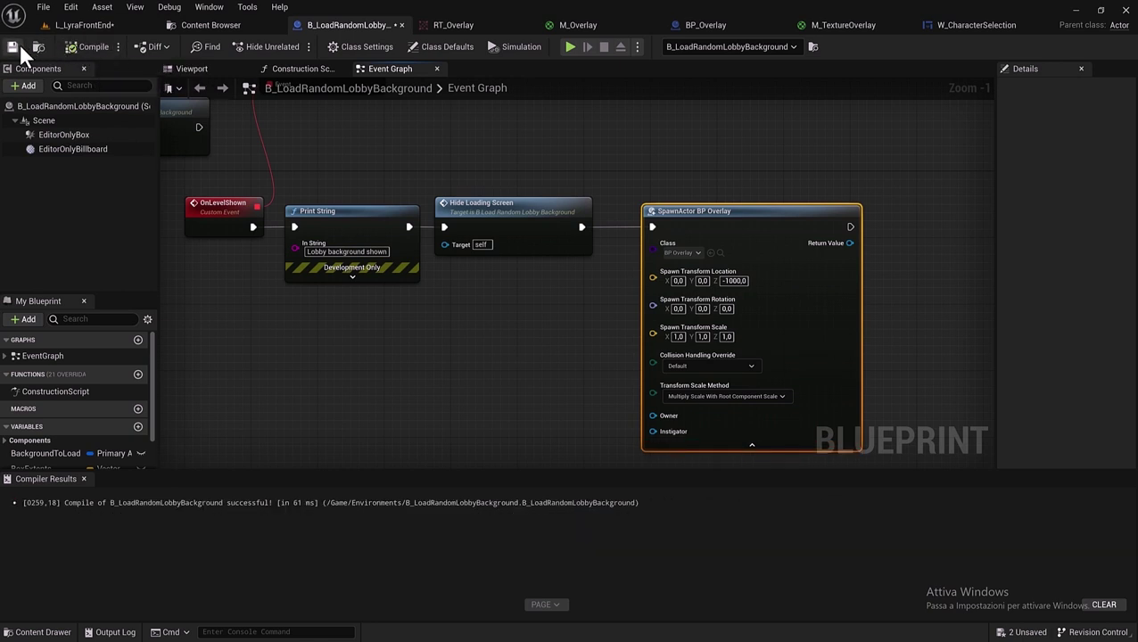
pyautogui.click(20, 44)
pyautogui.click(78, 24)
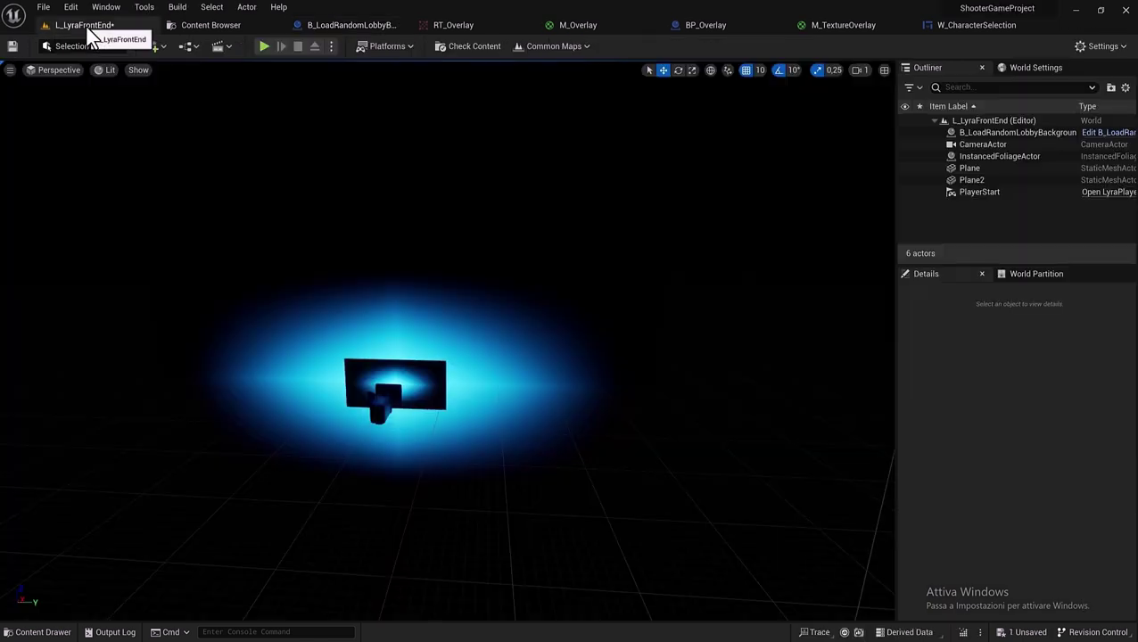
# Play in the editor, go to Character Selection, and choose Grace.
pyautogui.click(263, 47)
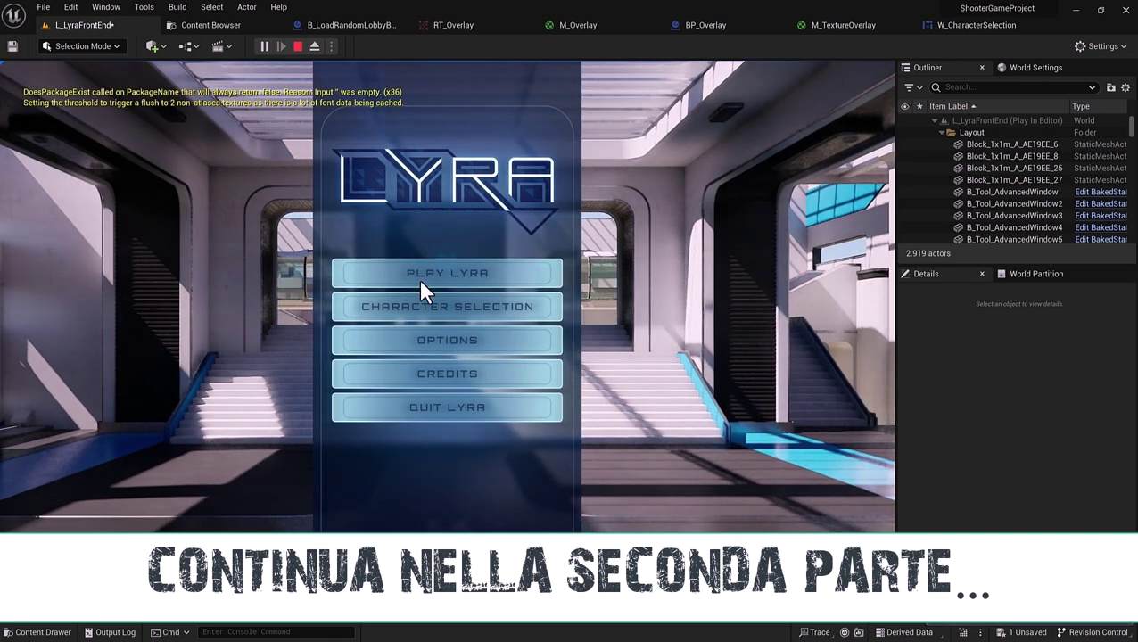
pyautogui.click(423, 308)
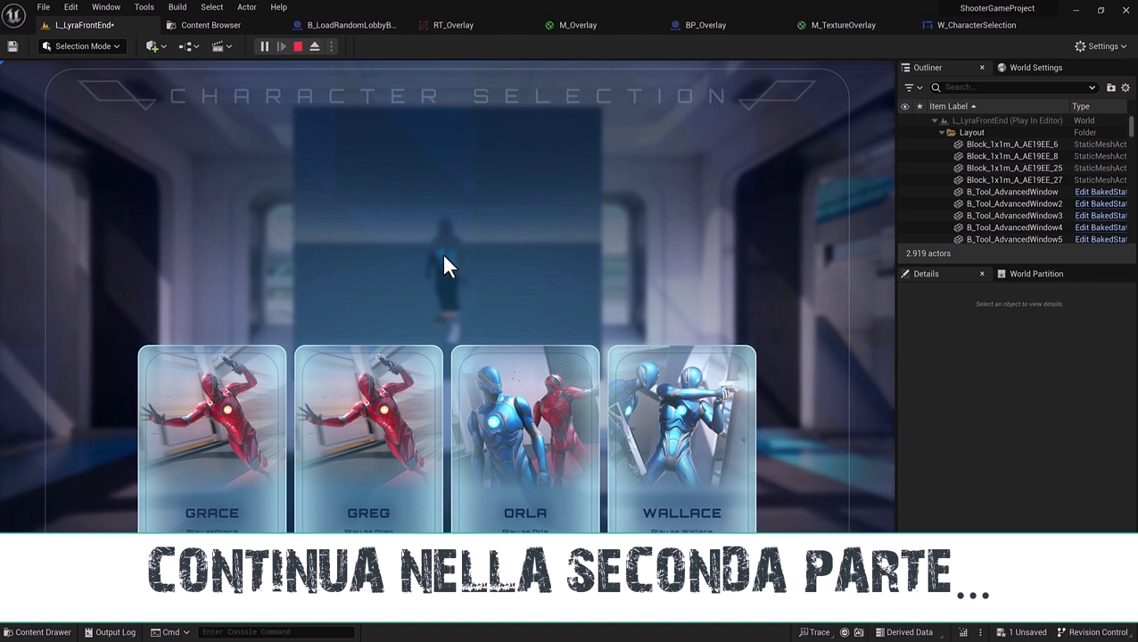
pyautogui.click(254, 446)
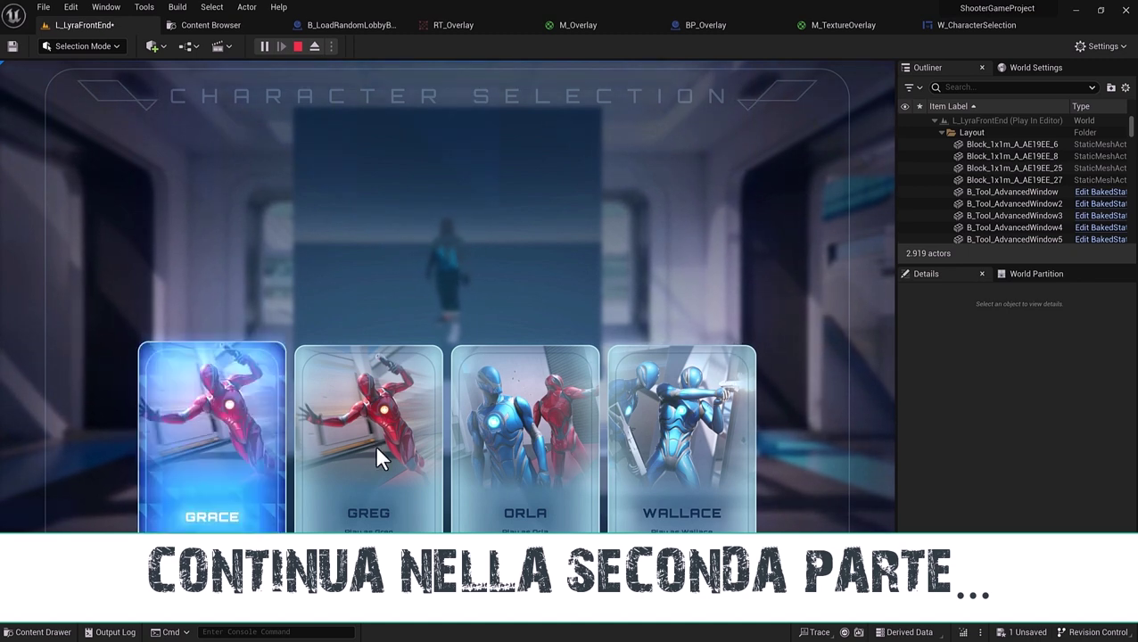